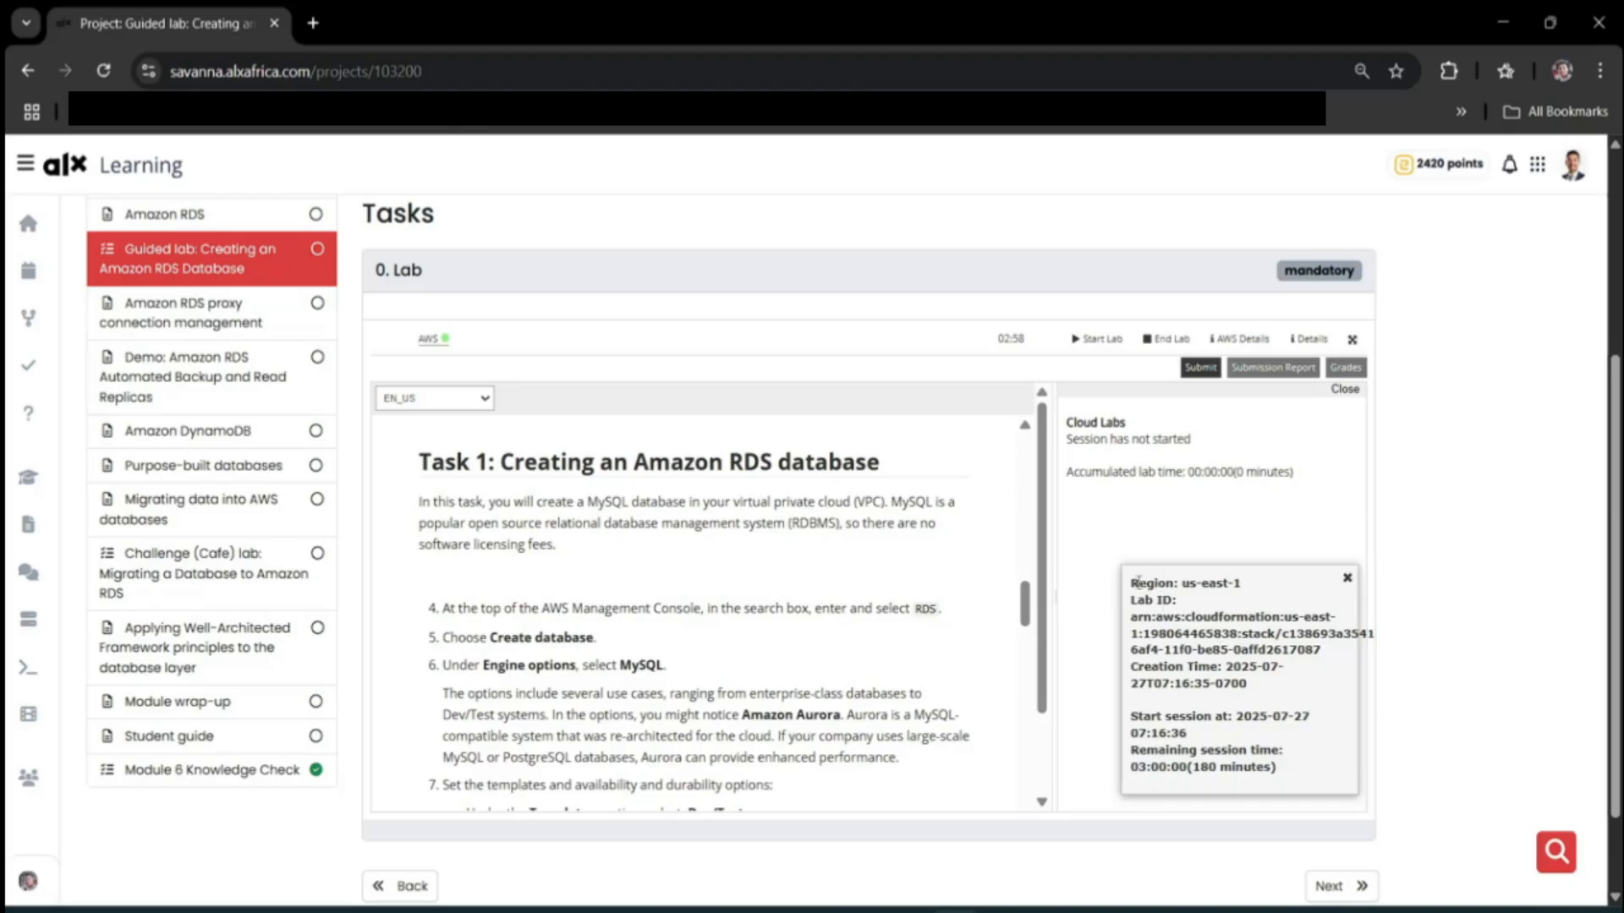
Launch the lab's AWS Management Console (us-east-1) in a new tab from ALX Learning.
left_click_drag(1132, 580, 1276, 771)
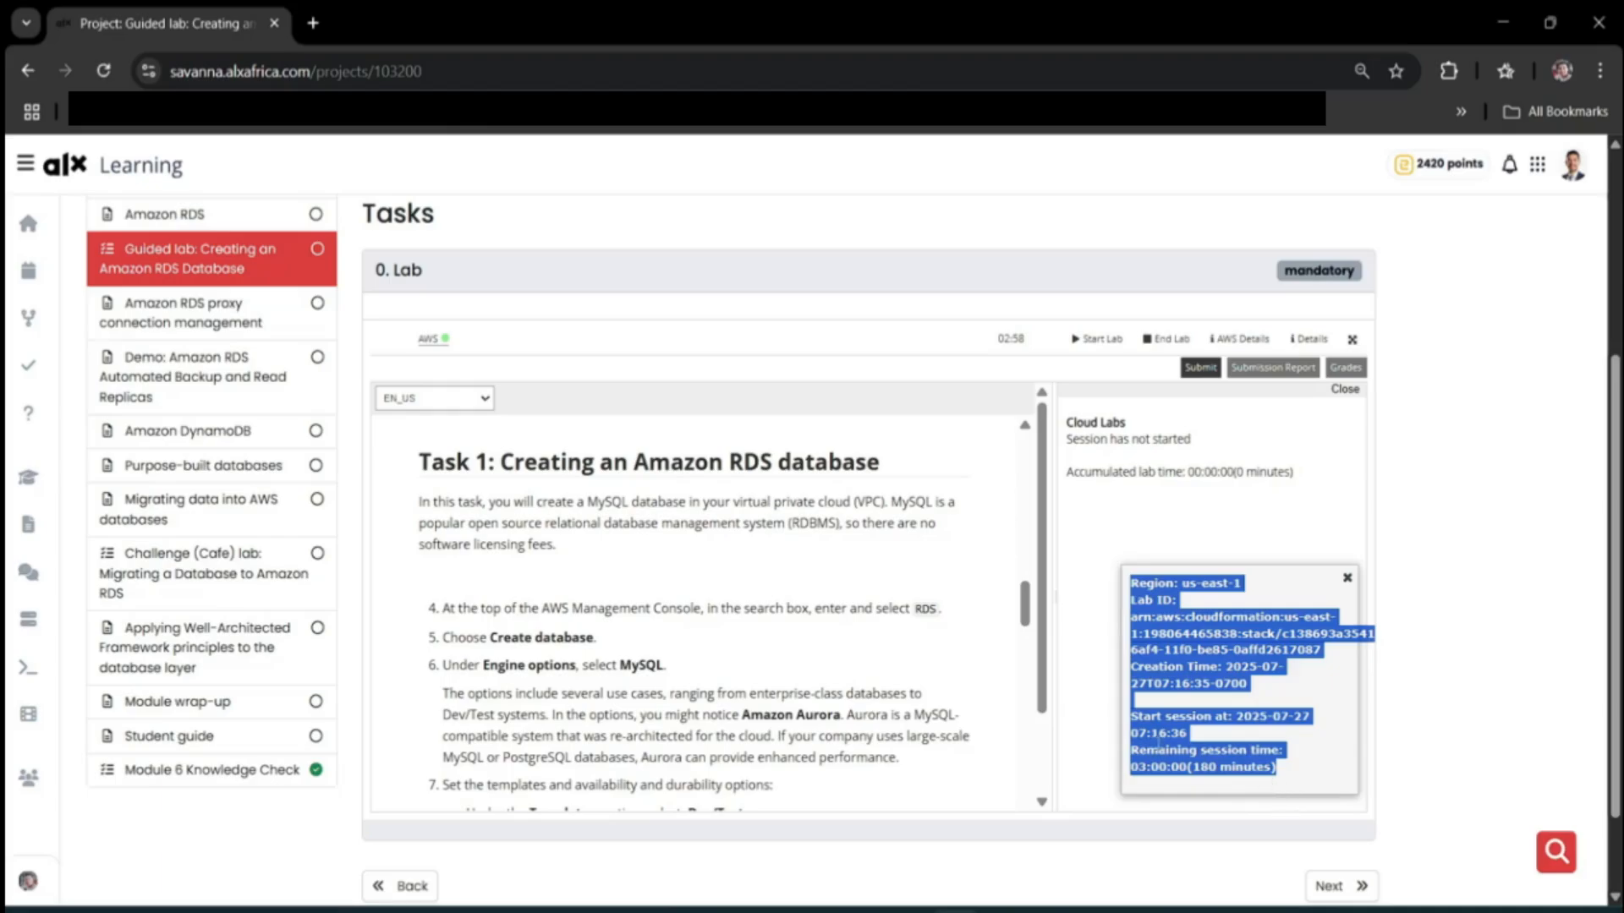
left_click(1101, 717)
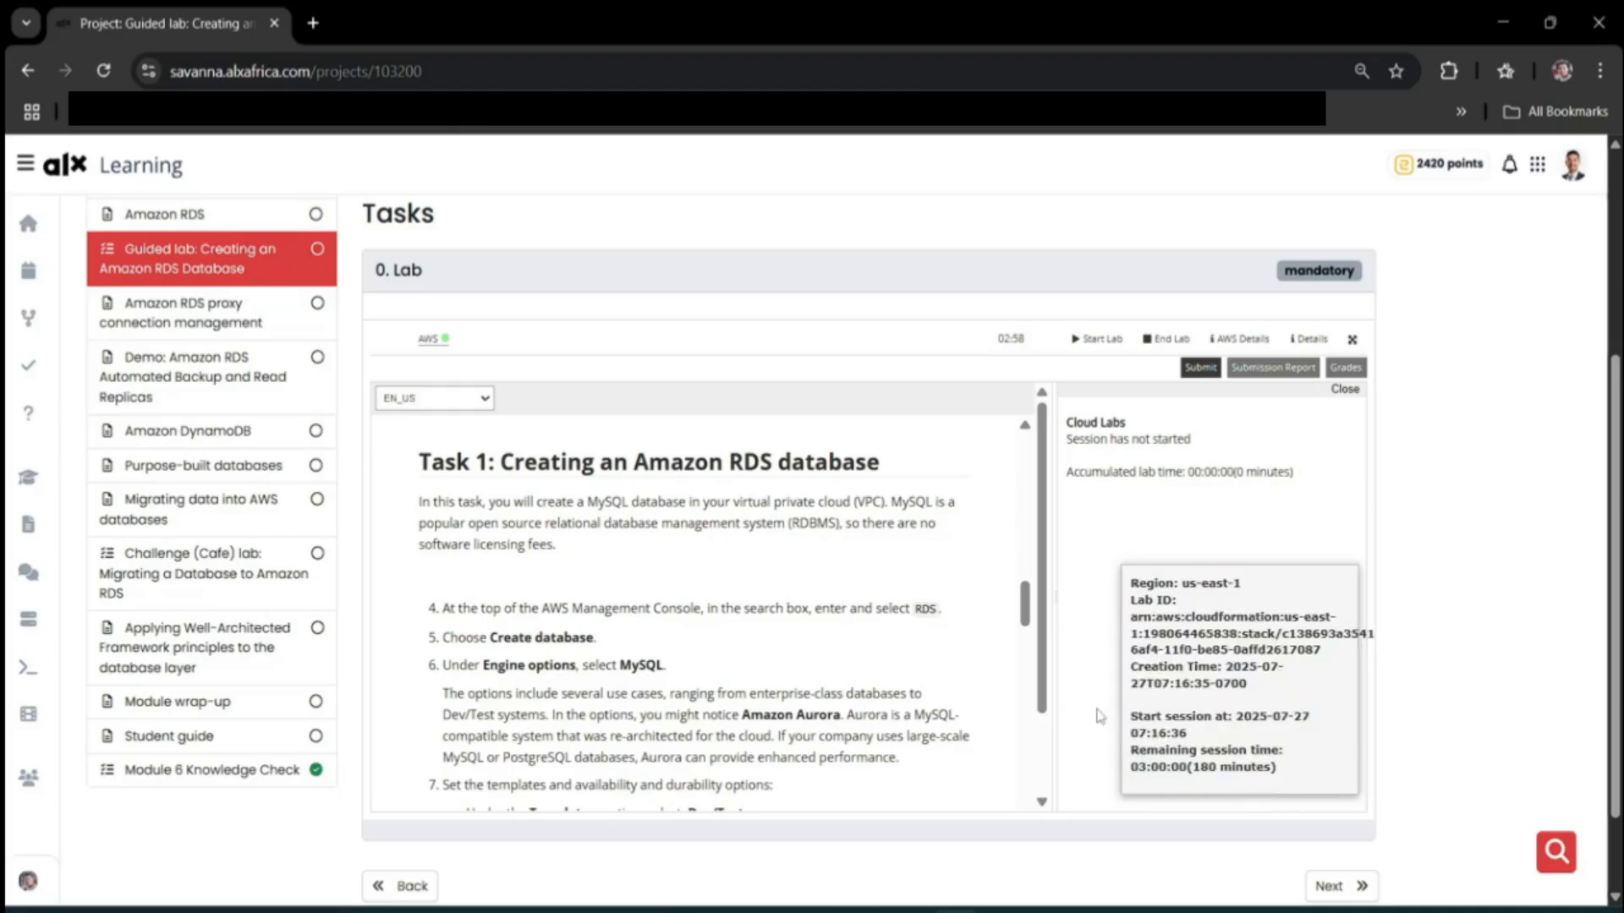
left_click(430, 343)
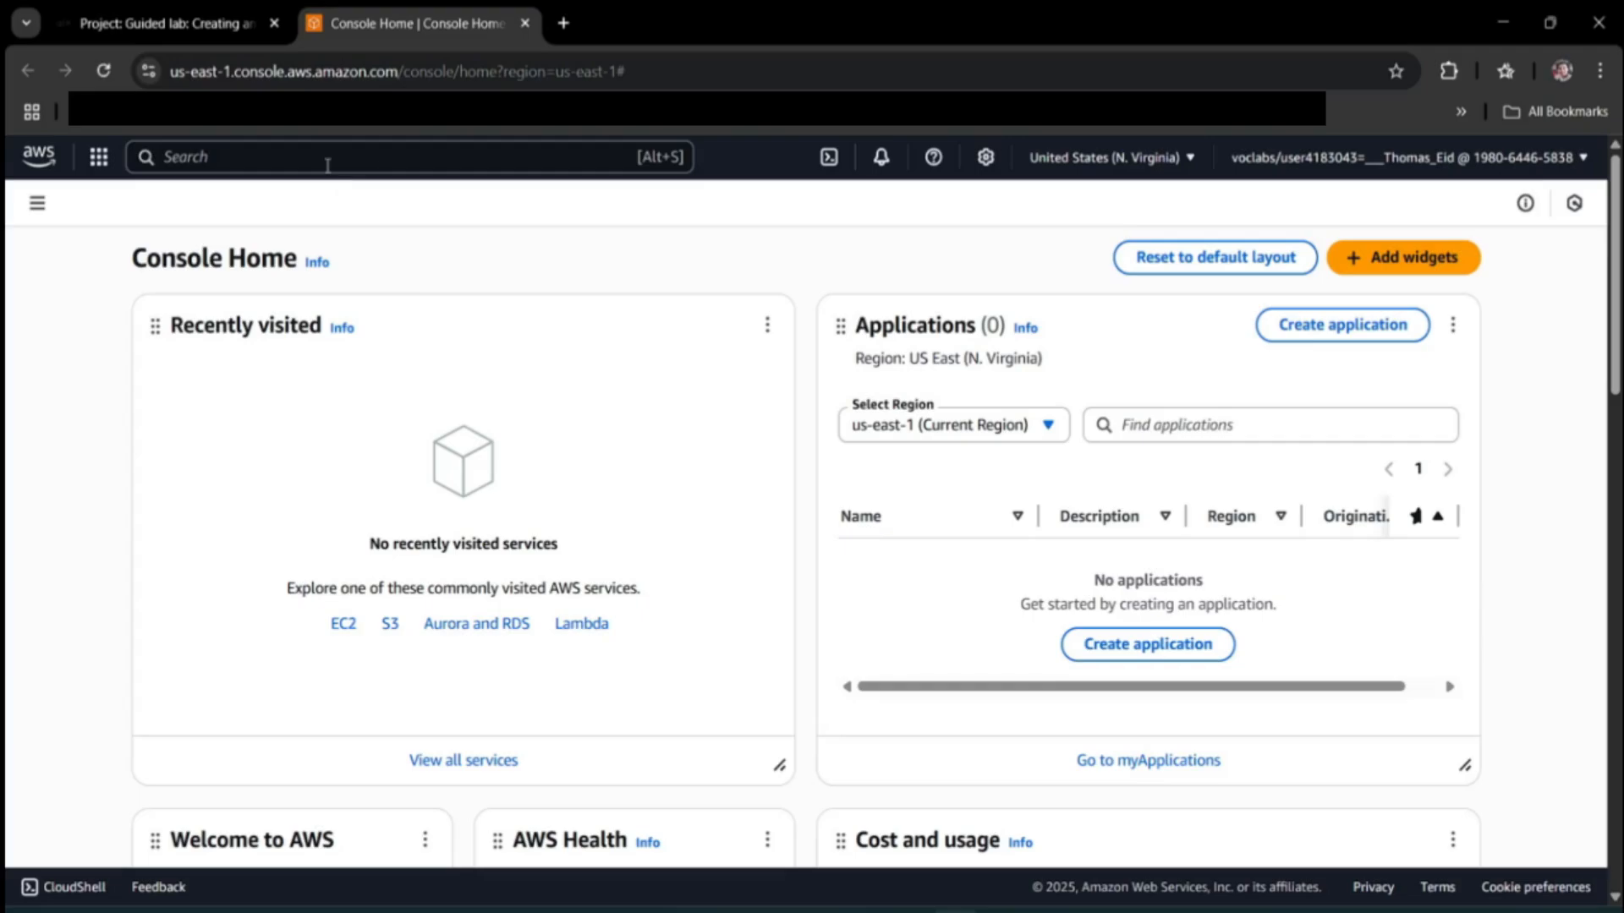
Search 'rds' to reach the Aurora and RDS dashboard and dismiss the I/O-Optimized banner.
left_click(327, 161)
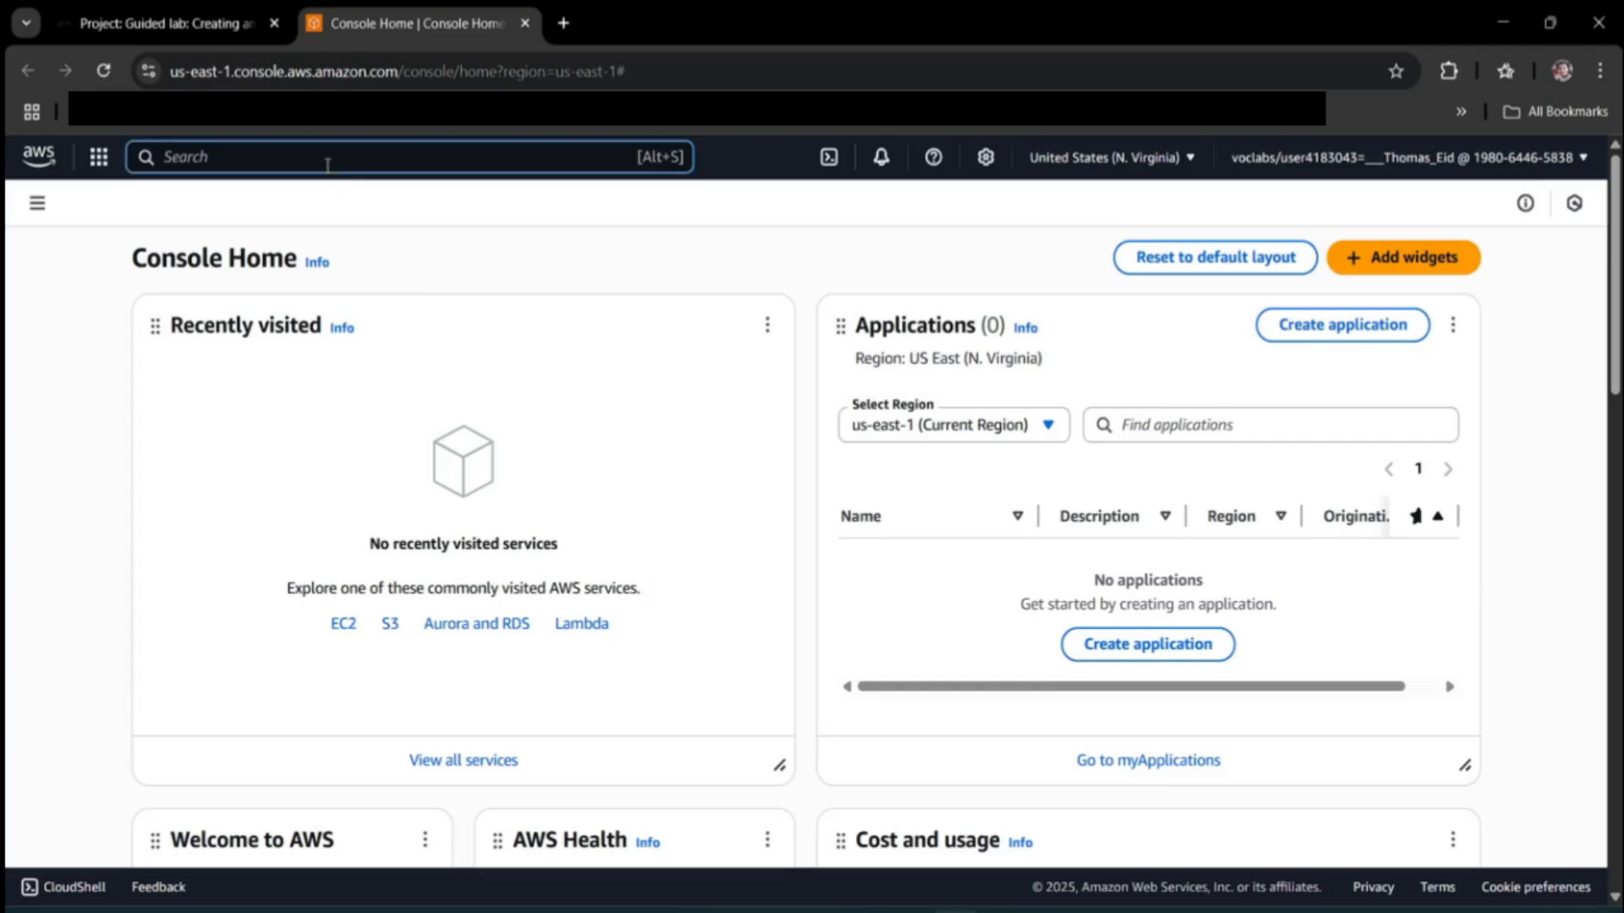
type("rds")
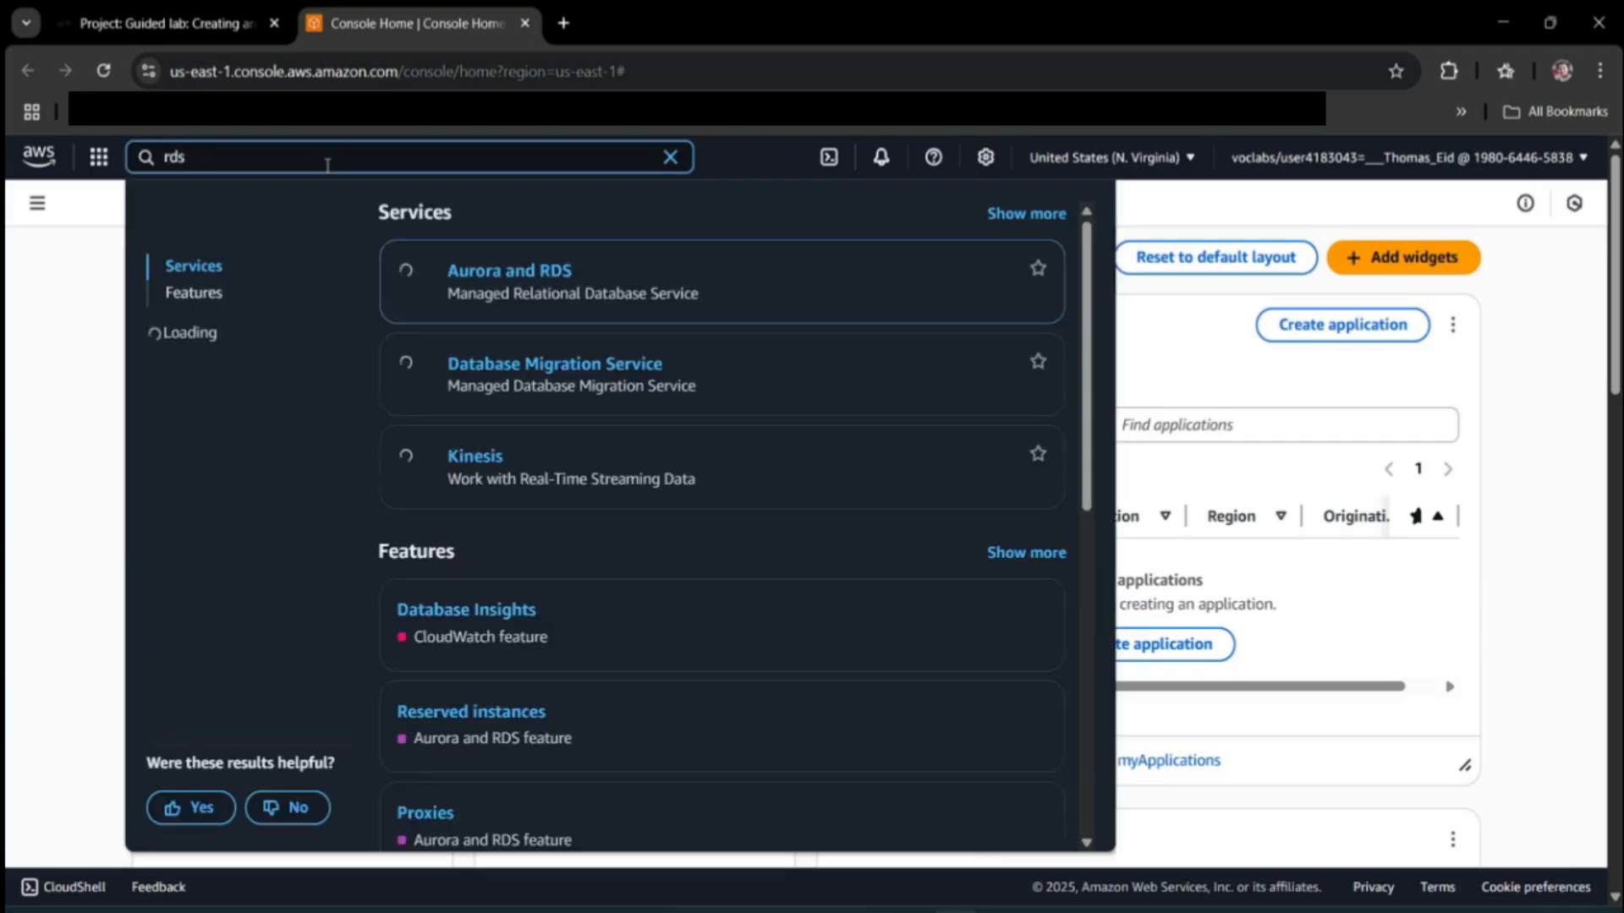
key("Return")
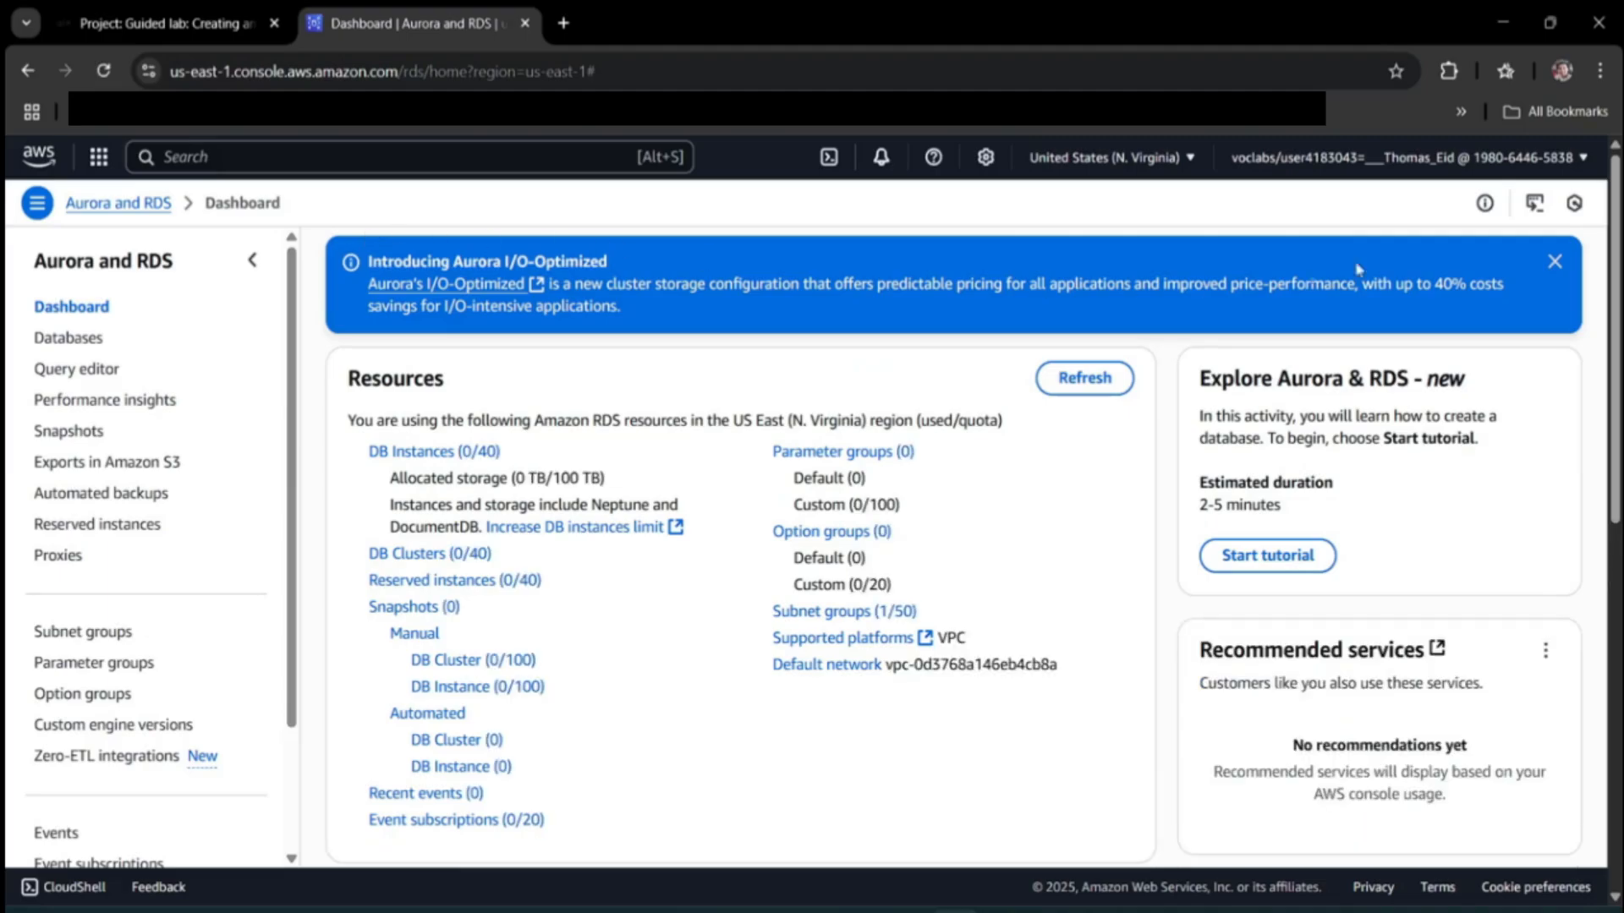
left_click(1554, 261)
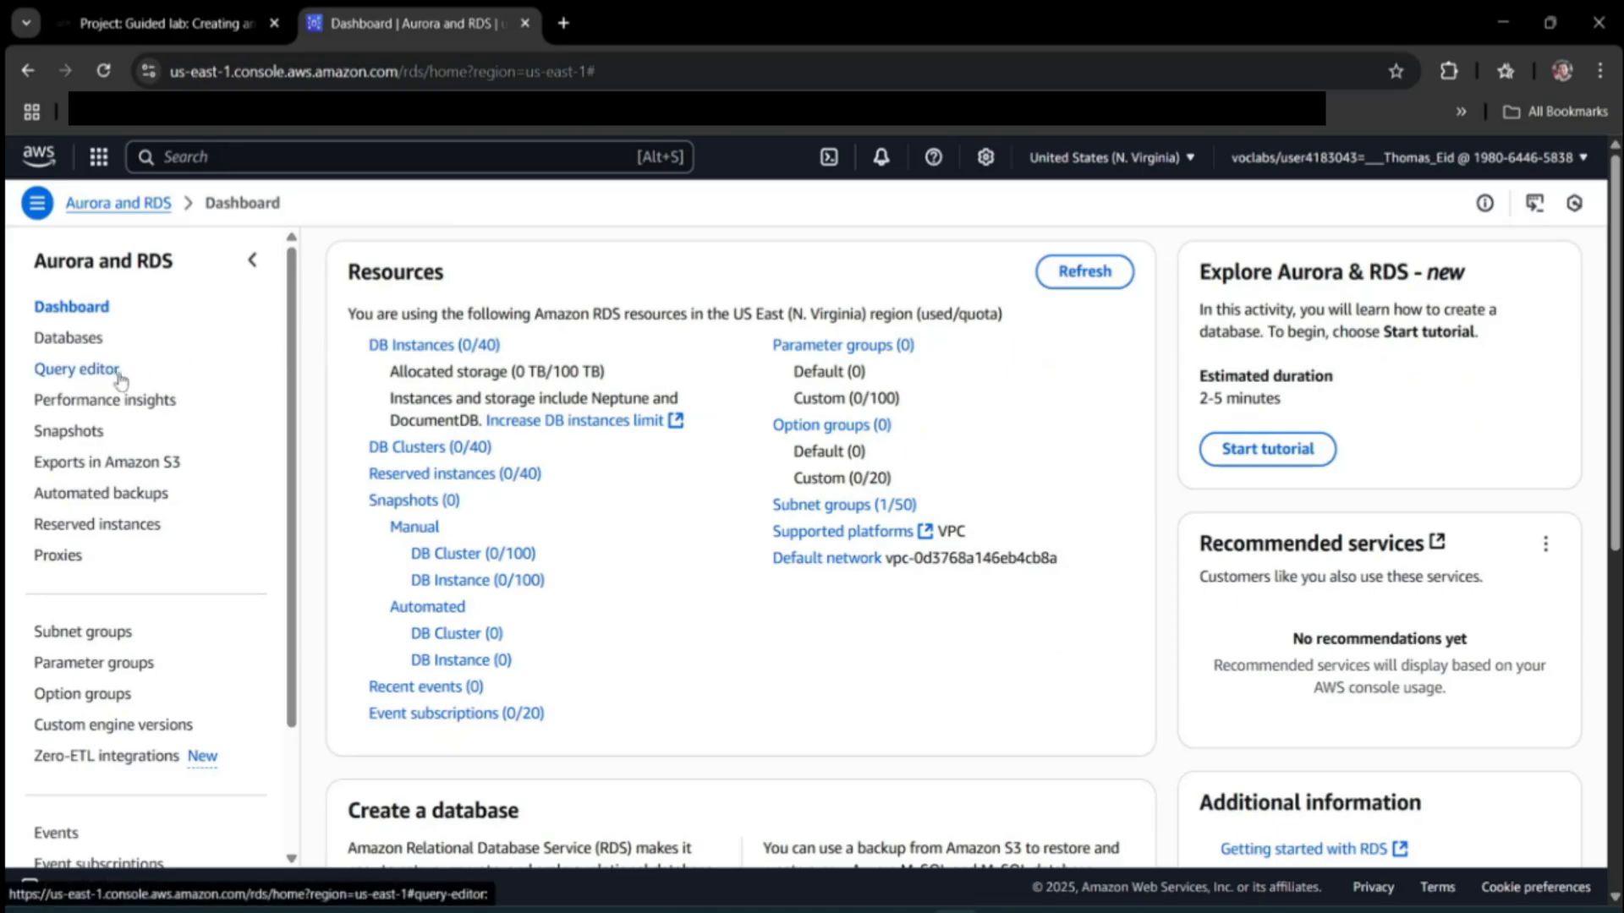
scroll(520, 519, "down", 3)
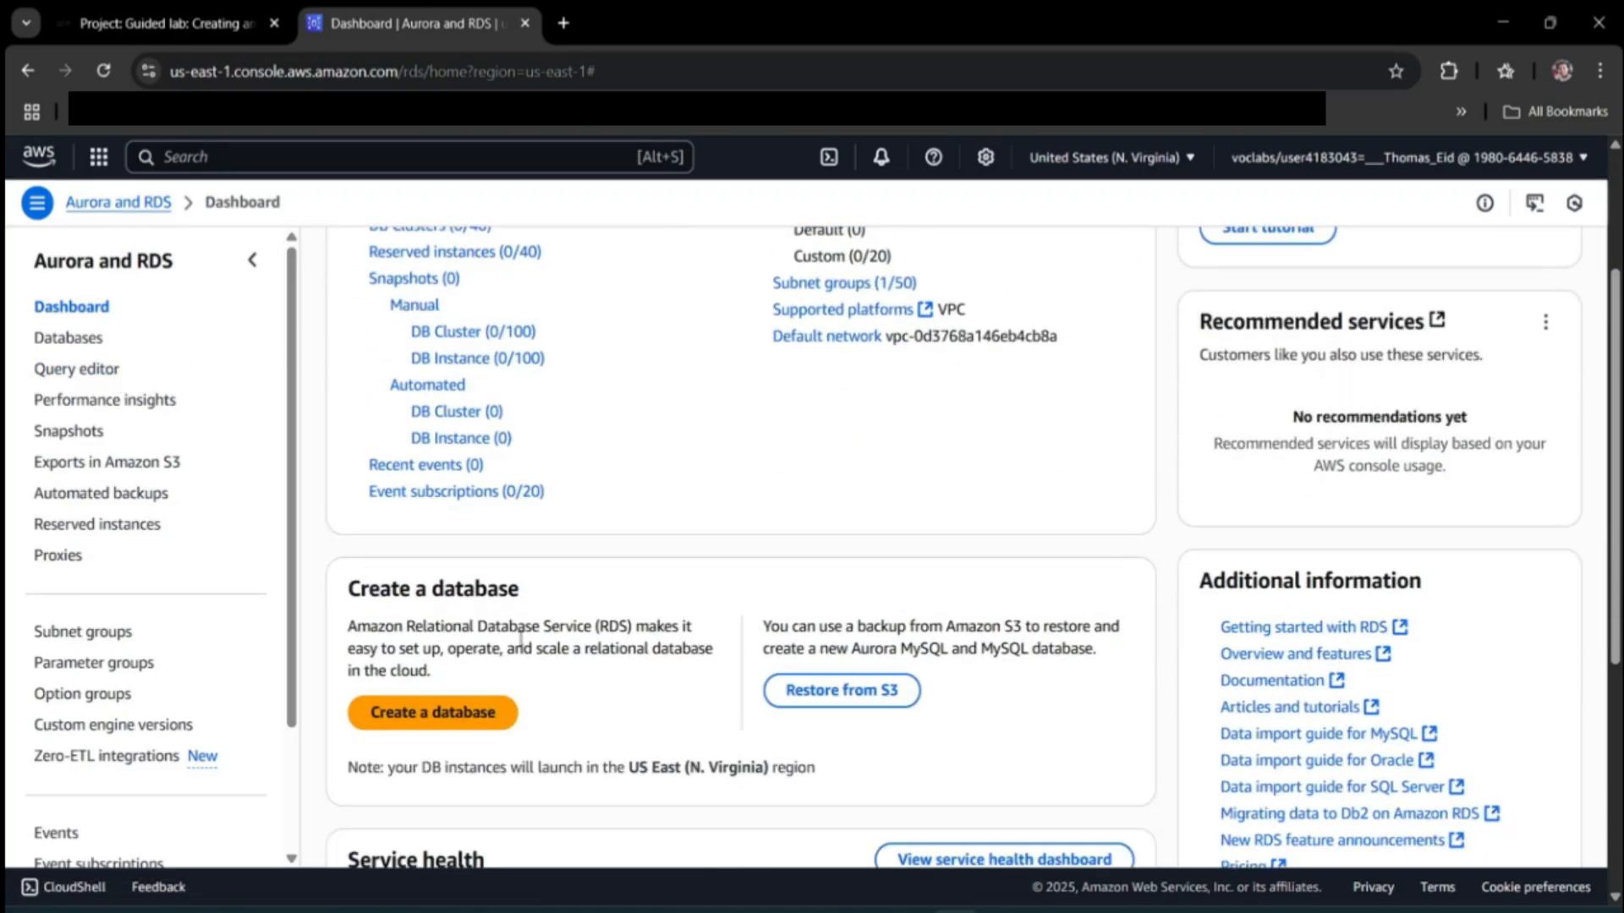
Read the lab's Create database step, then go back to the RDS dashboard.
left_click(250, 23)
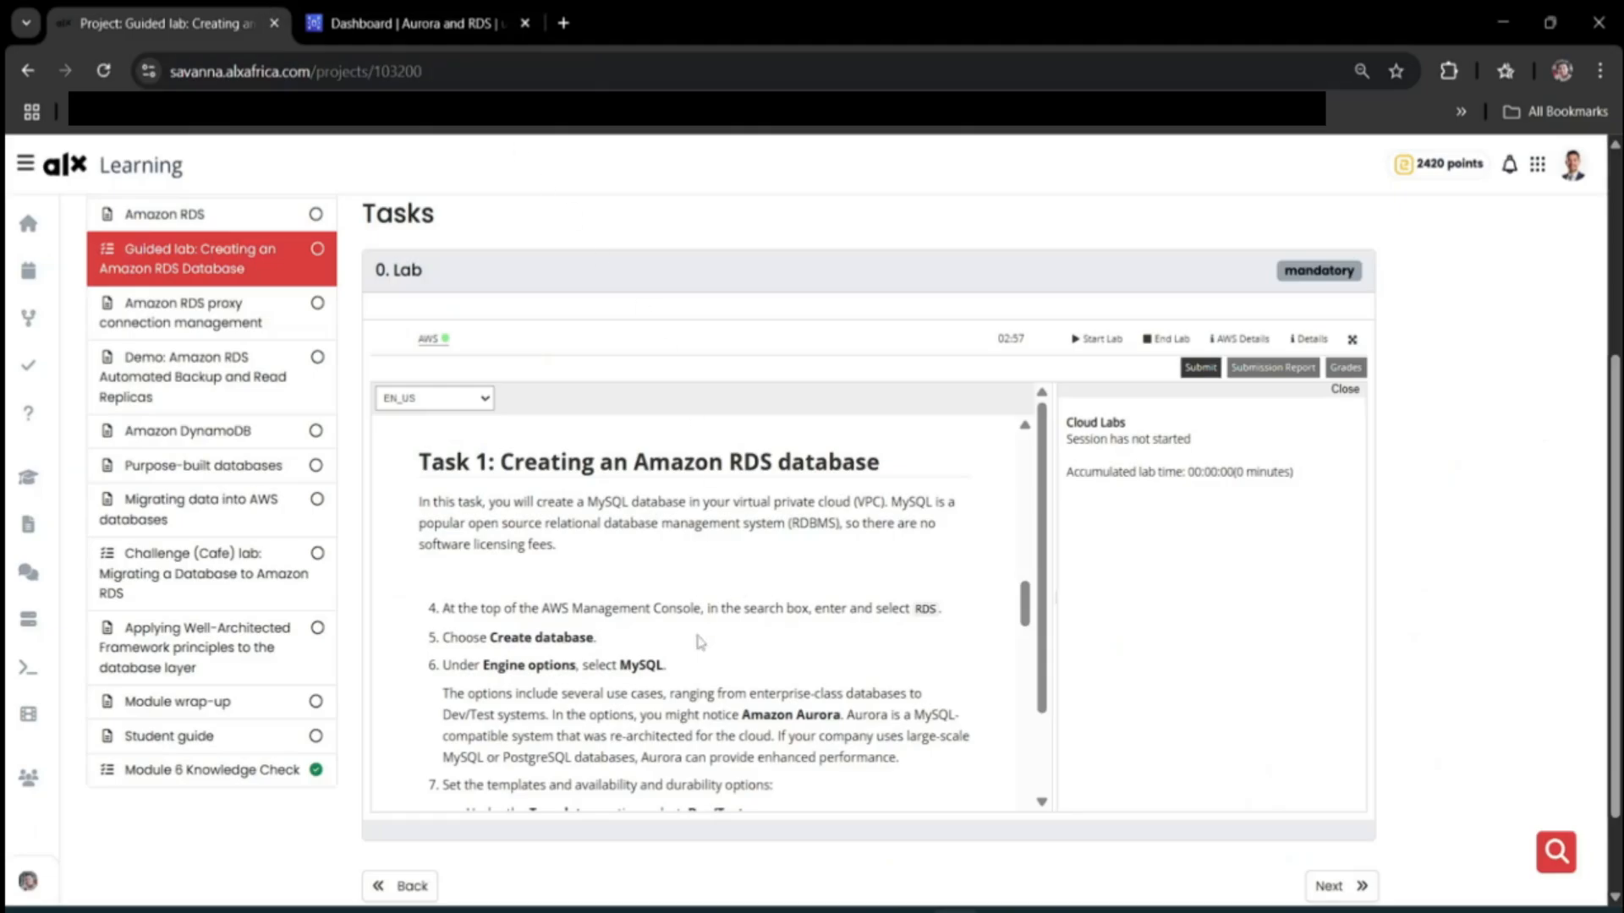
left_click_drag(476, 646, 586, 646)
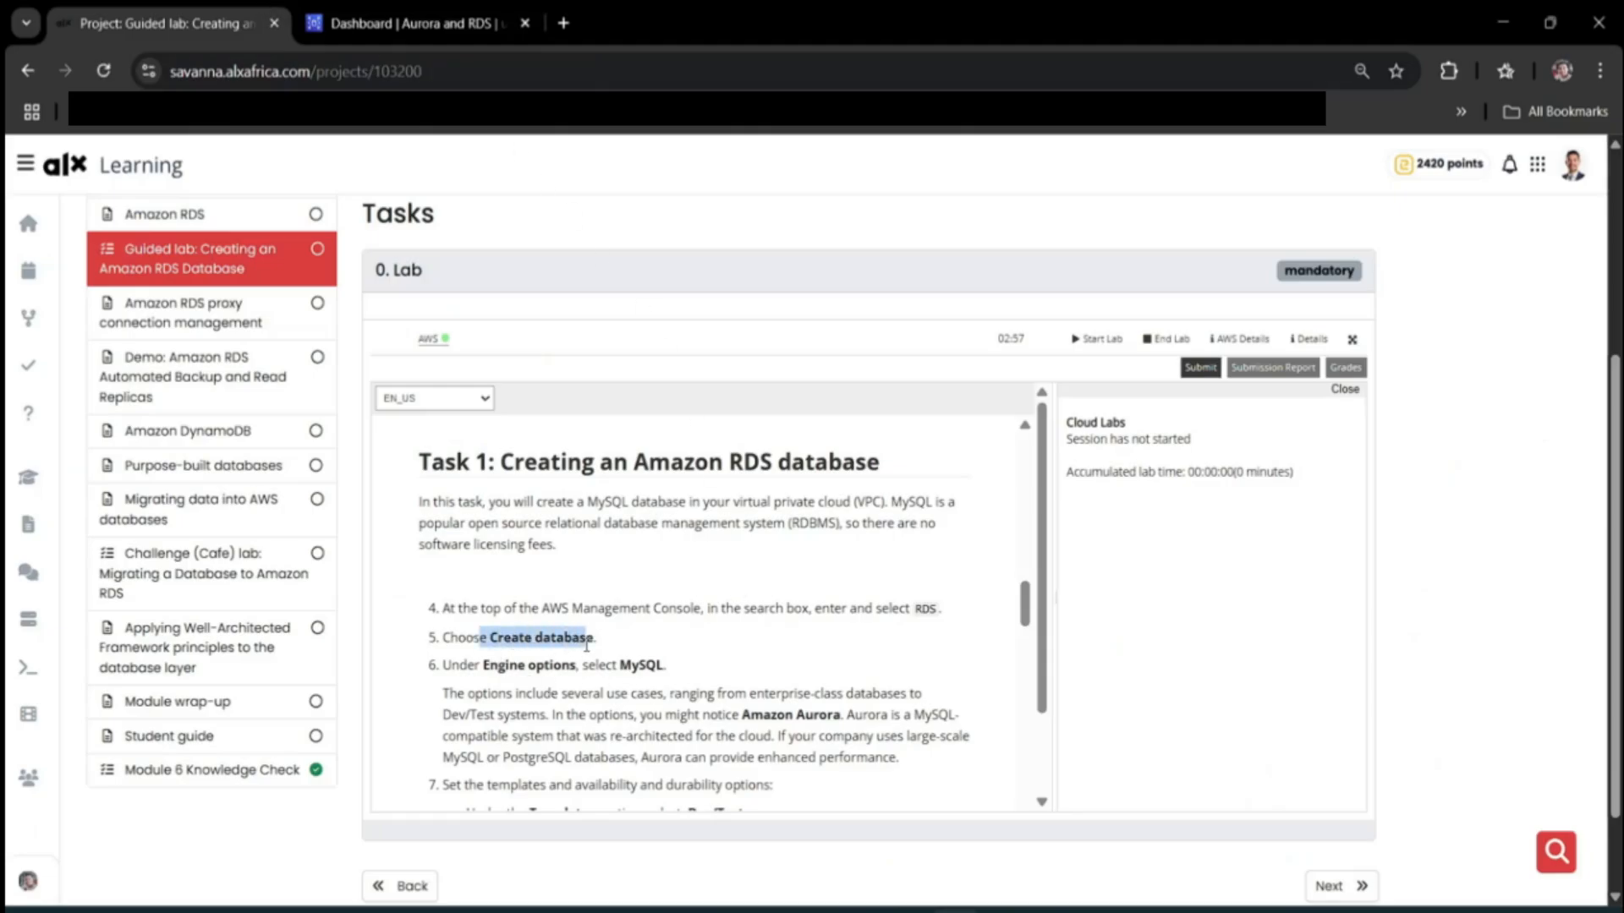
left_click(304, 19)
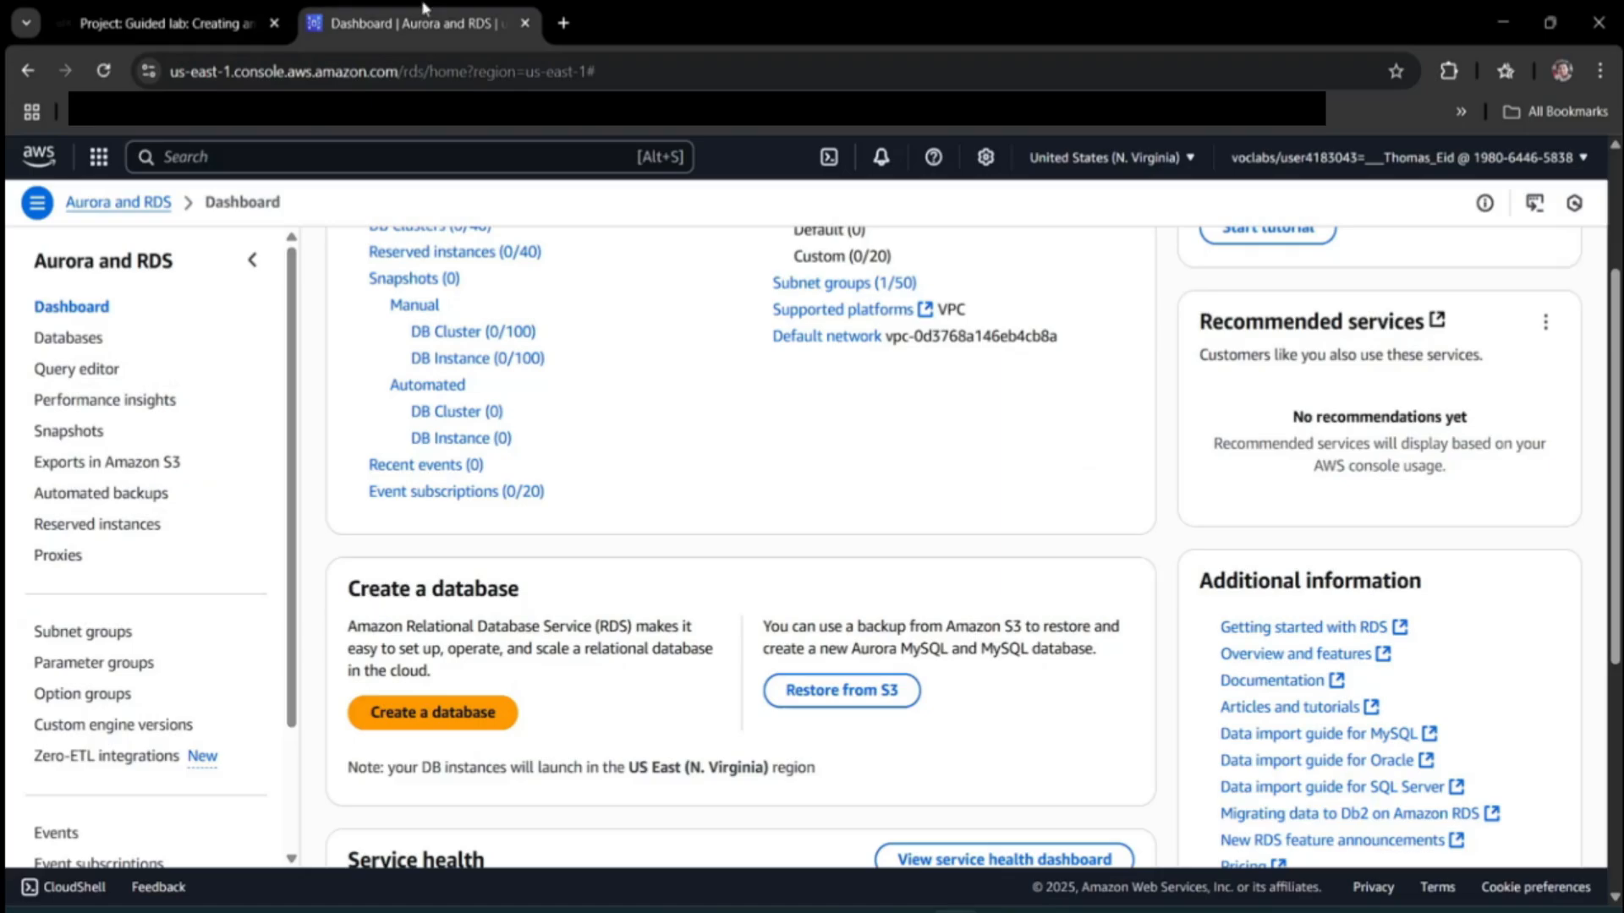
Start a new database with the MySQL engine and the Dev/Test template.
left_click(424, 713)
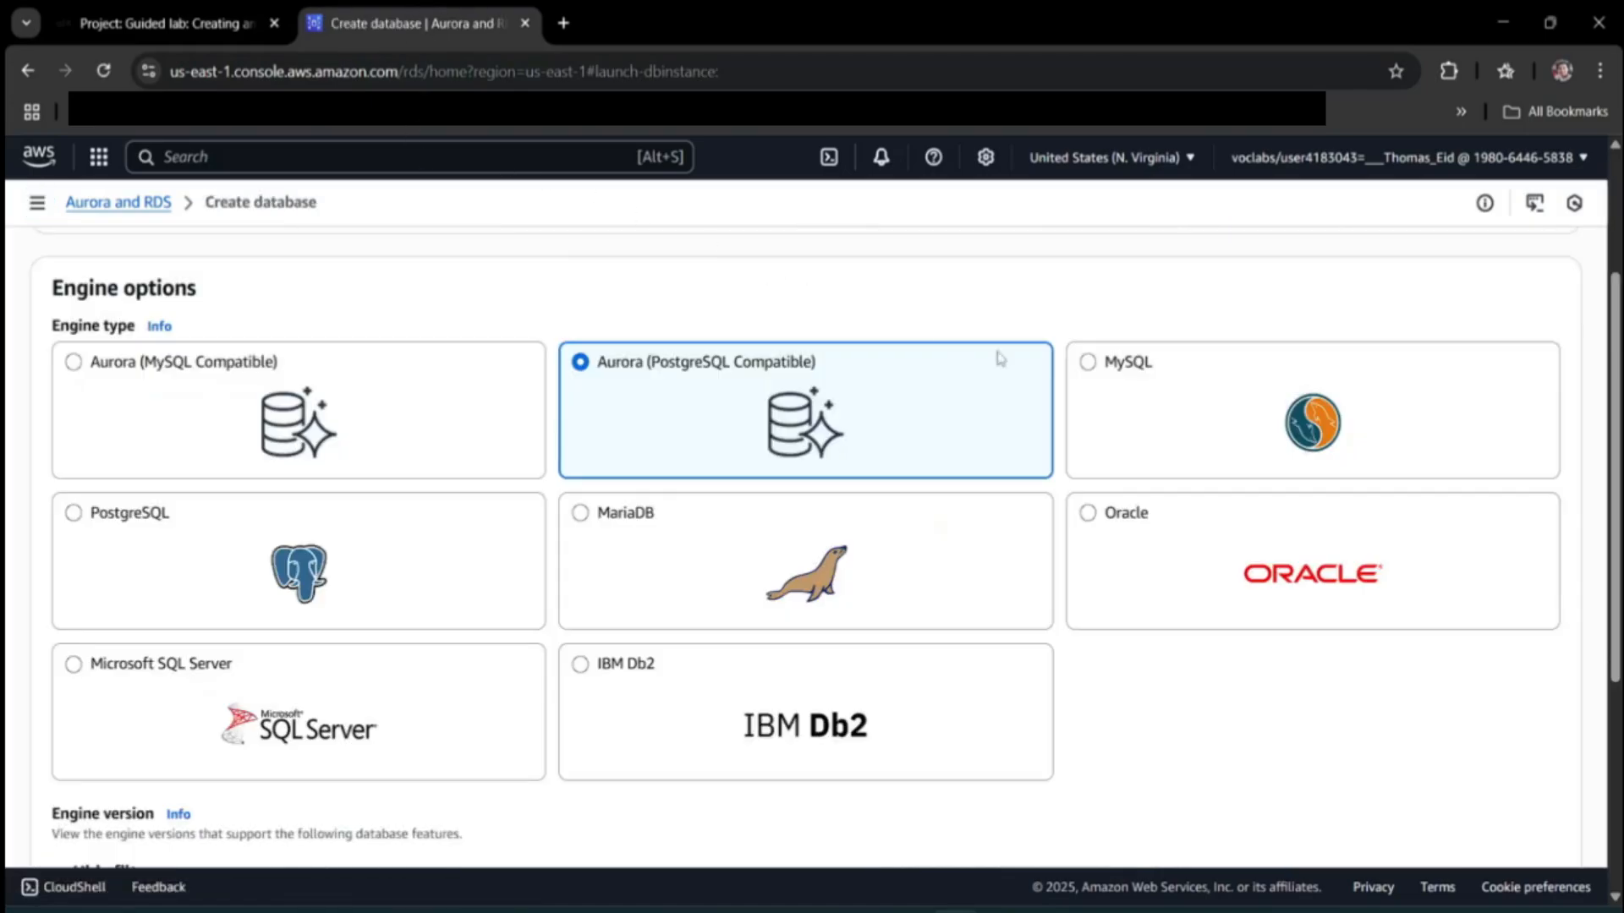
left_click(1210, 400)
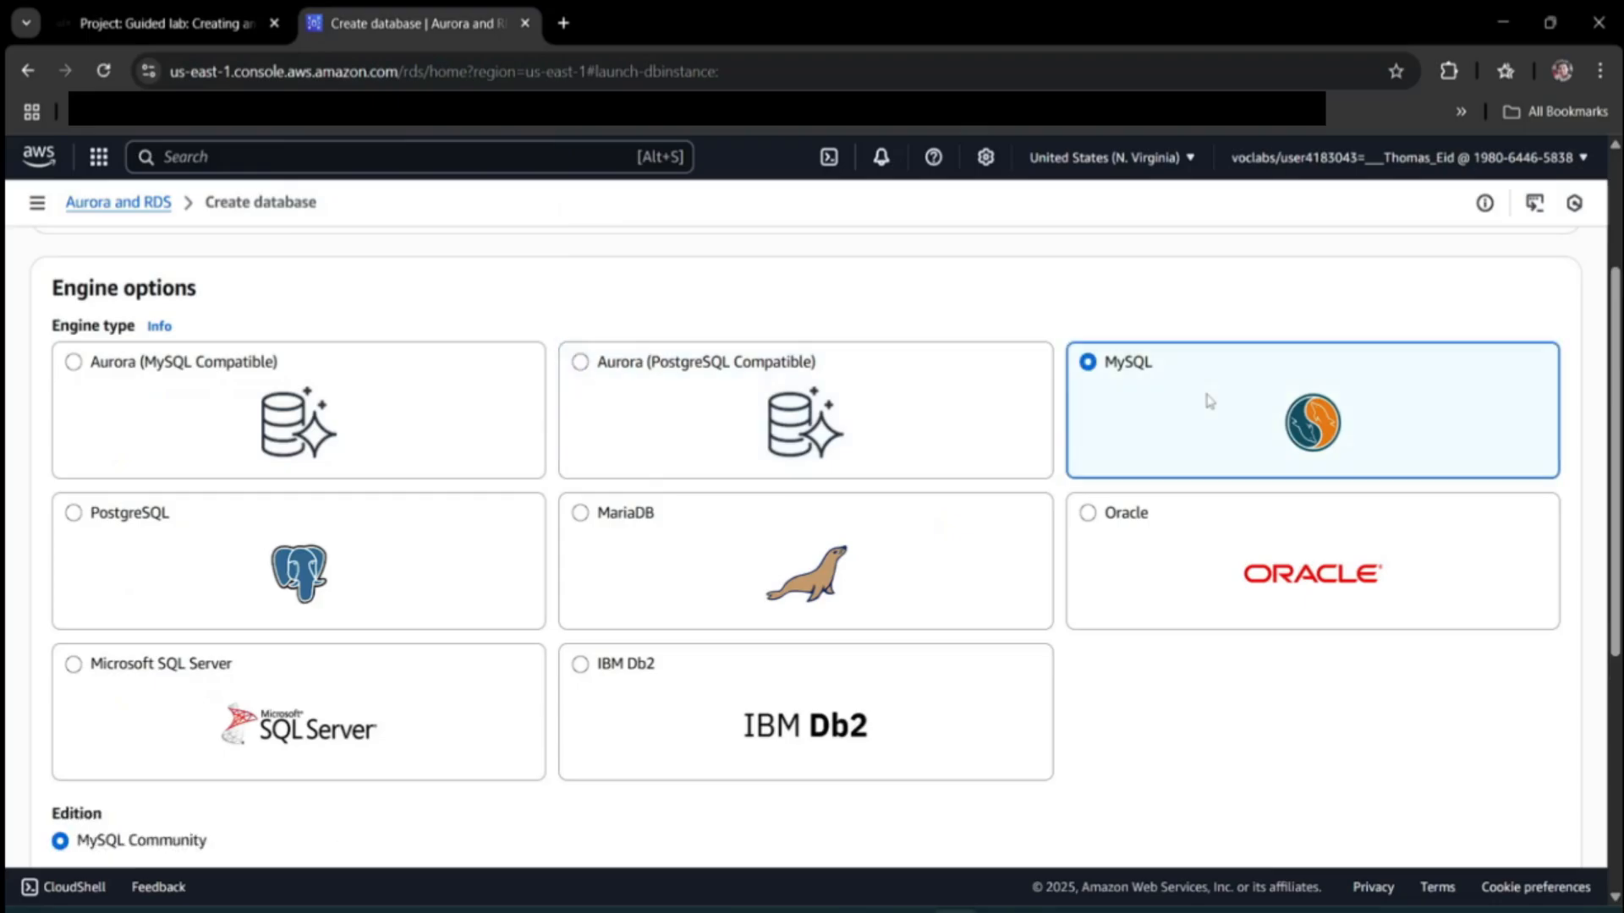
scroll(815, 747, "down", 3)
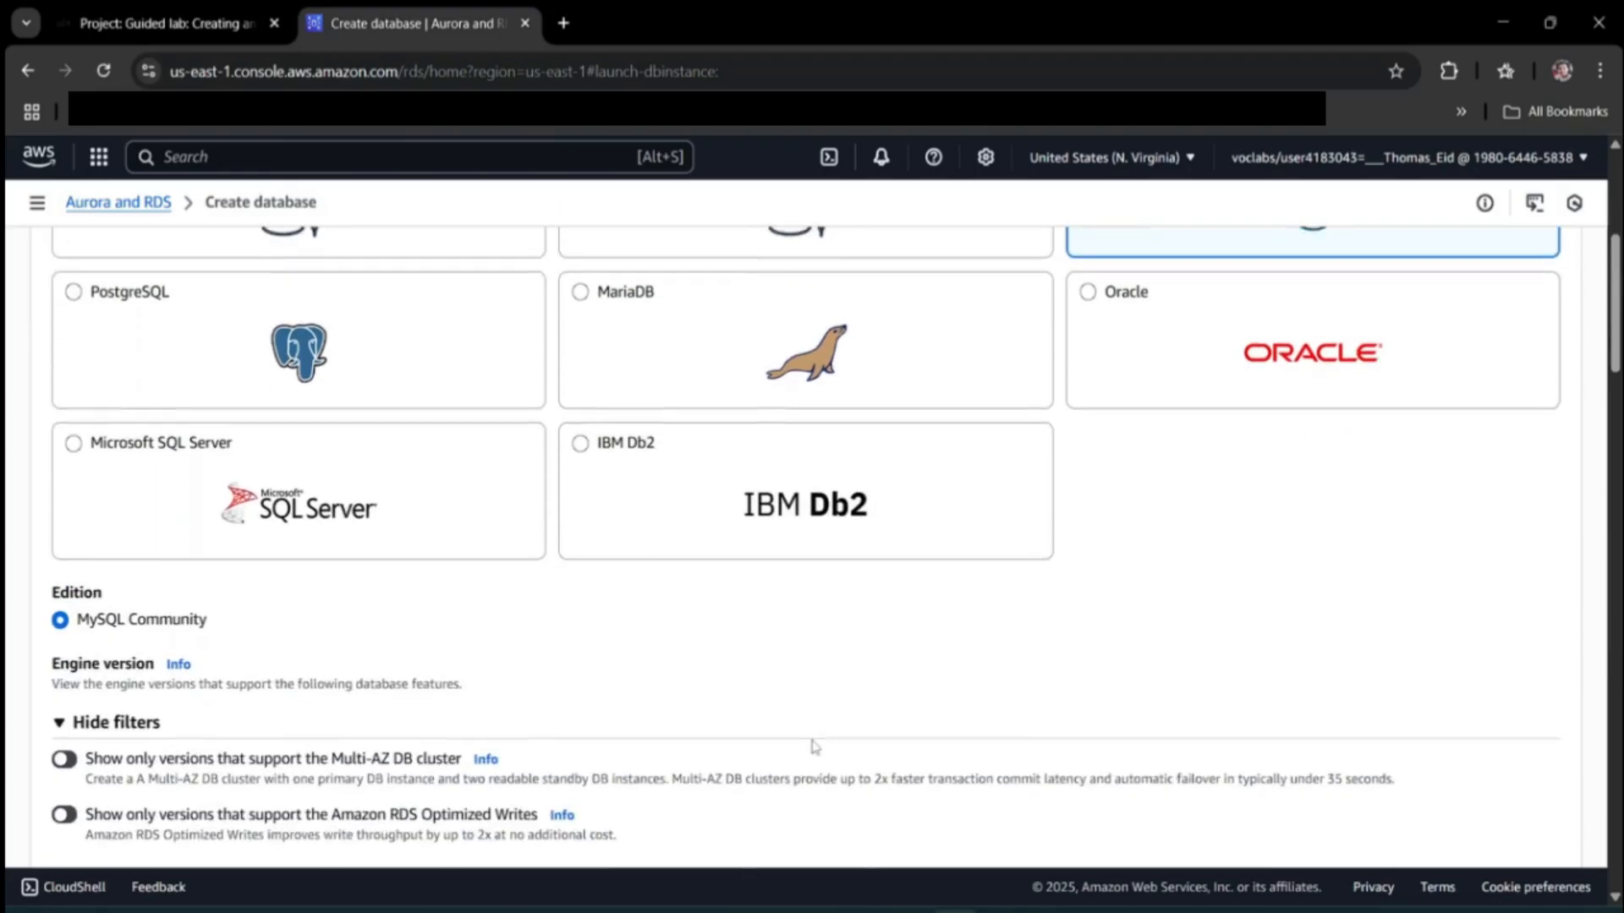
scroll(812, 743, "down", 4)
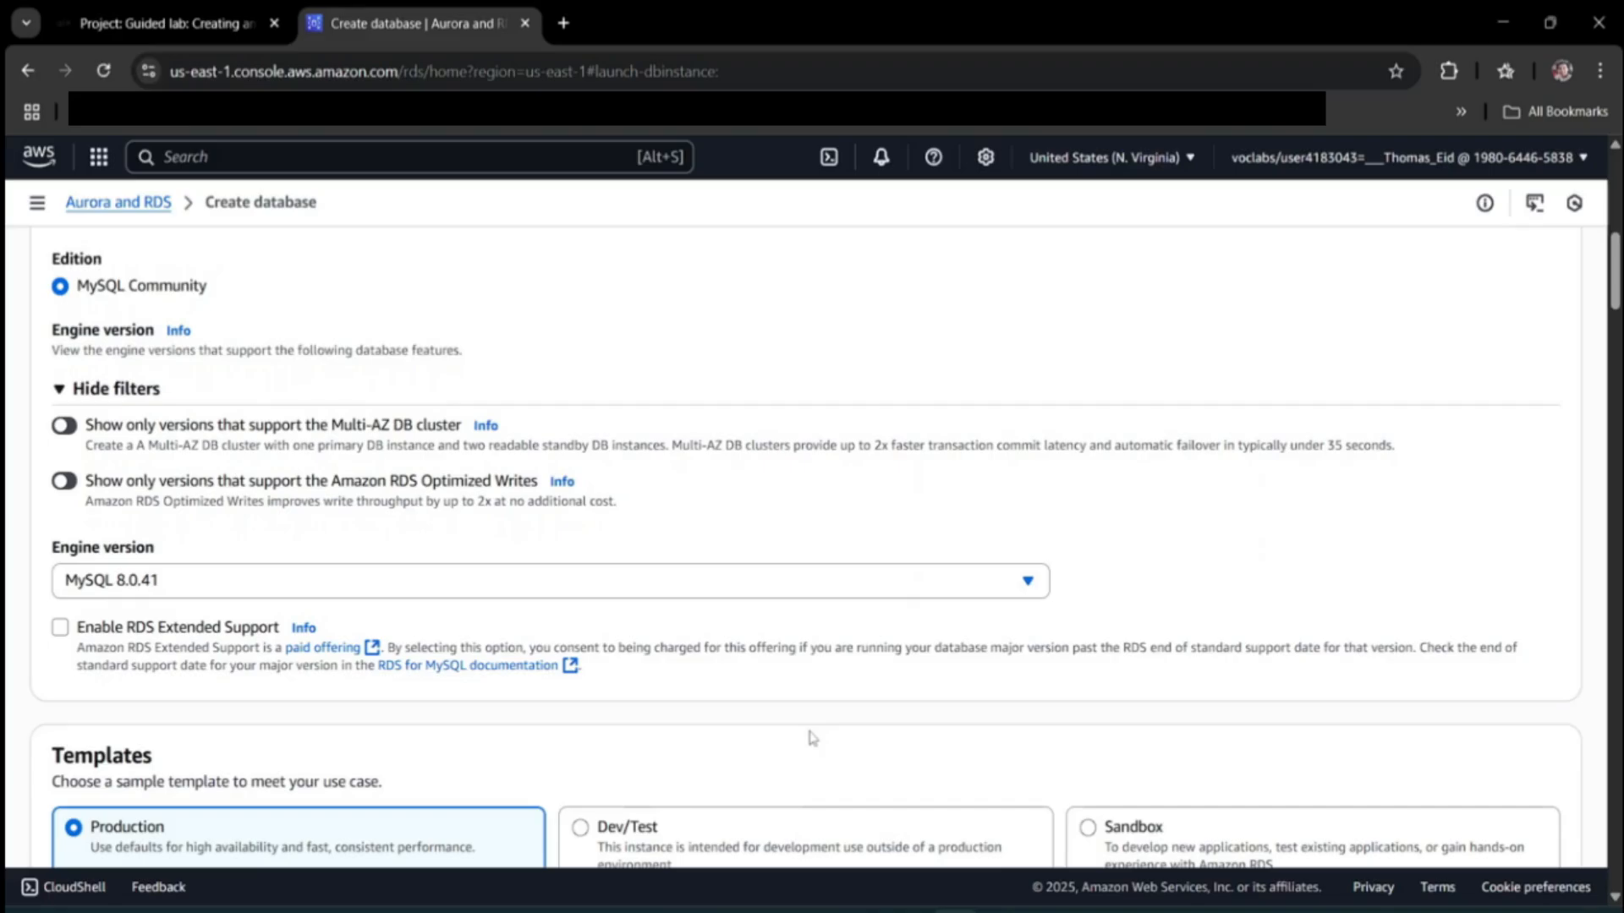
scroll(534, 604, "down", 3)
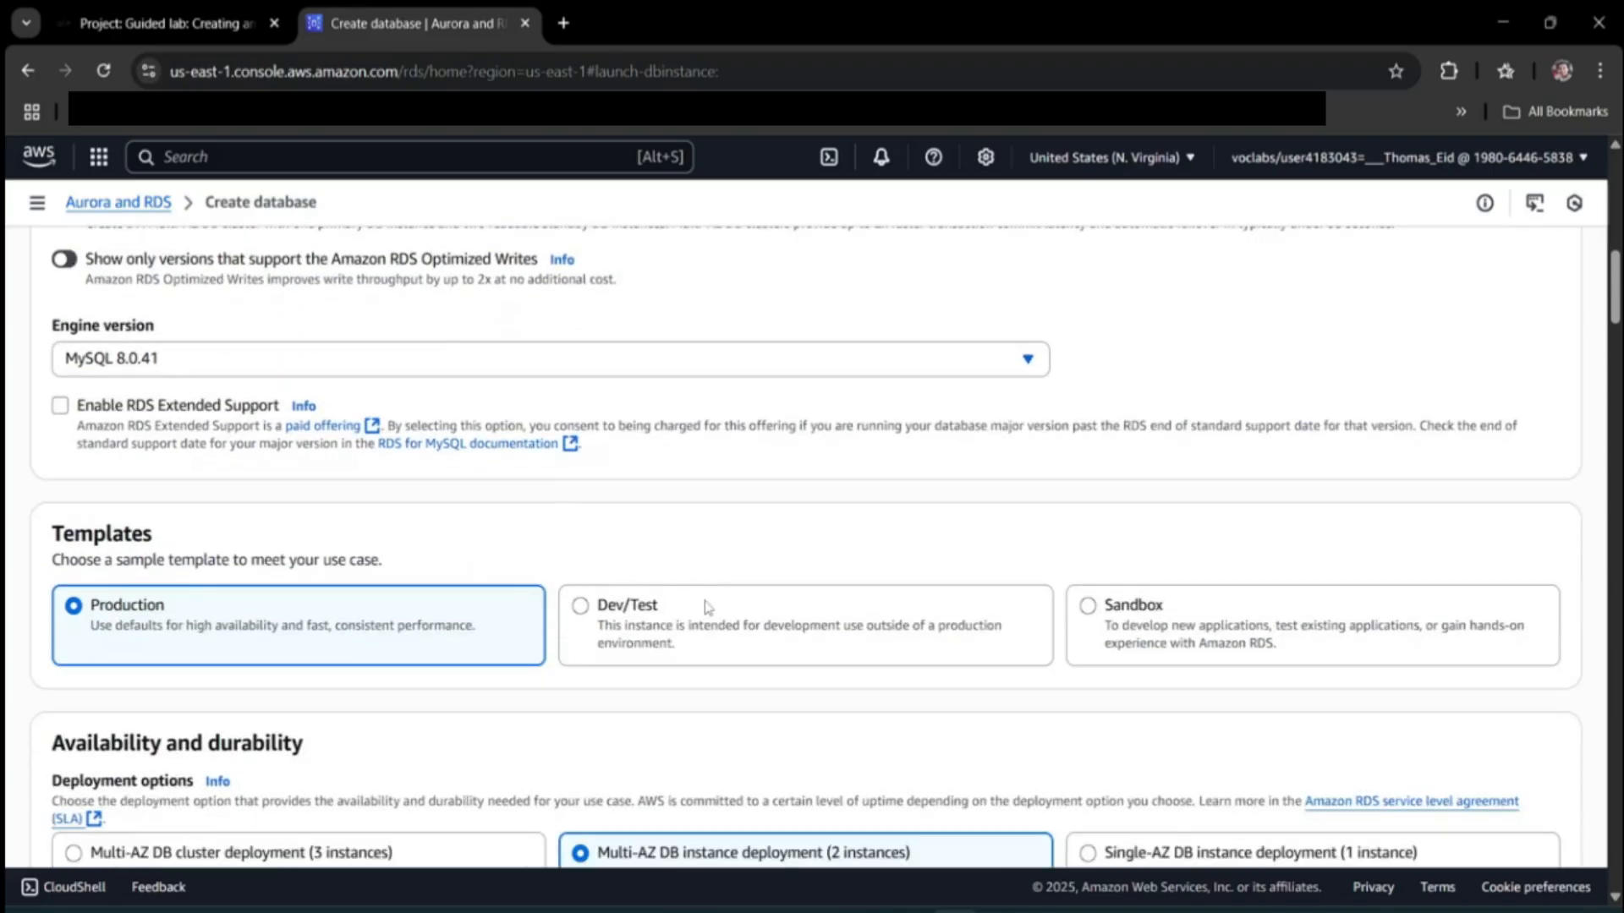
left_click(689, 608)
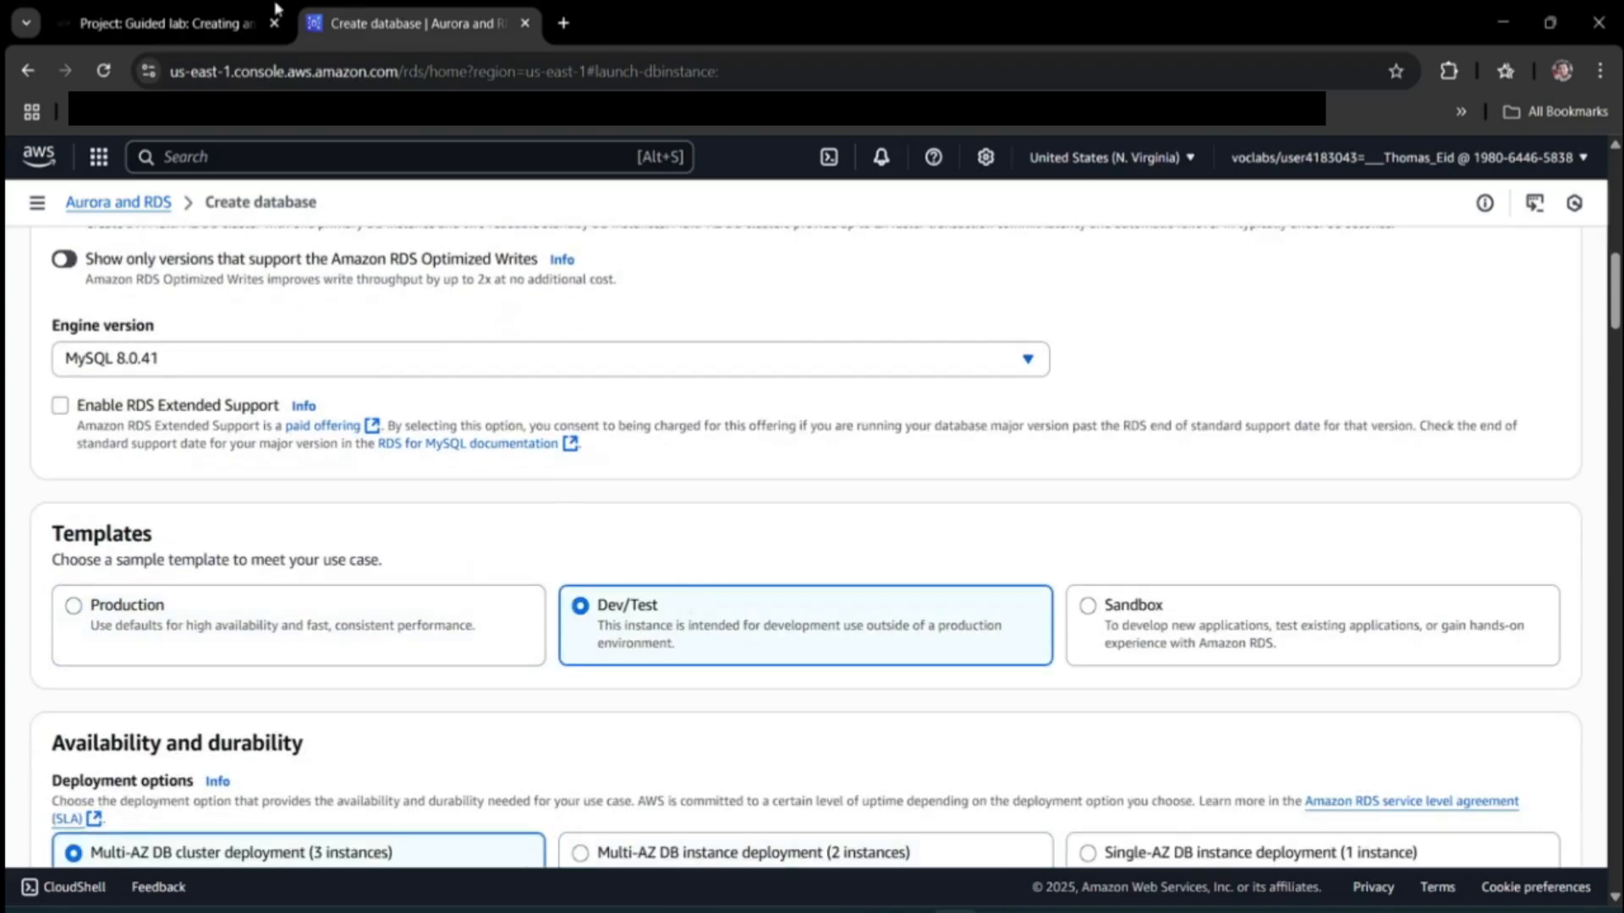
Read the lab's Single DB instance requirement before continuing the form.
left_click(87, 22)
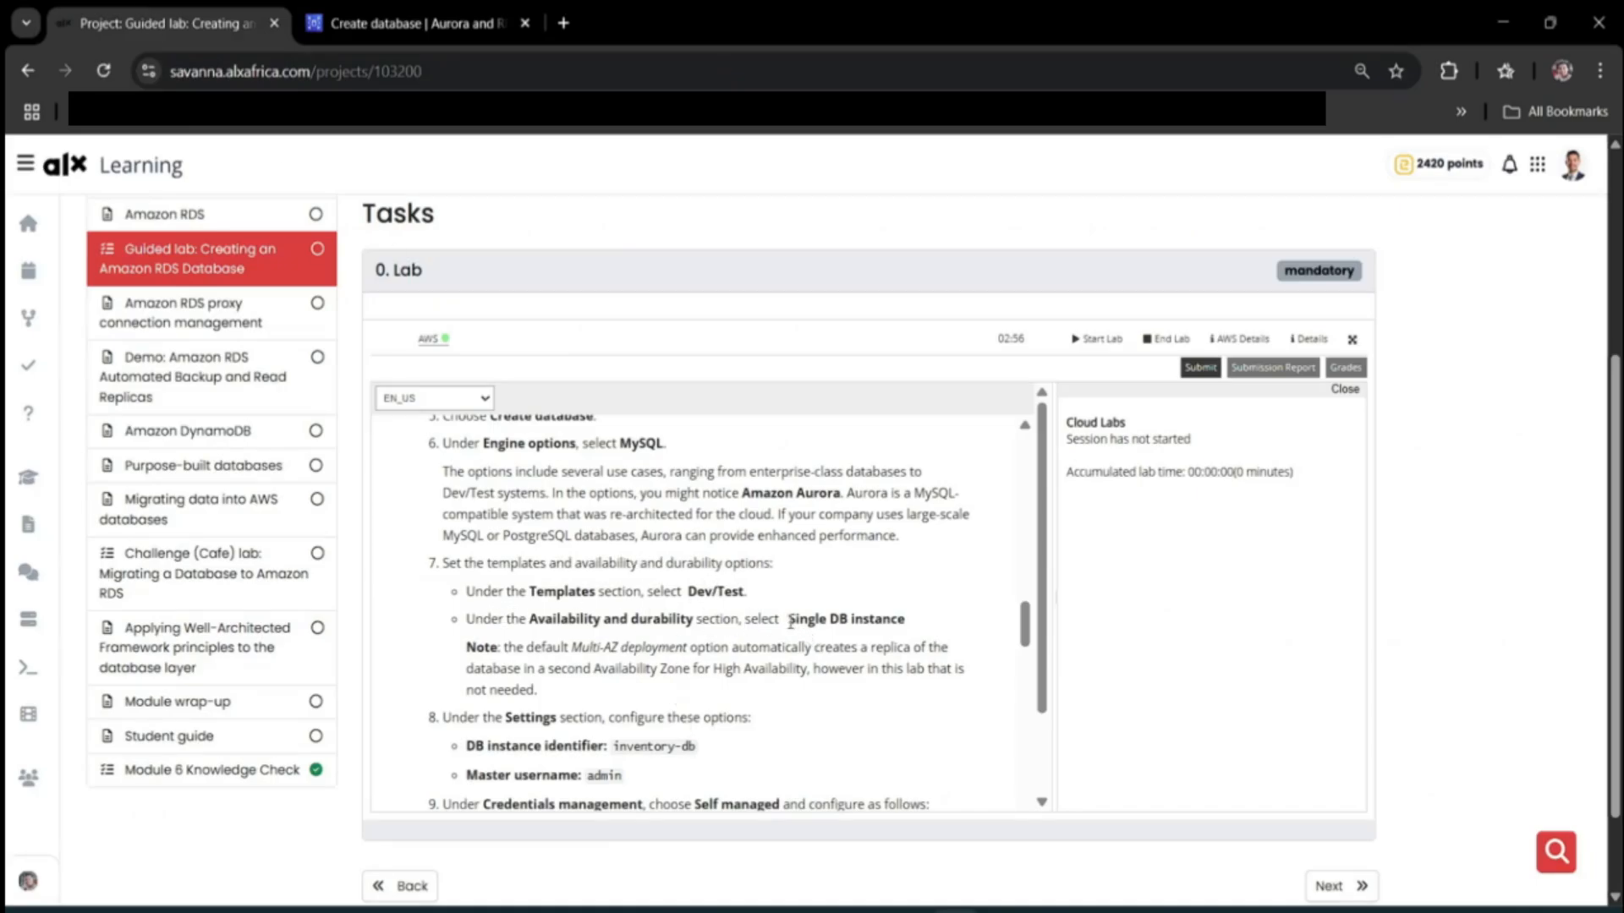
left_click_drag(790, 621, 927, 631)
left_click(347, 20)
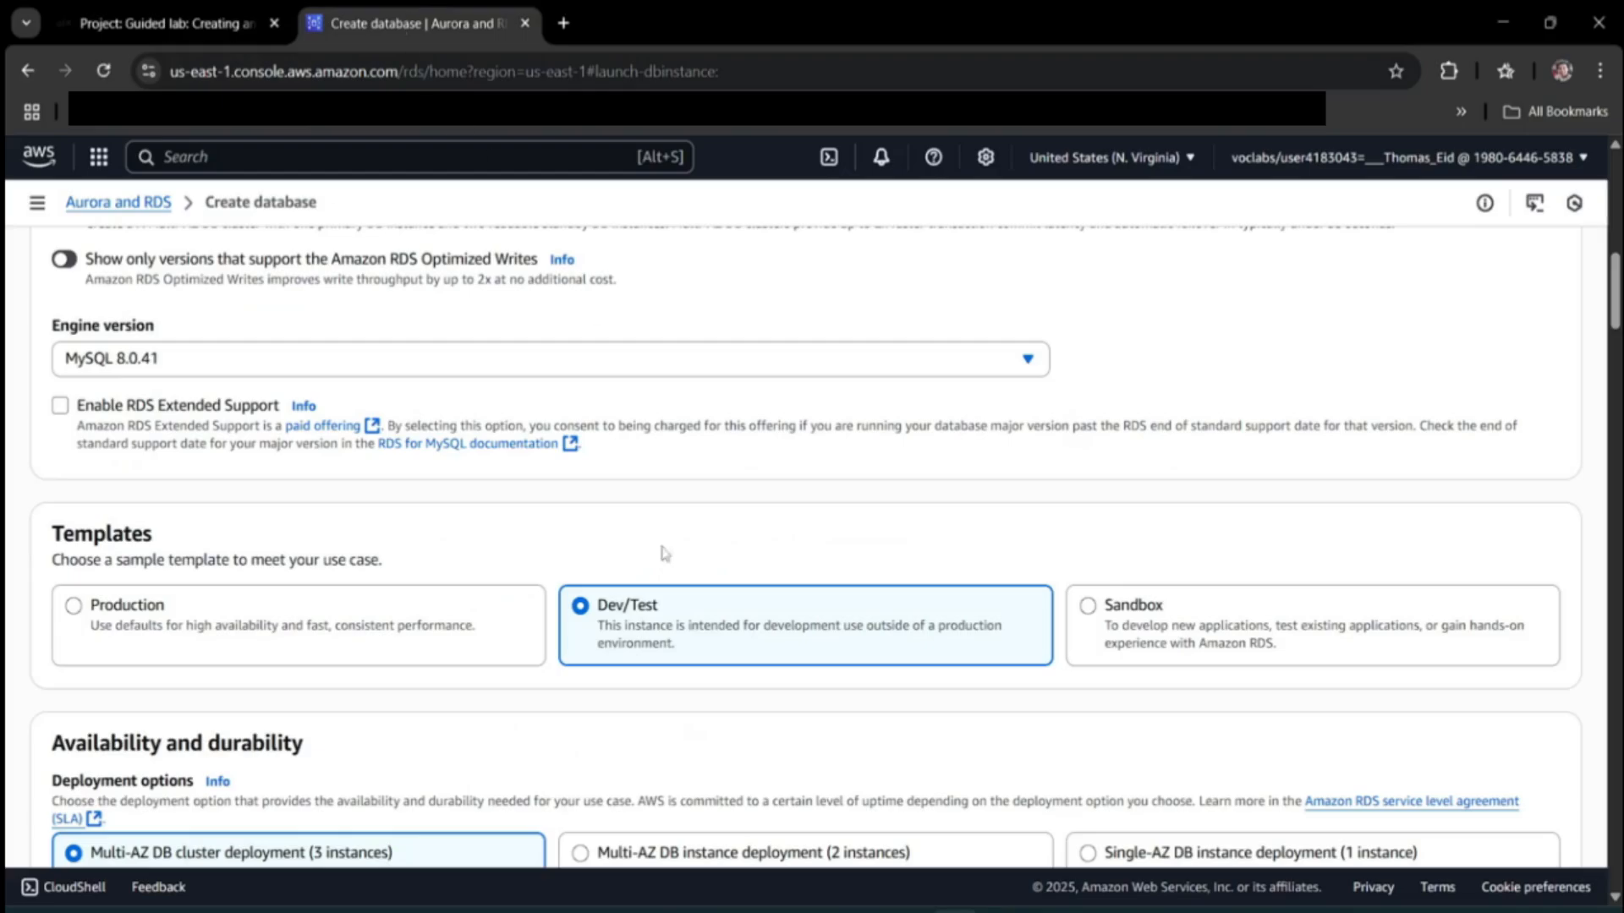
Choose Single-AZ DB instance deployment (1 instance) under Availability and durability.
scroll(692, 697, "down", 3)
scroll(694, 704, "down", 4)
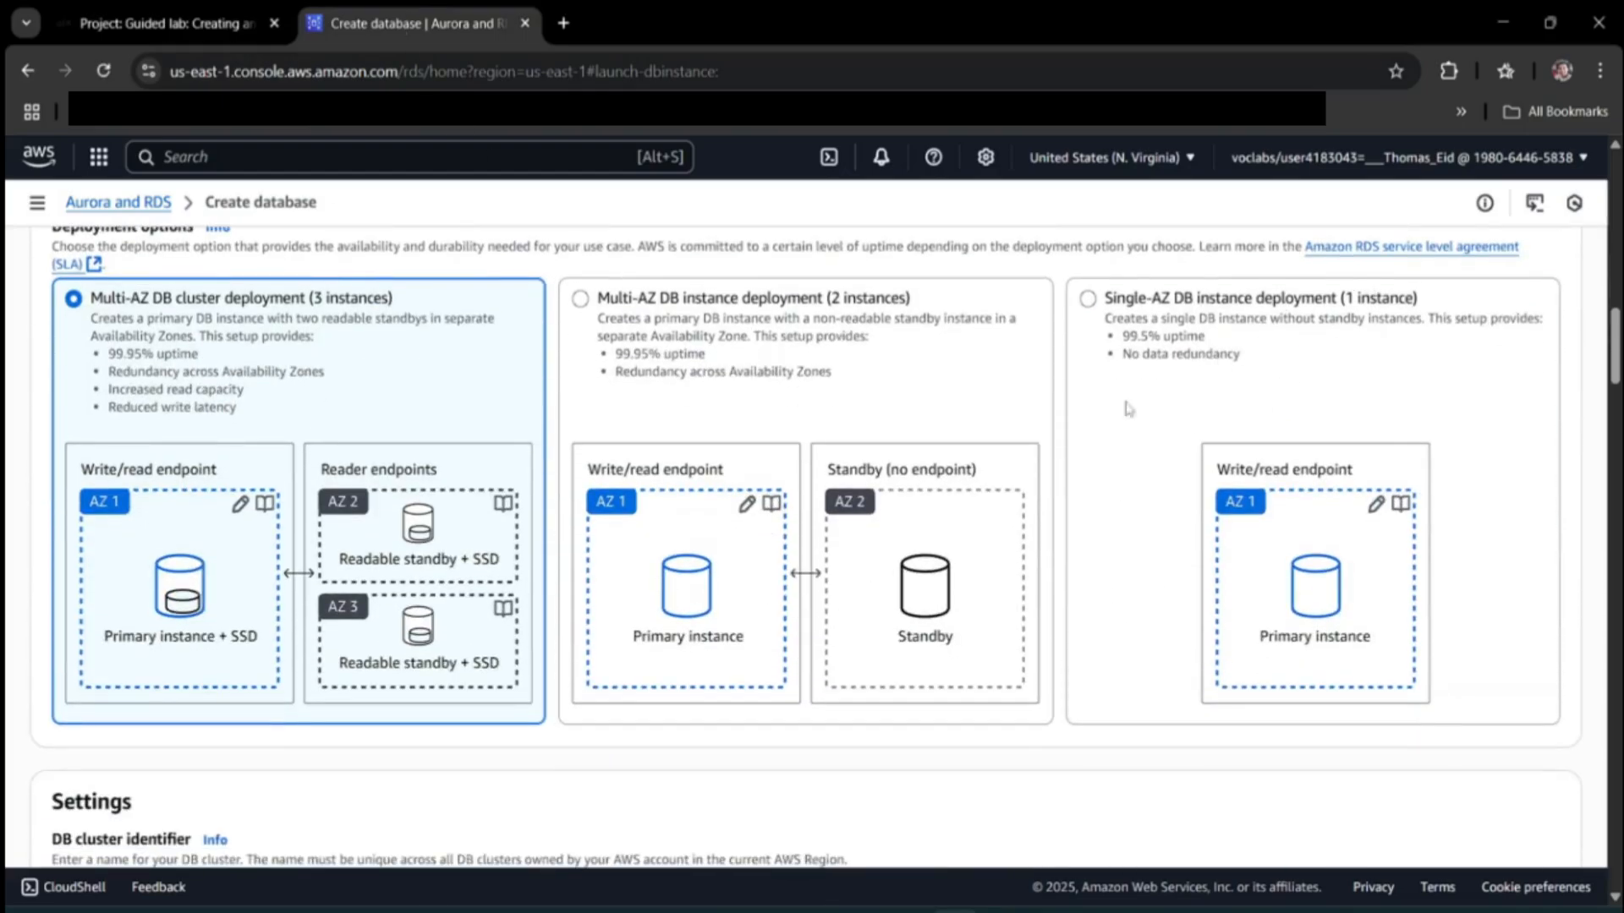
left_click(1127, 405)
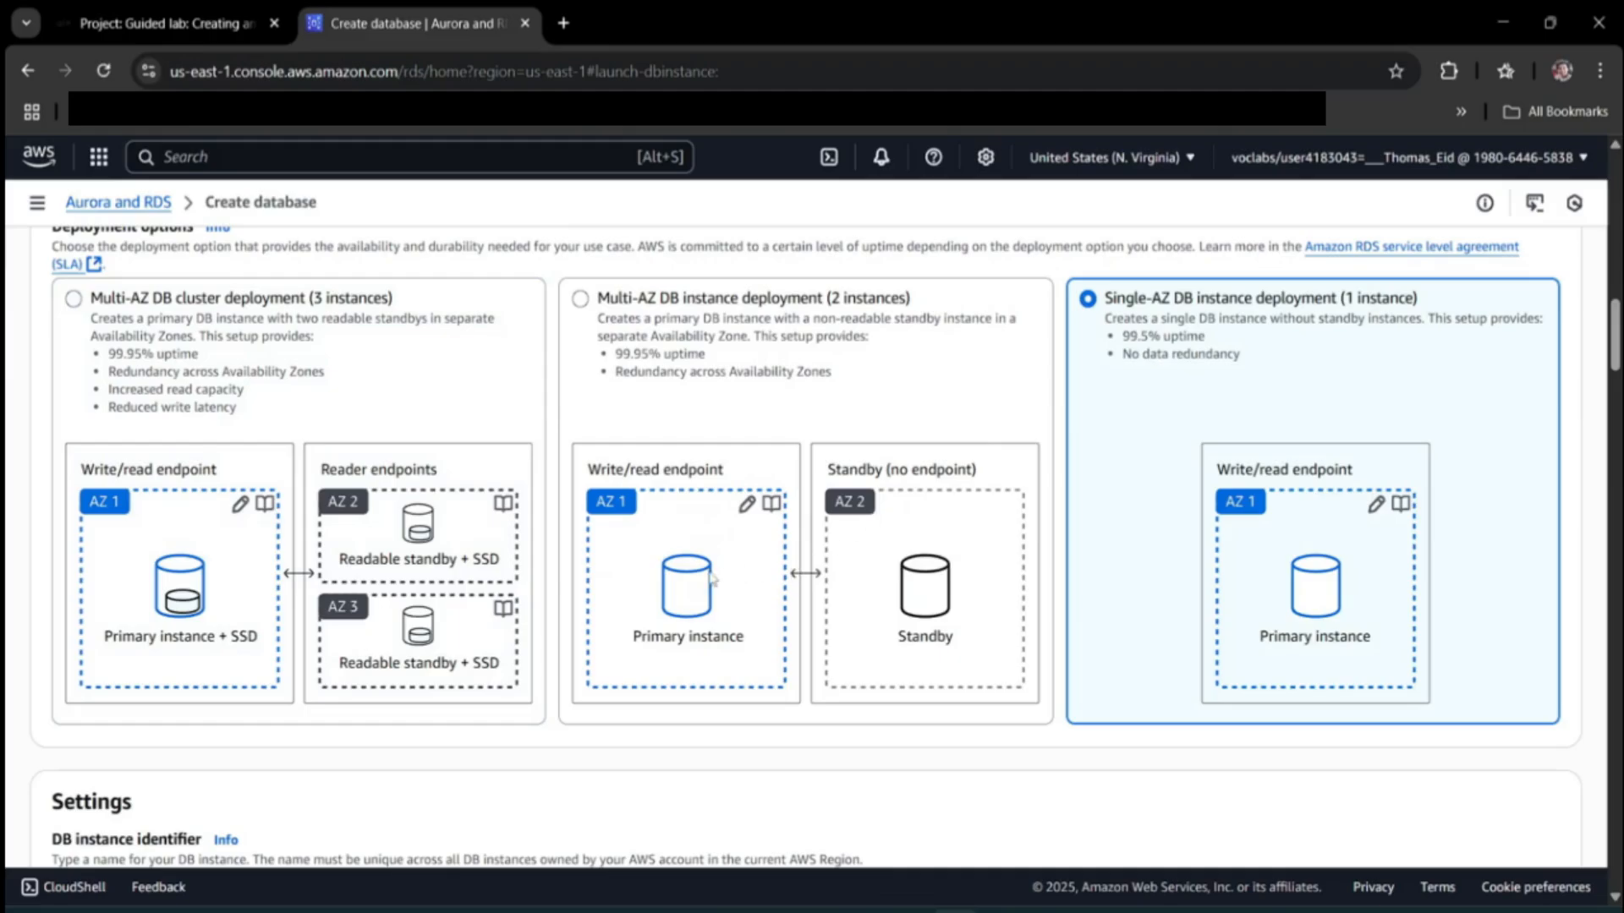
Find the lab's Settings step and select the inventory-db identifier to copy.
left_click(145, 11)
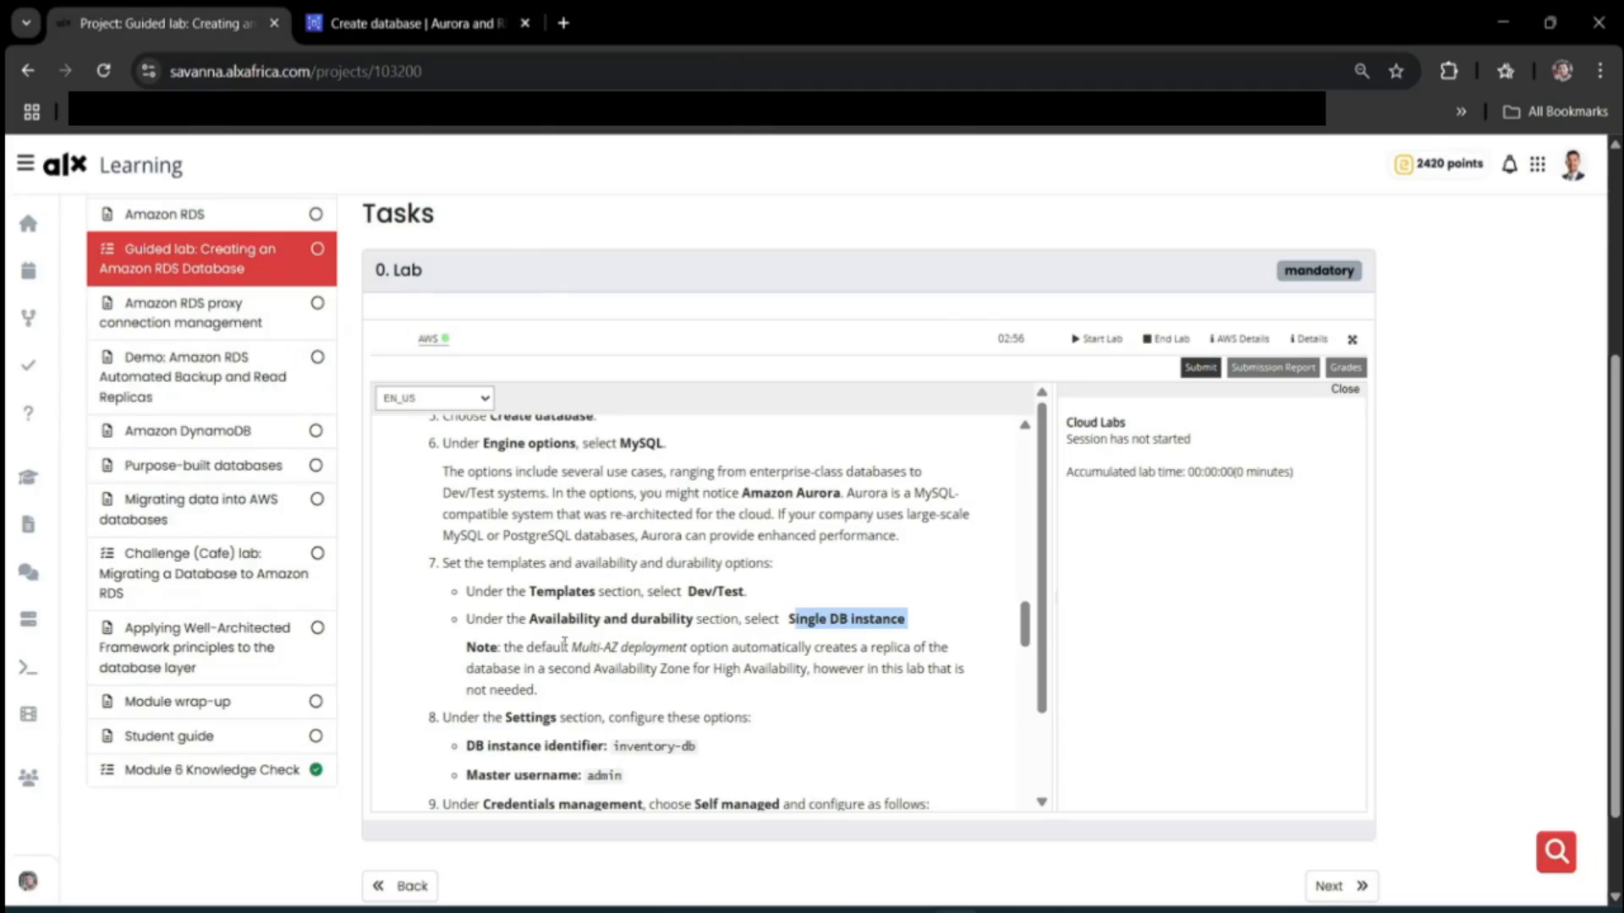
left_click(498, 678)
scroll(498, 677, "down", 1)
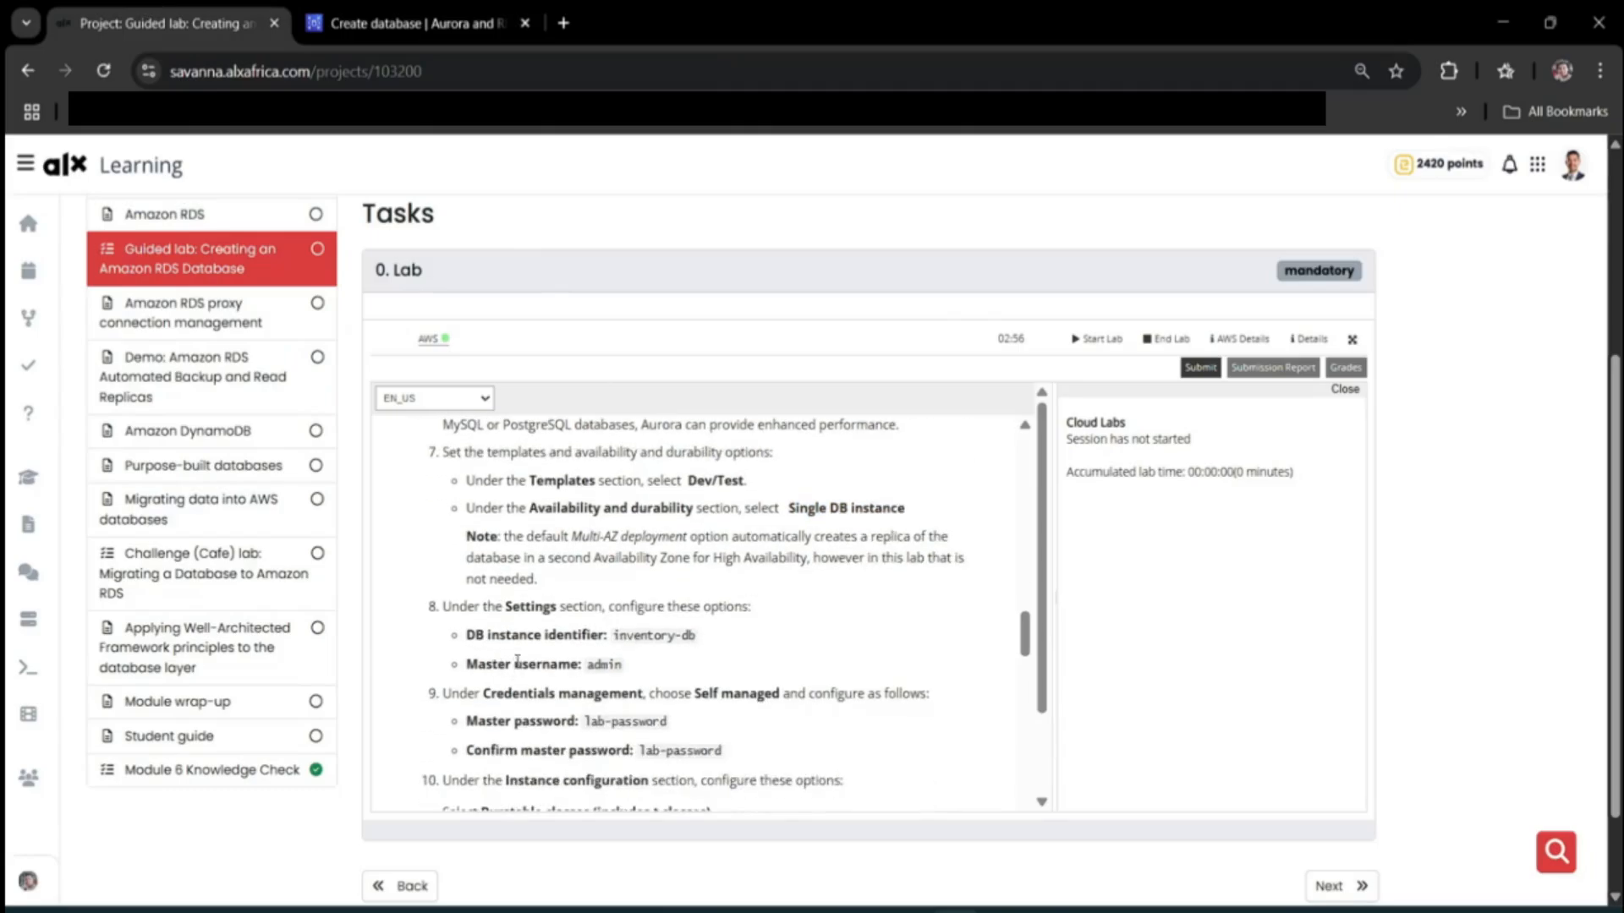
double_click(529, 612)
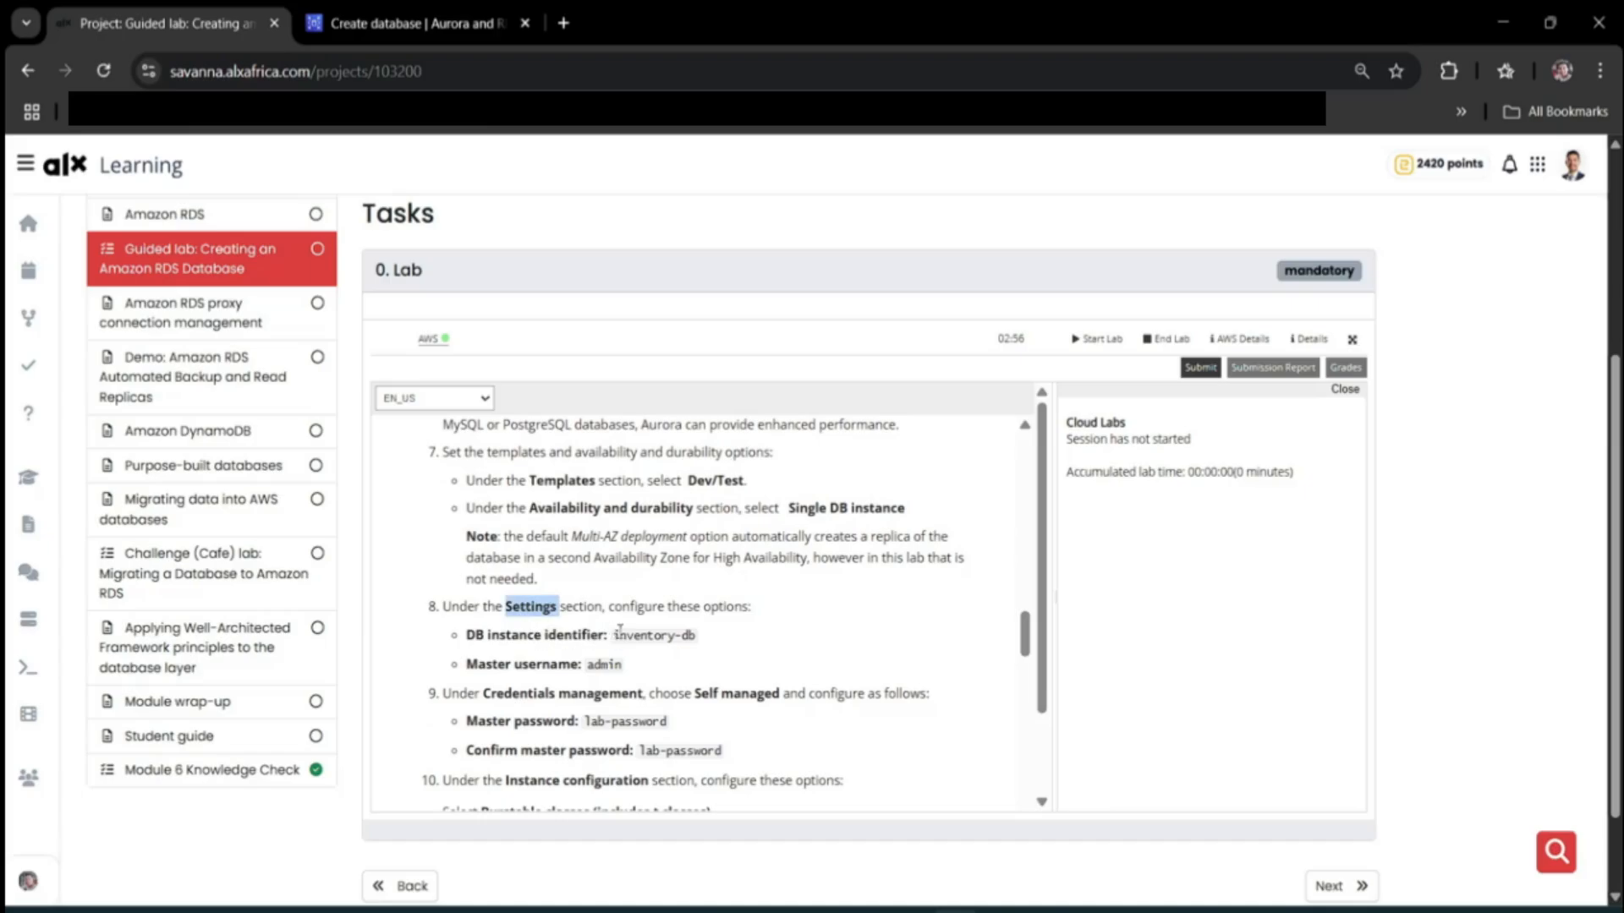
left_click_drag(614, 636, 691, 639)
key("ctrl+c")
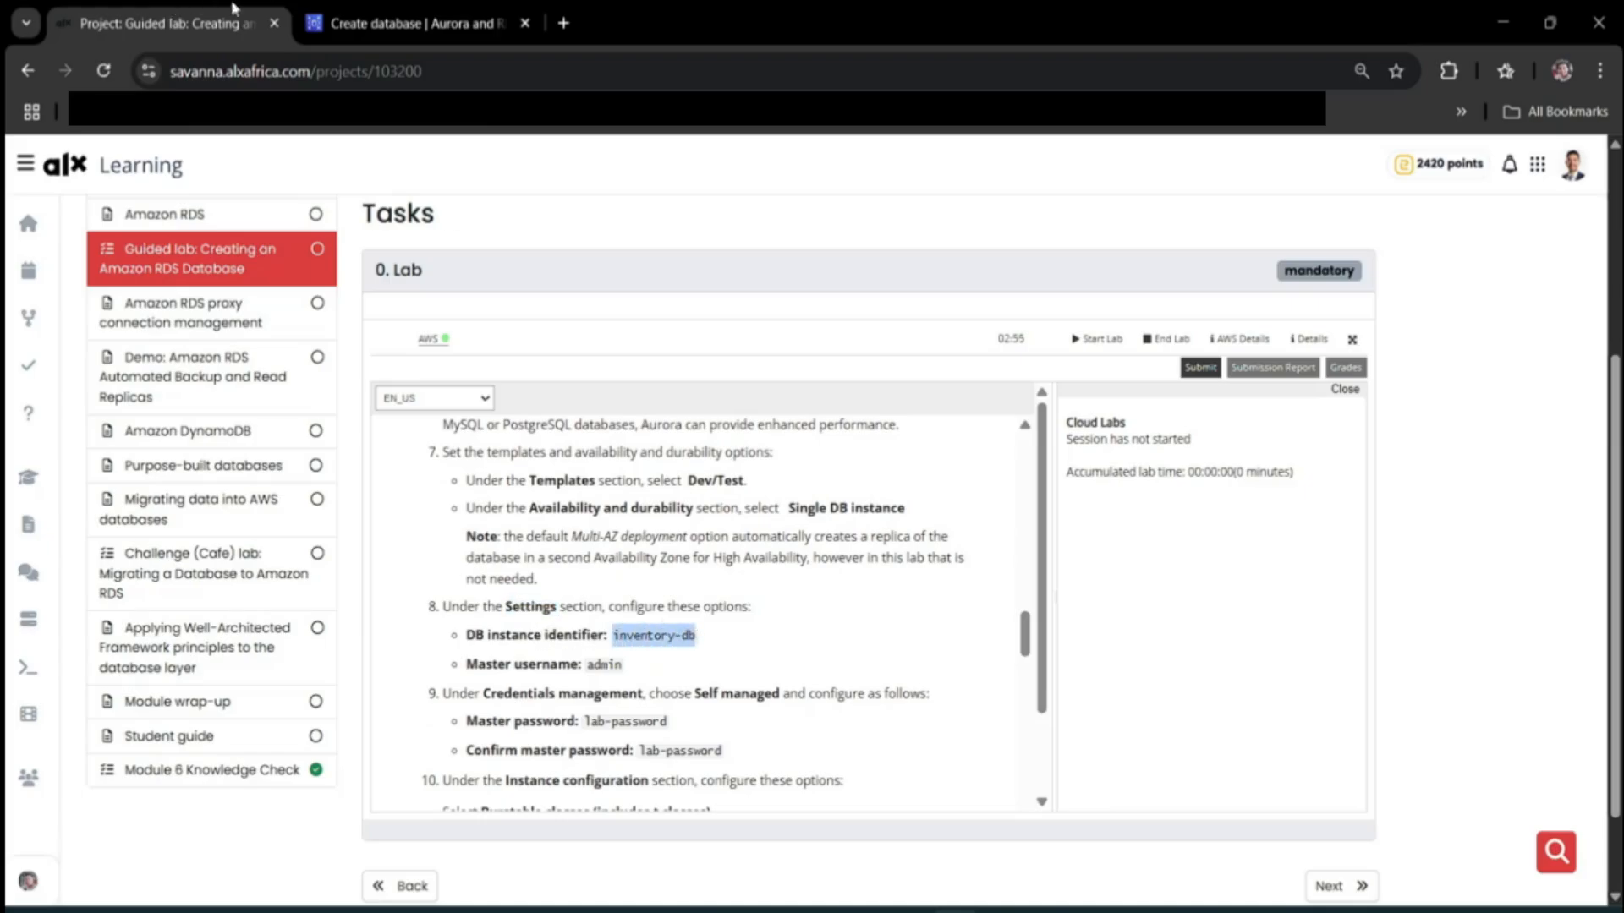
left_click(433, 12)
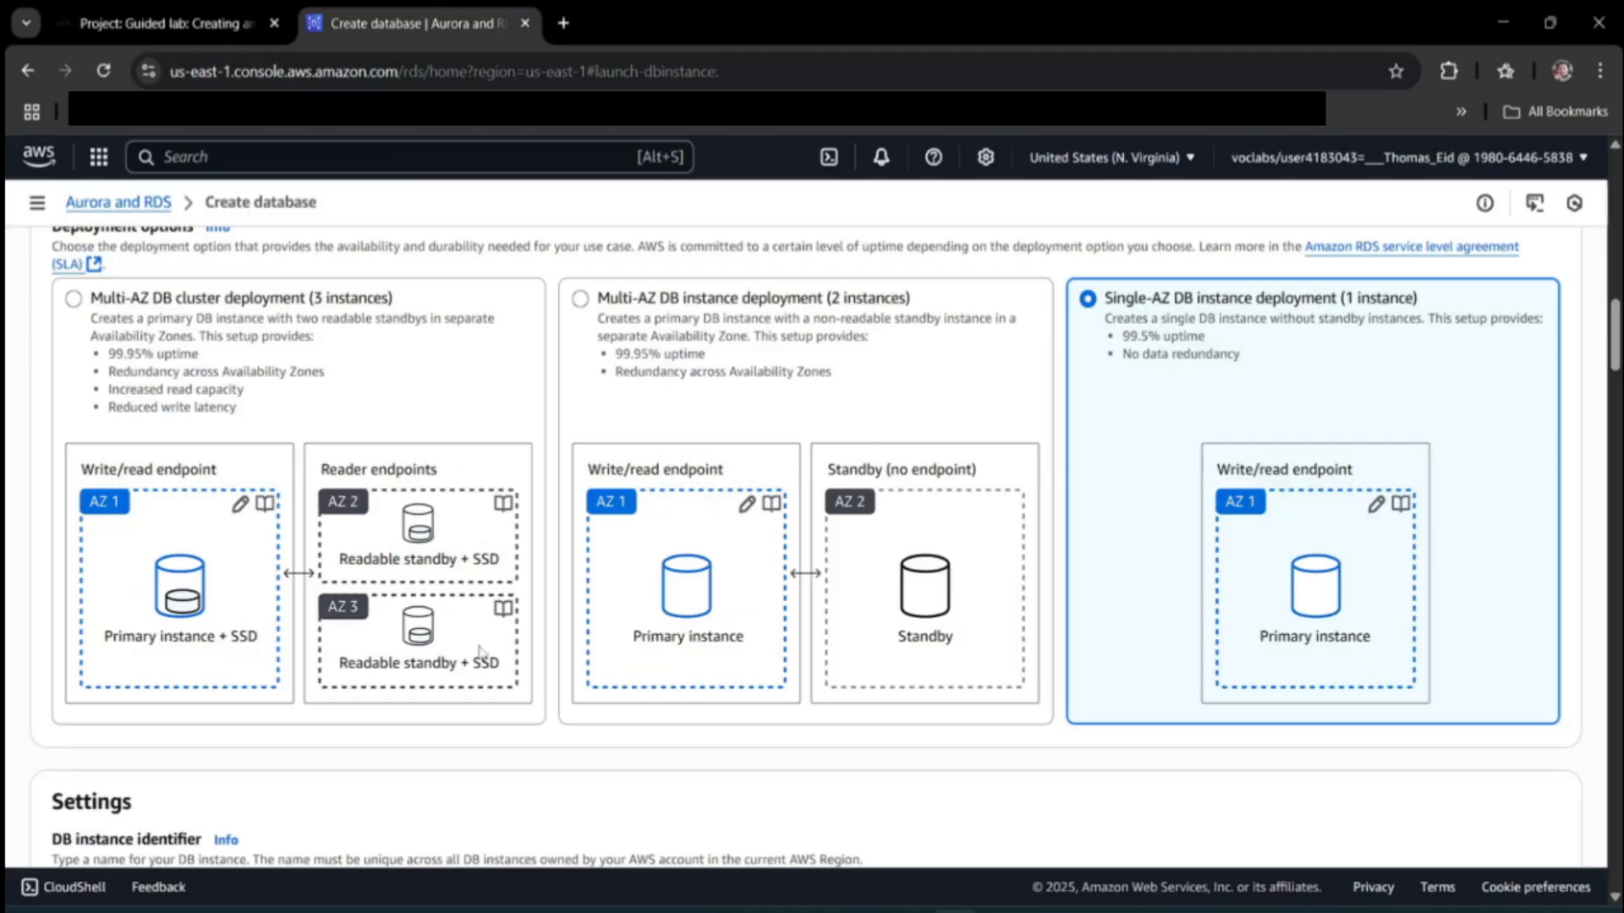
Replace the default identifier database-1 with inventory-db.
scroll(479, 652, "down", 4)
scroll(478, 656, "down", 1)
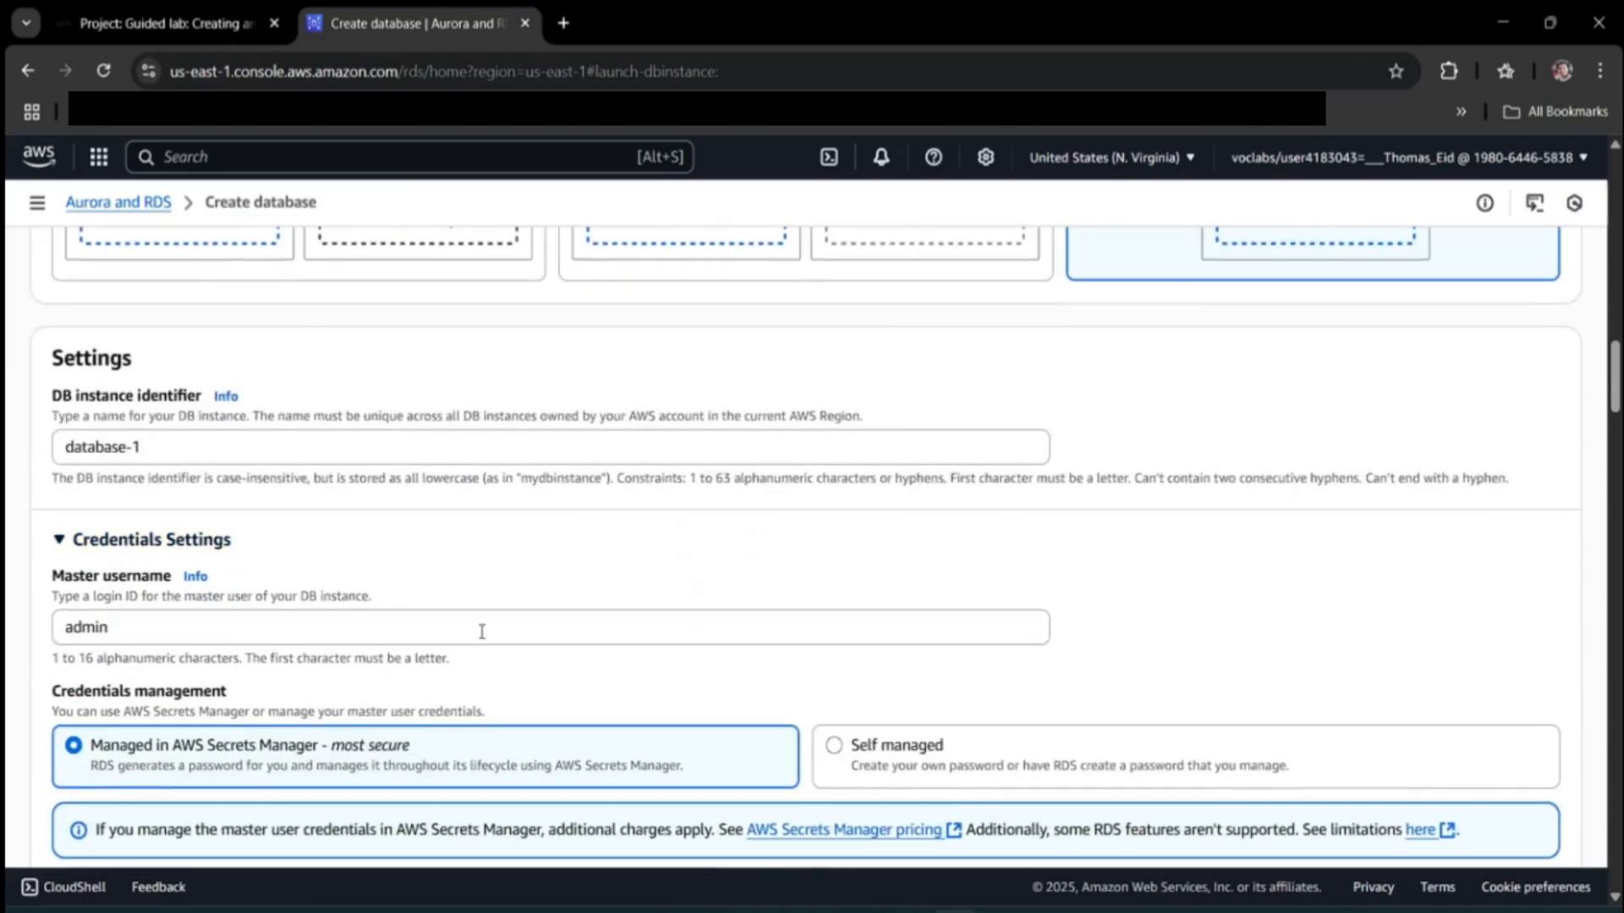
triple_click(189, 442)
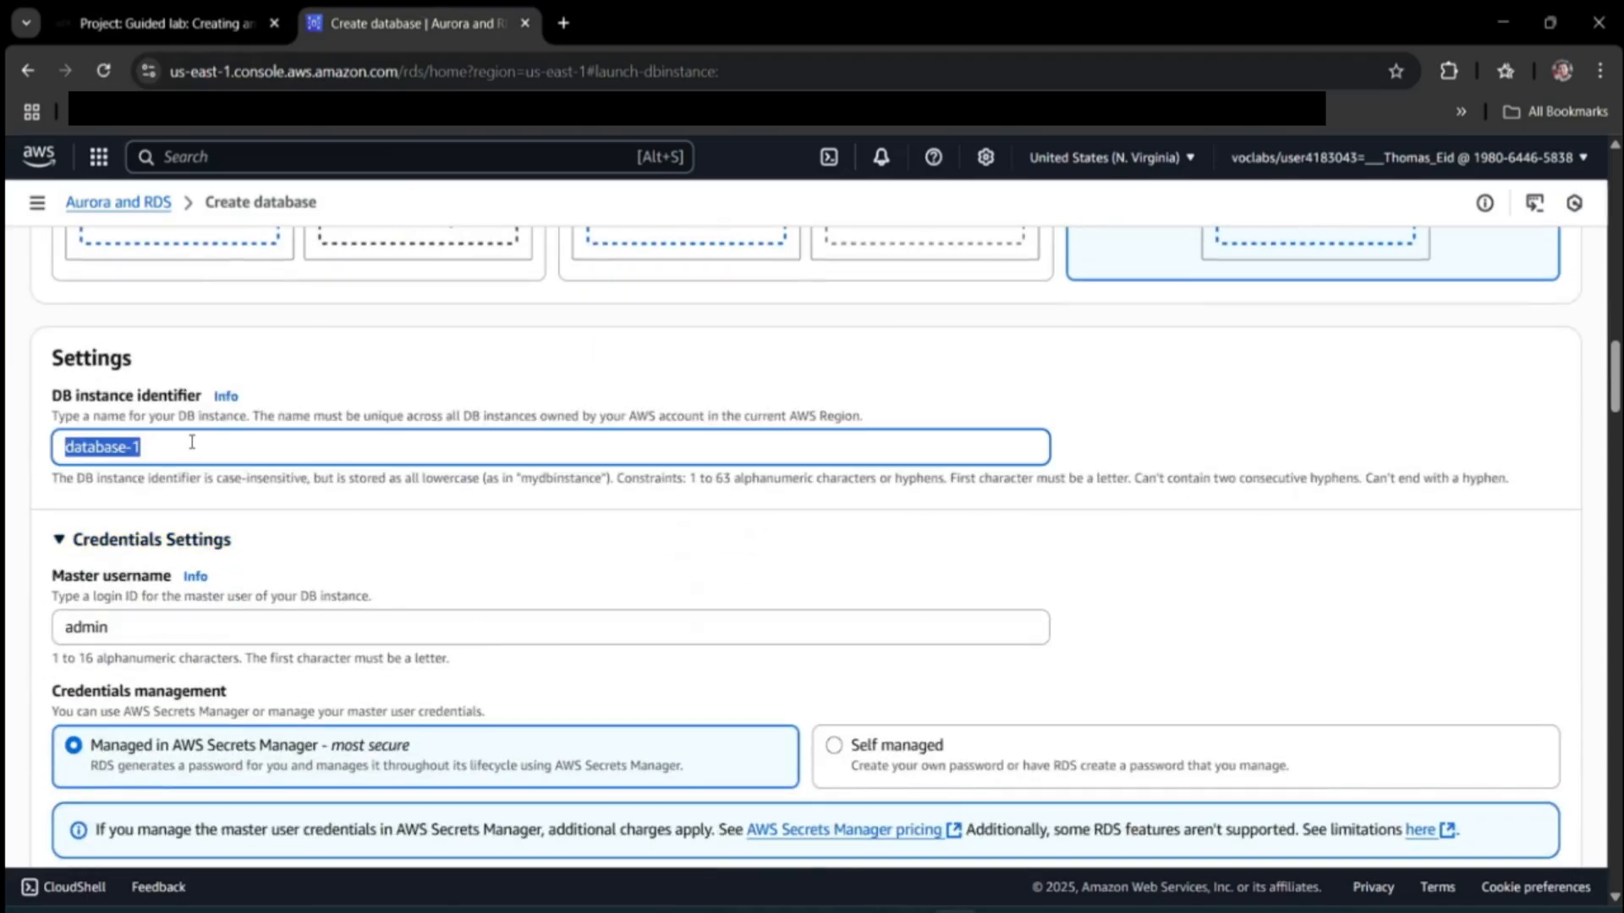
key("ctrl+v")
left_click(165, 22)
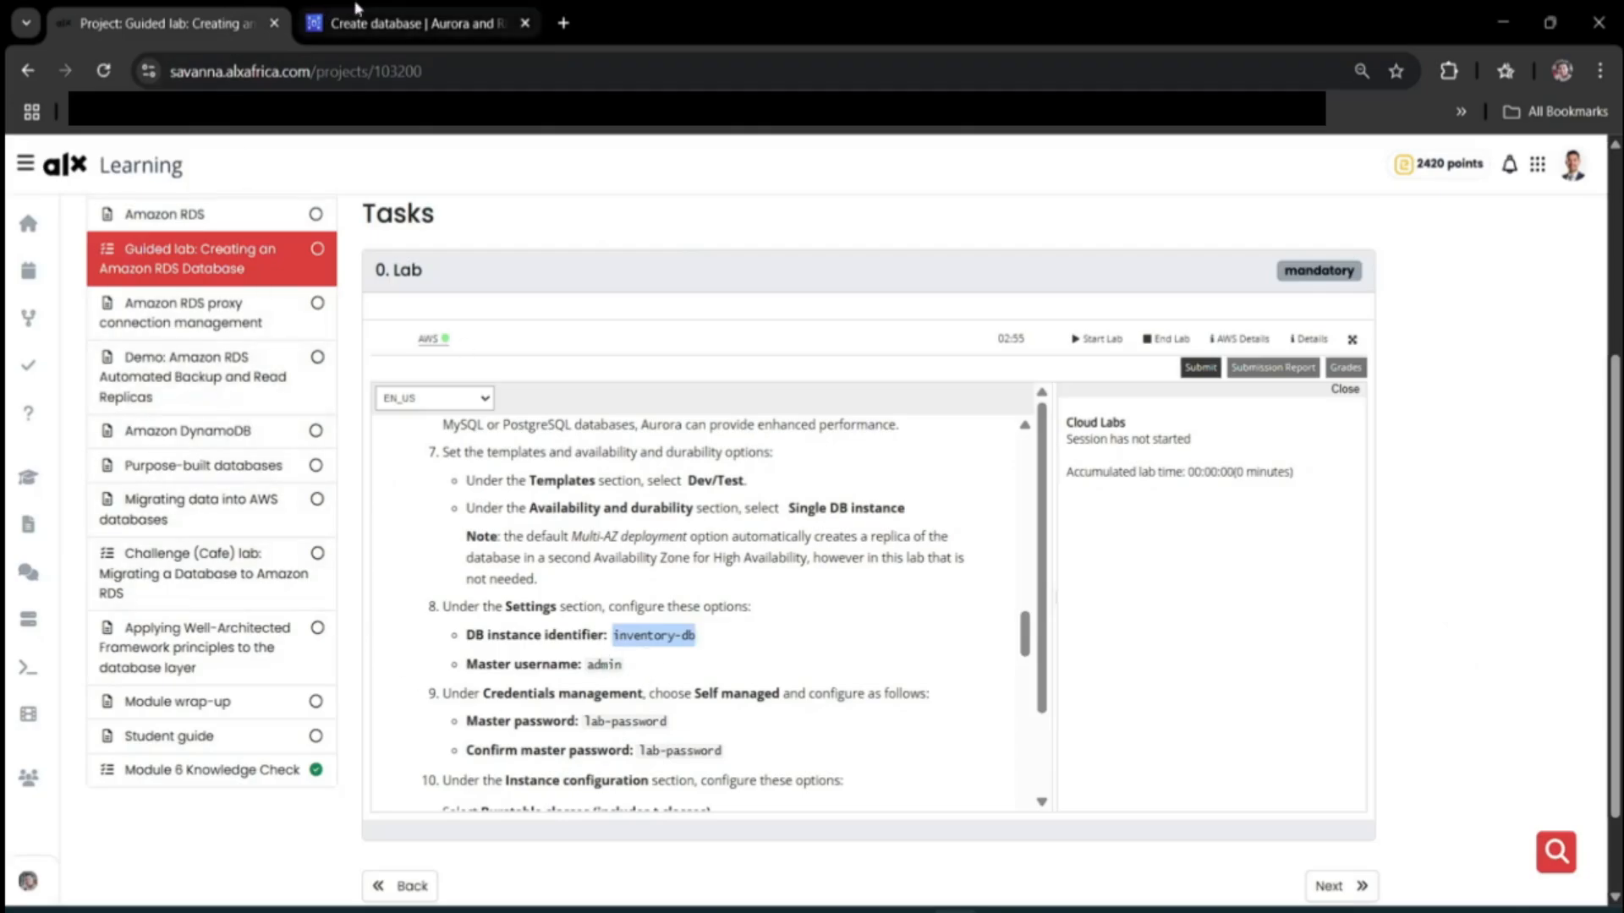
left_click(372, 23)
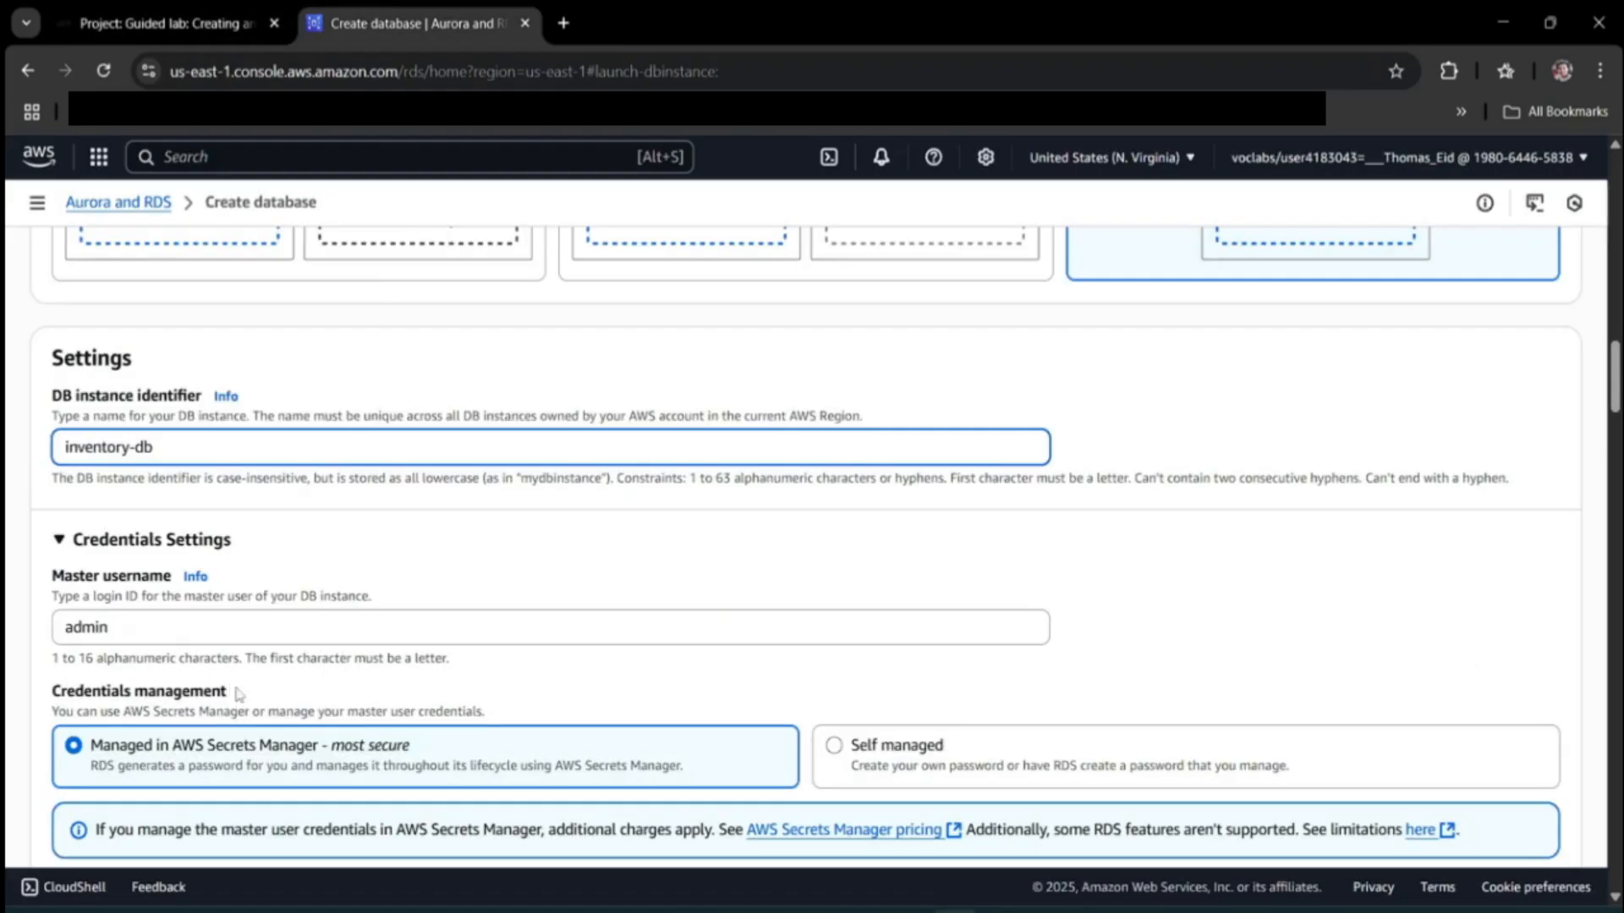
Check the master username field and select the password text in the lab instructions.
left_click(176, 626)
left_click(184, 12)
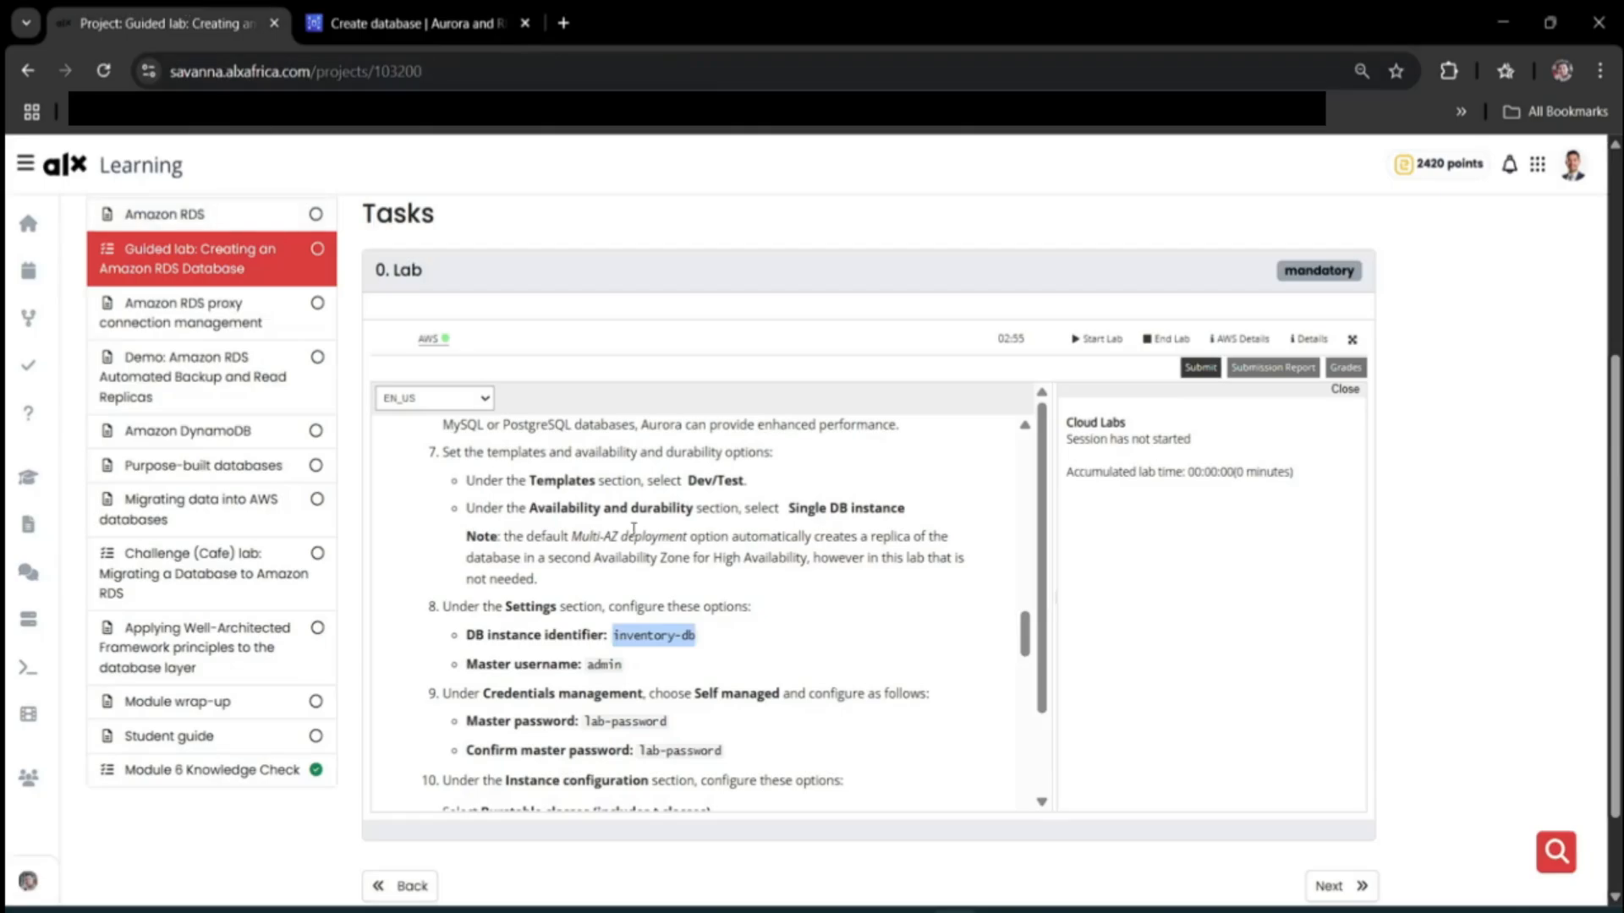
scroll(684, 732, "down", 2)
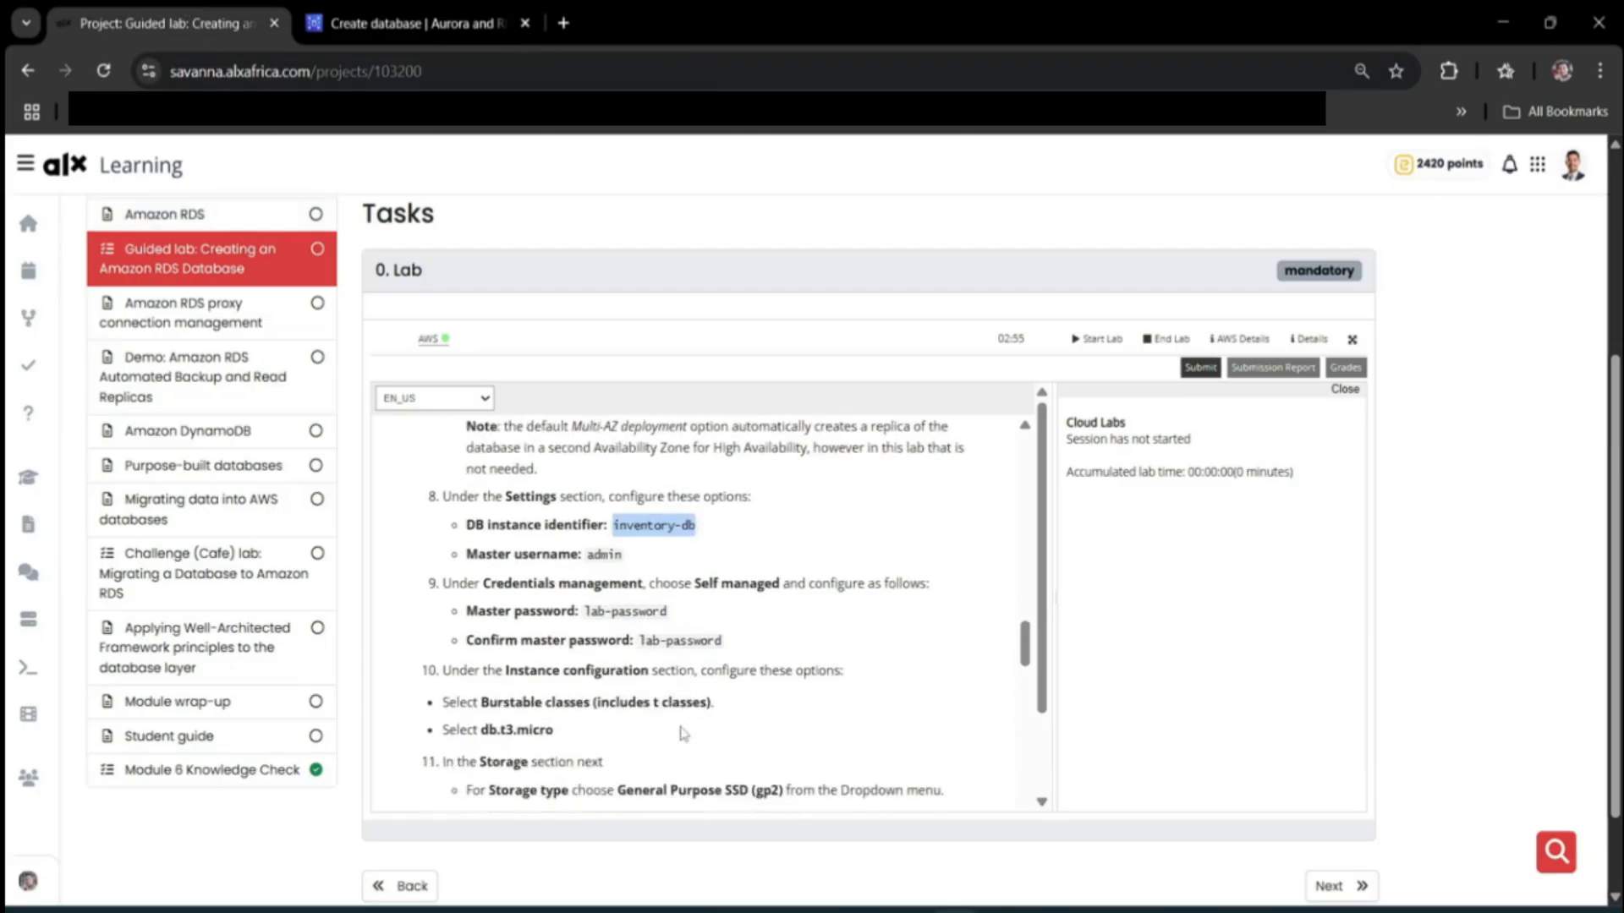
left_click_drag(585, 610, 668, 611)
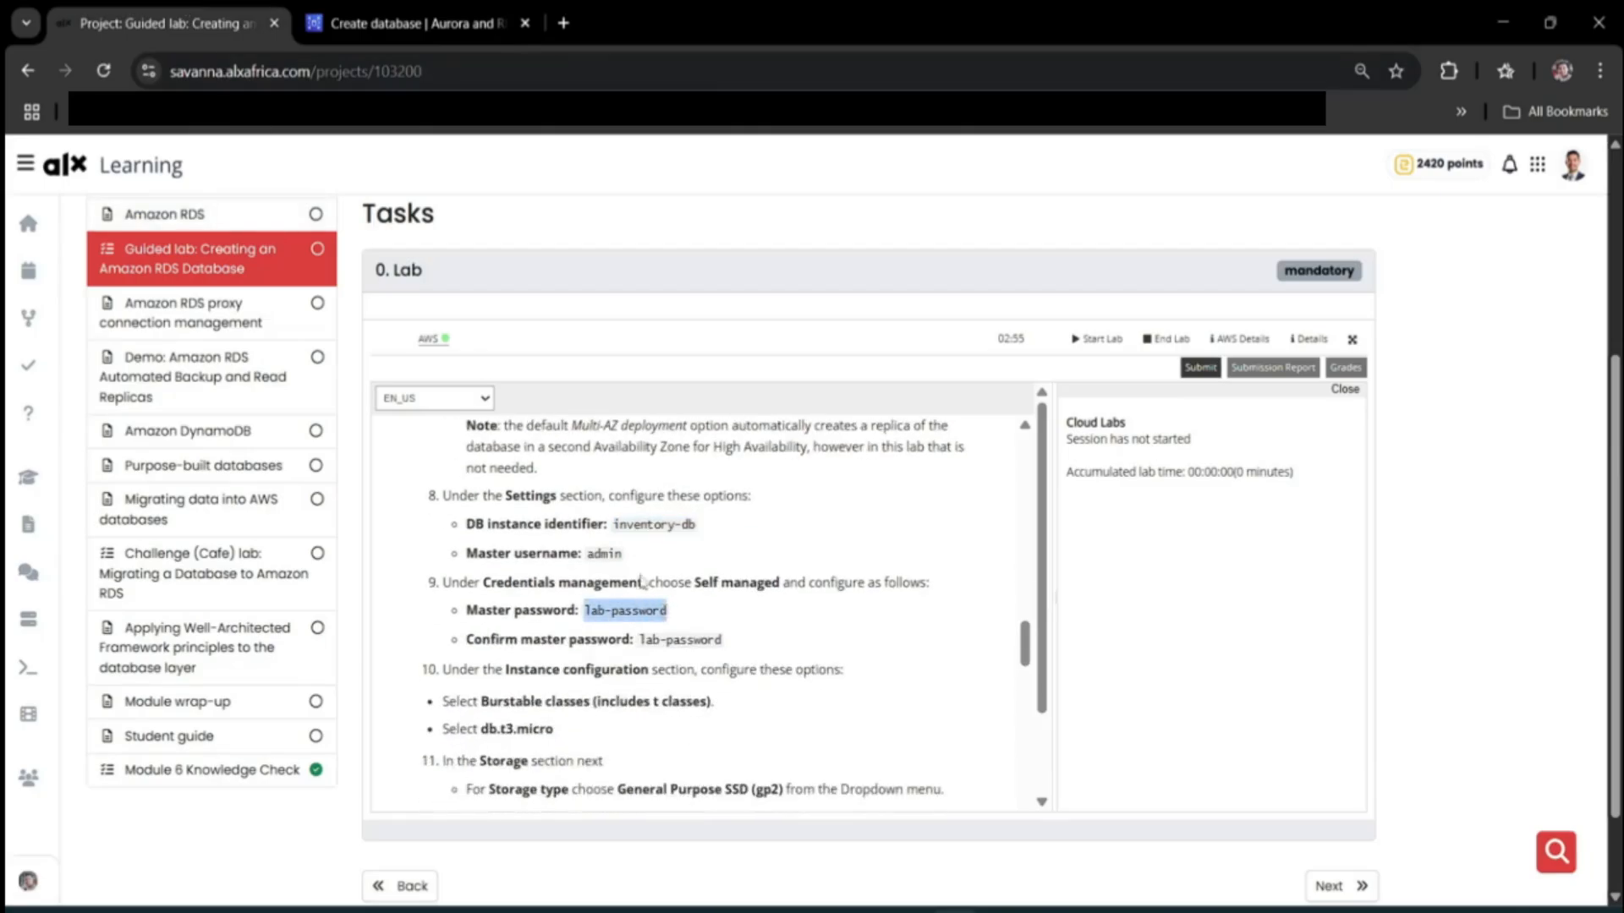
left_click(355, 23)
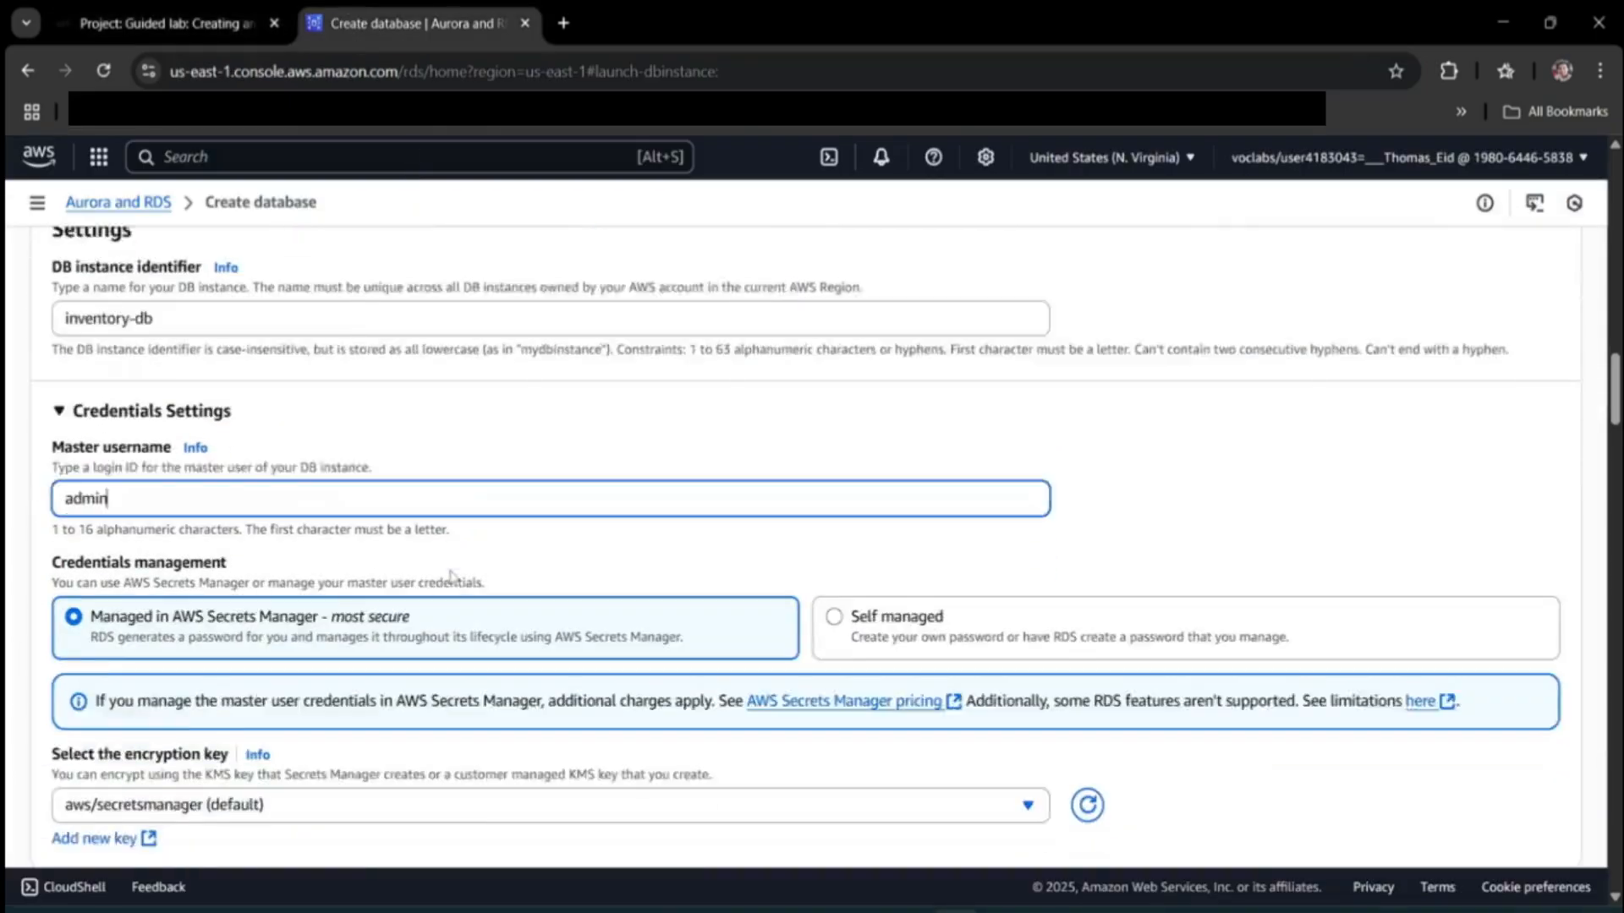
Choose Self managed credentials and paste the lab password into both master password fields.
scroll(451, 577, "down", 1)
left_click(892, 545)
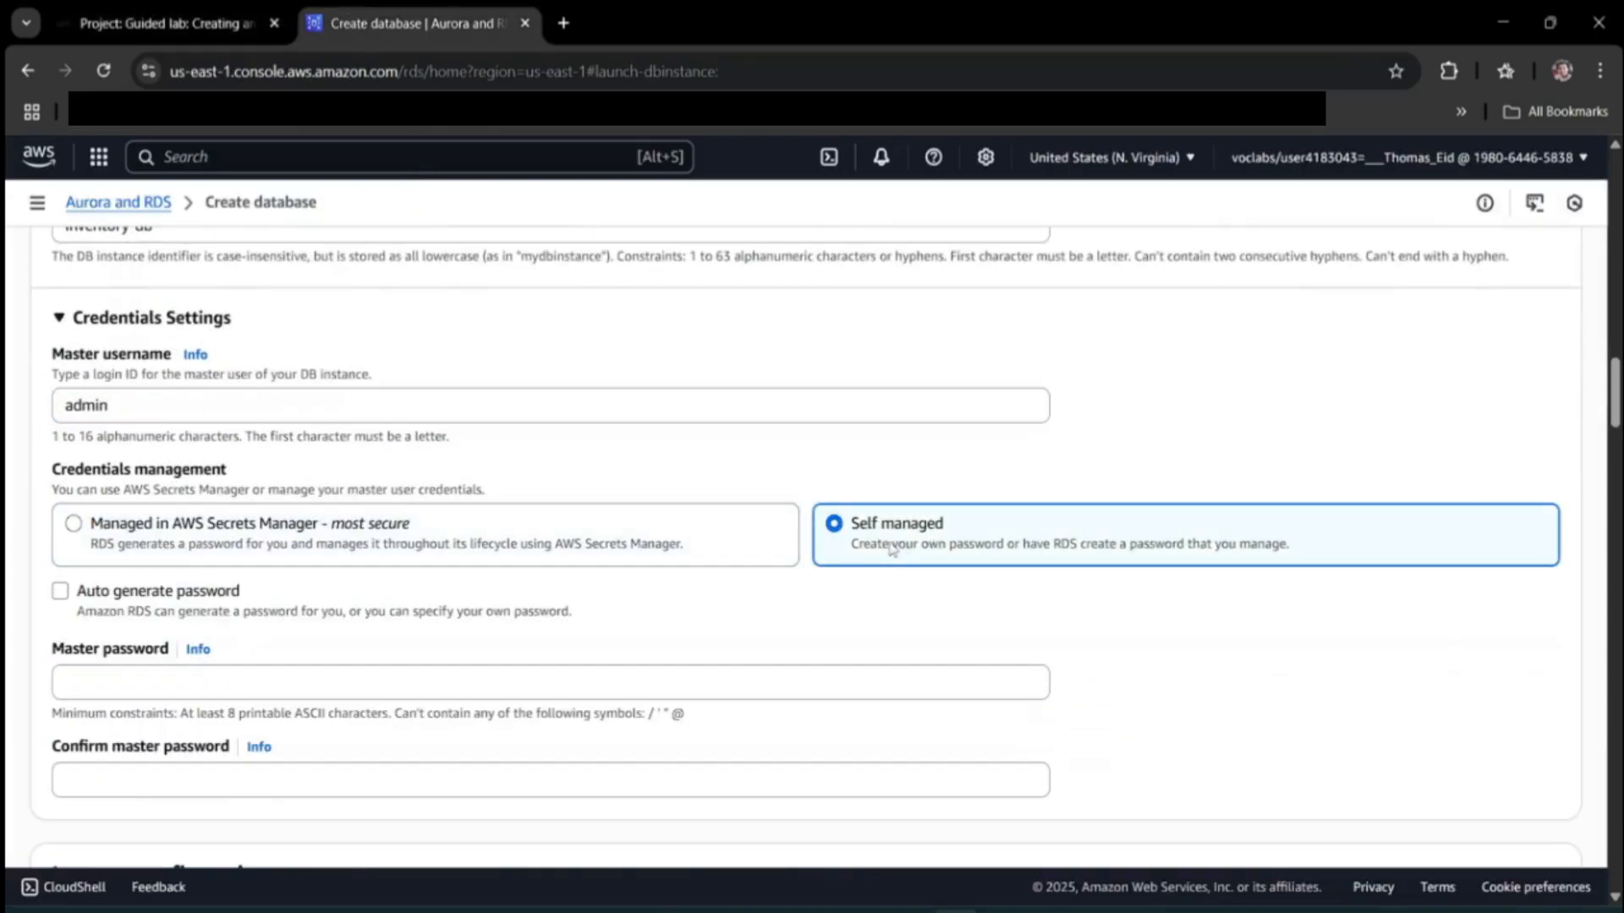
left_click(271, 686)
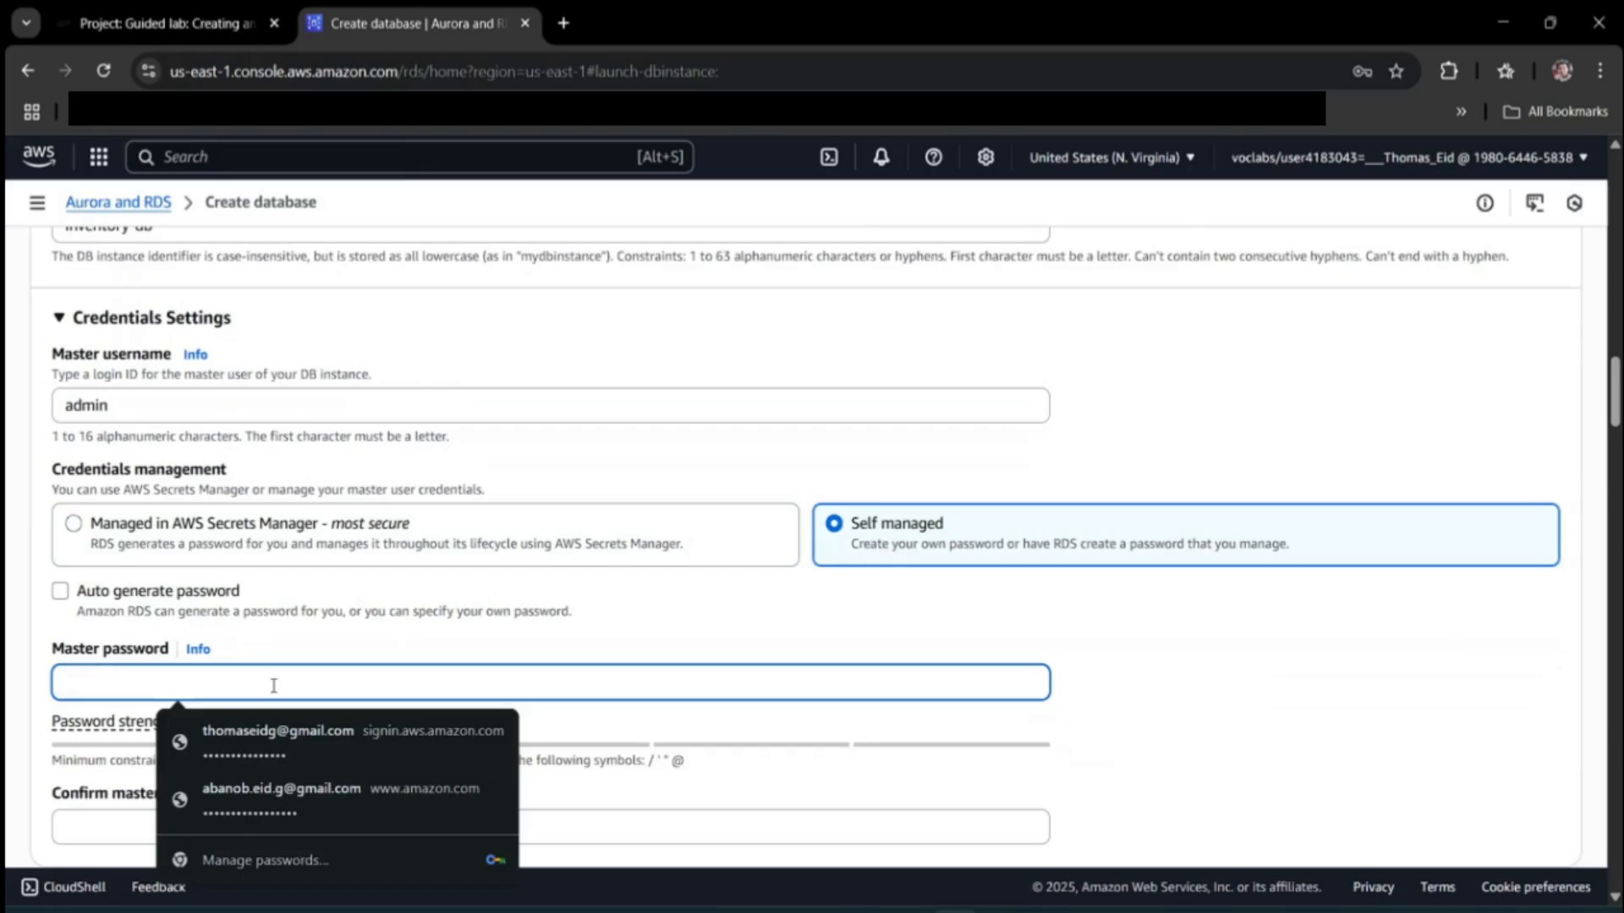
key("ctrl+v")
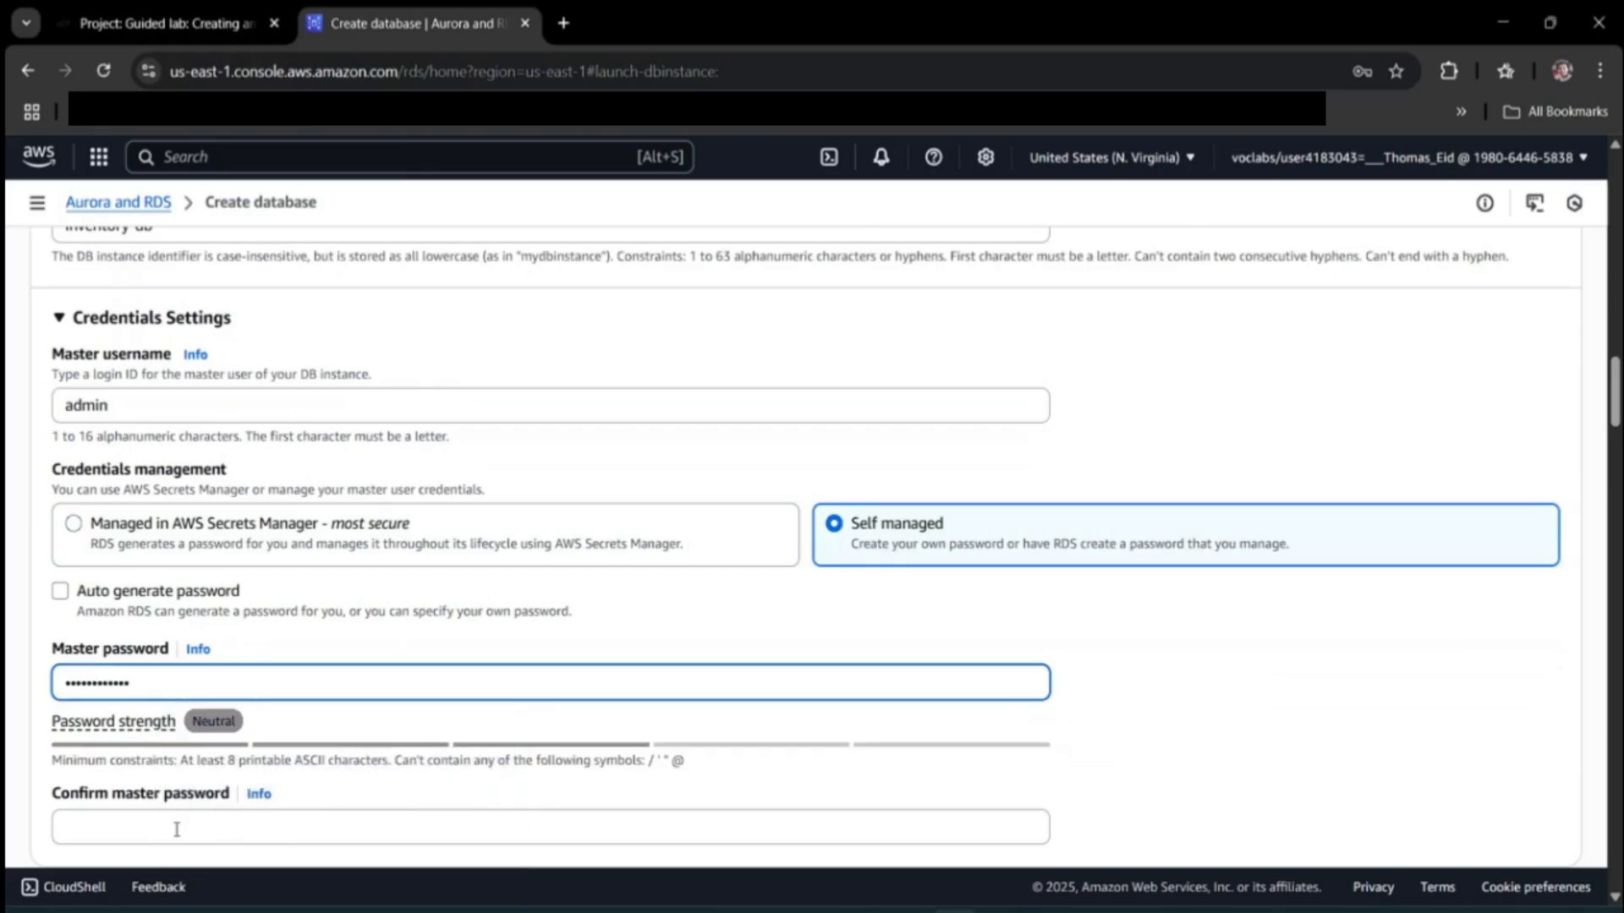
left_click(177, 829)
key("ctrl+v")
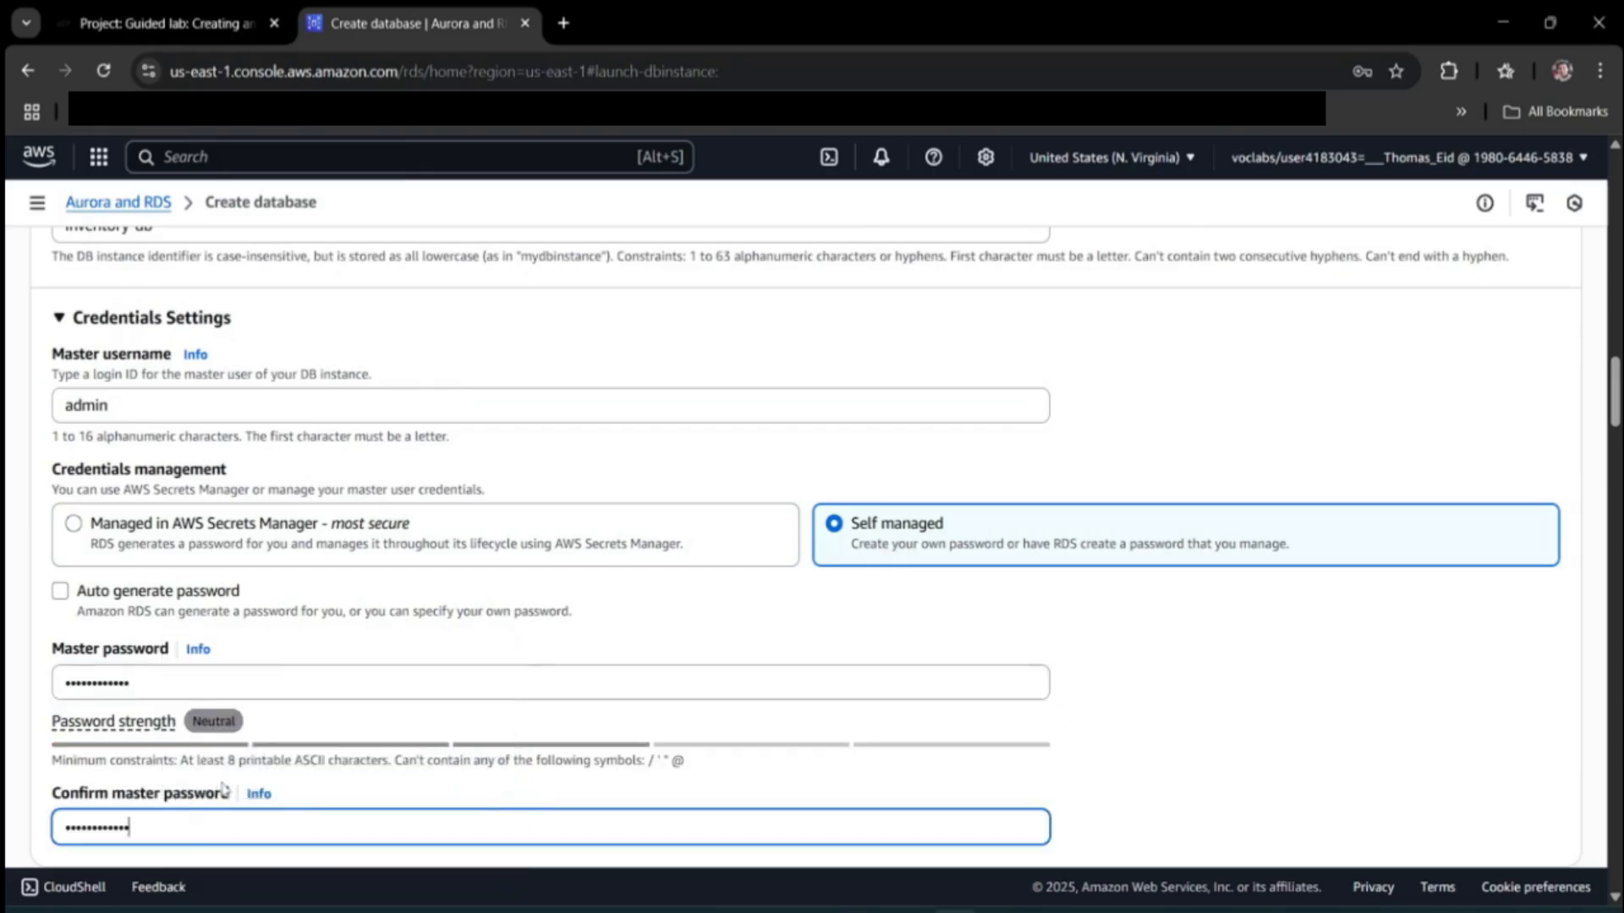
Select Burstable classes and keep db.t3.micro as the DB instance class.
scroll(311, 660, "down", 3)
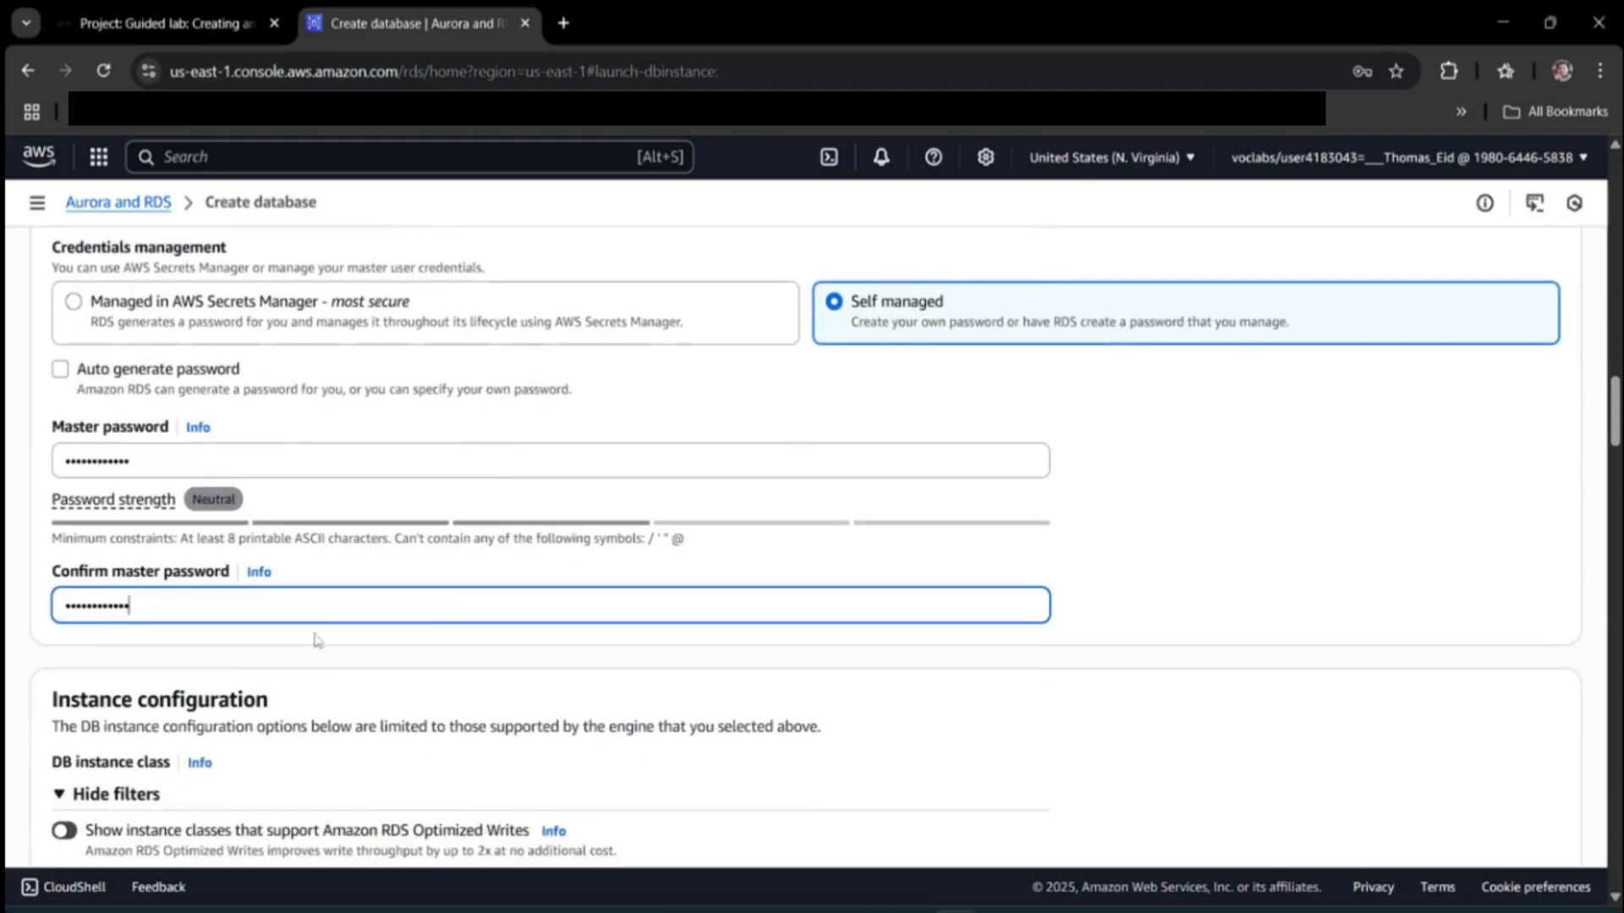
scroll(551, 549, "down", 3)
scroll(550, 550, "down", 1)
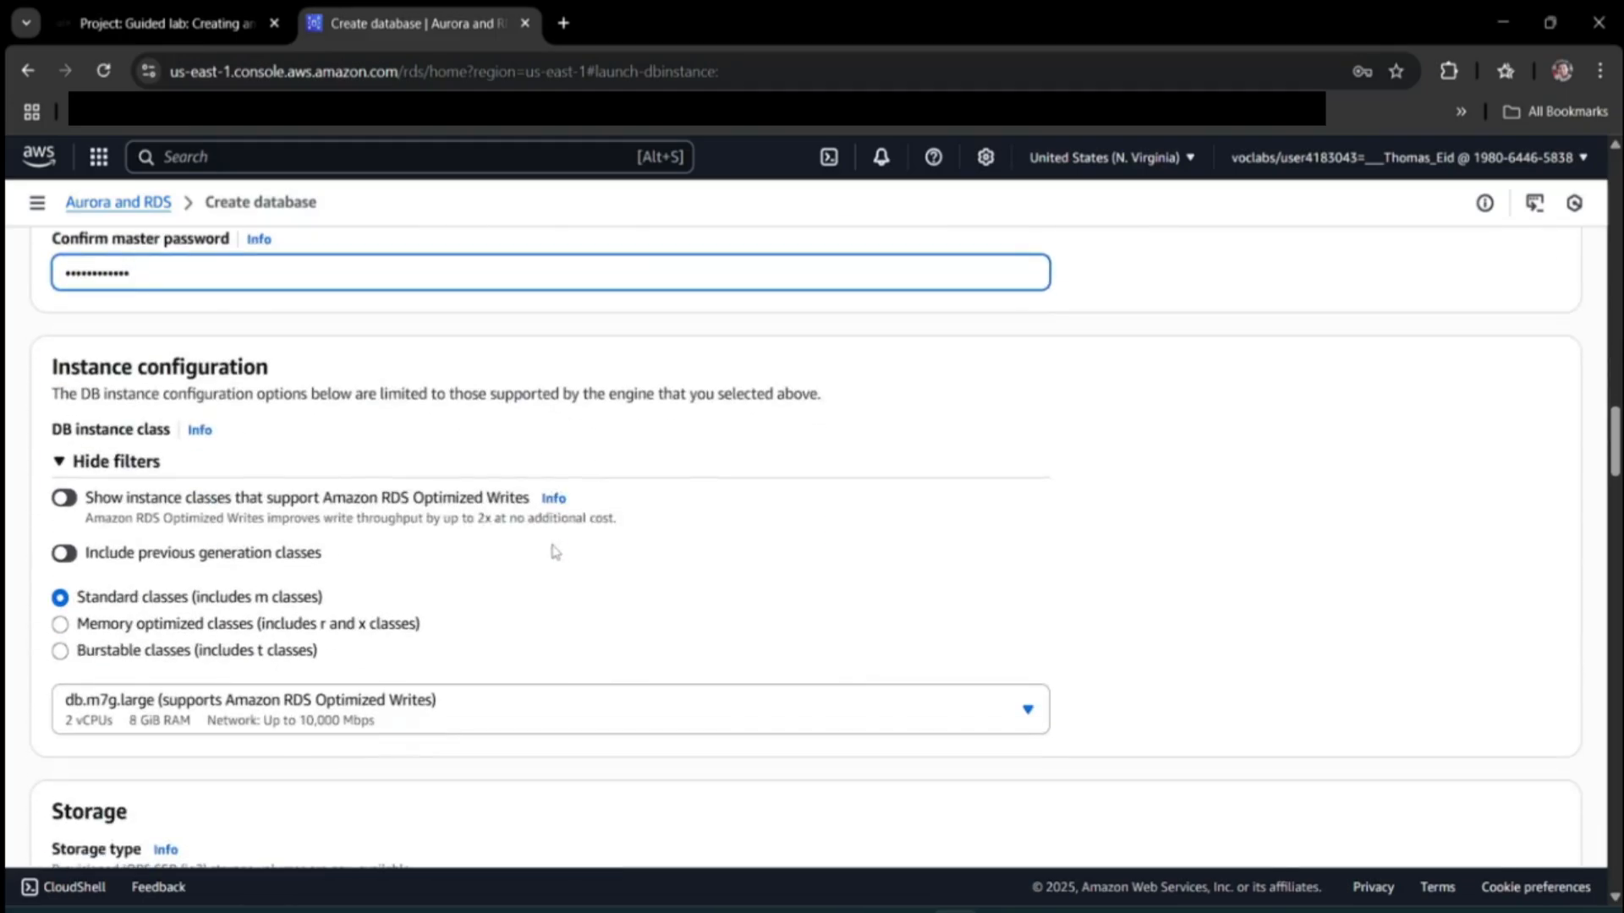
left_click(160, 651)
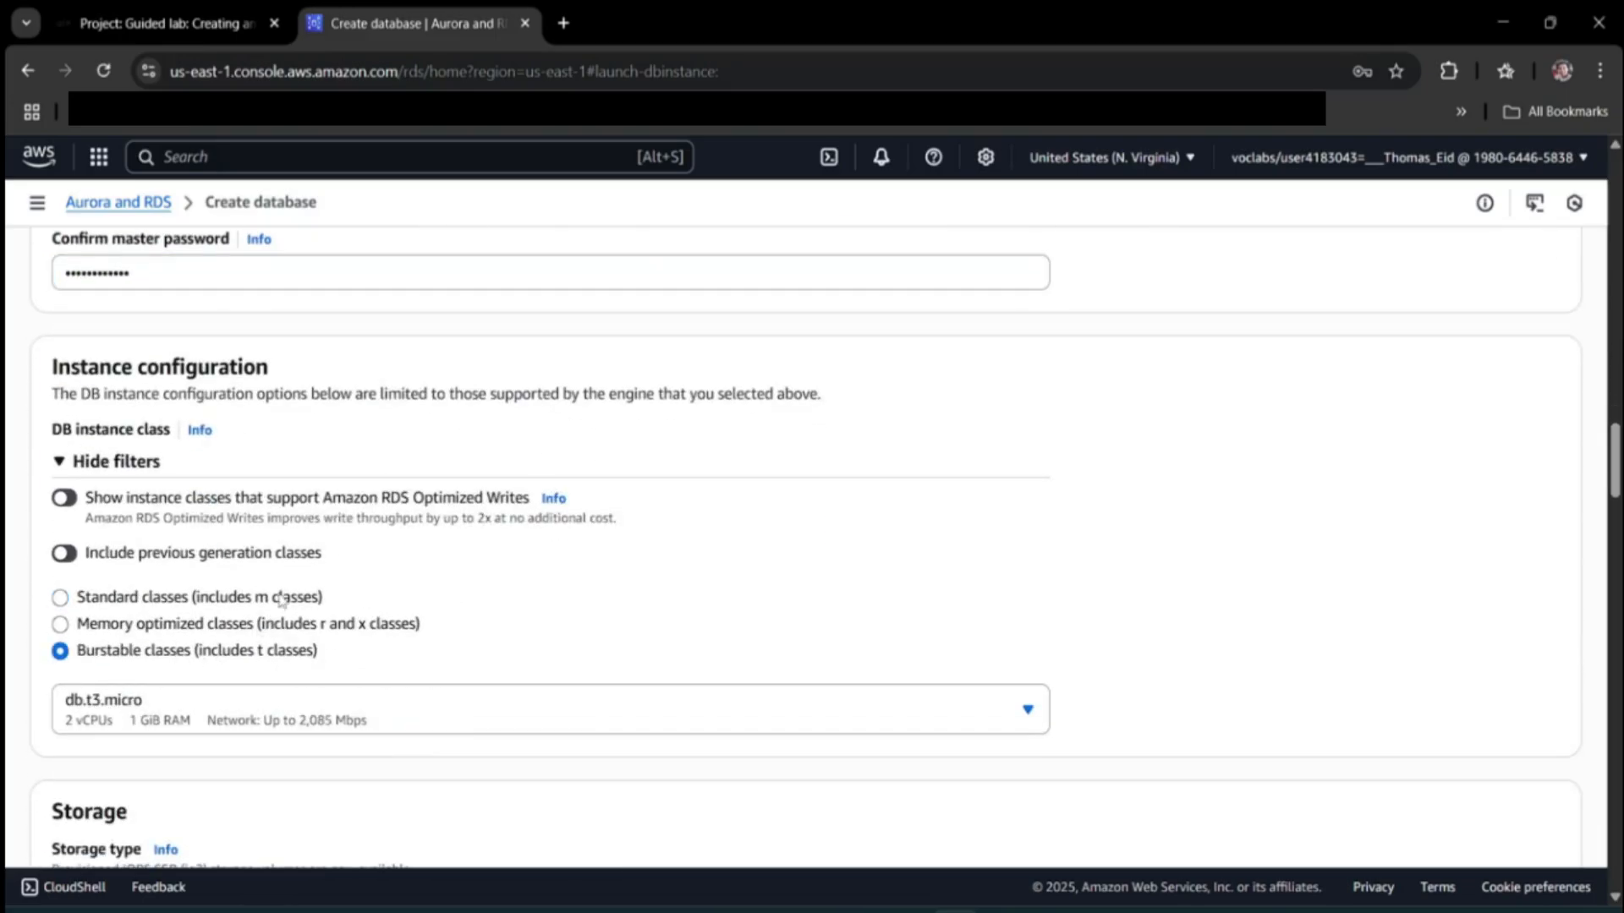
left_click(241, 15)
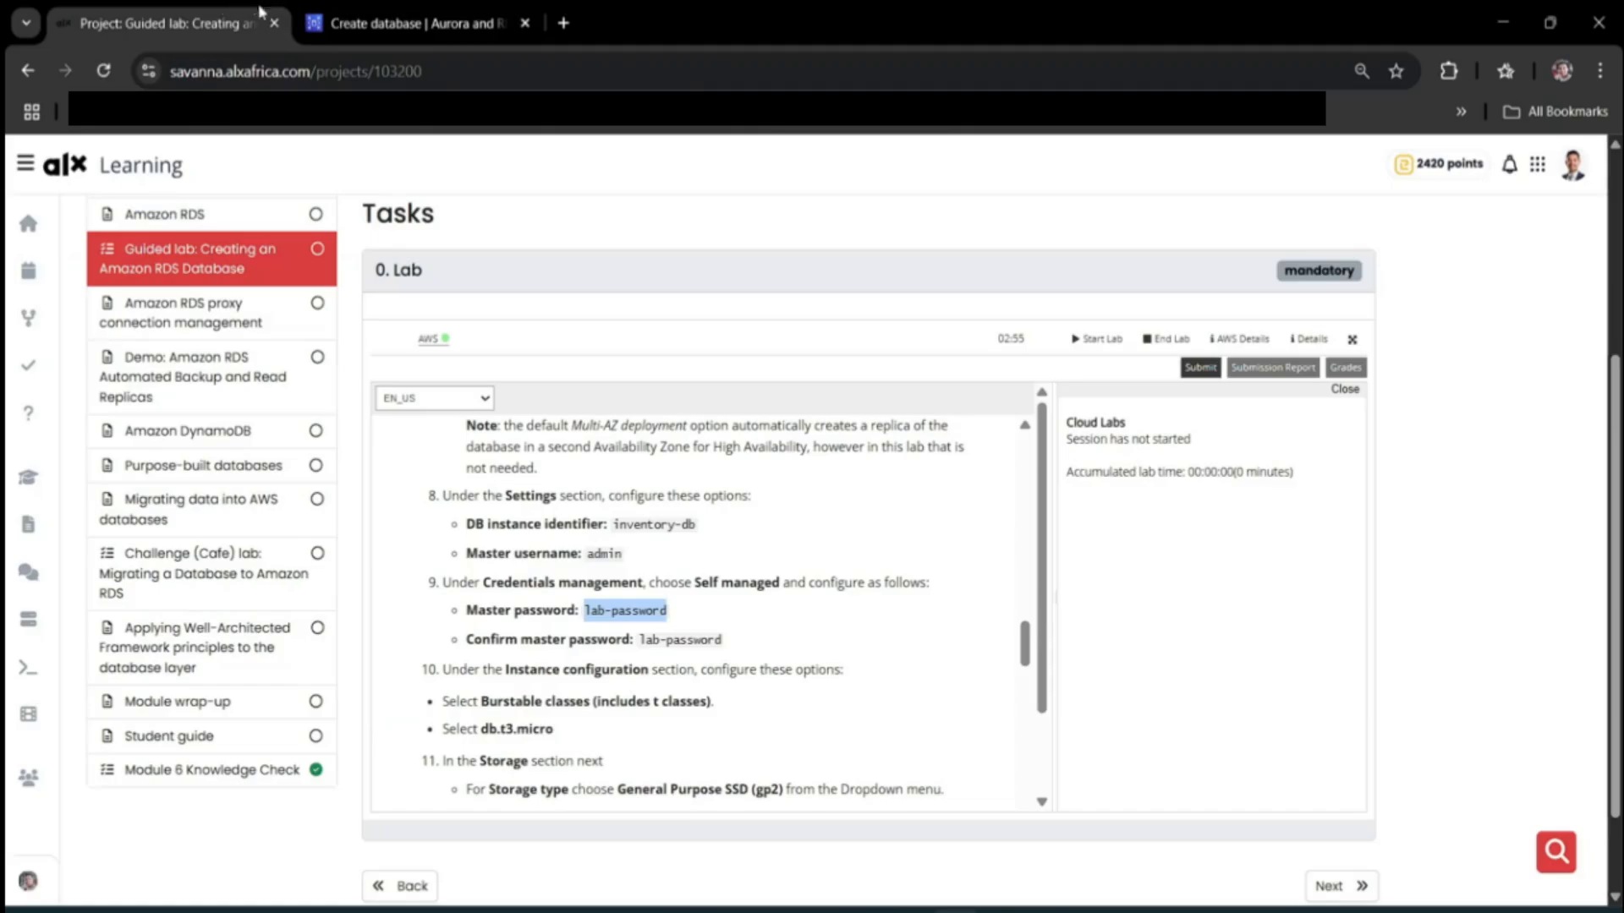
triple_click(630, 707)
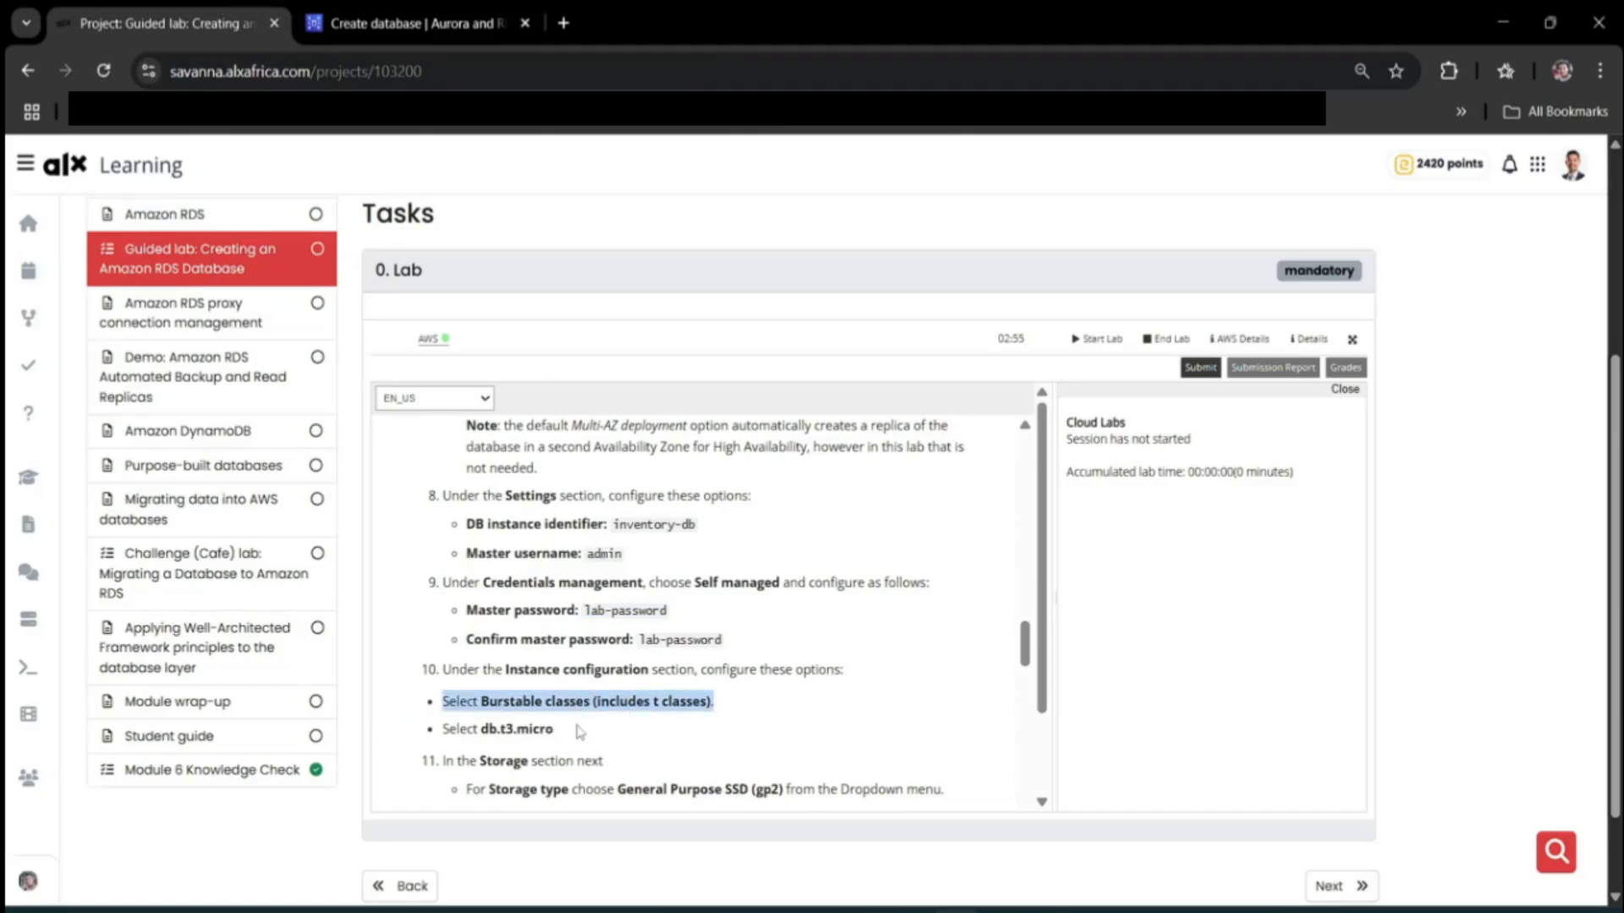
left_click(406, 23)
left_click(286, 708)
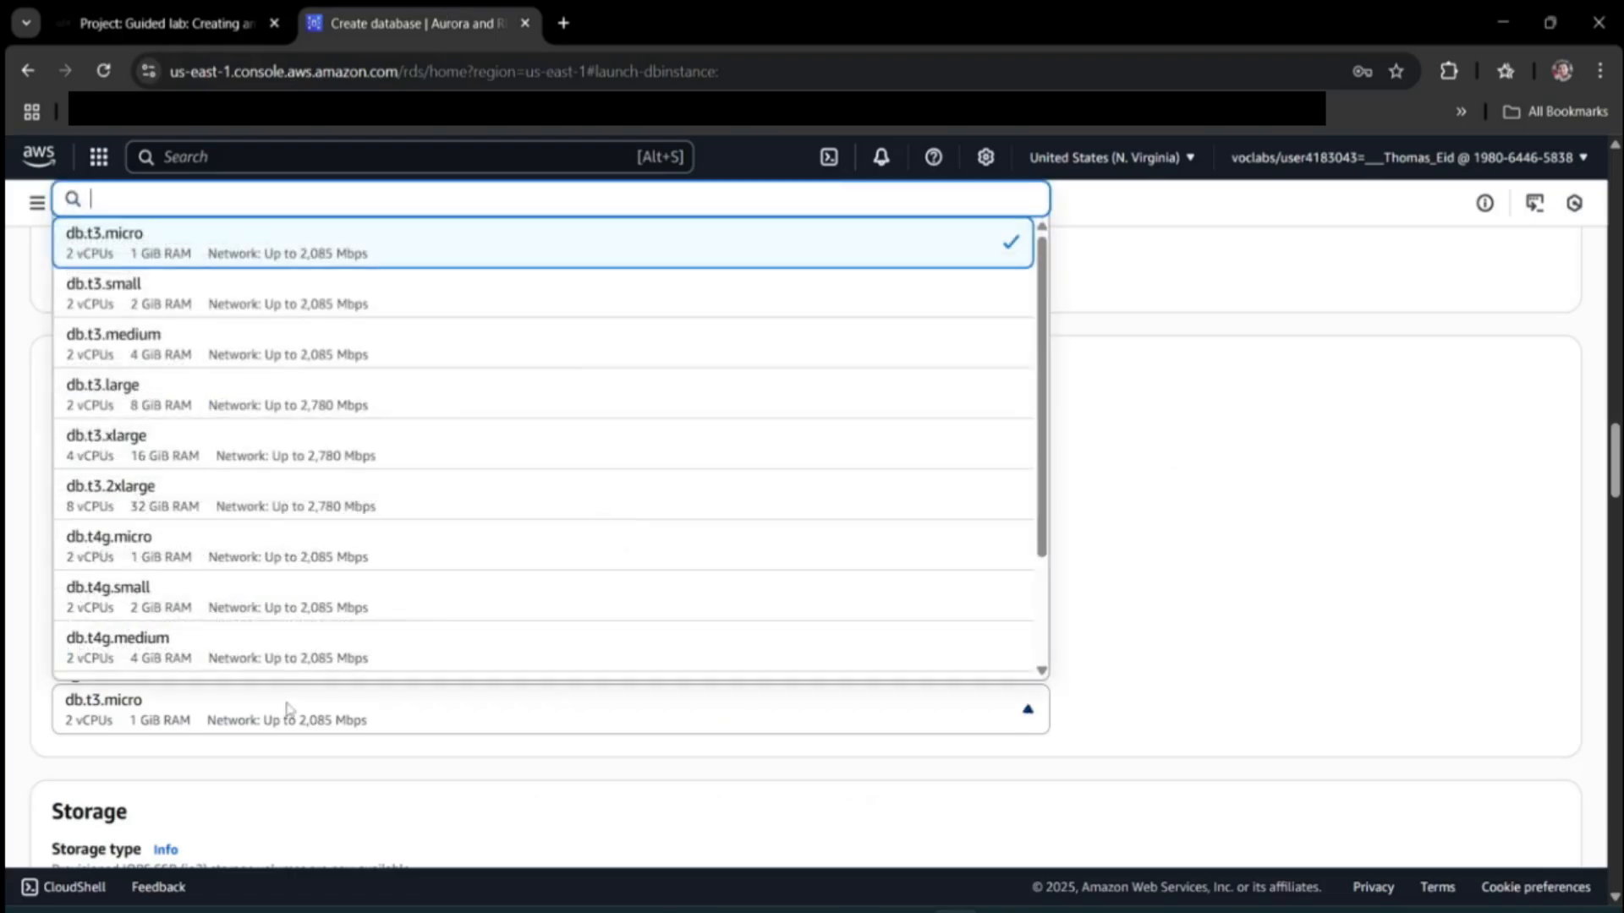
left_click(285, 708)
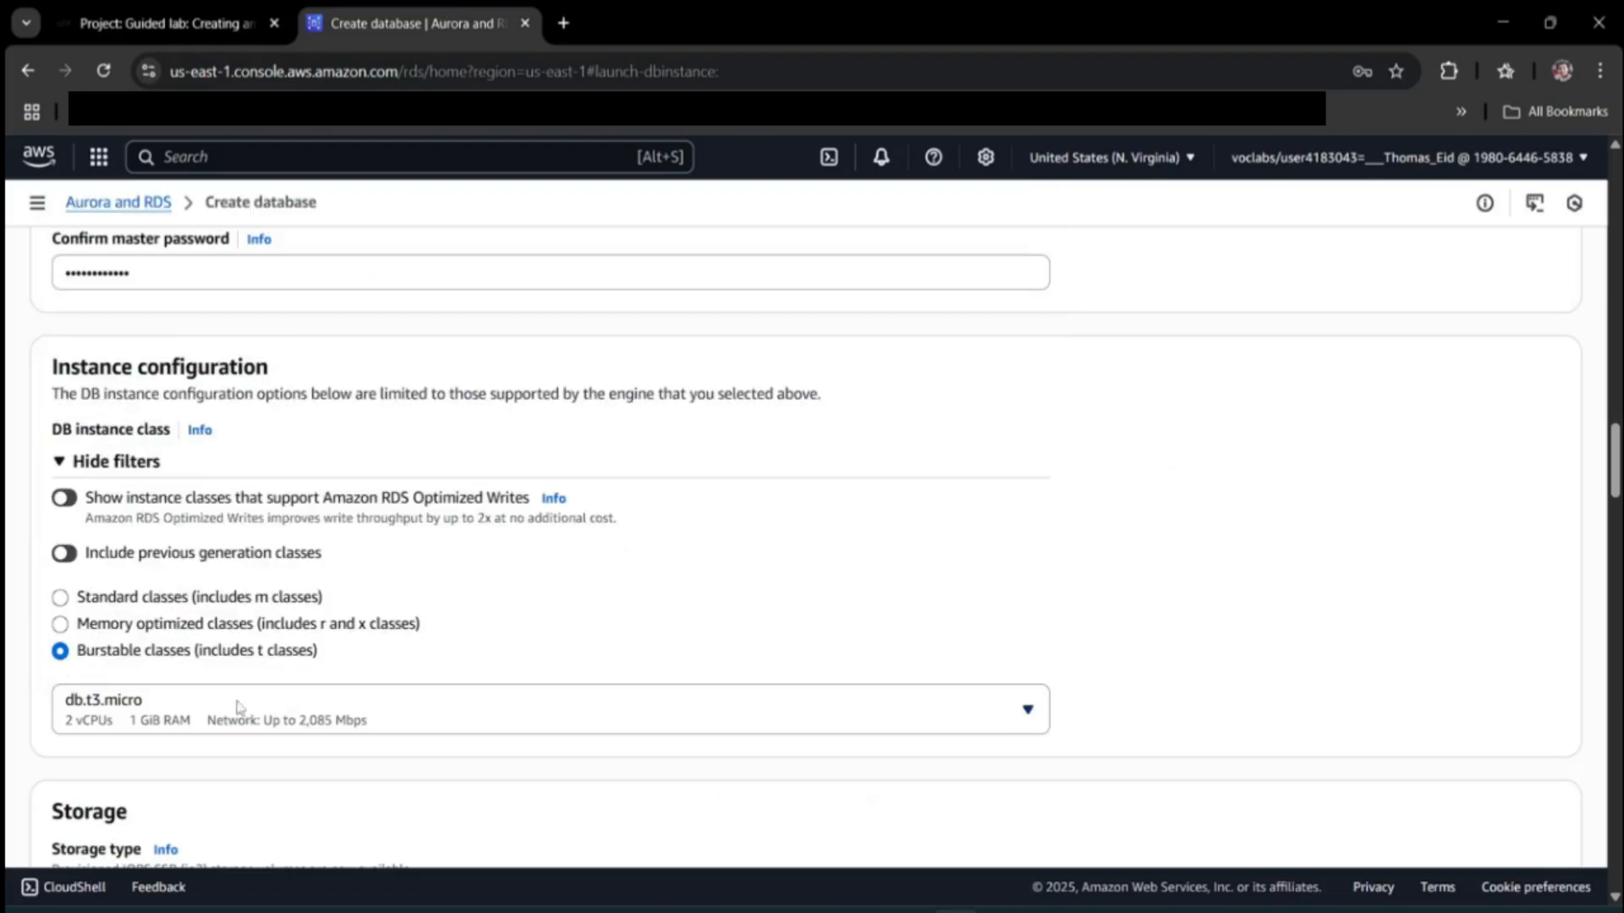
left_click(165, 23)
Set the storage type to General Purpose SSD (gp2).
scroll(592, 575, "down", 3)
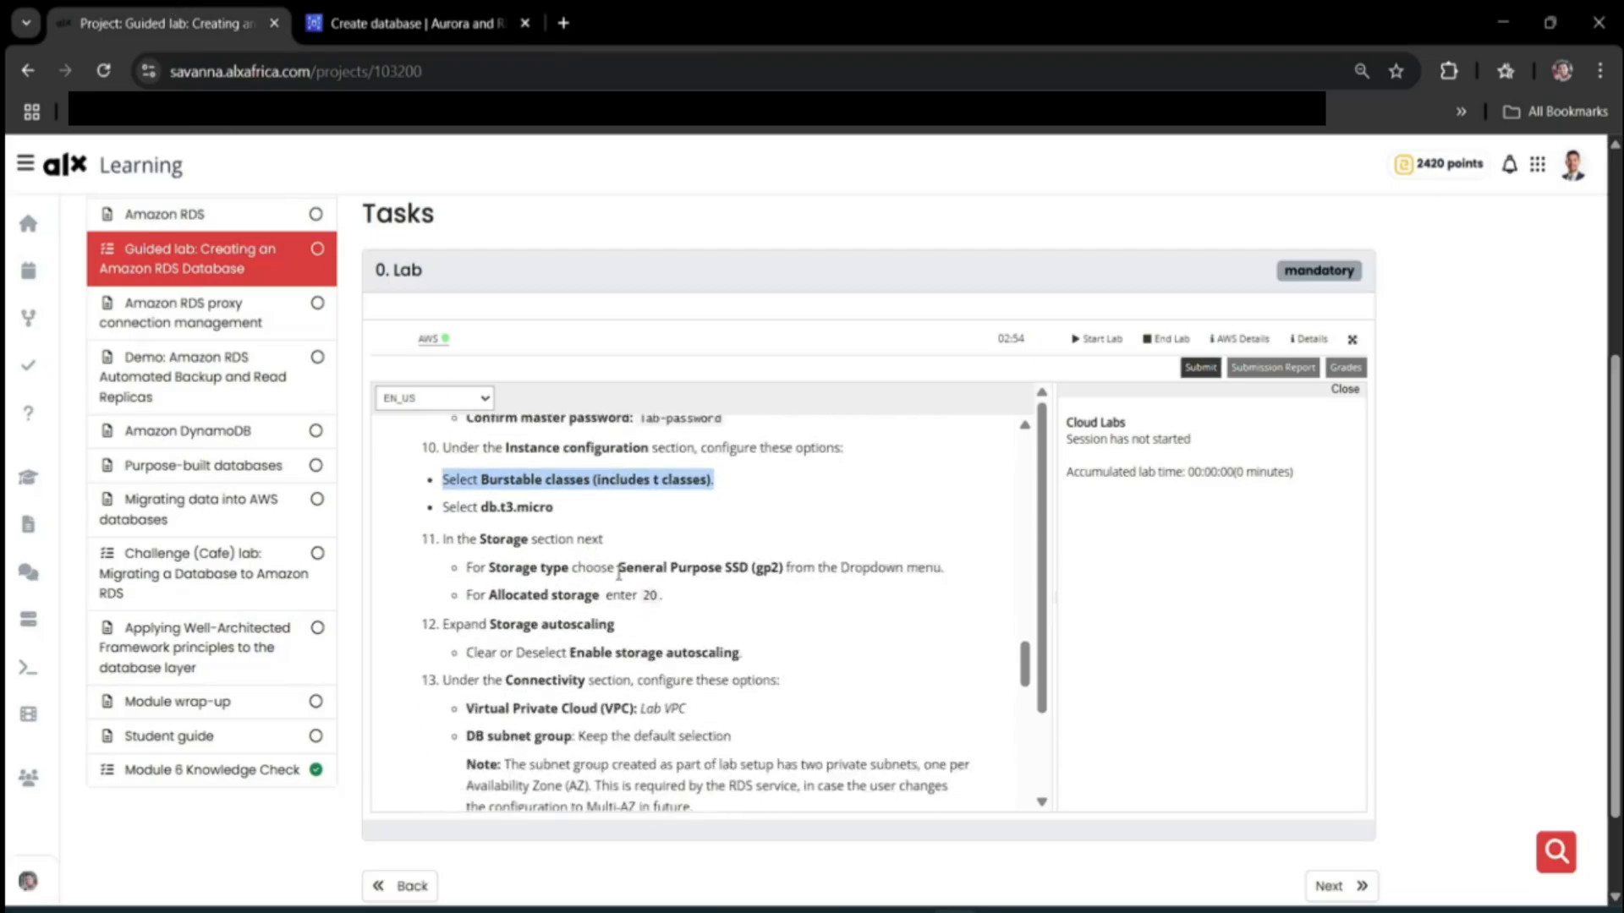
left_click_drag(618, 568, 785, 568)
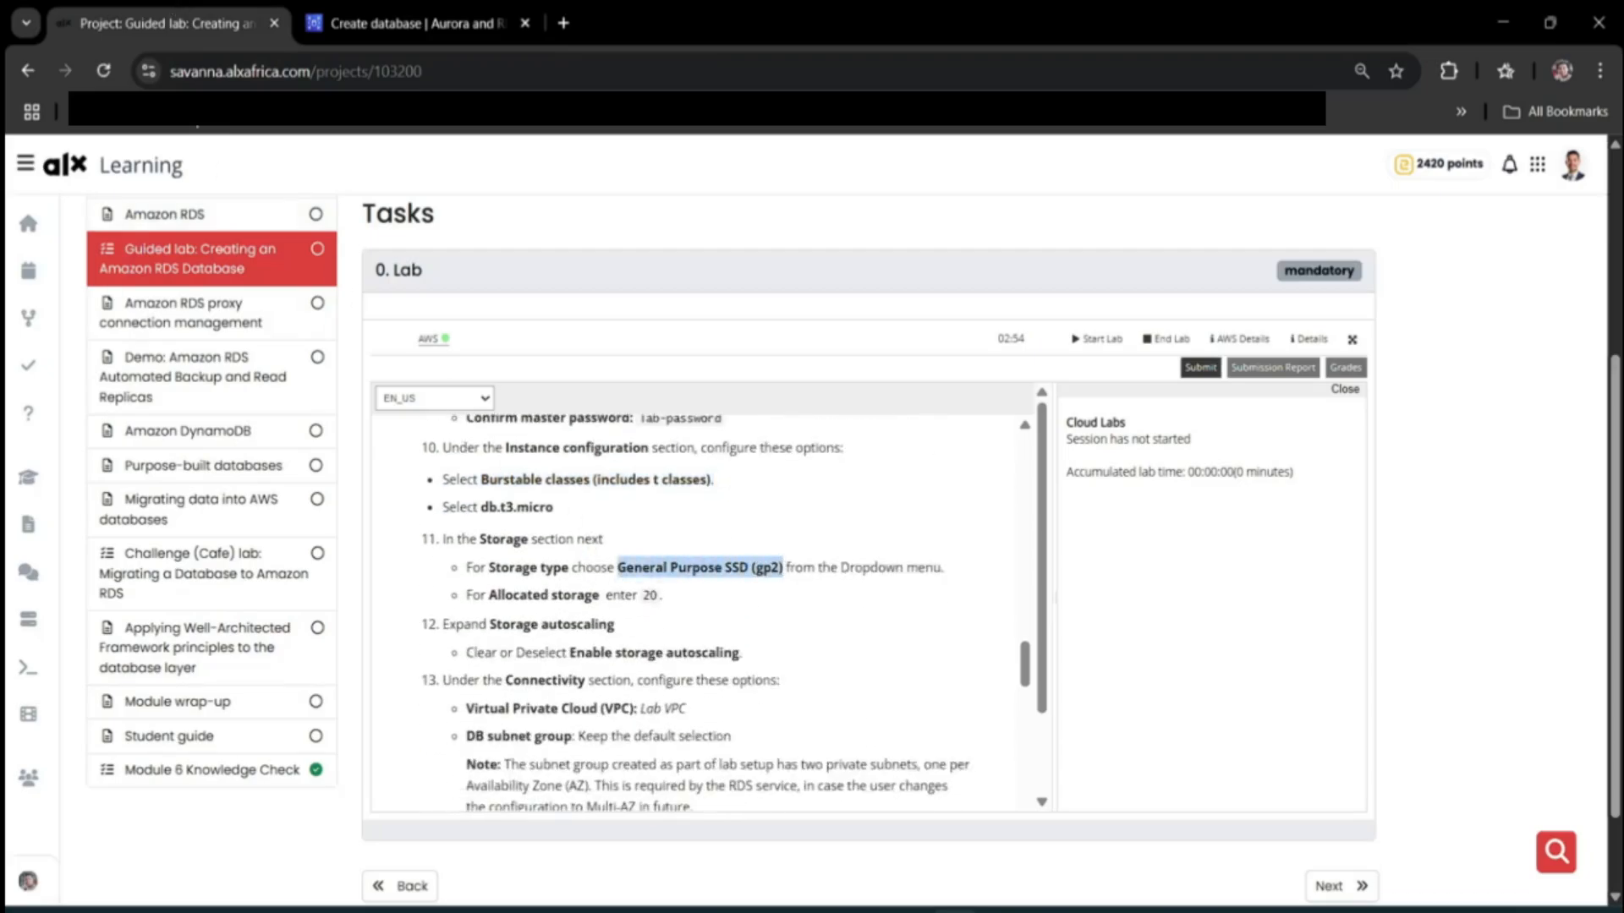
left_click(397, 23)
scroll(423, 519, "down", 4)
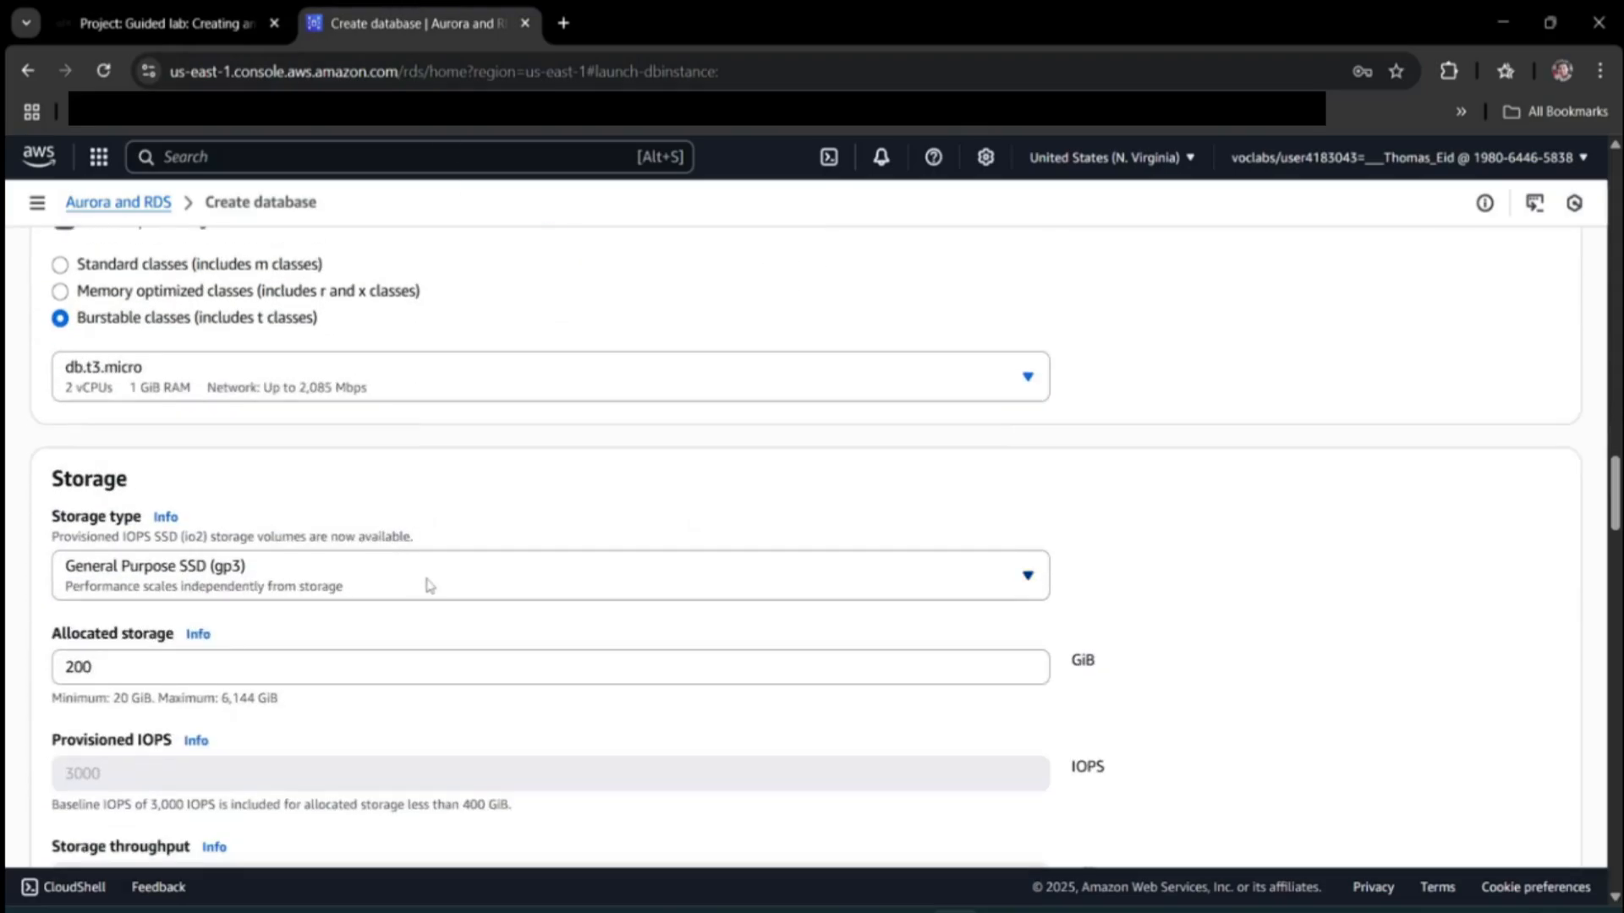
left_click(427, 584)
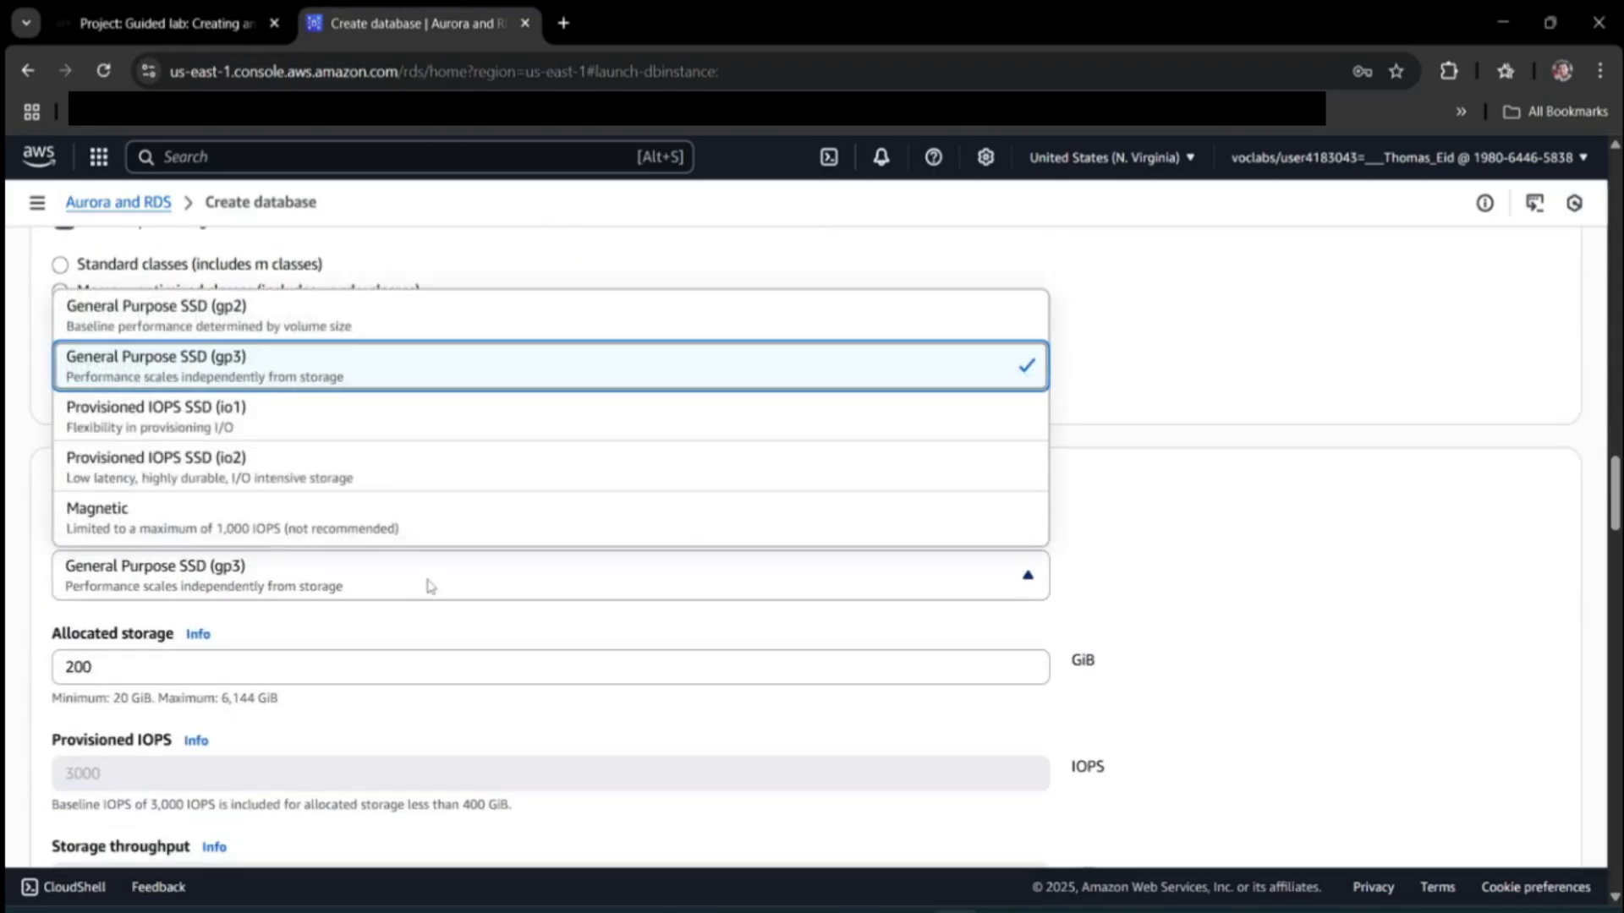
left_click(250, 311)
Change allocated storage from 200 to 20 GiB.
left_click(200, 10)
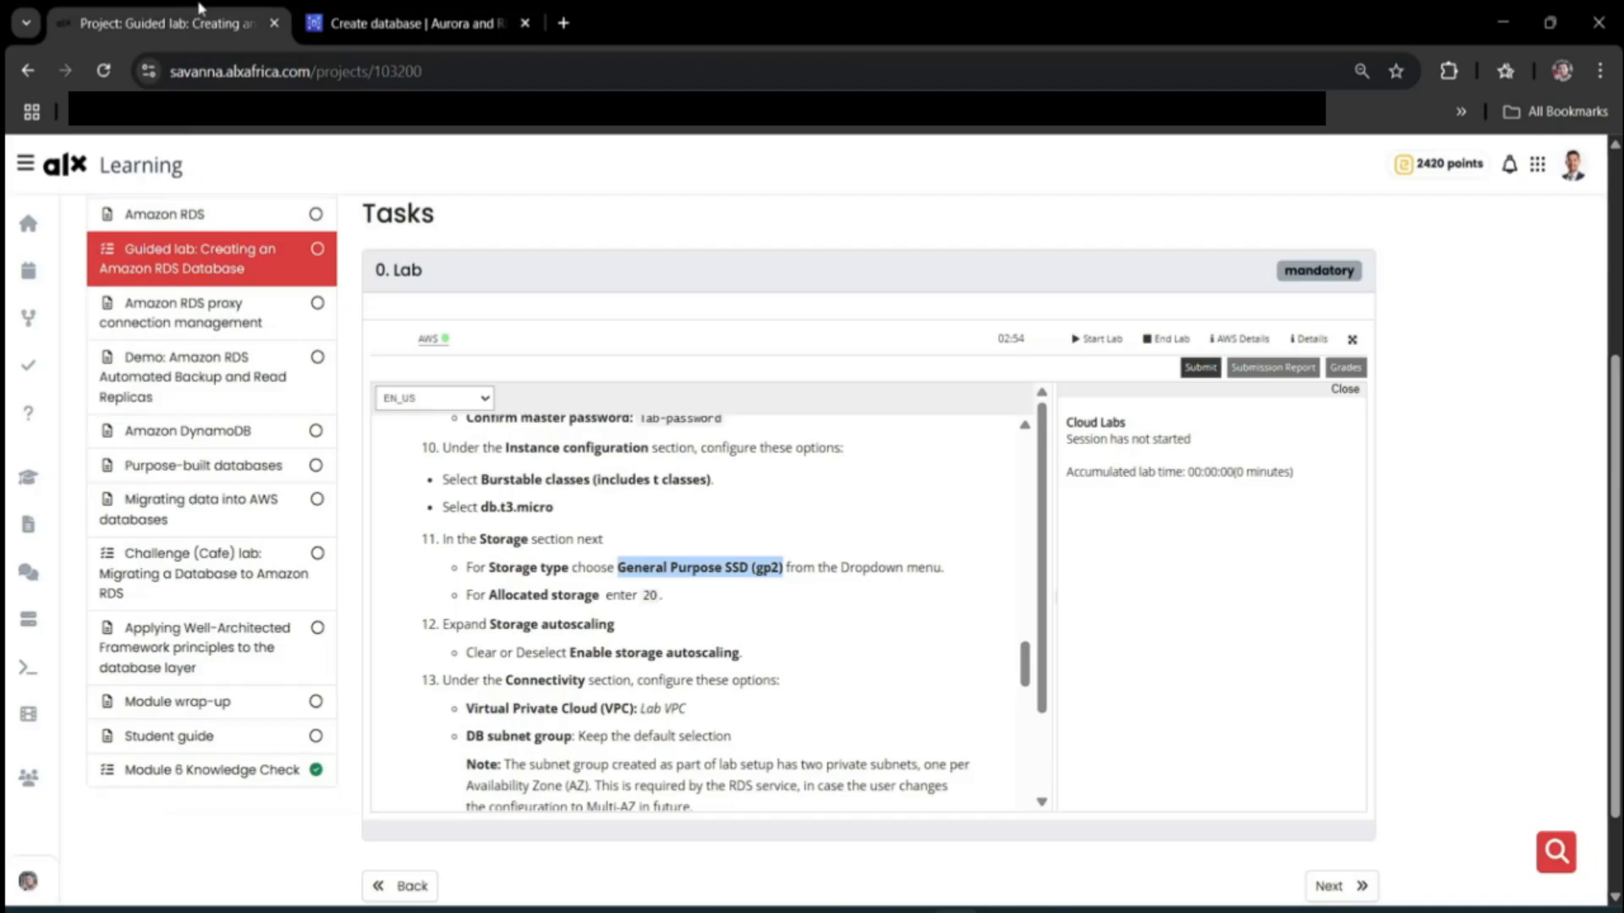
left_click(521, 601)
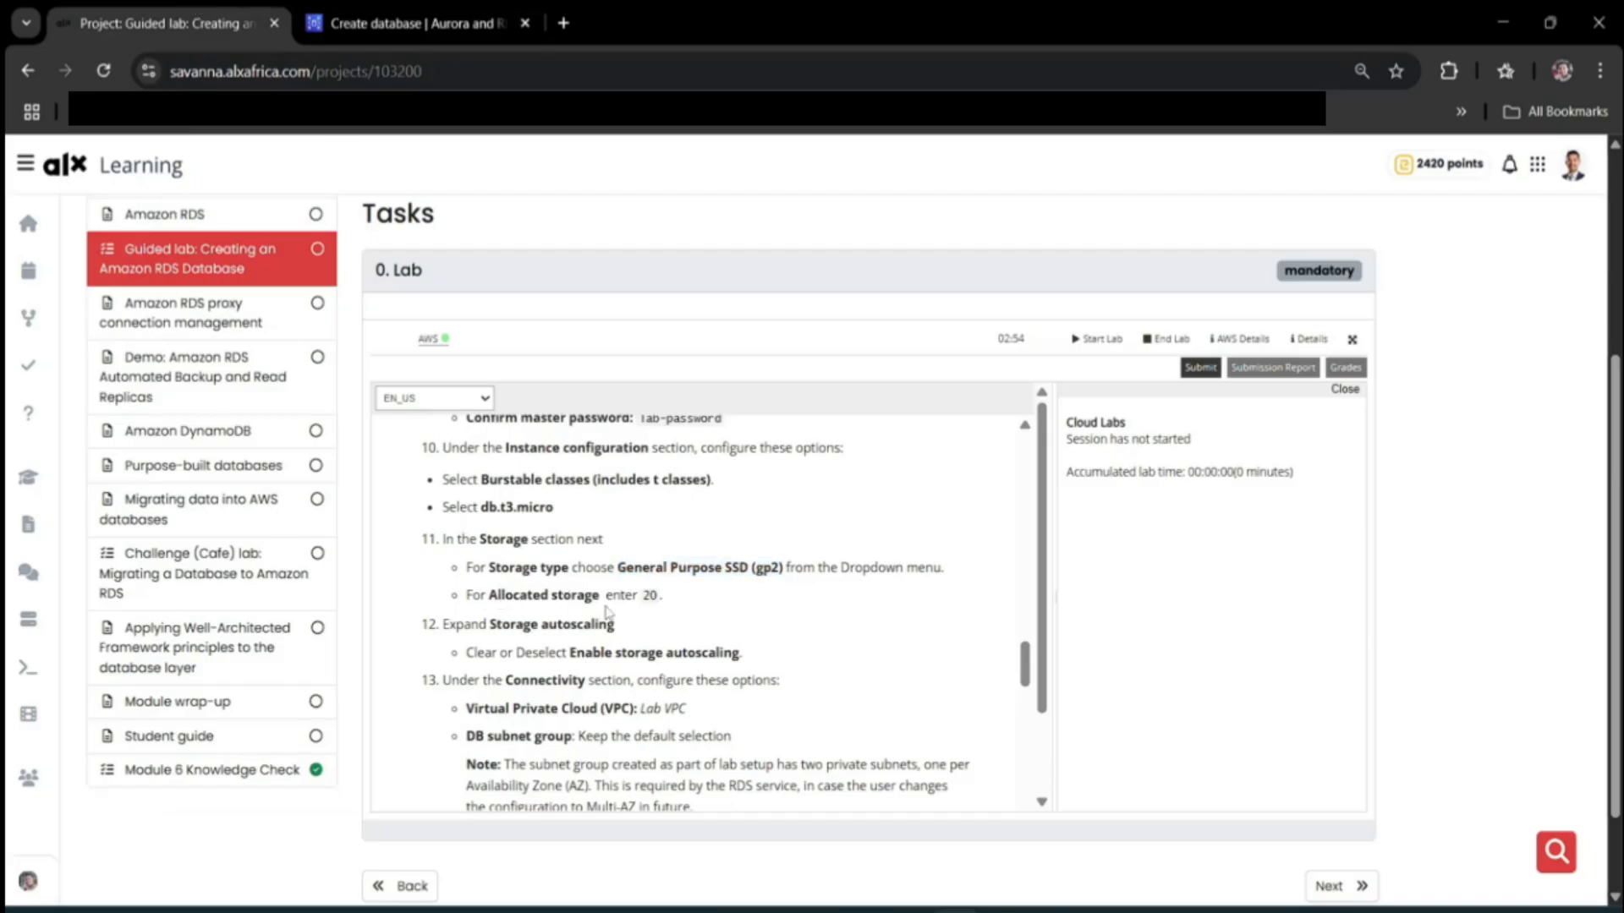
left_click(397, 9)
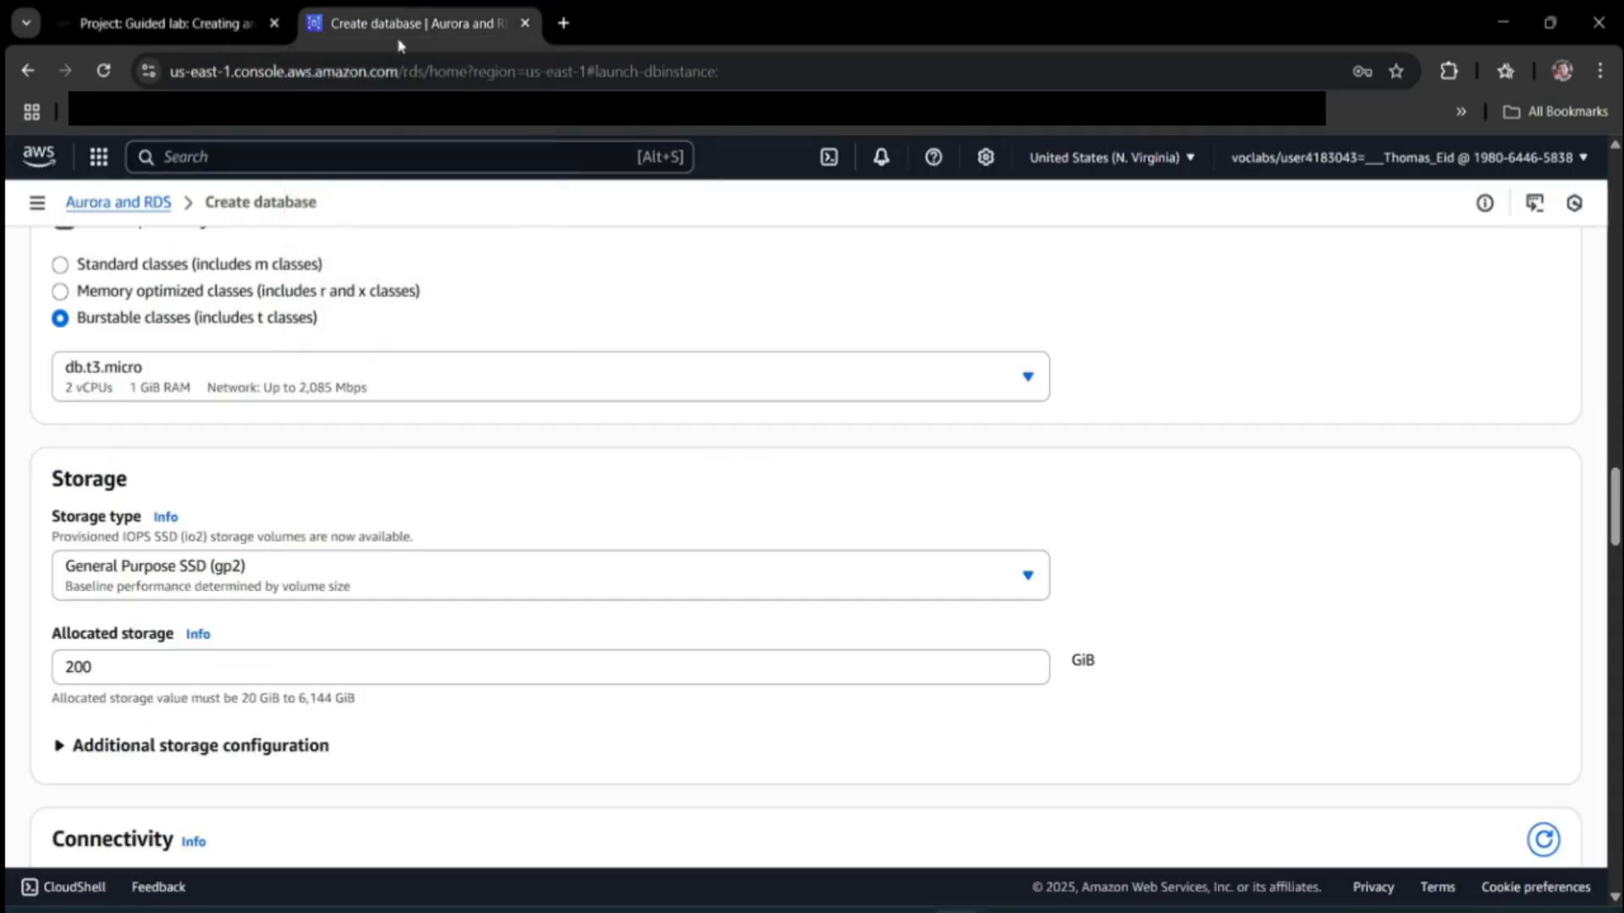
left_click(169, 661)
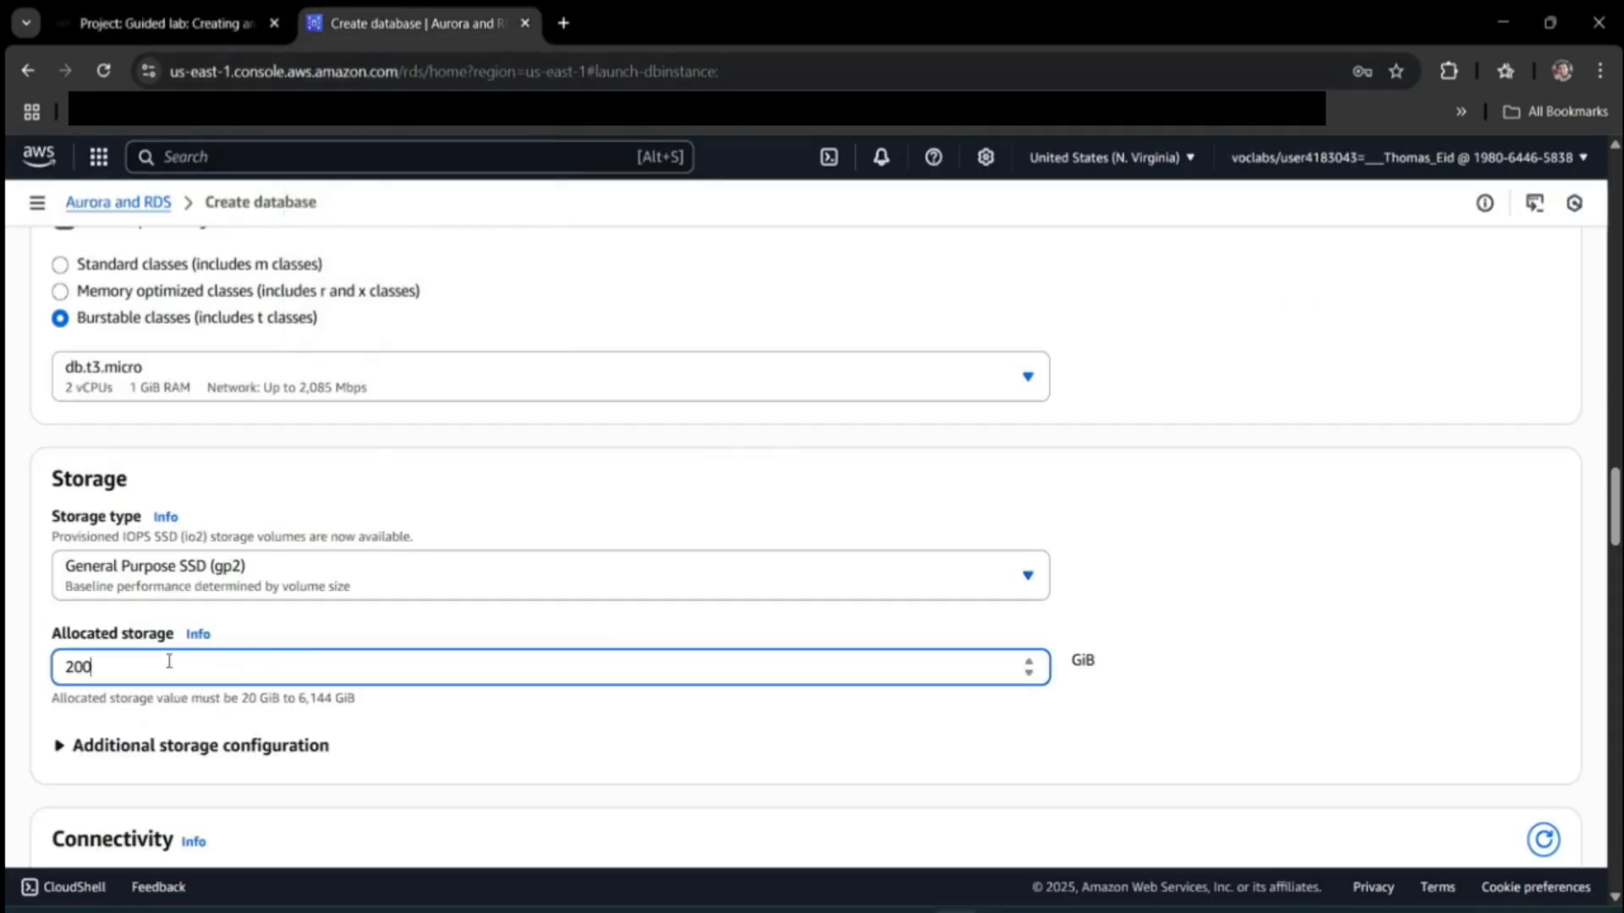
key("ctrl+a")
type("20")
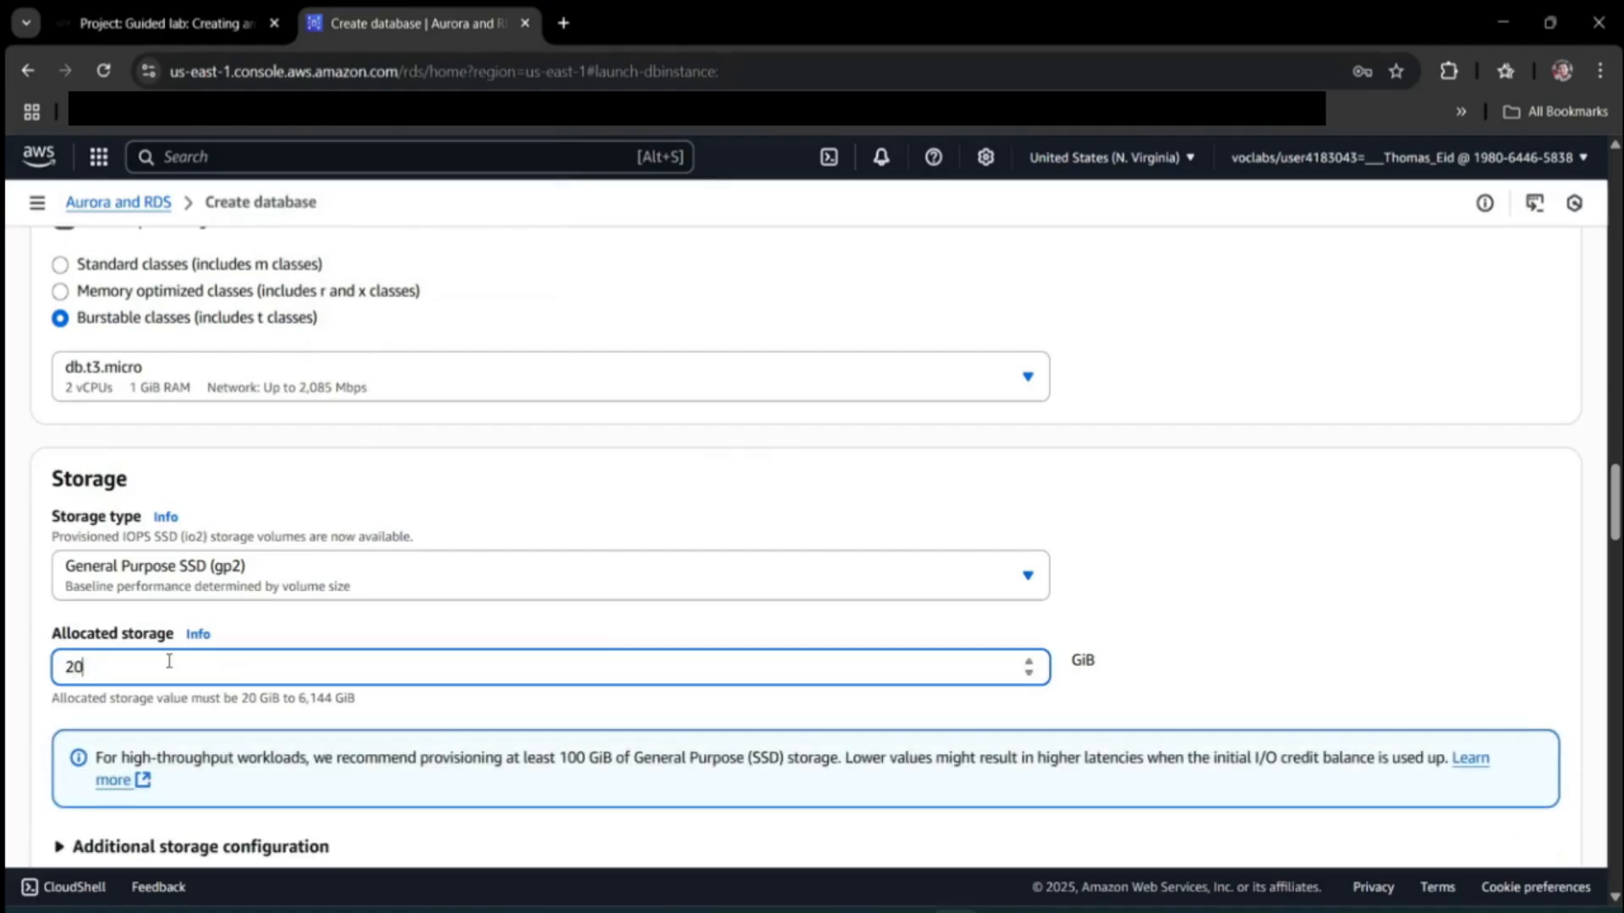
Expand Additional storage configuration and disable storage autoscaling.
scroll(8, 378, "down", 4)
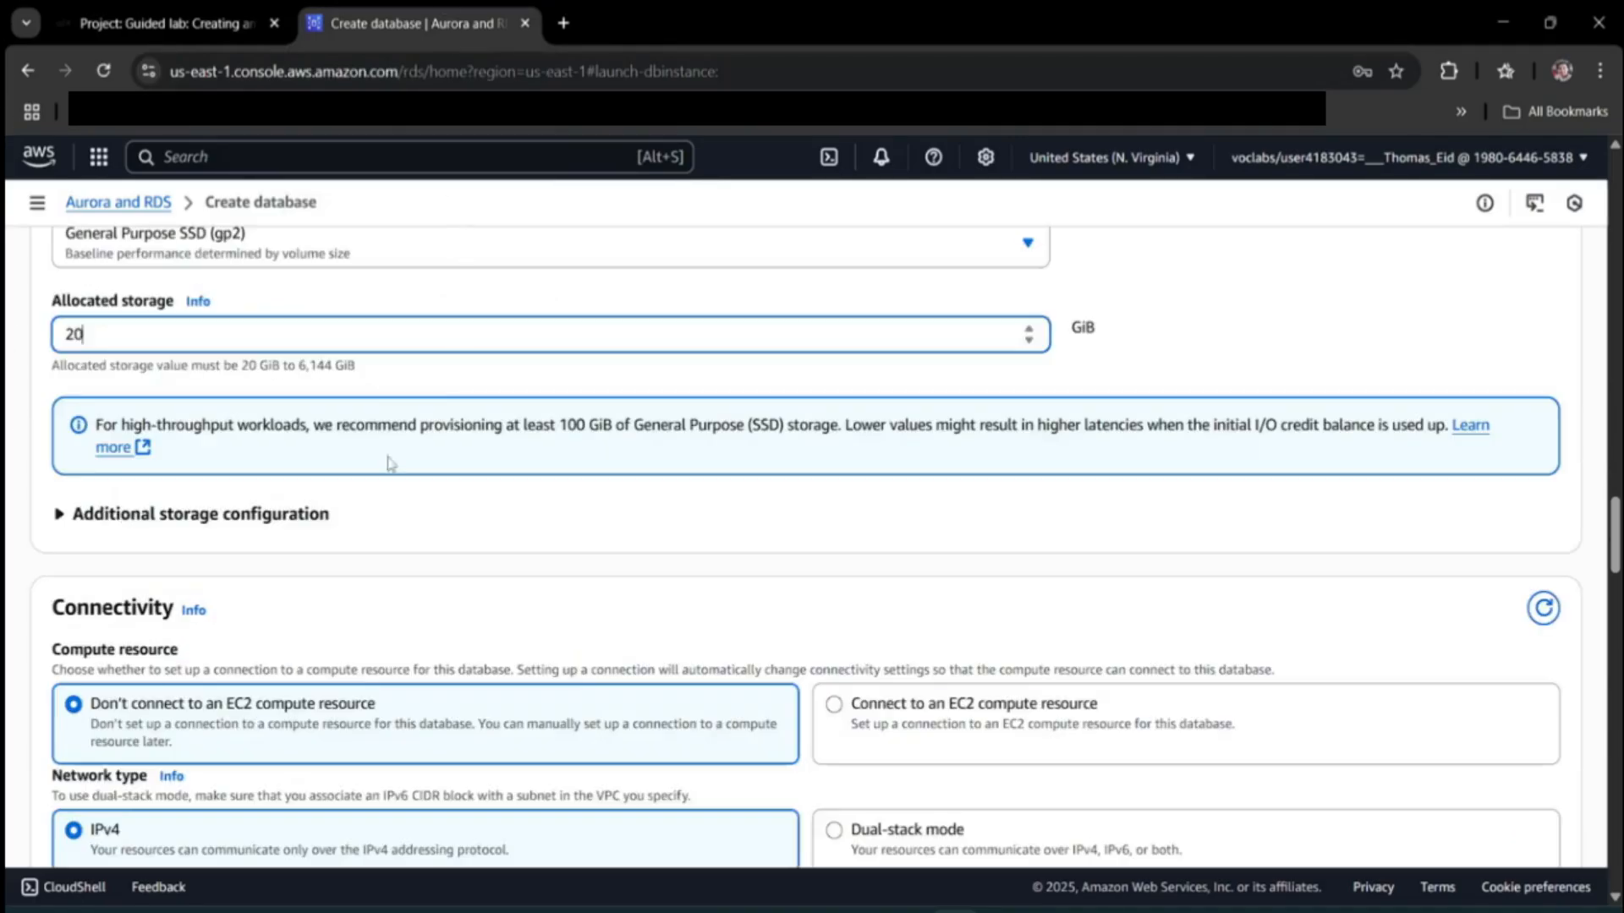
left_click(318, 515)
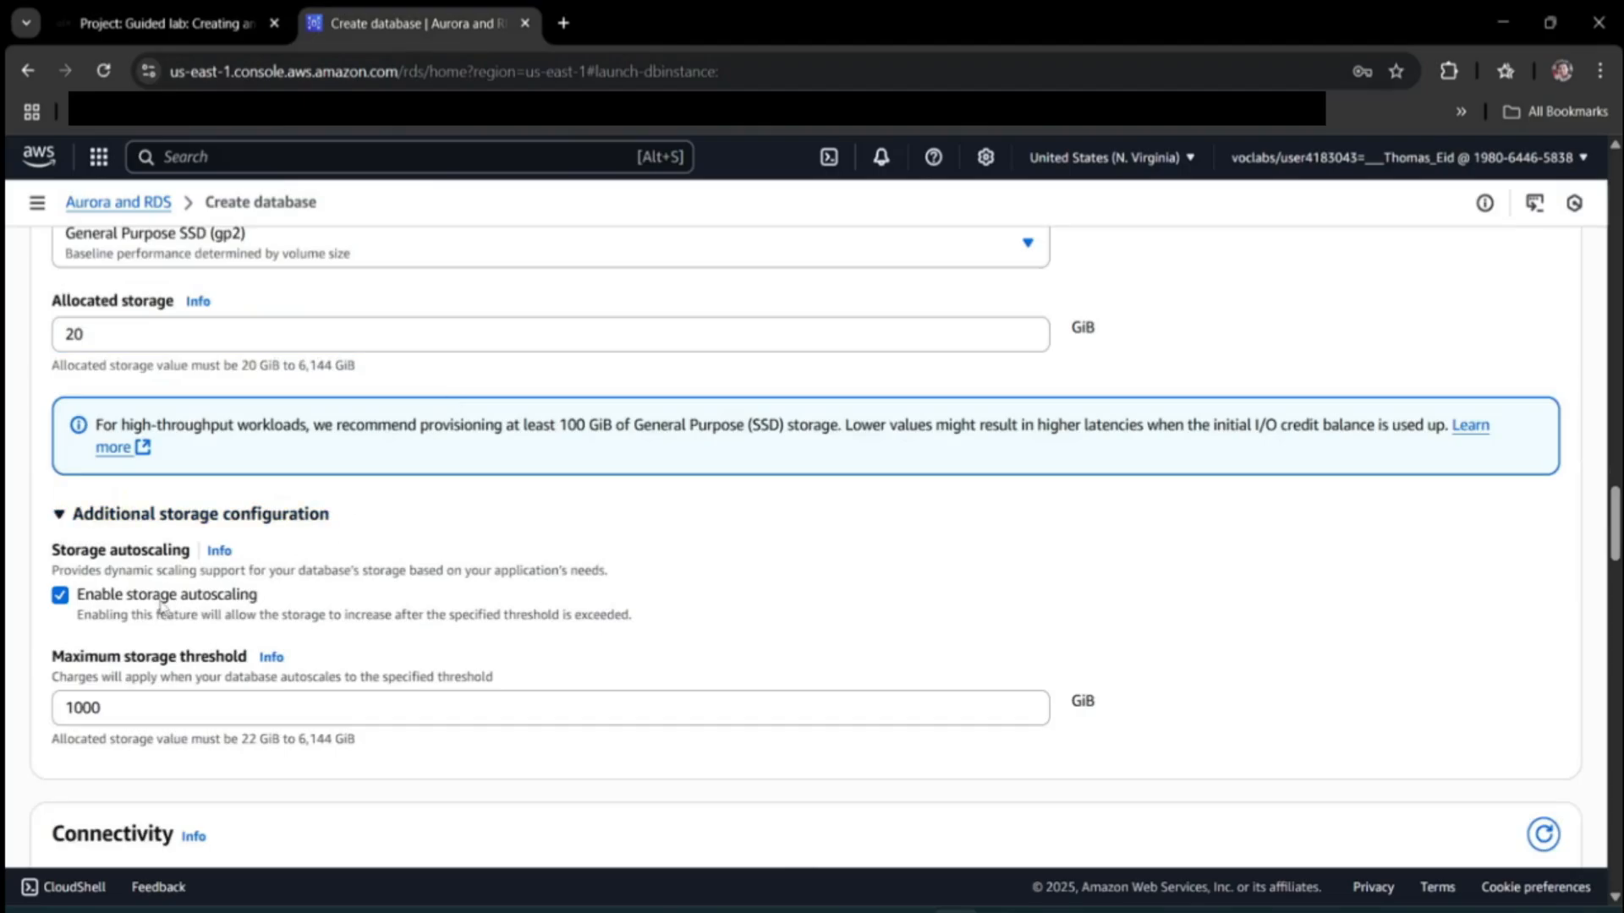
left_click(162, 602)
left_click(161, 25)
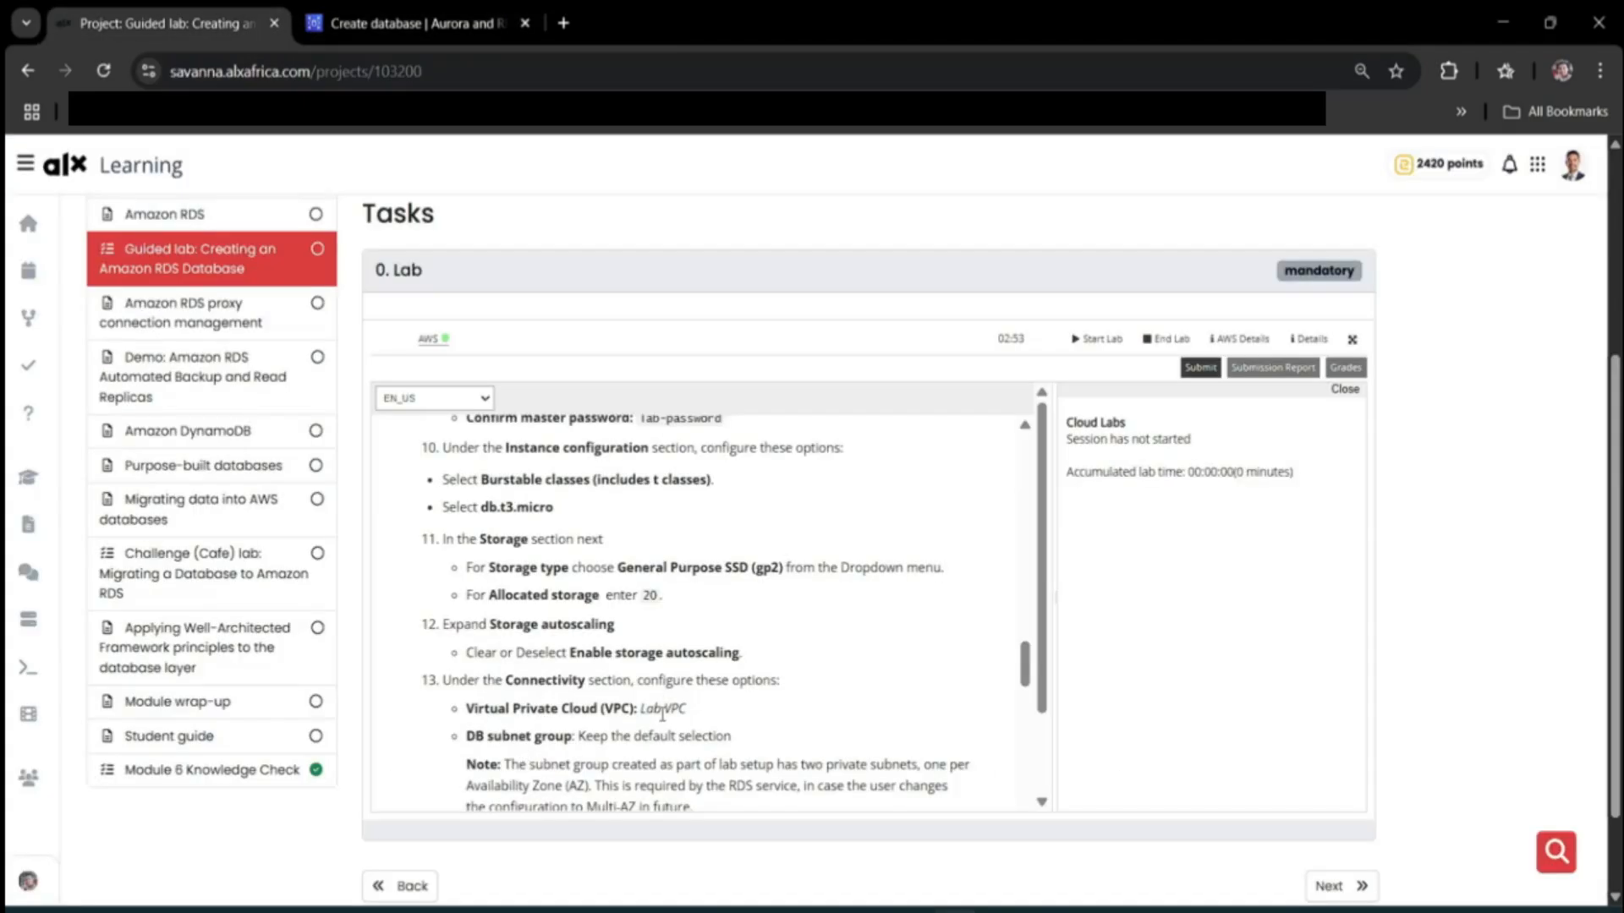
left_click(398, 24)
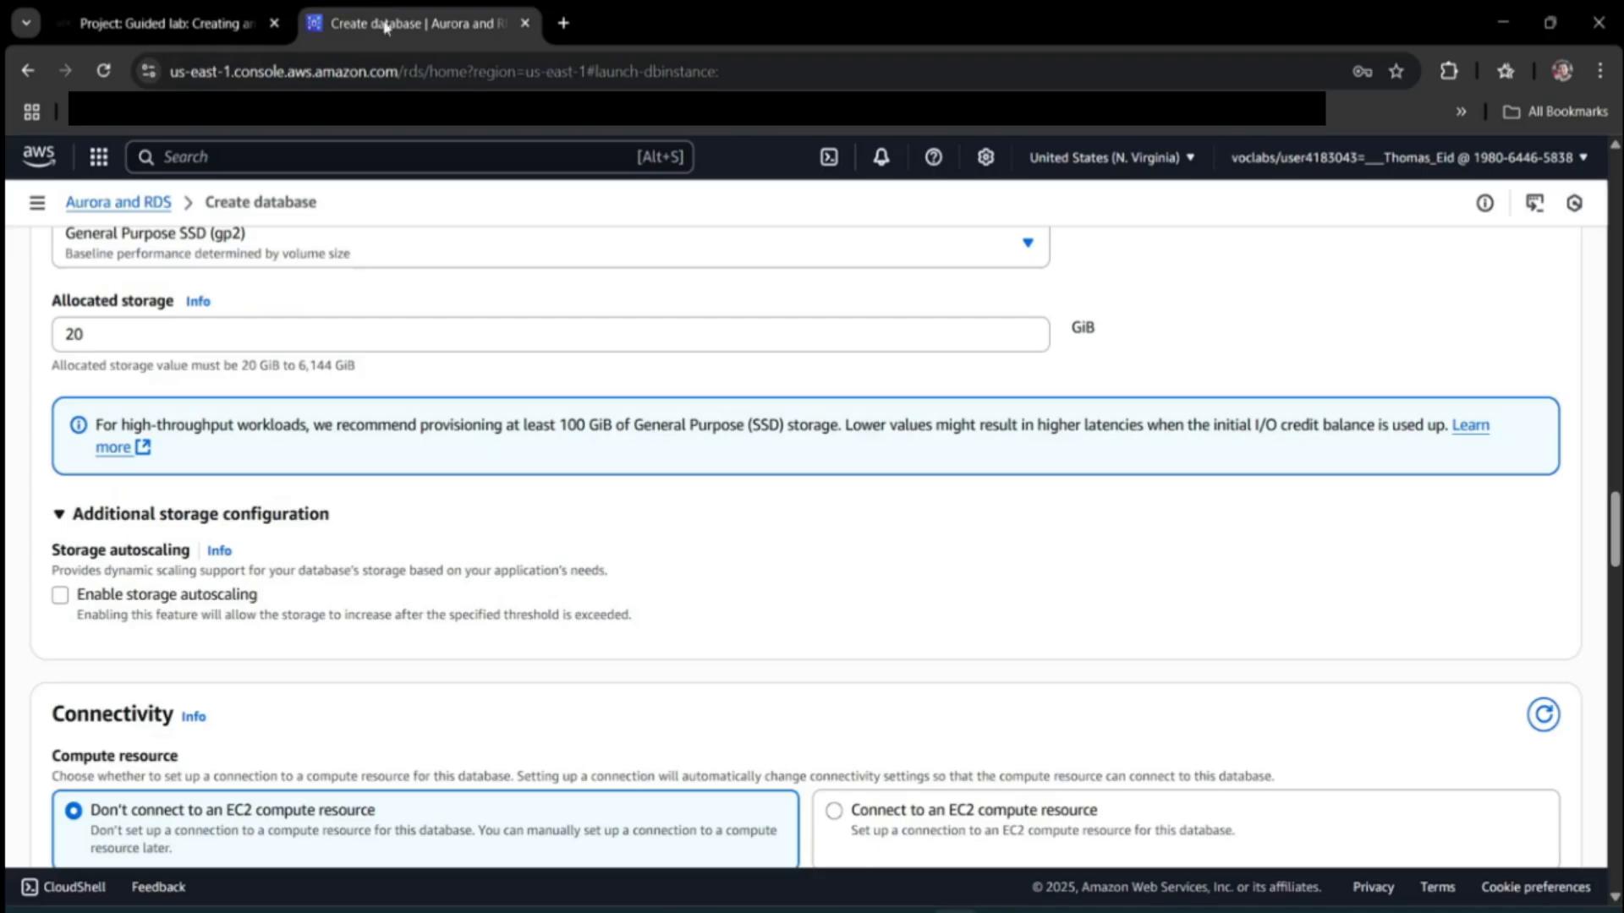
Choose Lab VPC as the database's virtual private cloud.
scroll(433, 607, "down", 3)
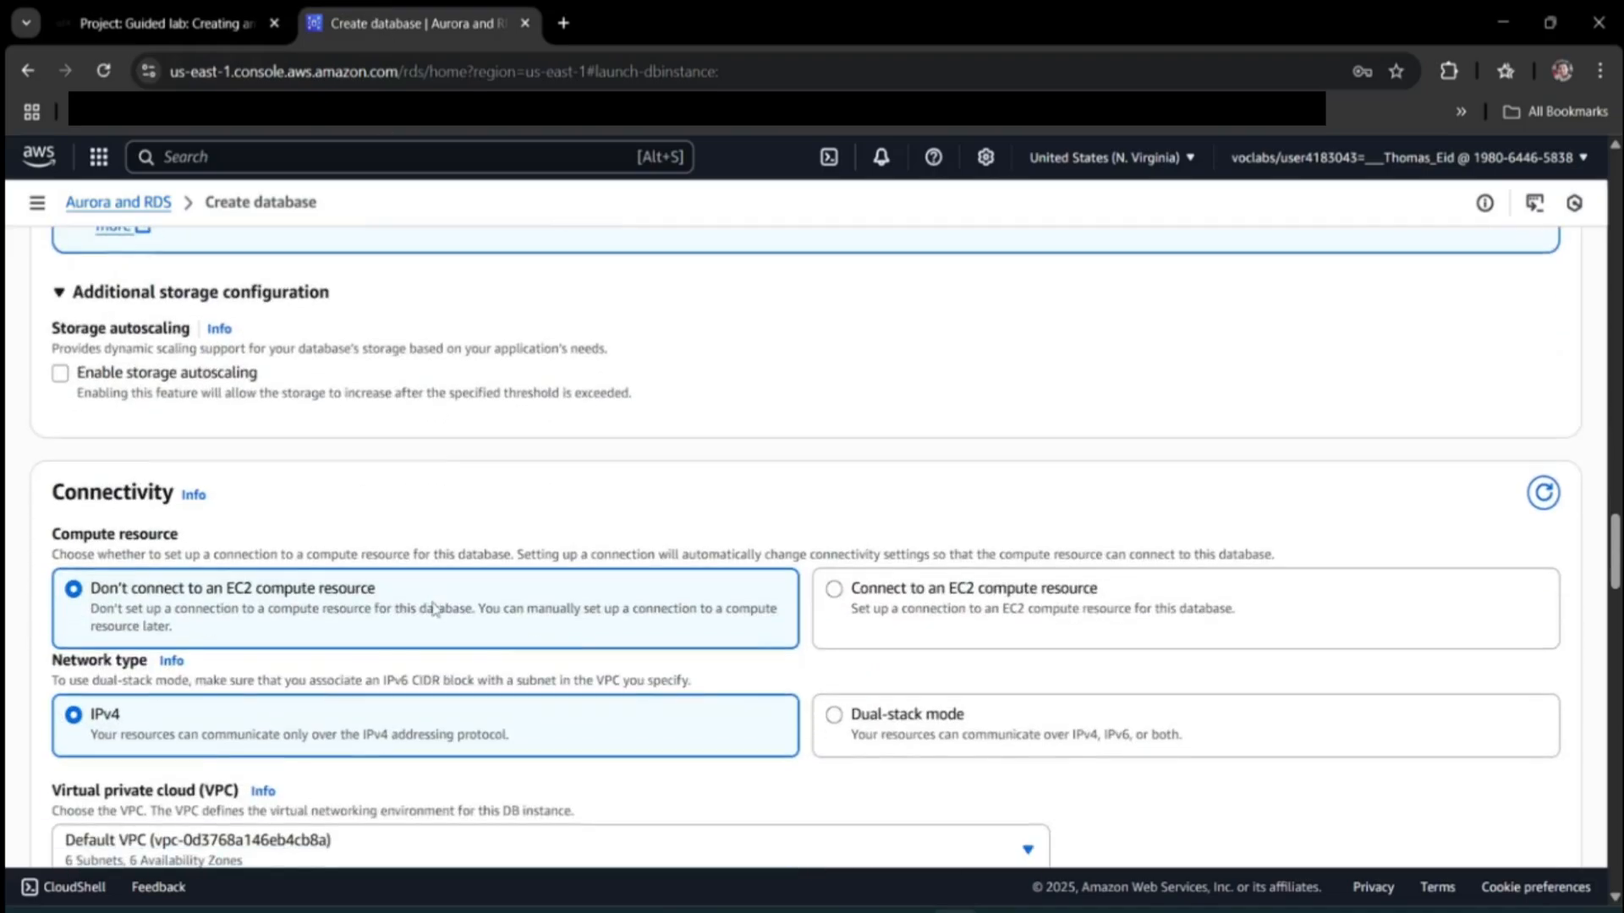
scroll(433, 608, "down", 3)
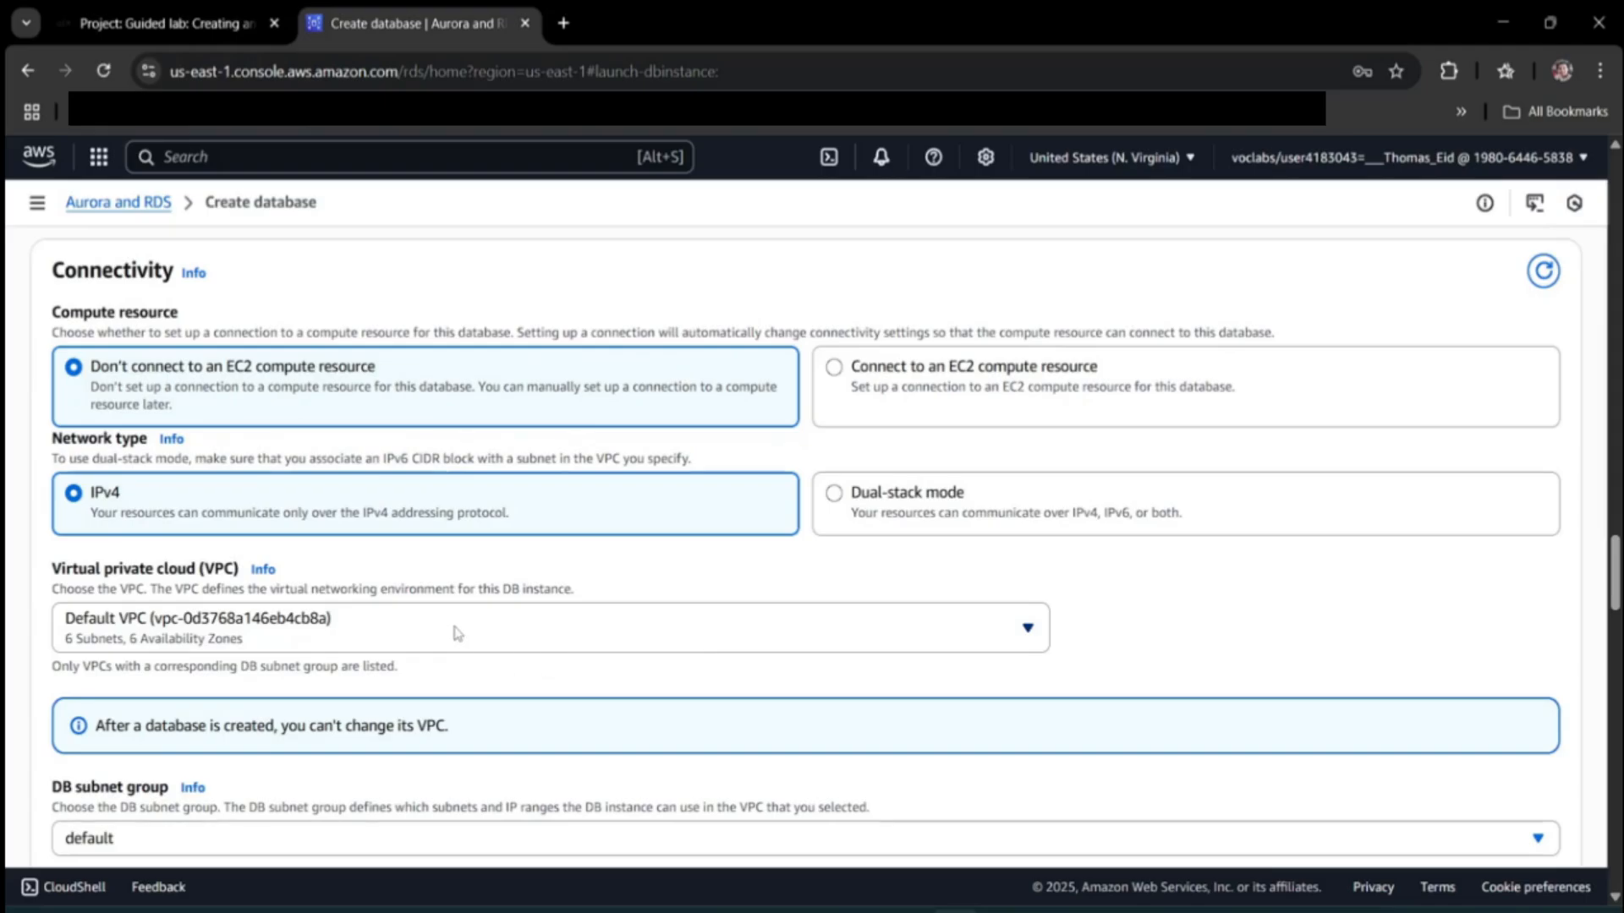
left_click(454, 632)
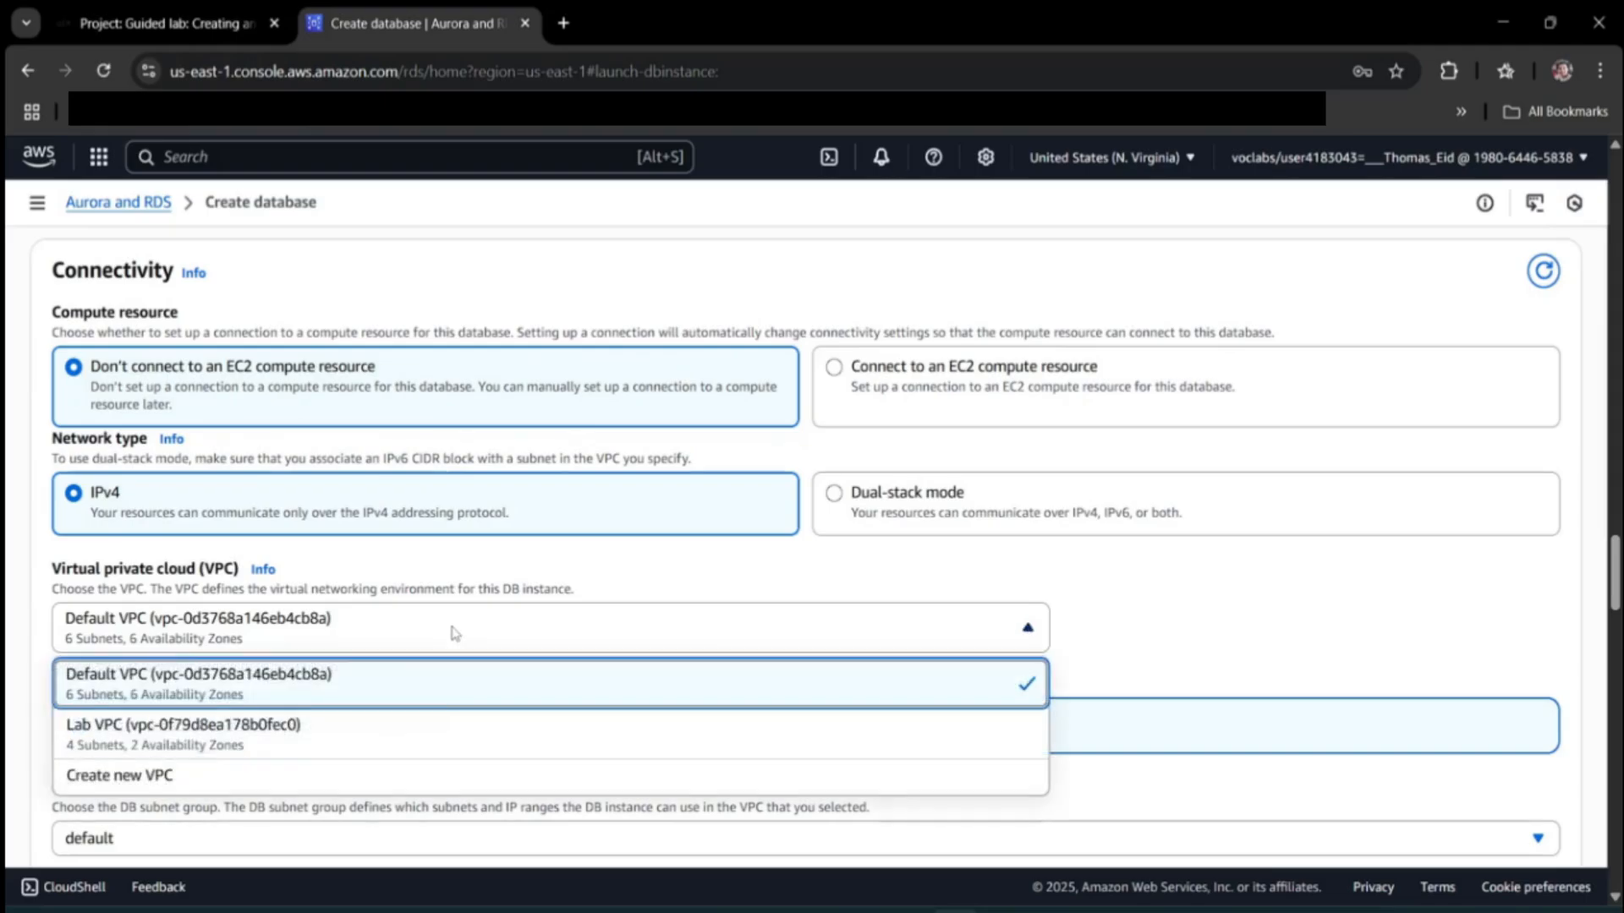
left_click(375, 753)
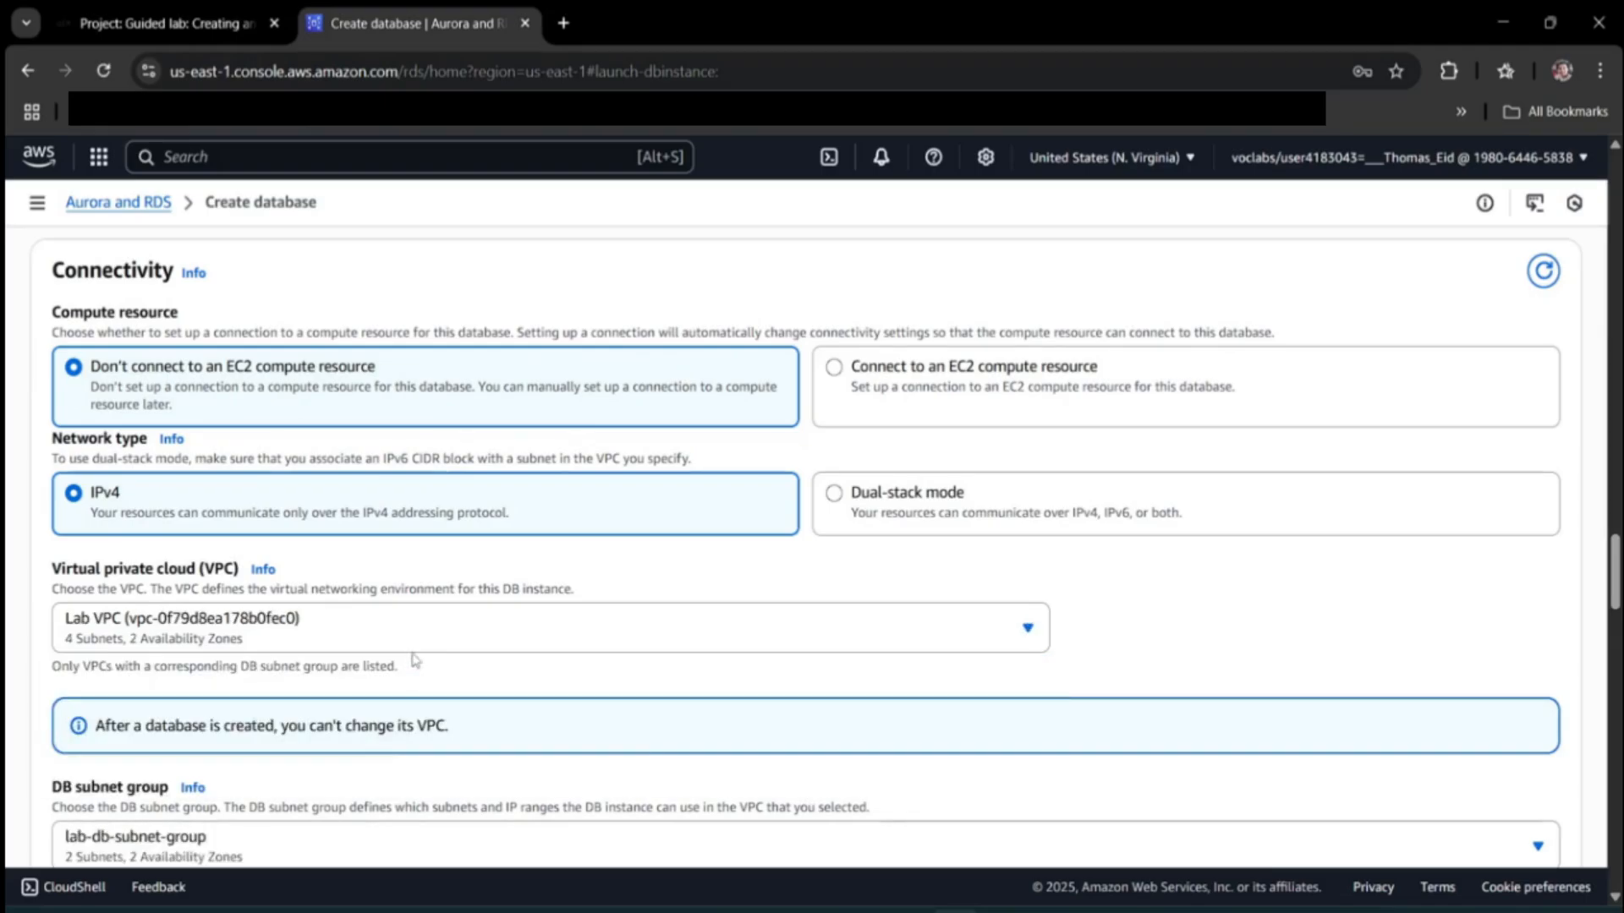
Confirm in the lab instructions that the DB subnet group stays at its default.
left_click(169, 23)
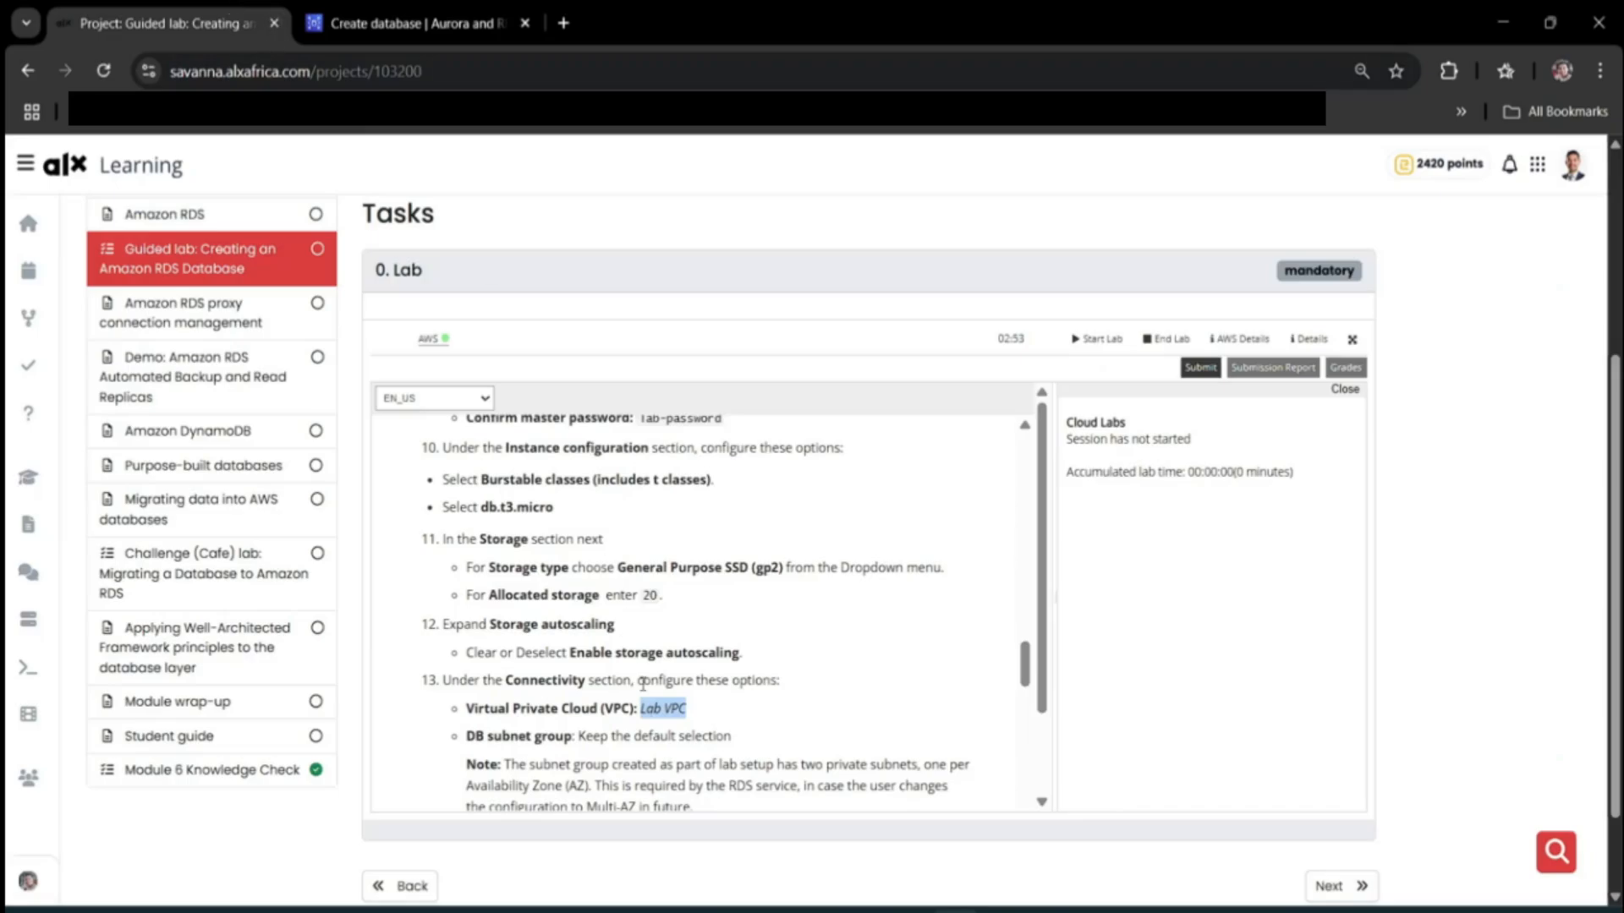
scroll(623, 687, "down", 1)
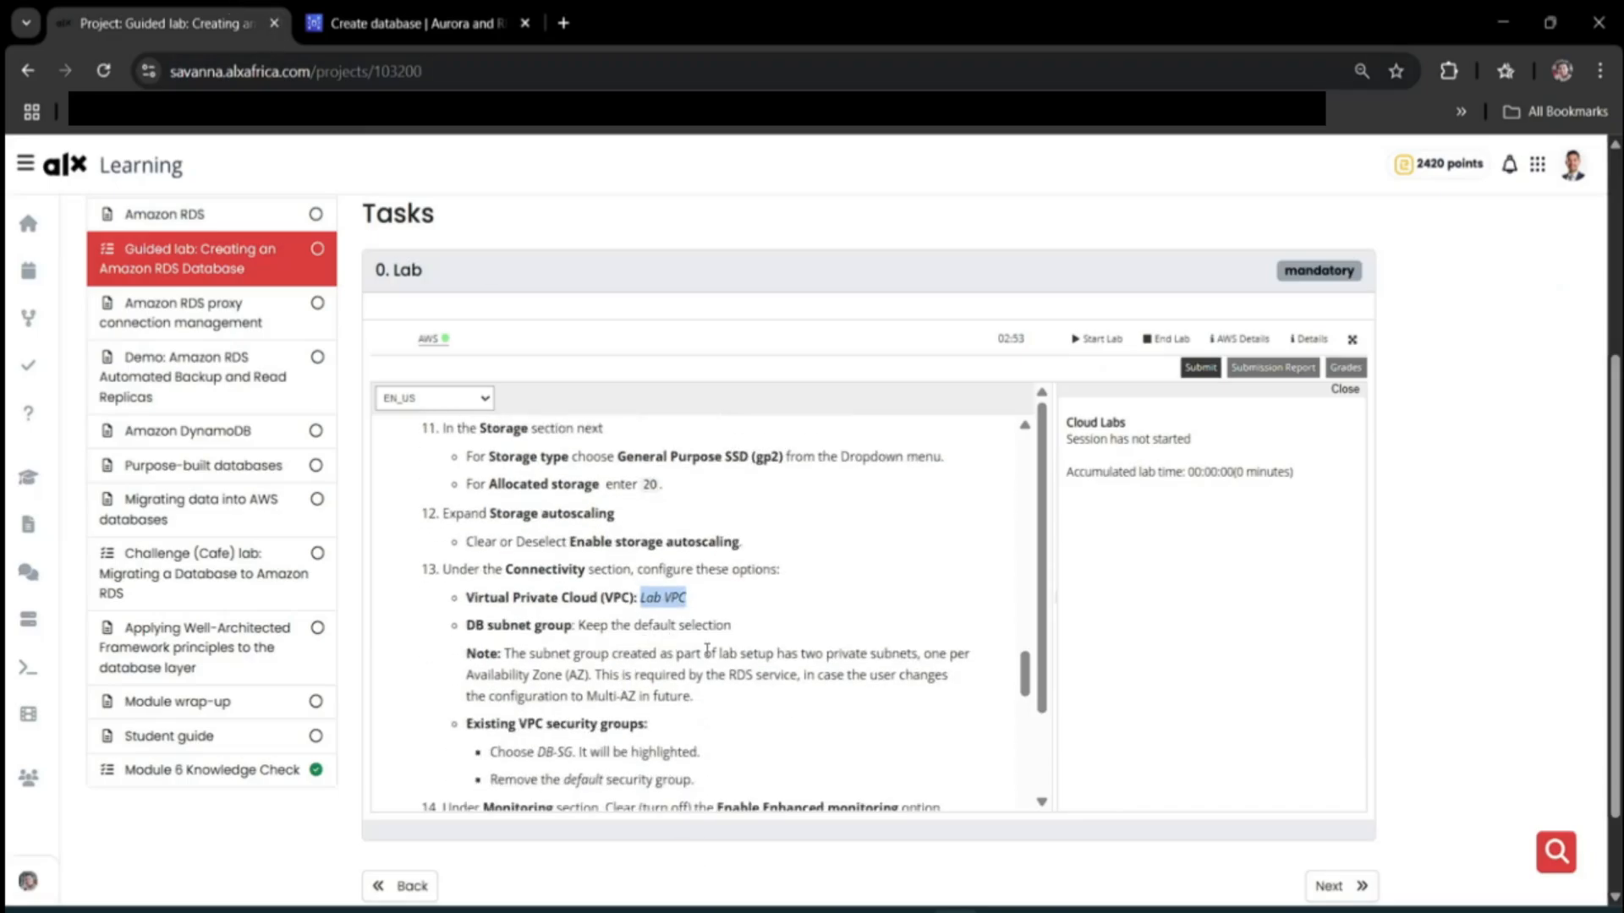
left_click(657, 619)
double_click(658, 630)
left_click_drag(658, 629, 684, 628)
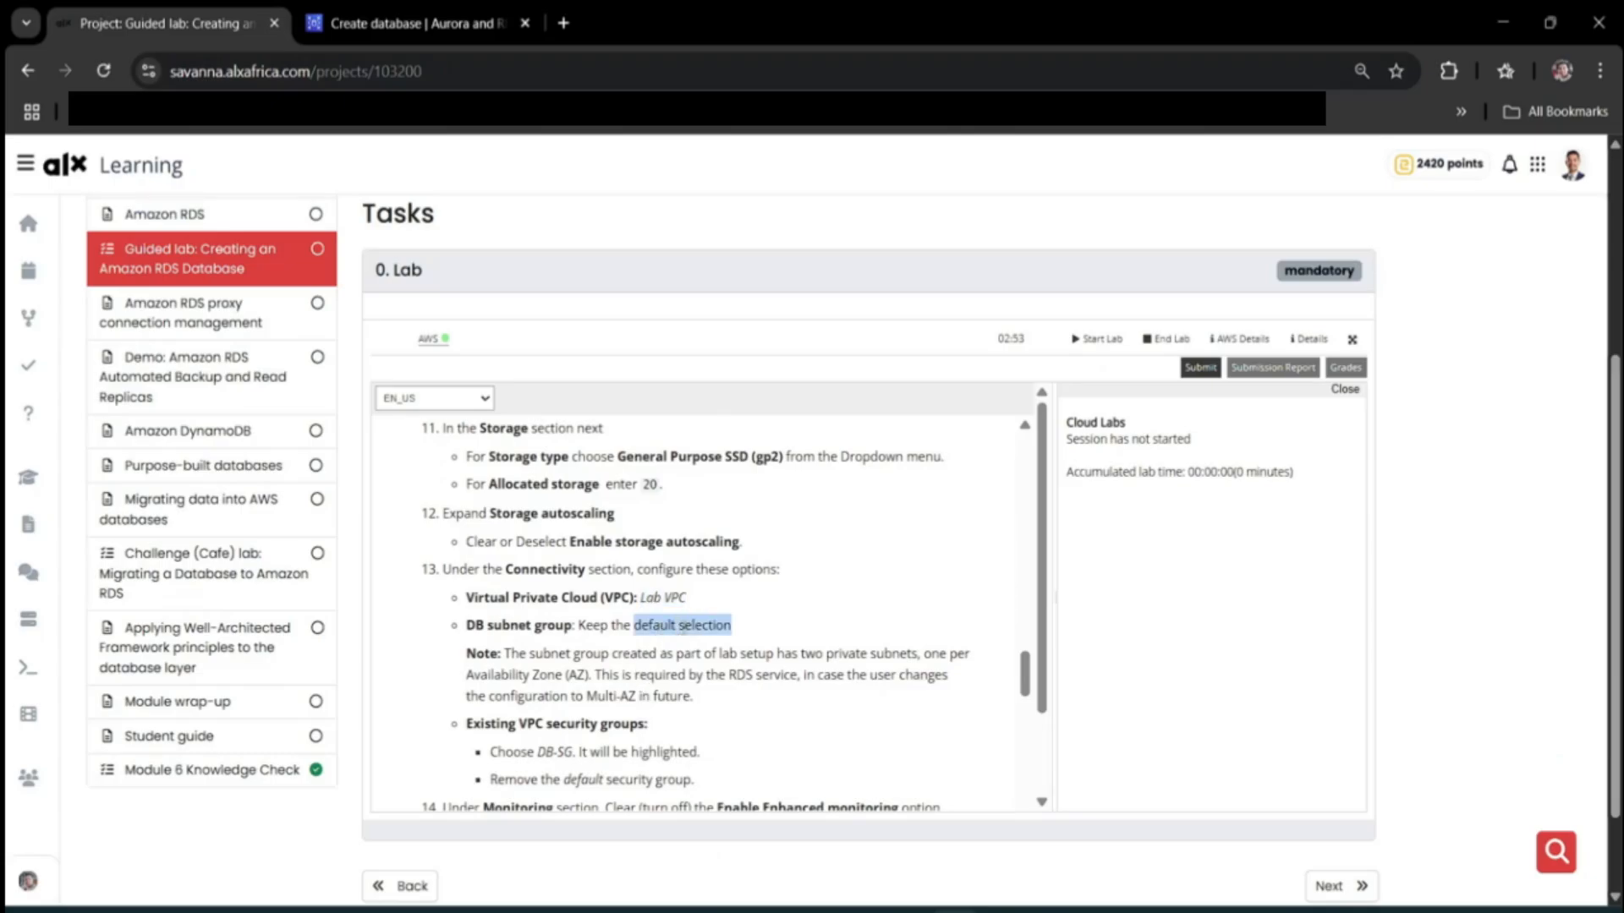
scroll(653, 663, "down", 2)
left_click(595, 674)
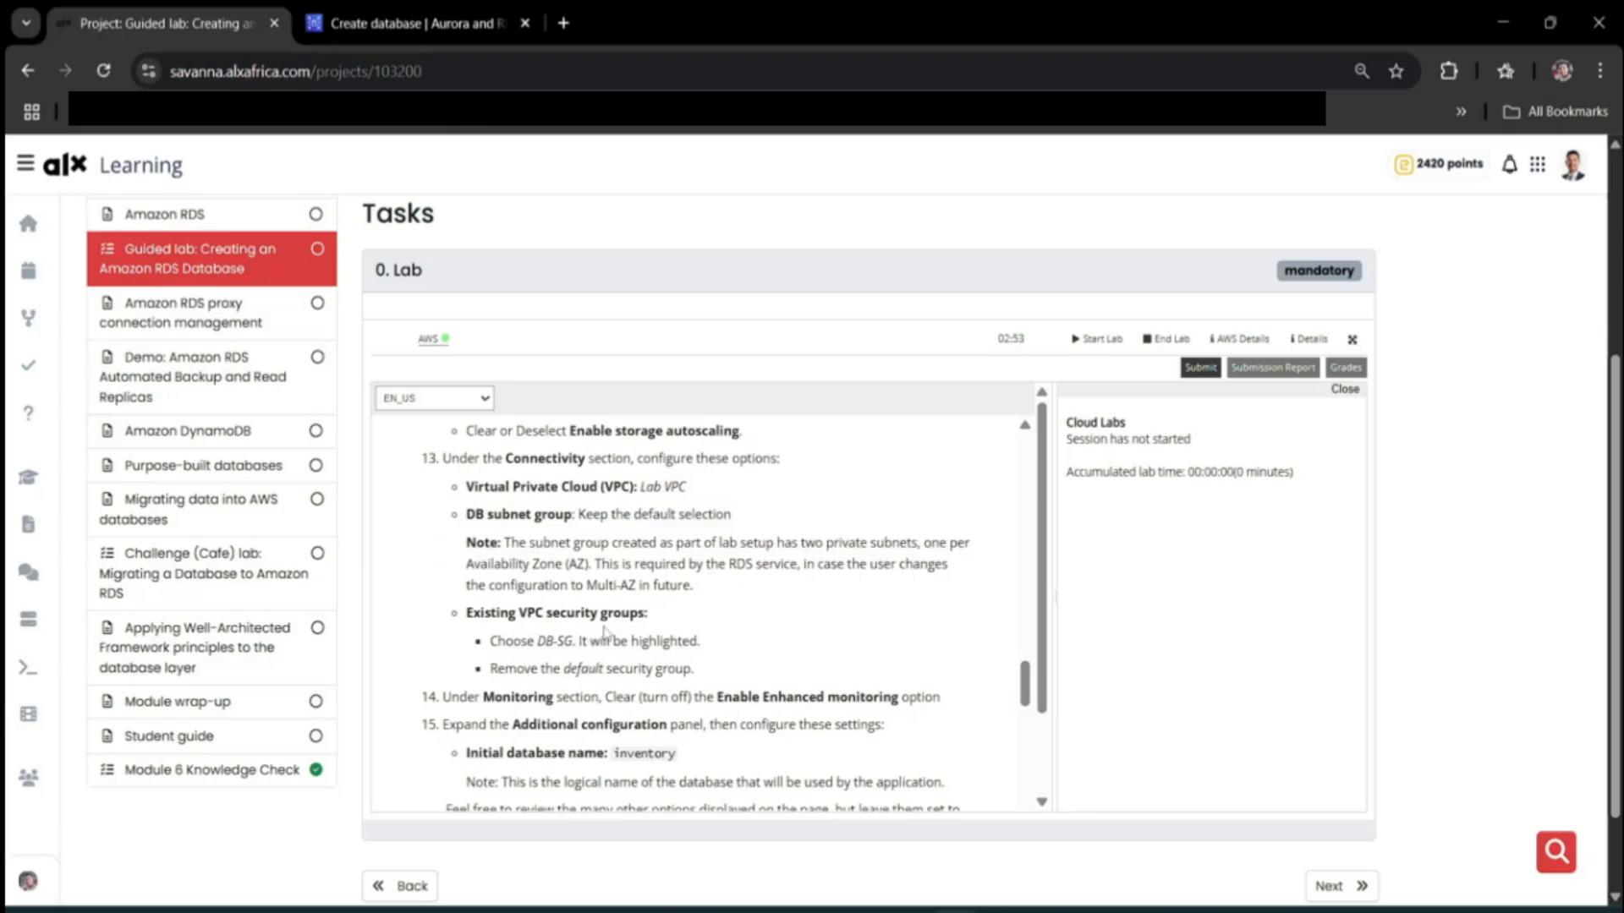
left_click(439, 31)
Keep lab-db-subnet-group, then select DB-SG and remove default from the VPC security groups.
scroll(441, 736, "down", 3)
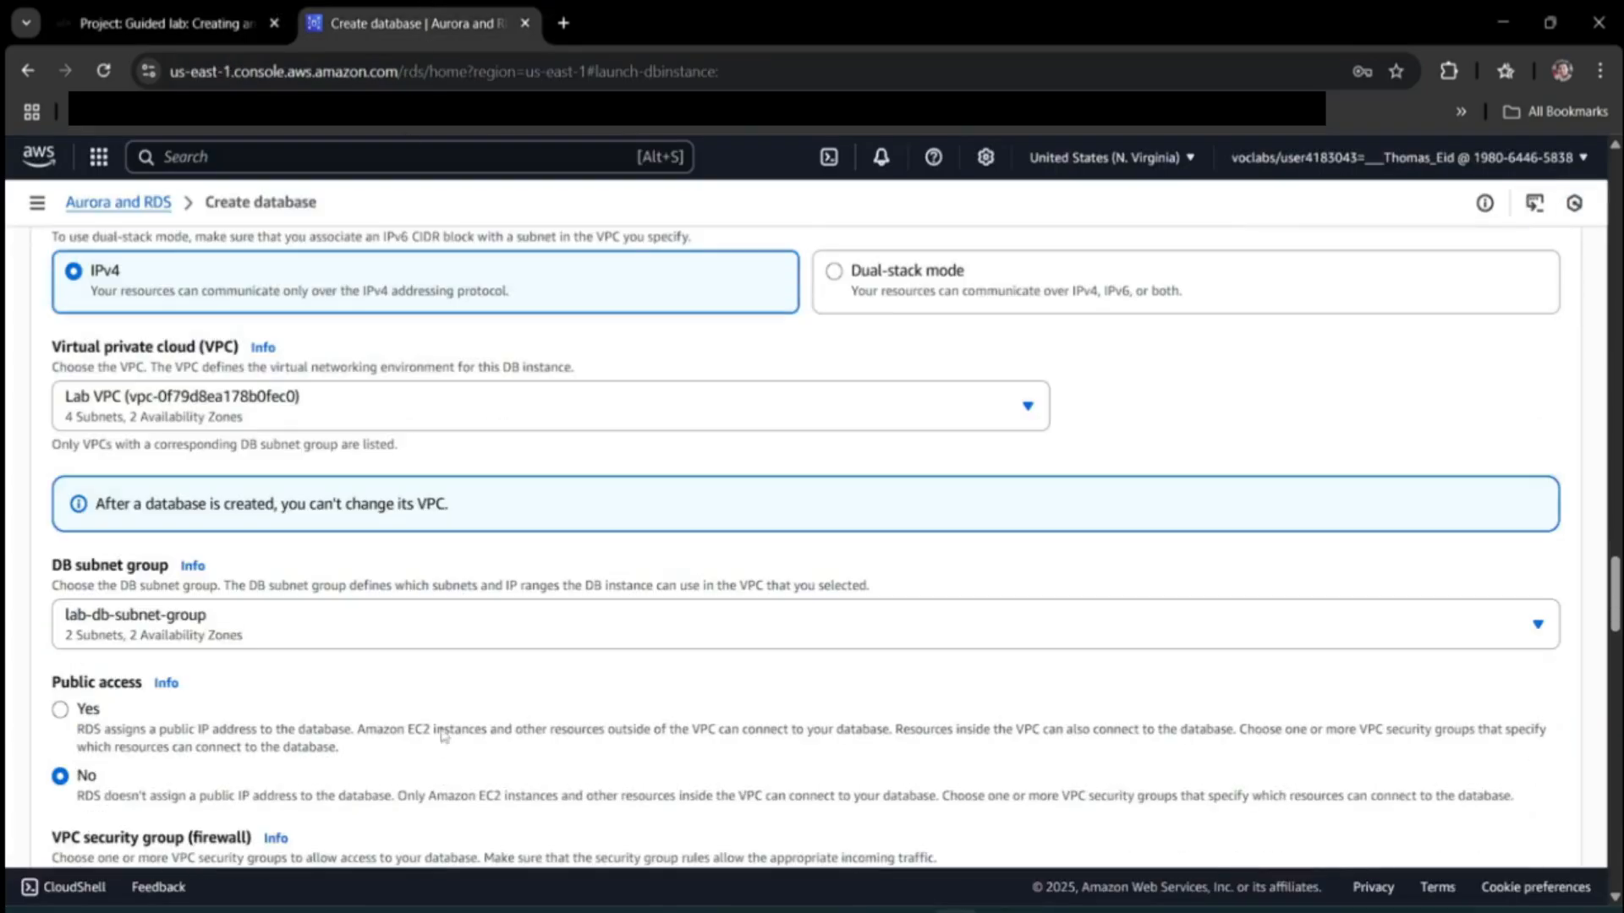
left_click(381, 635)
left_click(382, 636)
scroll(310, 603, "down", 1)
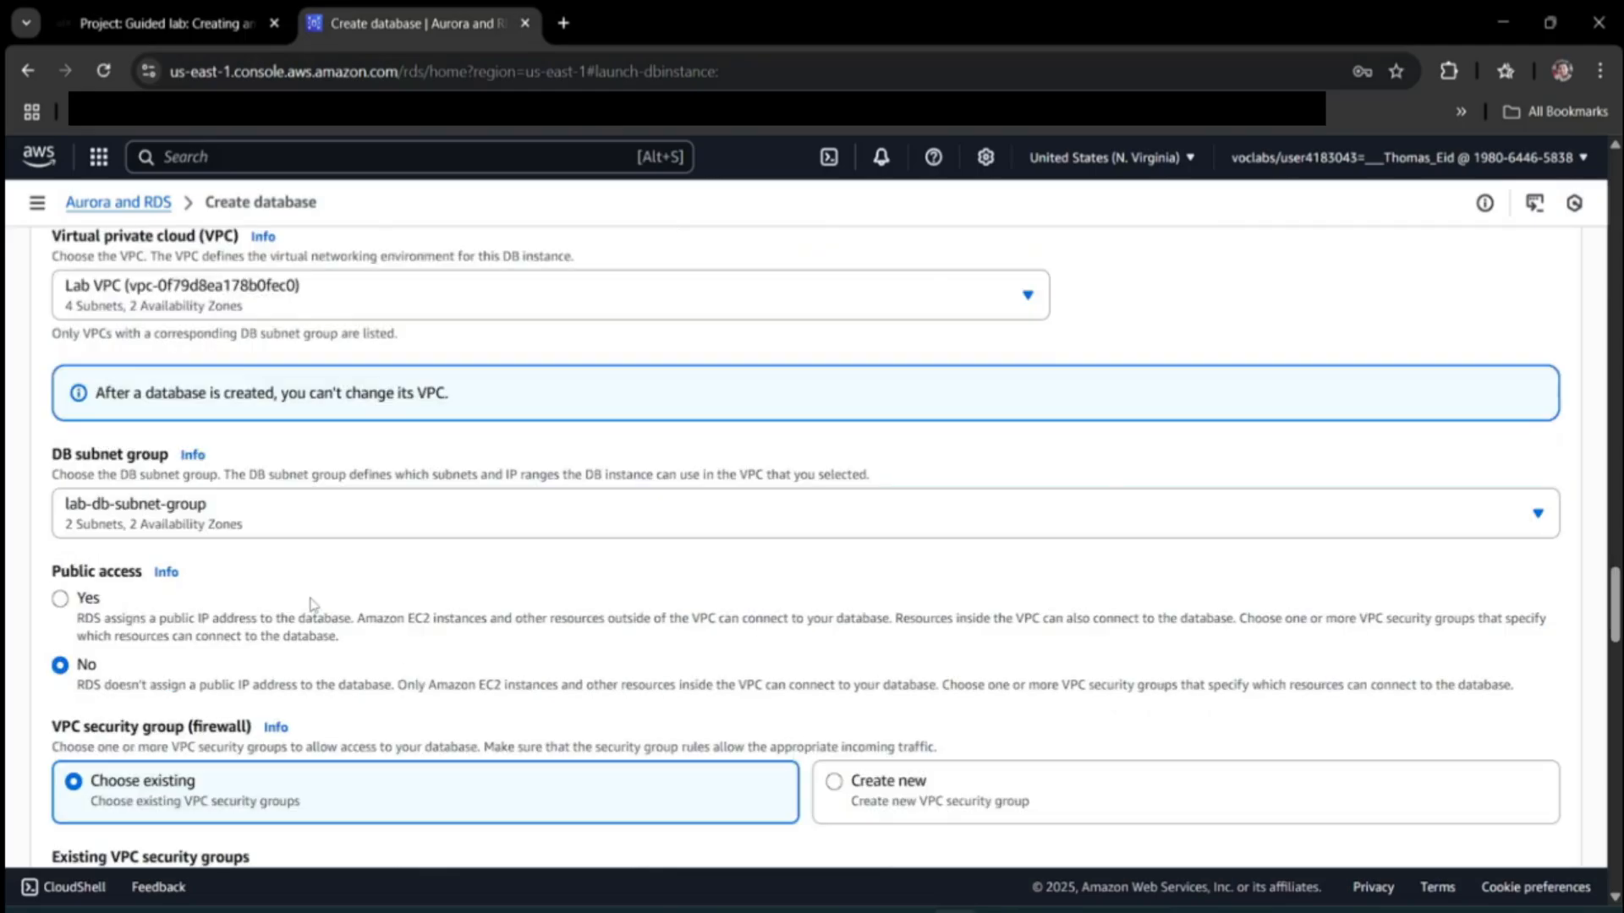
scroll(311, 603, "down", 2)
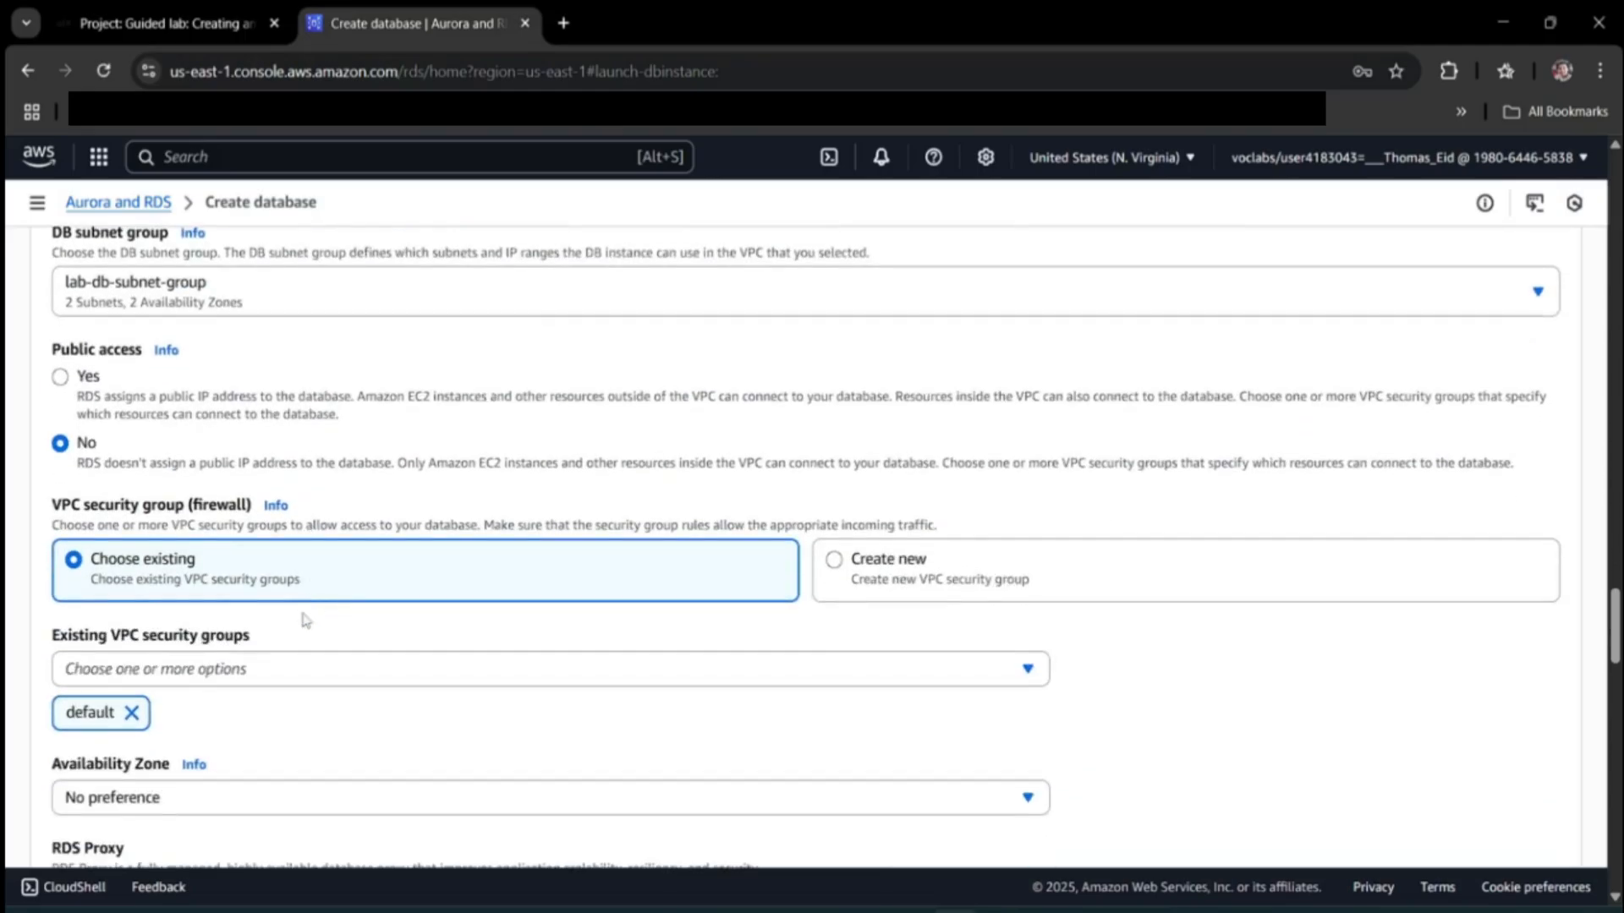
left_click(277, 669)
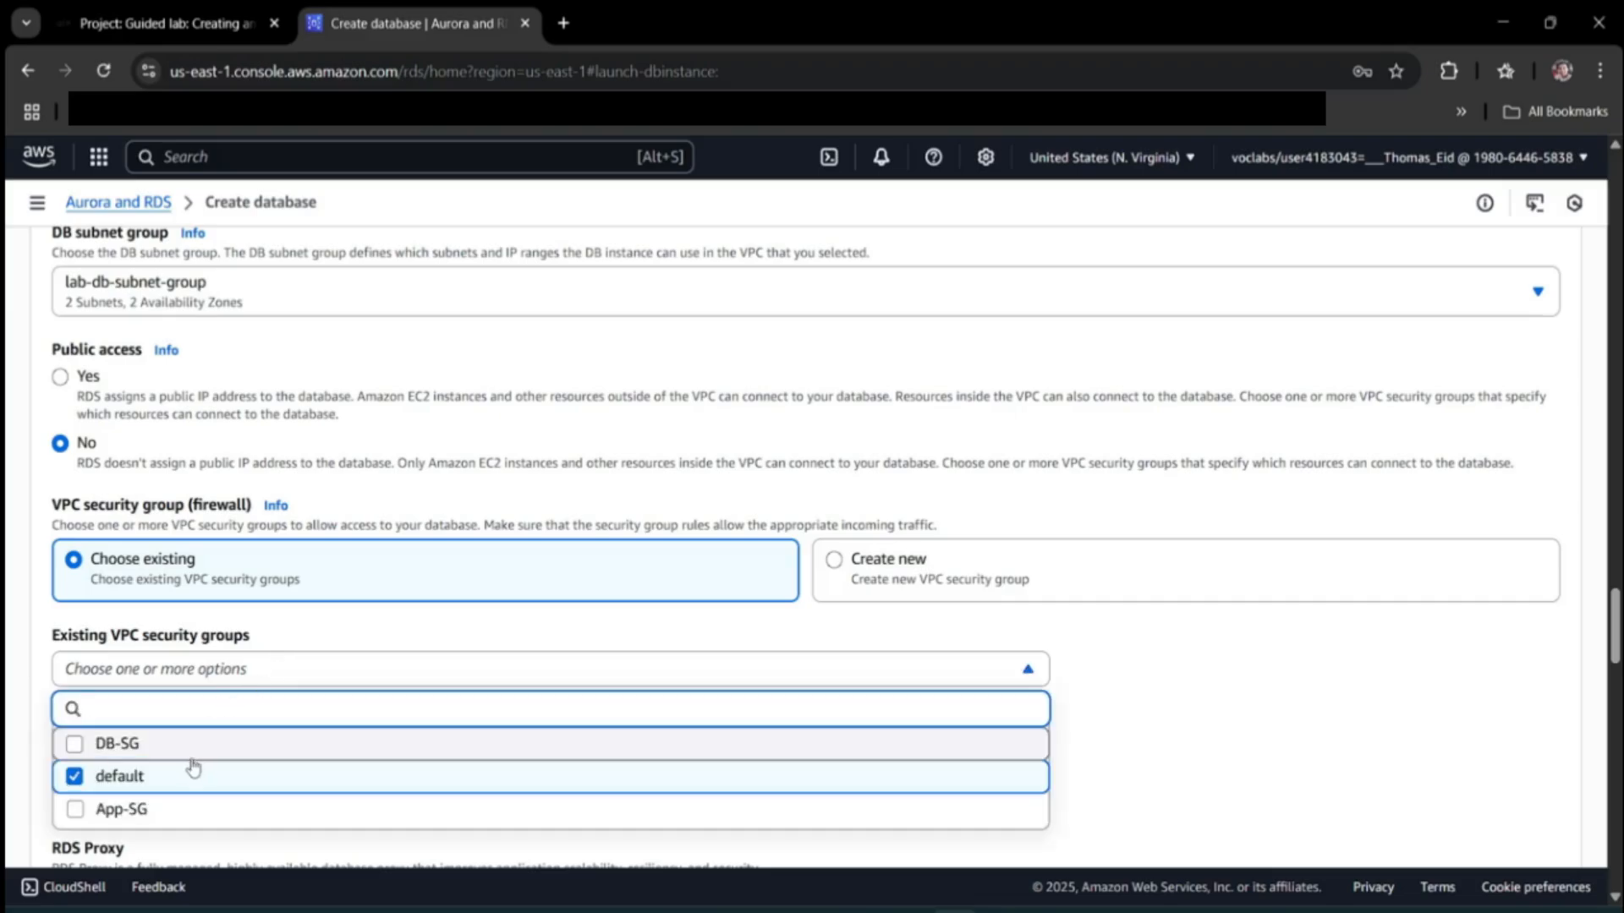
left_click(201, 743)
left_click(125, 774)
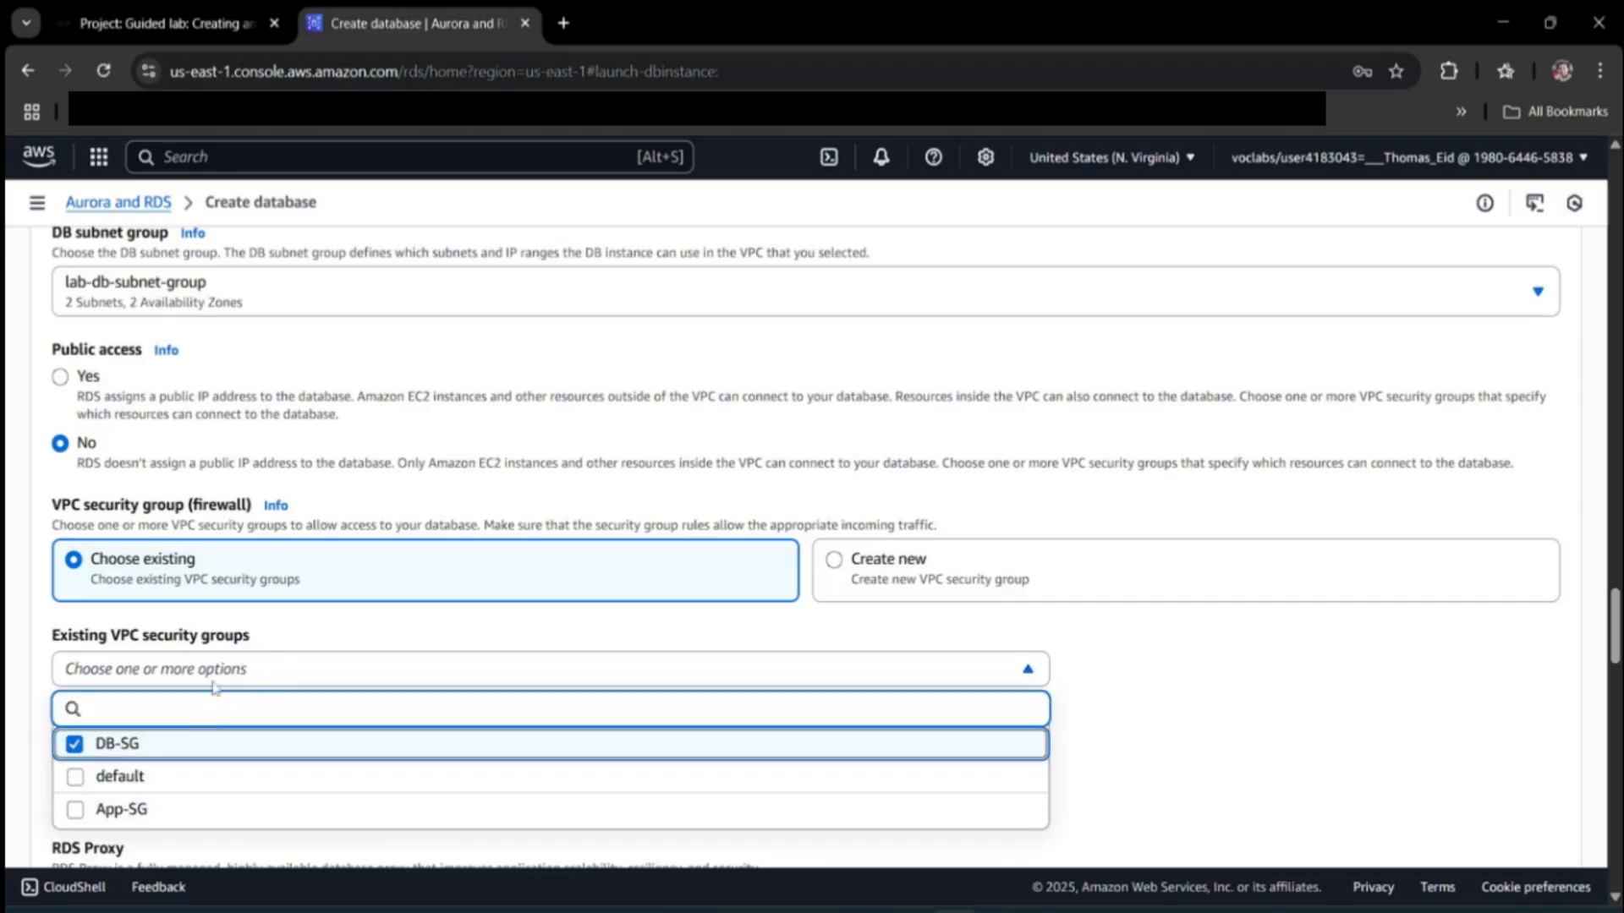
Review the lab's security group instructions and move on to the Monitoring step.
left_click(241, 17)
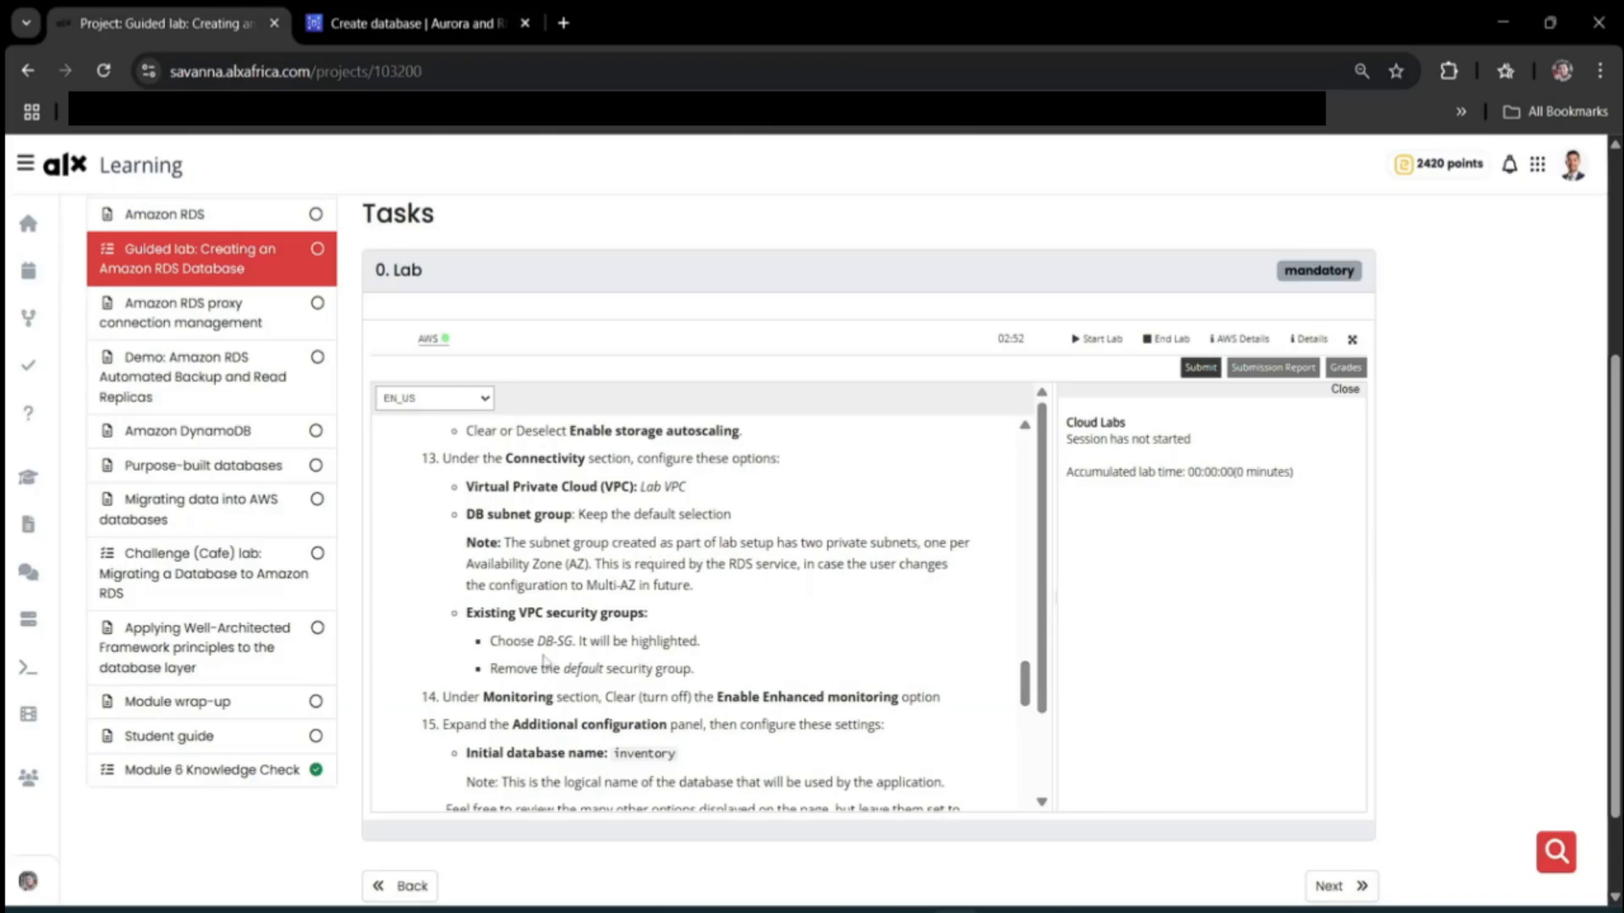
left_click_drag(492, 640, 715, 678)
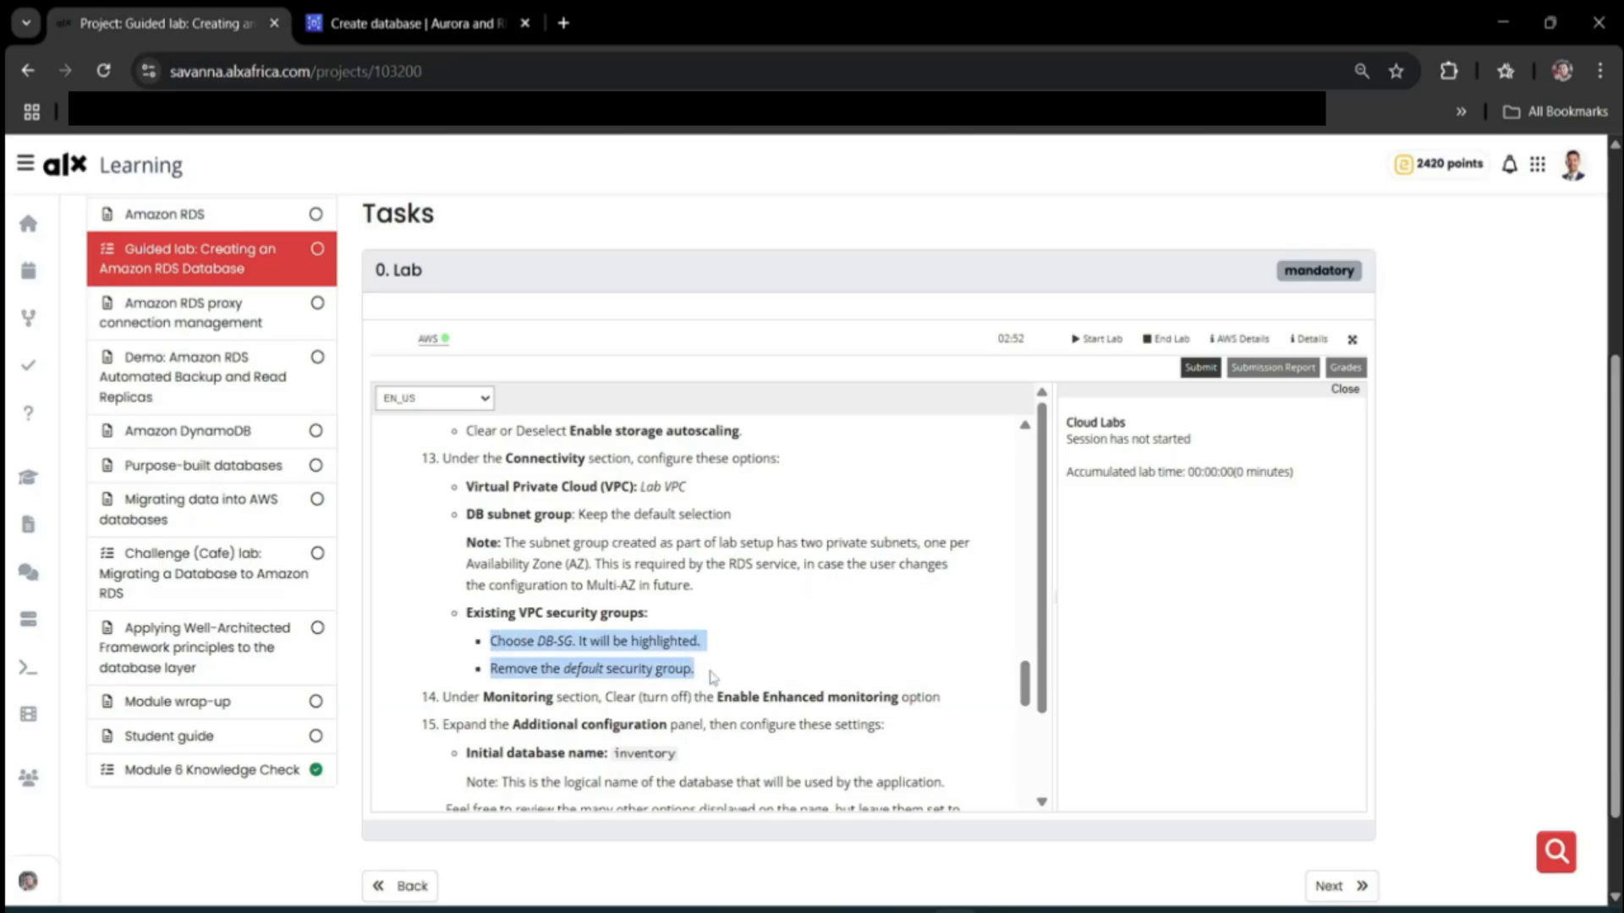
left_click(790, 646)
scroll(700, 648, "down", 2)
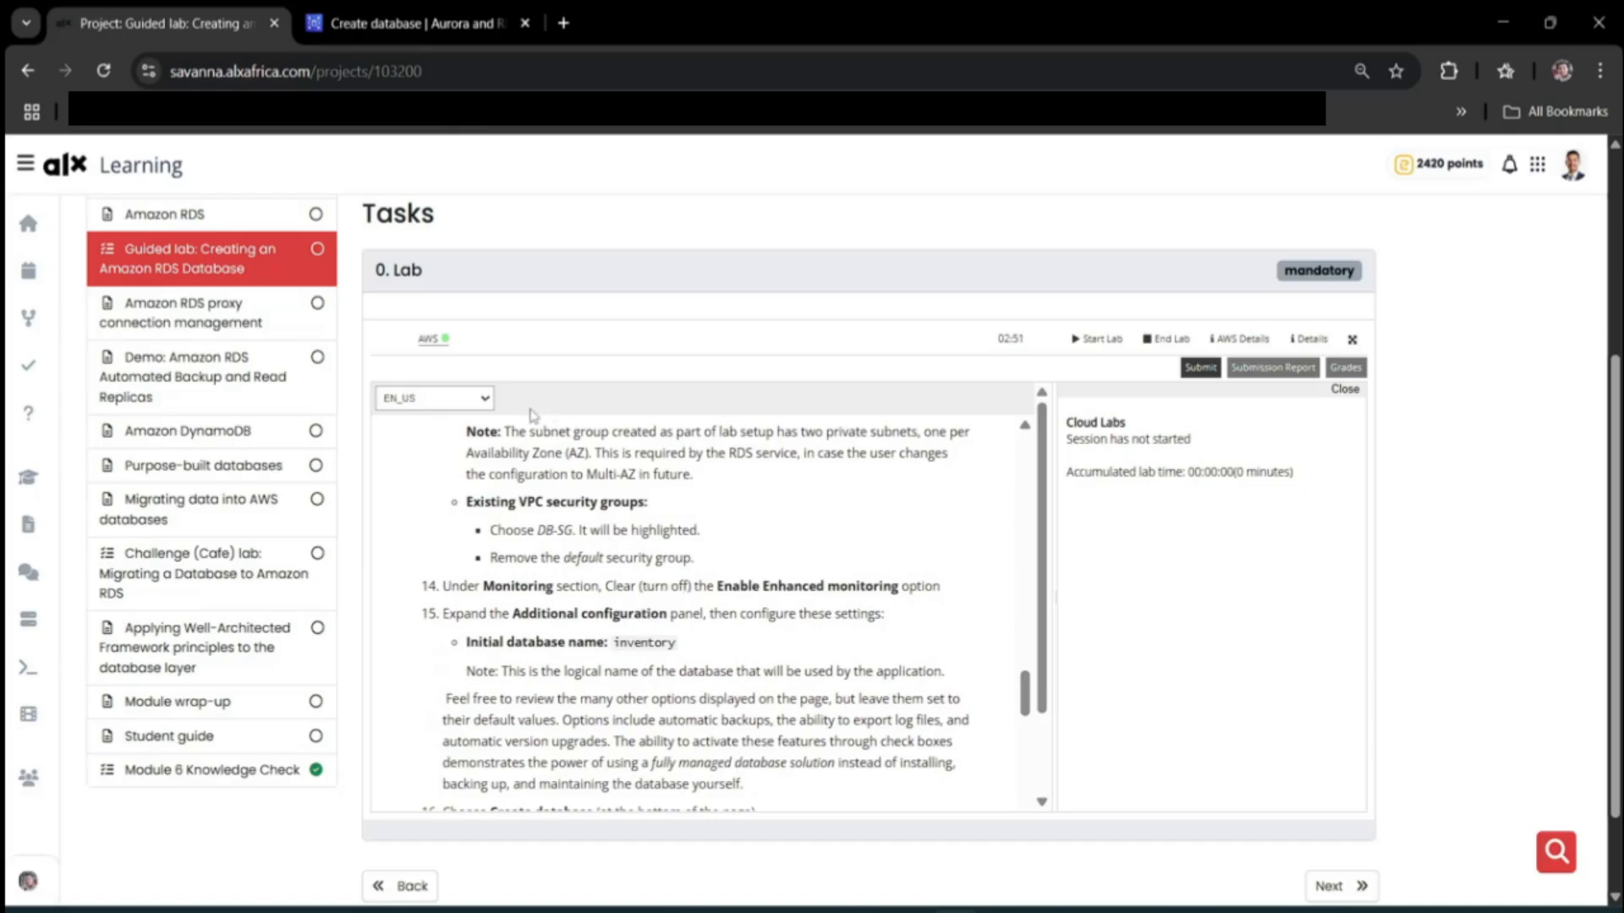
Uncheck Enable Enhanced monitoring in the Monitoring settings.
left_click(406, 23)
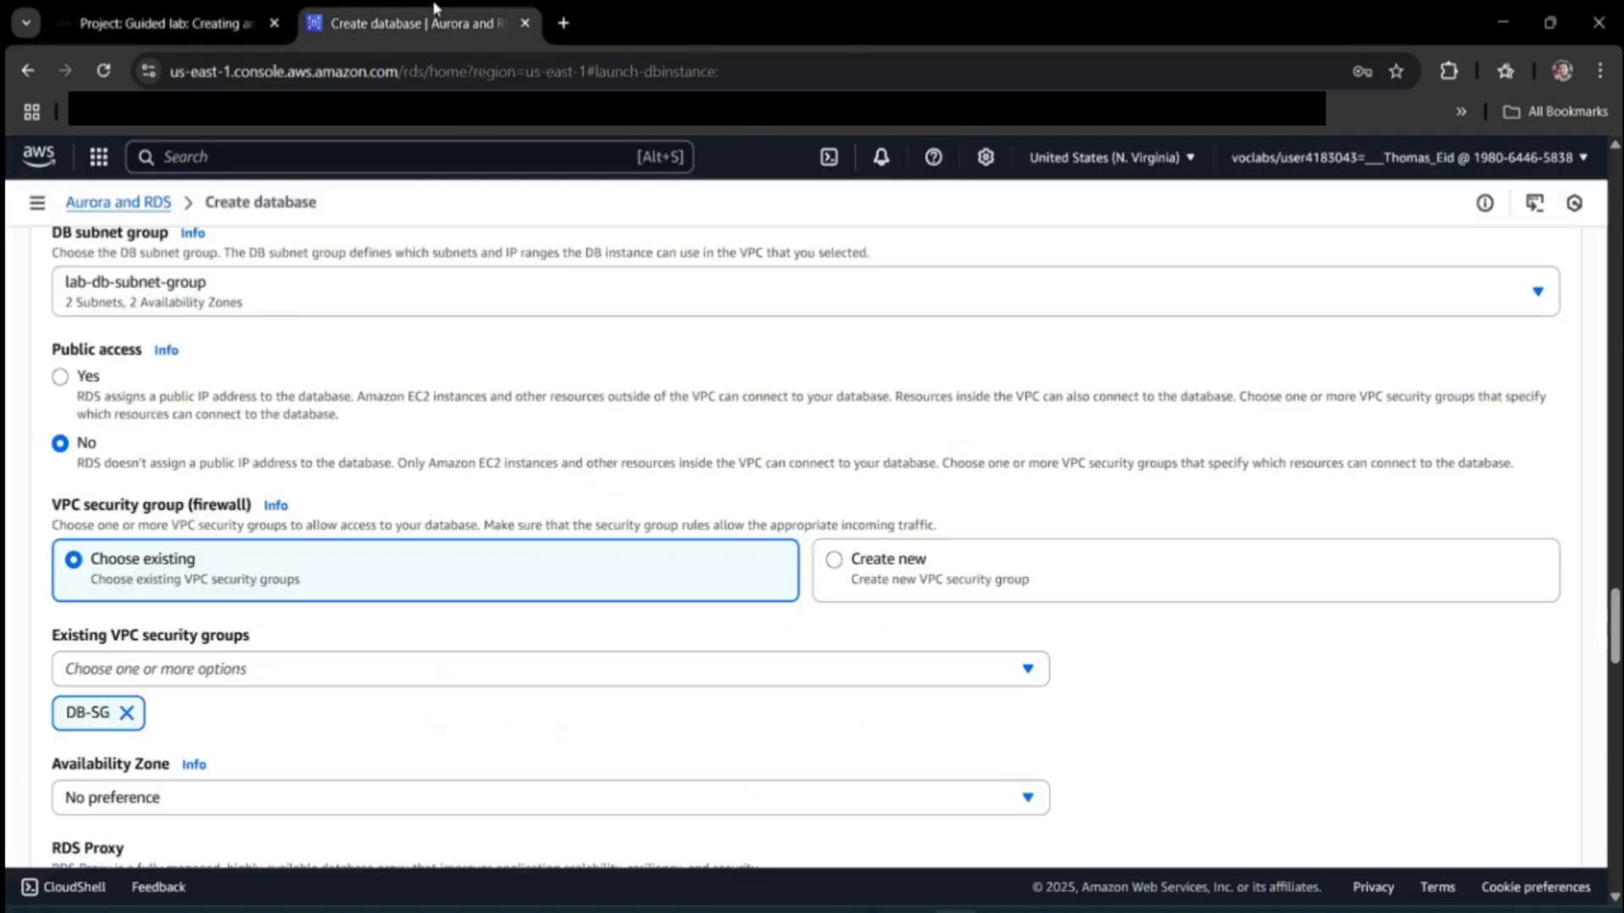
scroll(398, 500, "down", 3)
scroll(326, 415, "up", 1)
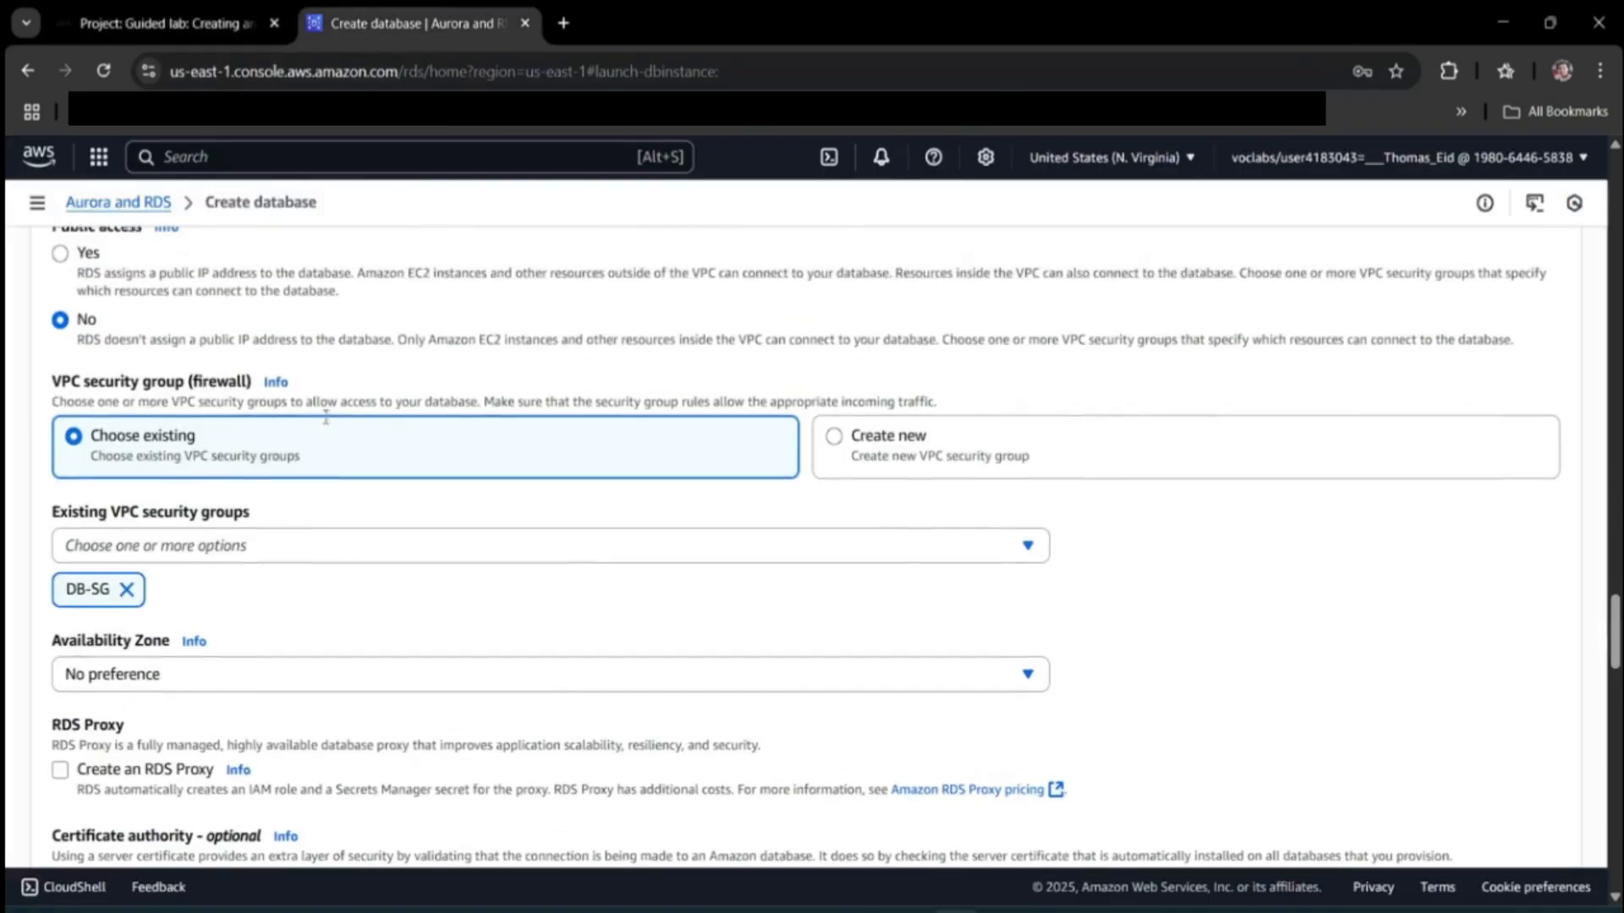
scroll(321, 440, "down", 1)
scroll(321, 454, "down", 10)
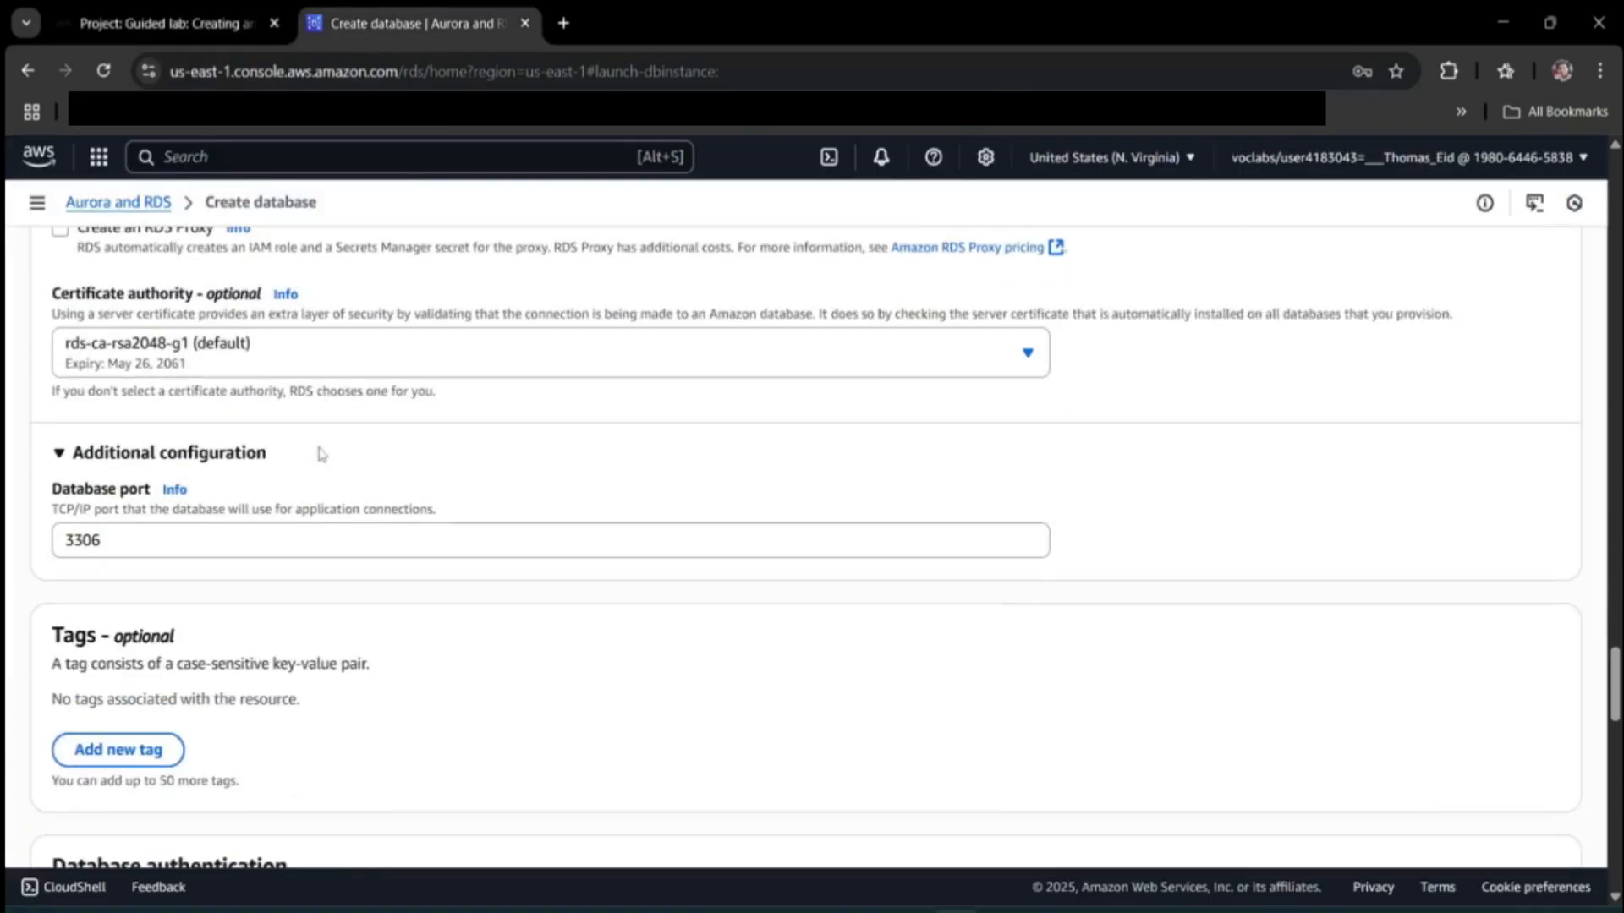
scroll(320, 457, "down", 6)
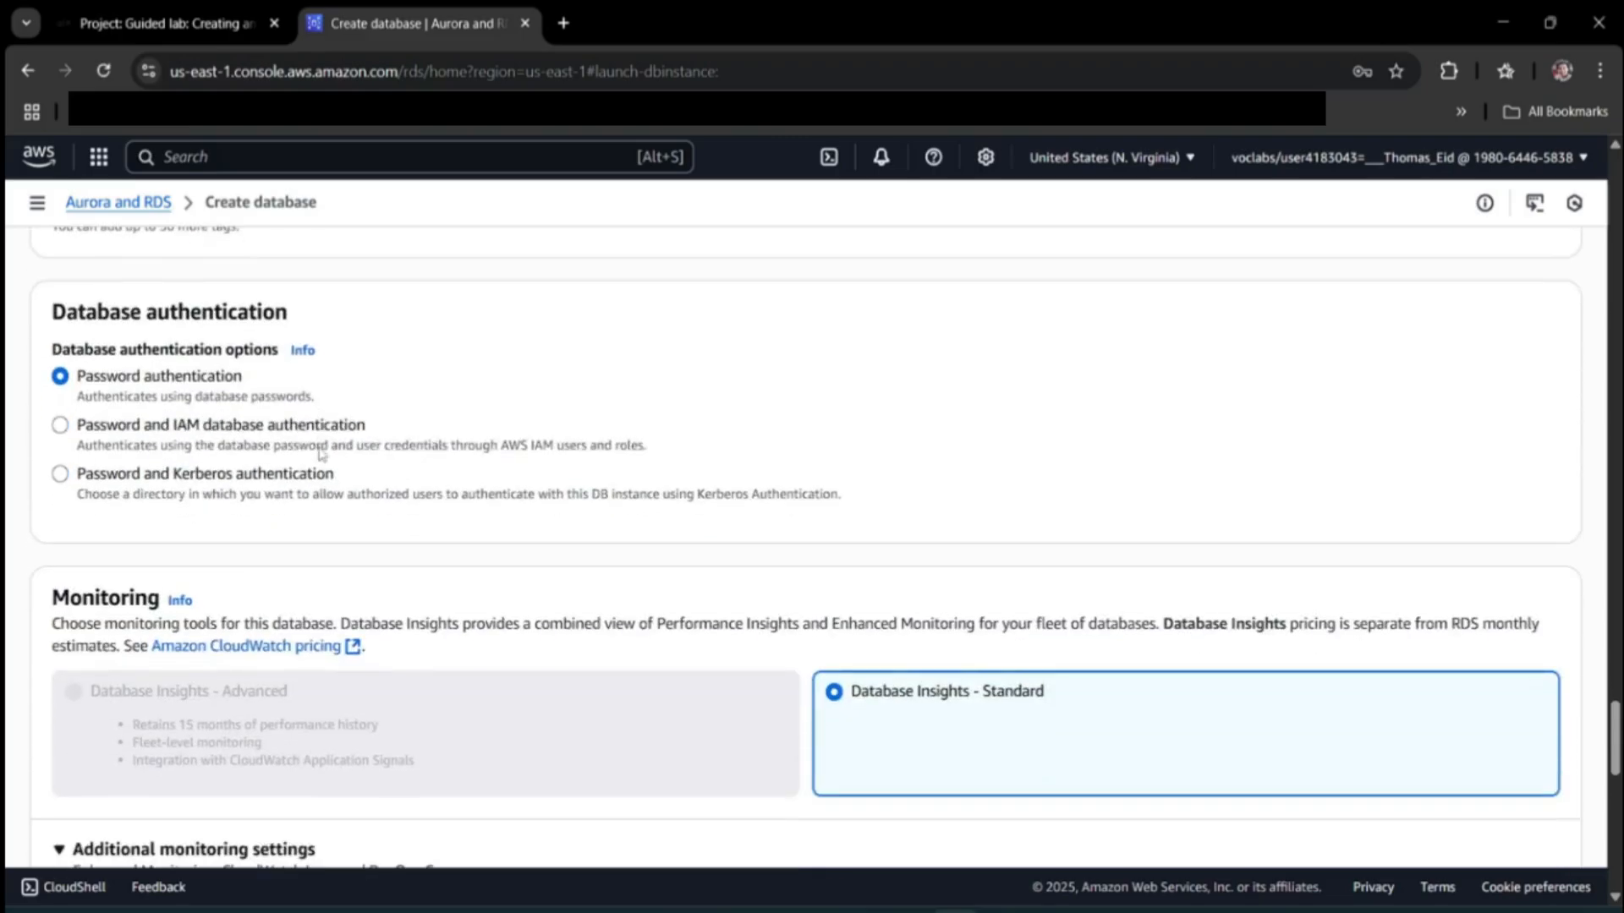
left_click(184, 716)
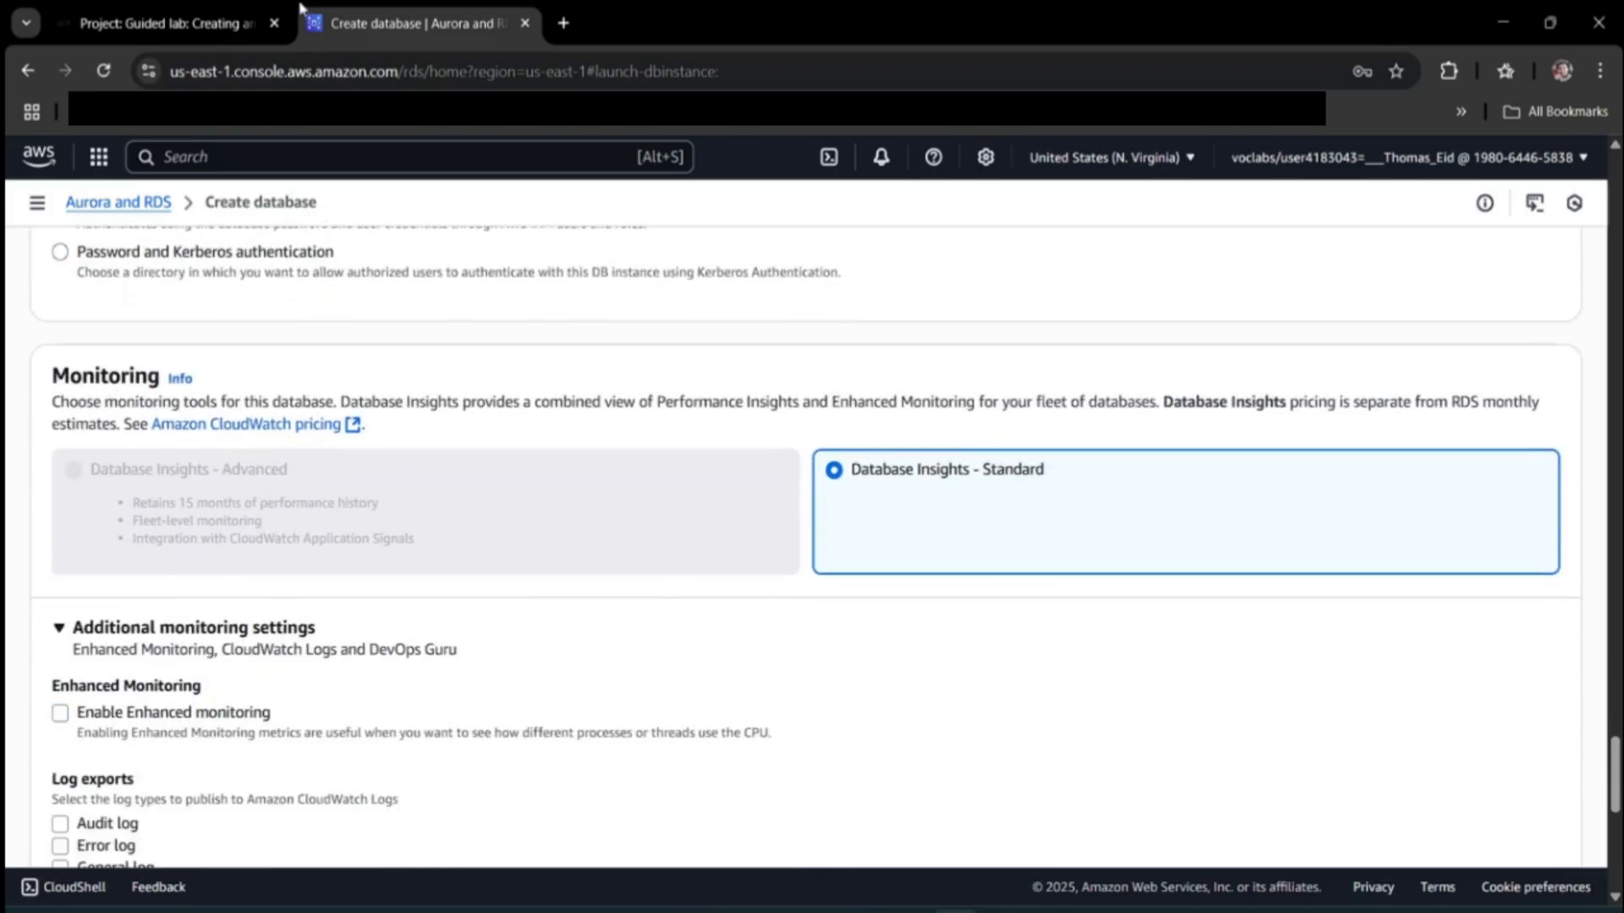
Note the lab's step 15 initial database name 'inventory'.
left_click(176, 10)
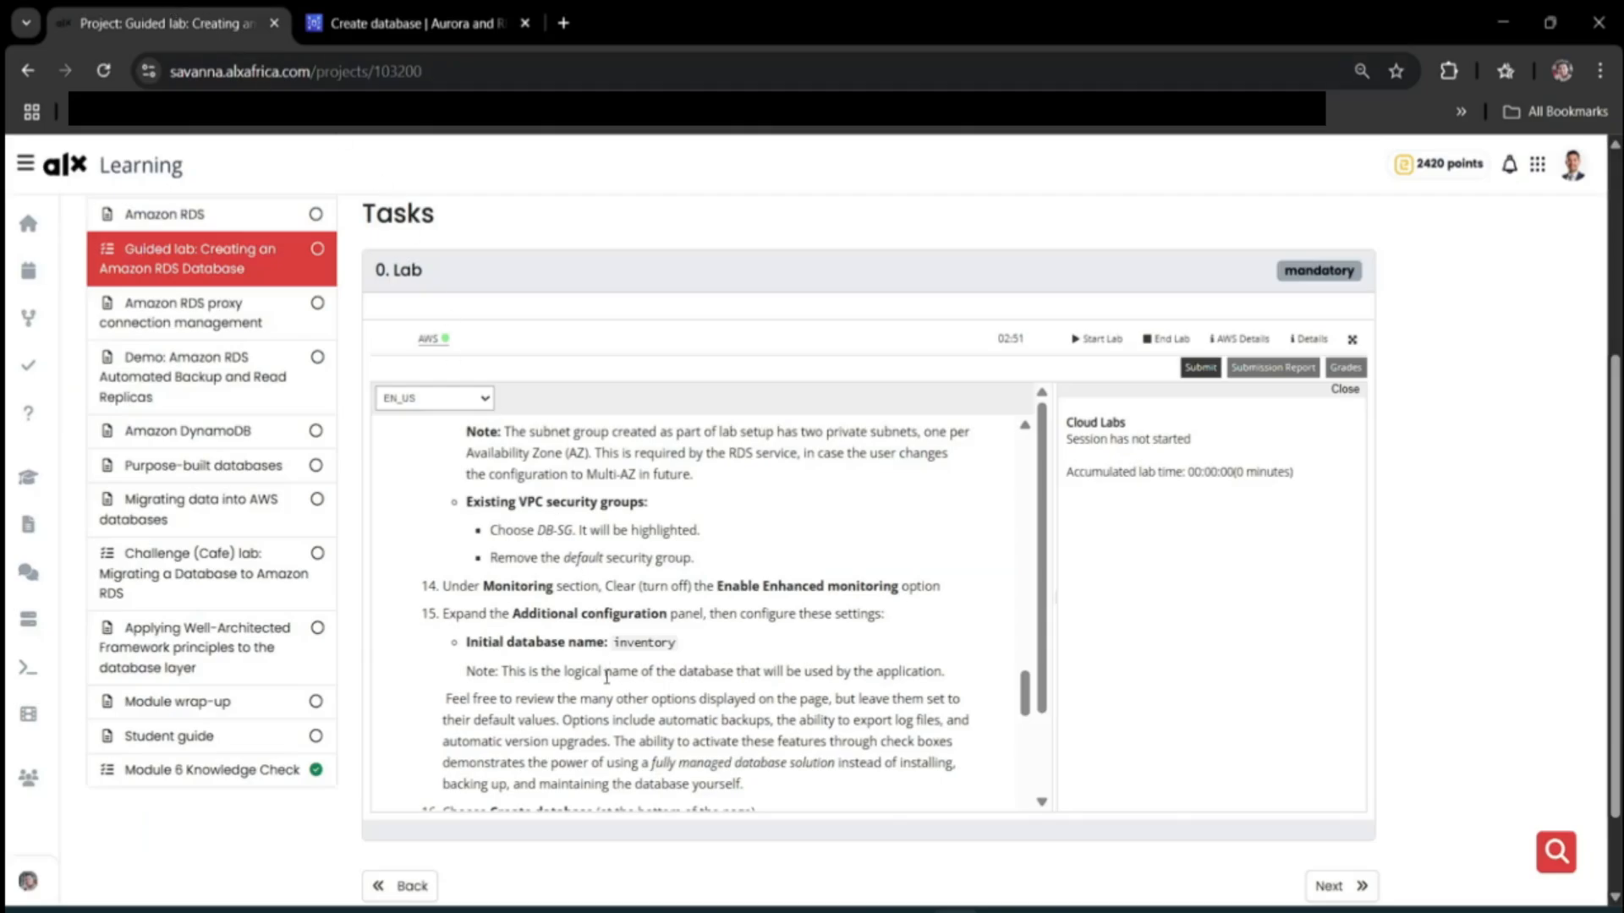
left_click_drag(613, 643, 682, 648)
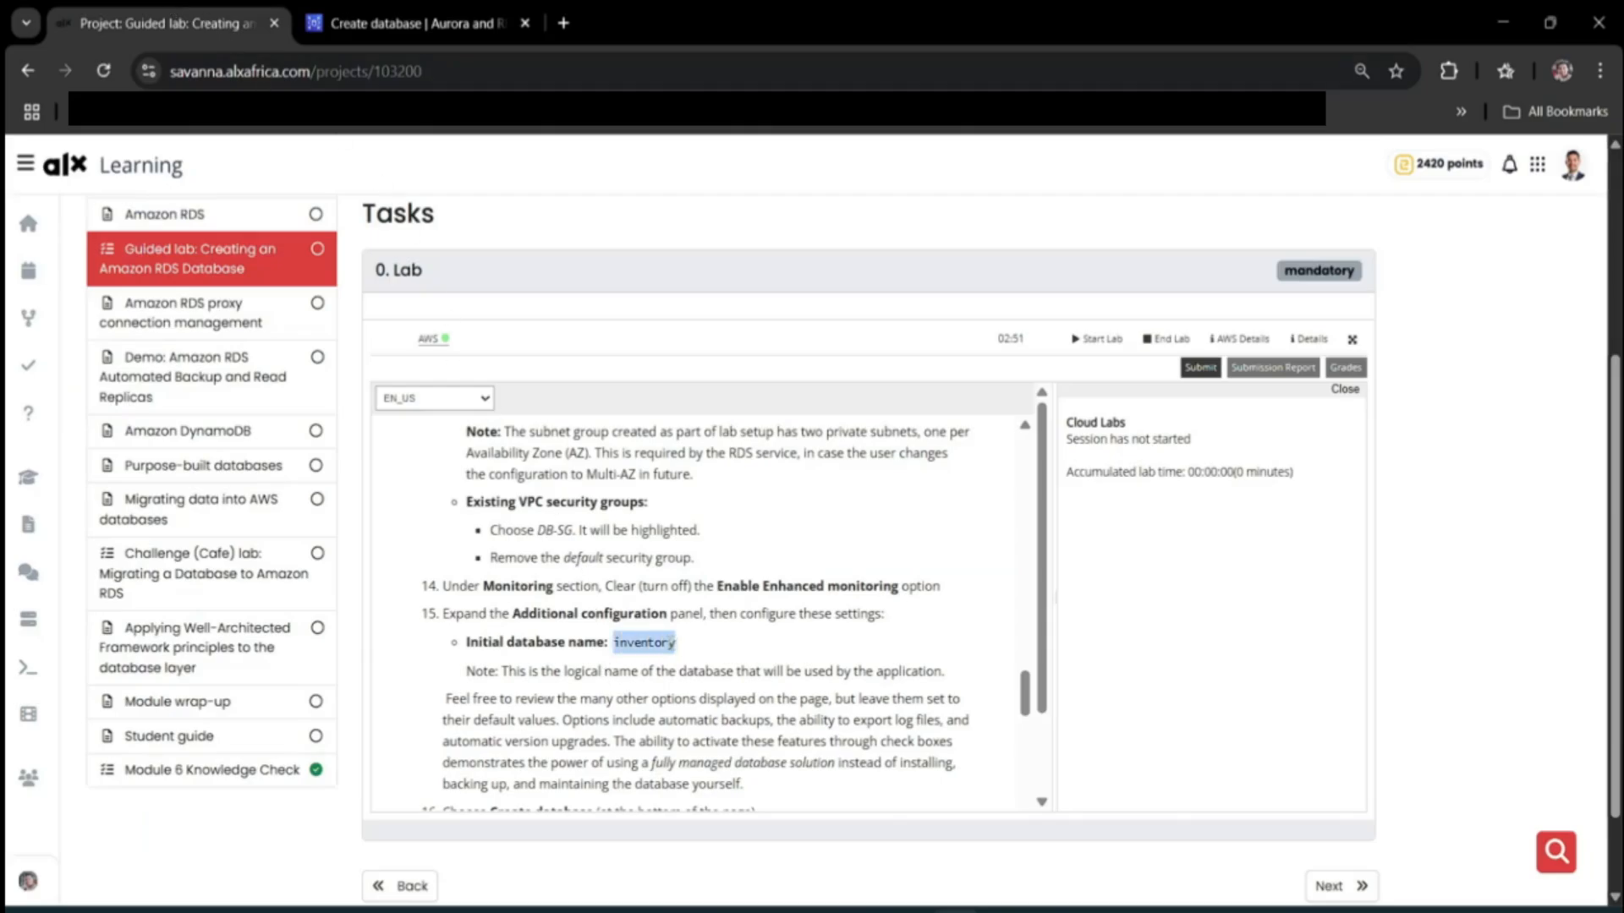
left_click(368, 12)
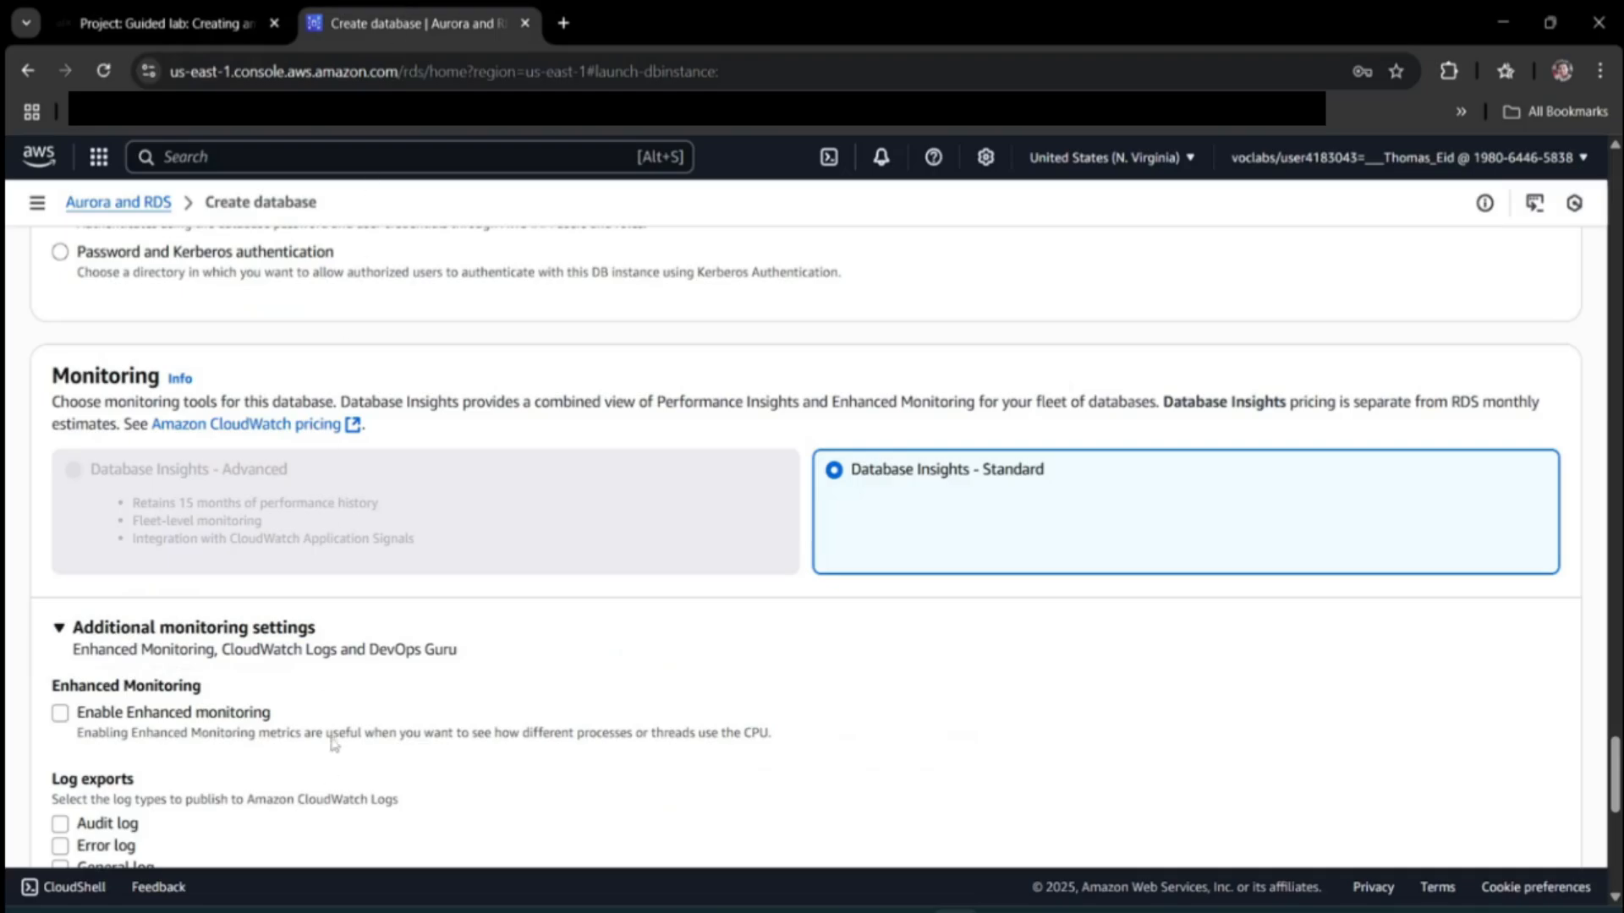
scroll(339, 722, "down", 4)
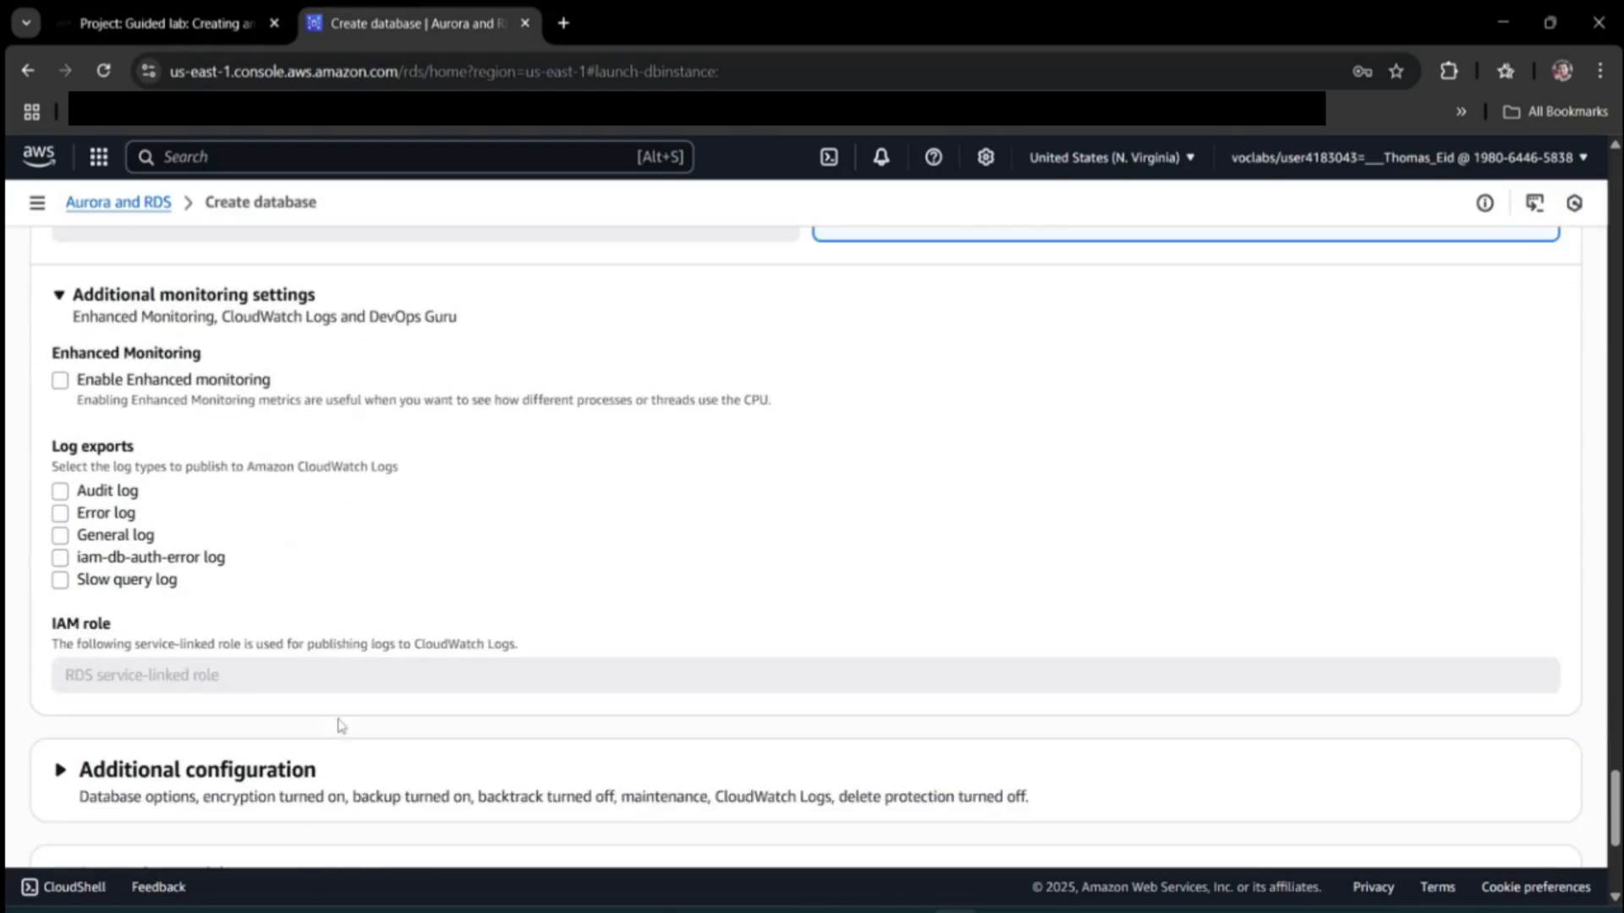
left_click(231, 10)
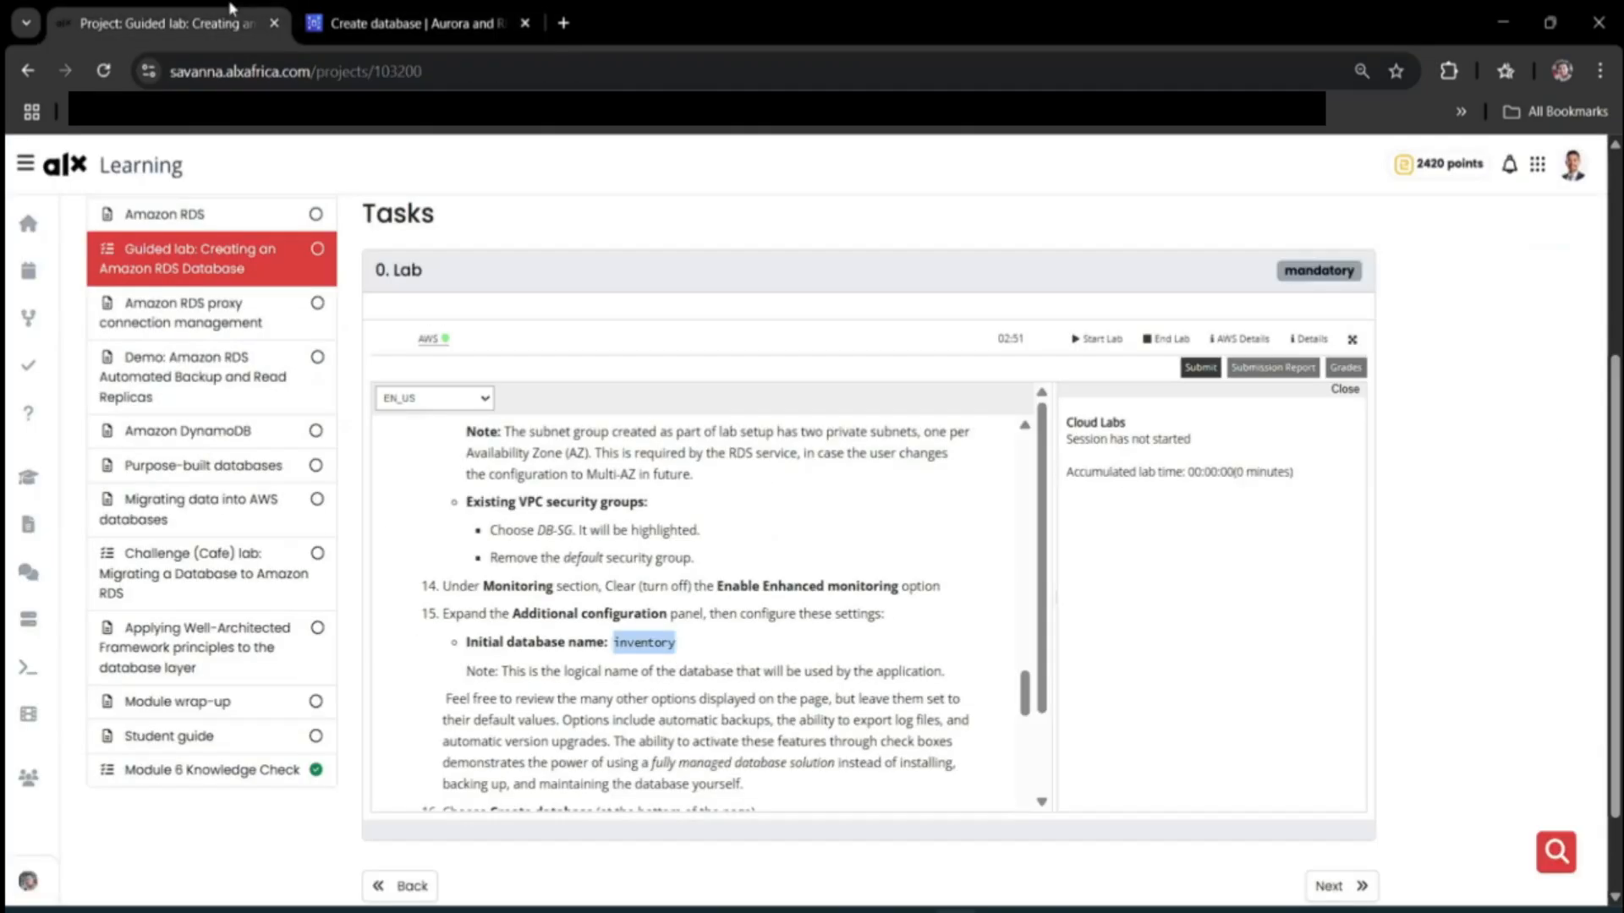
Enter 'inventory' as the initial database name under Additional configuration.
left_click(363, 22)
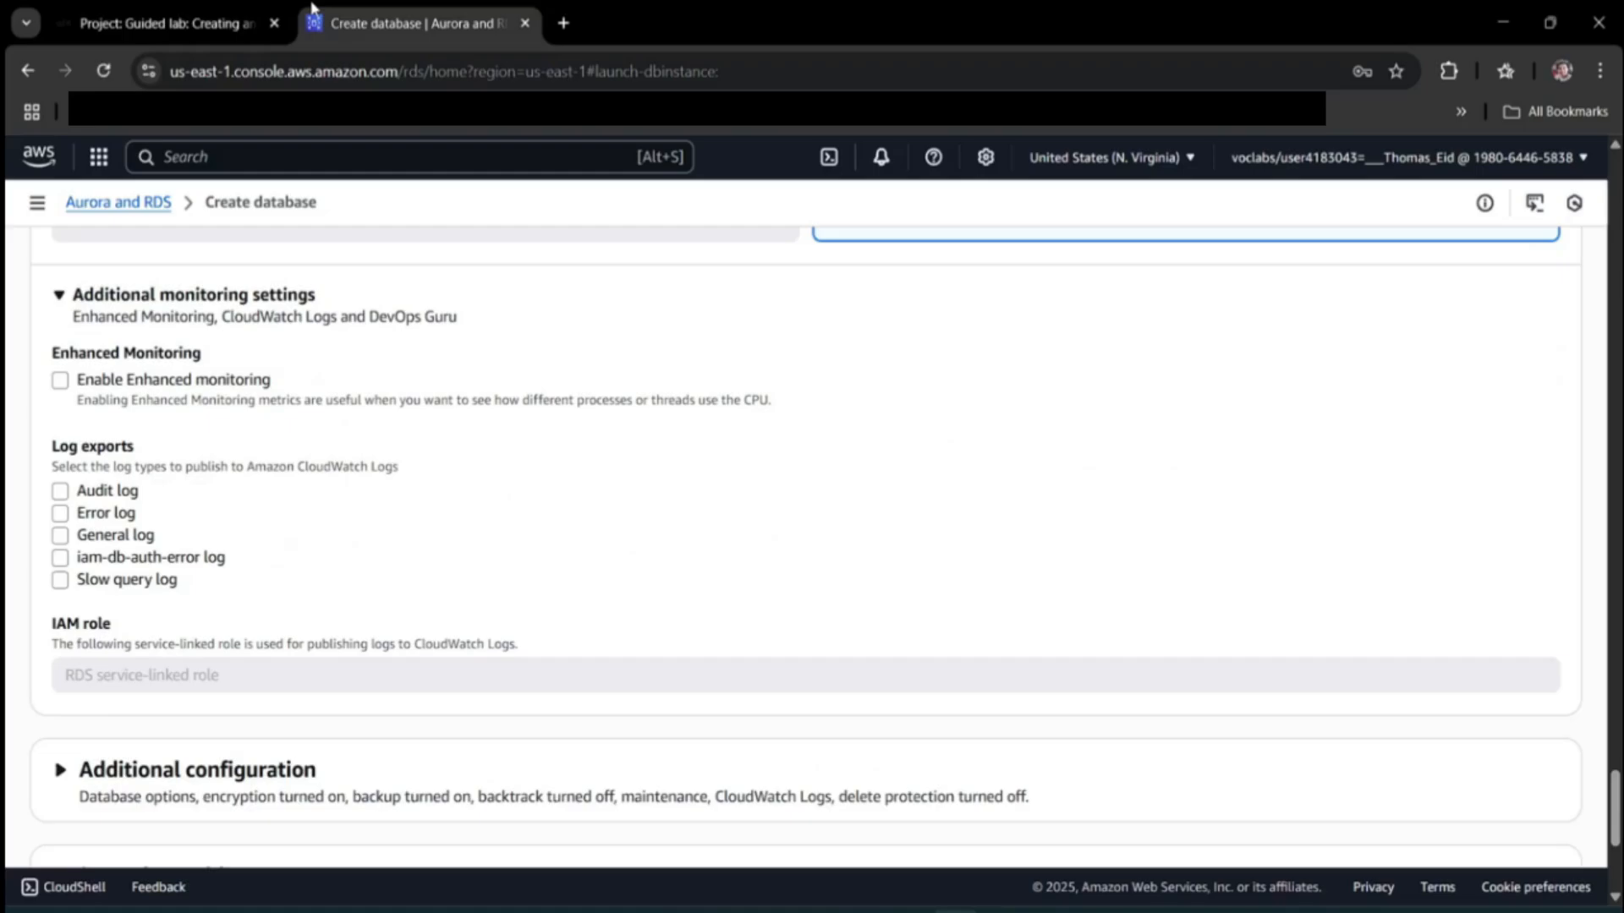
scroll(319, 544, "down", 4)
left_click(292, 439)
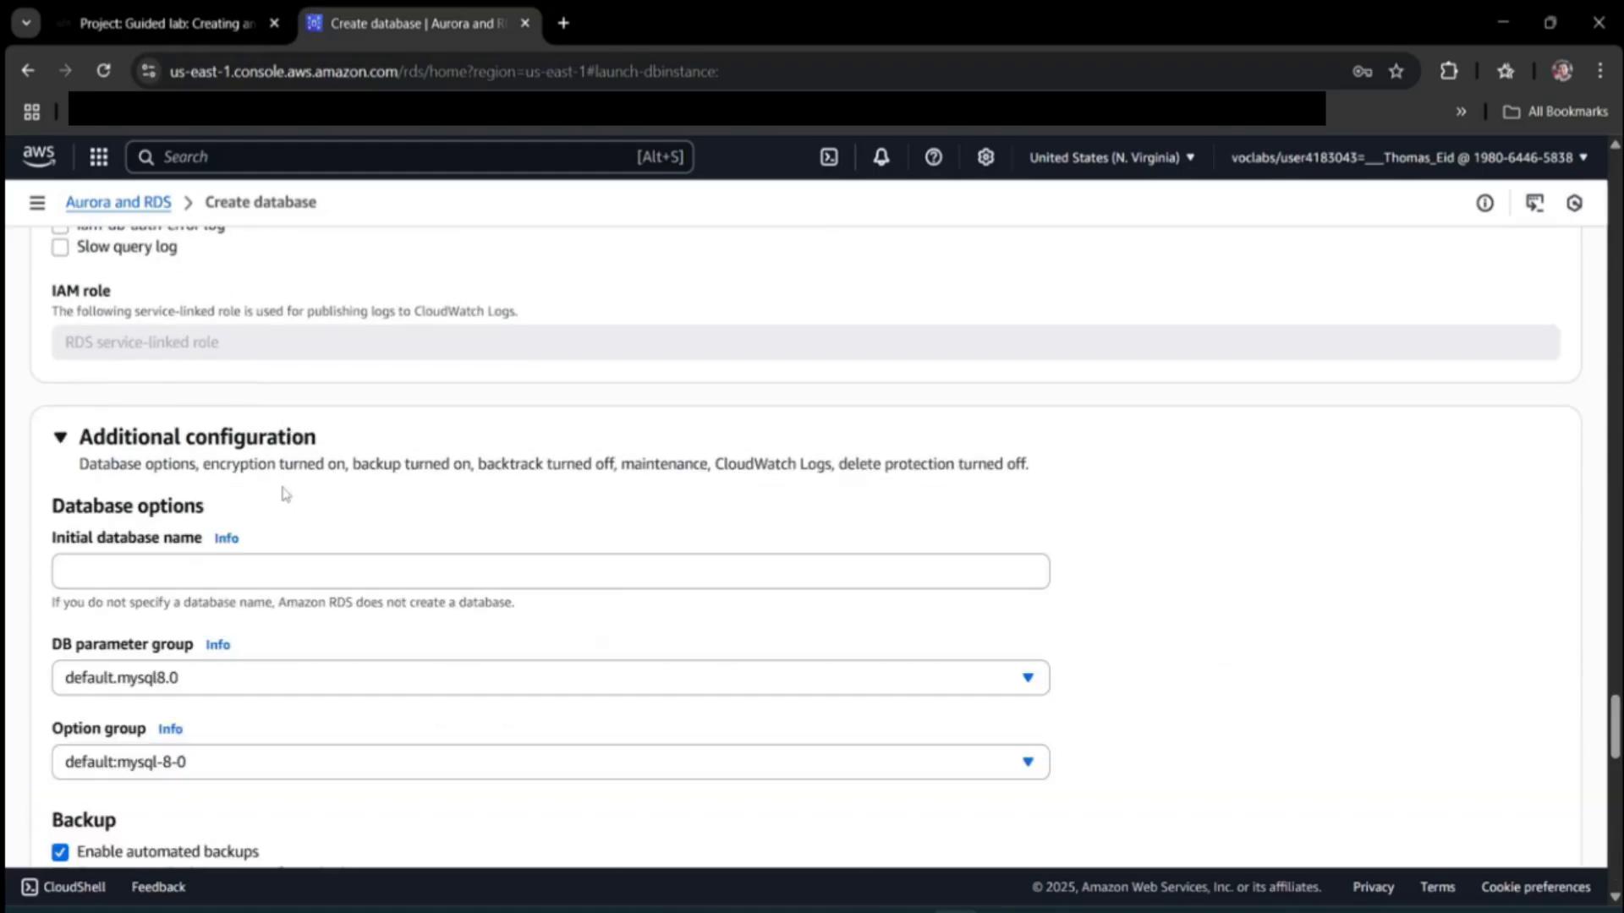
left_click(221, 574)
type("inventory")
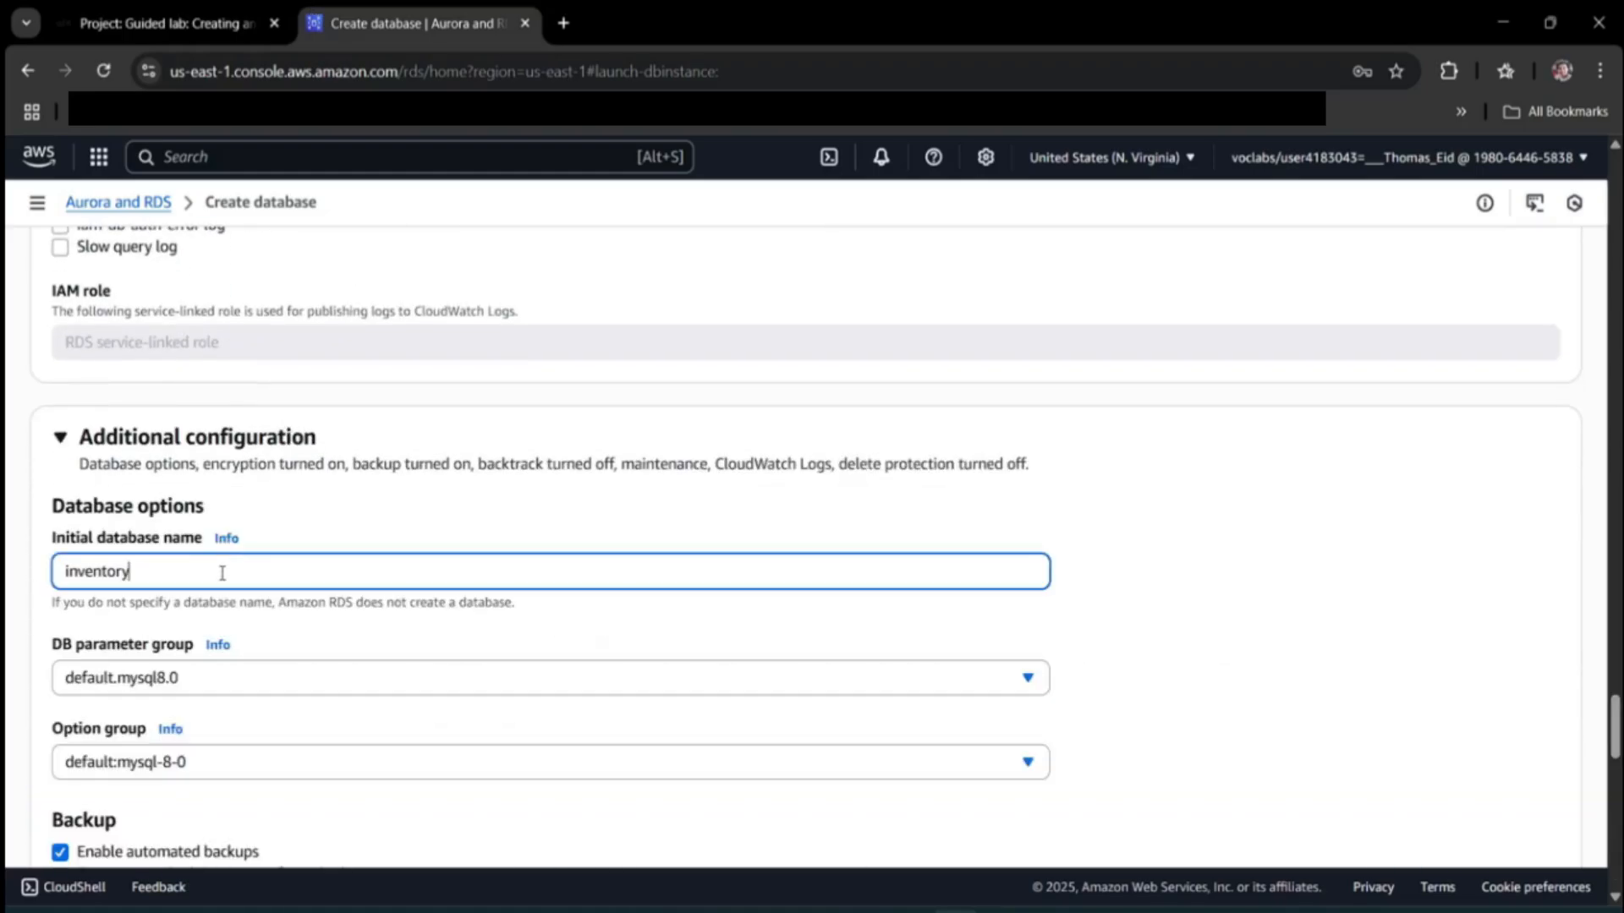
Create the inventory-db database and dismiss the Suggested add-ons dialog.
scroll(511, 652, "down", 5)
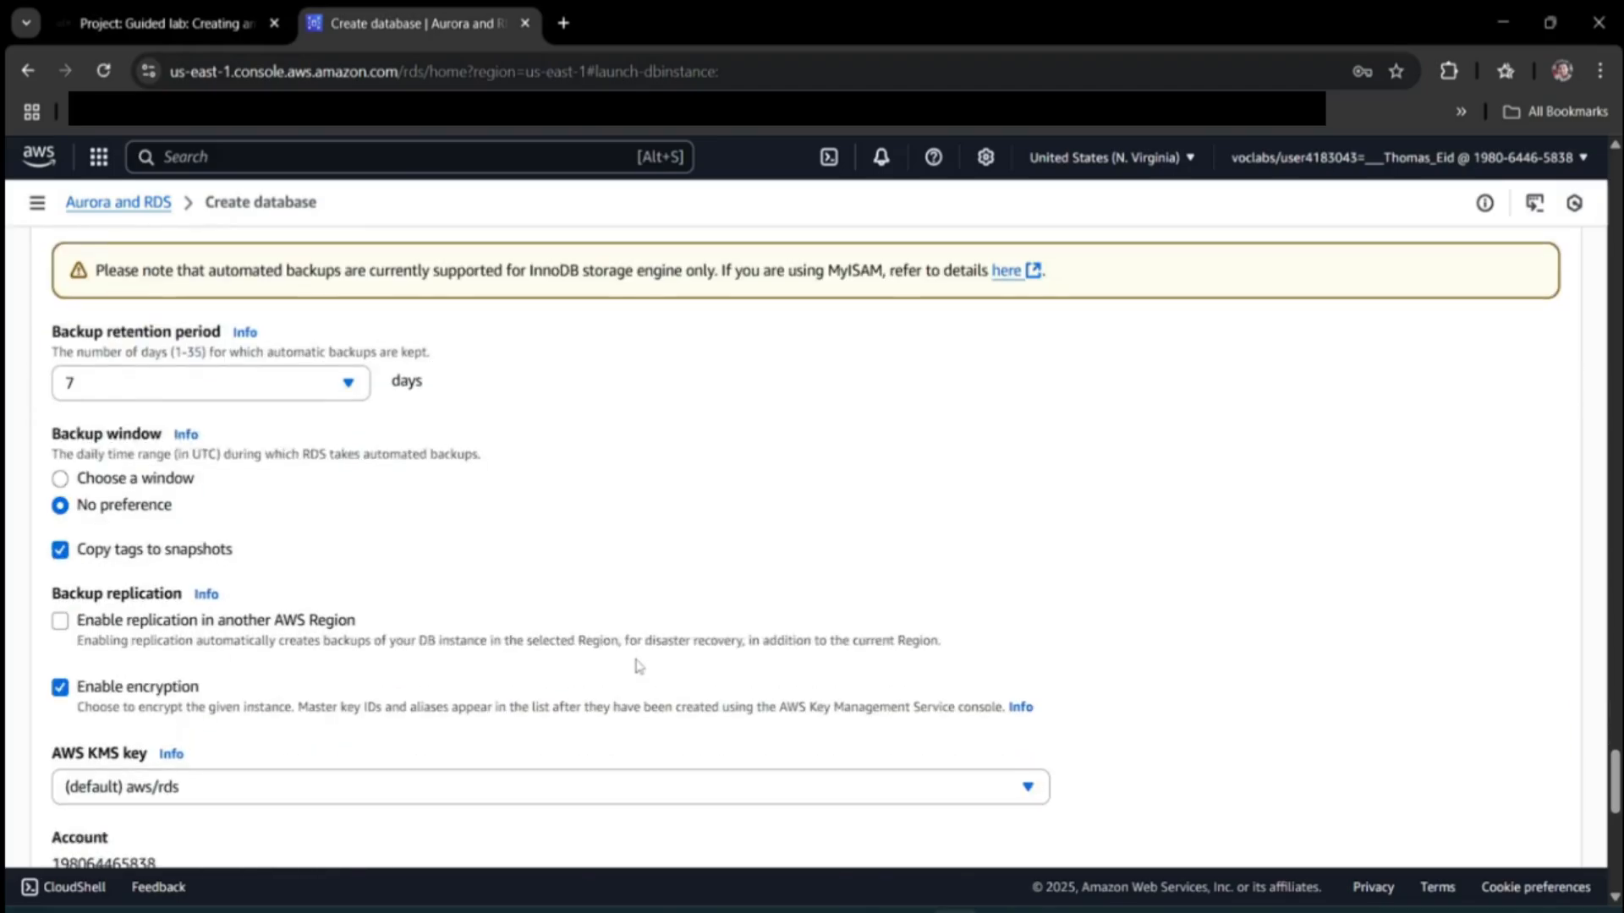
scroll(637, 682, "down", 10)
scroll(647, 671, "down", 1)
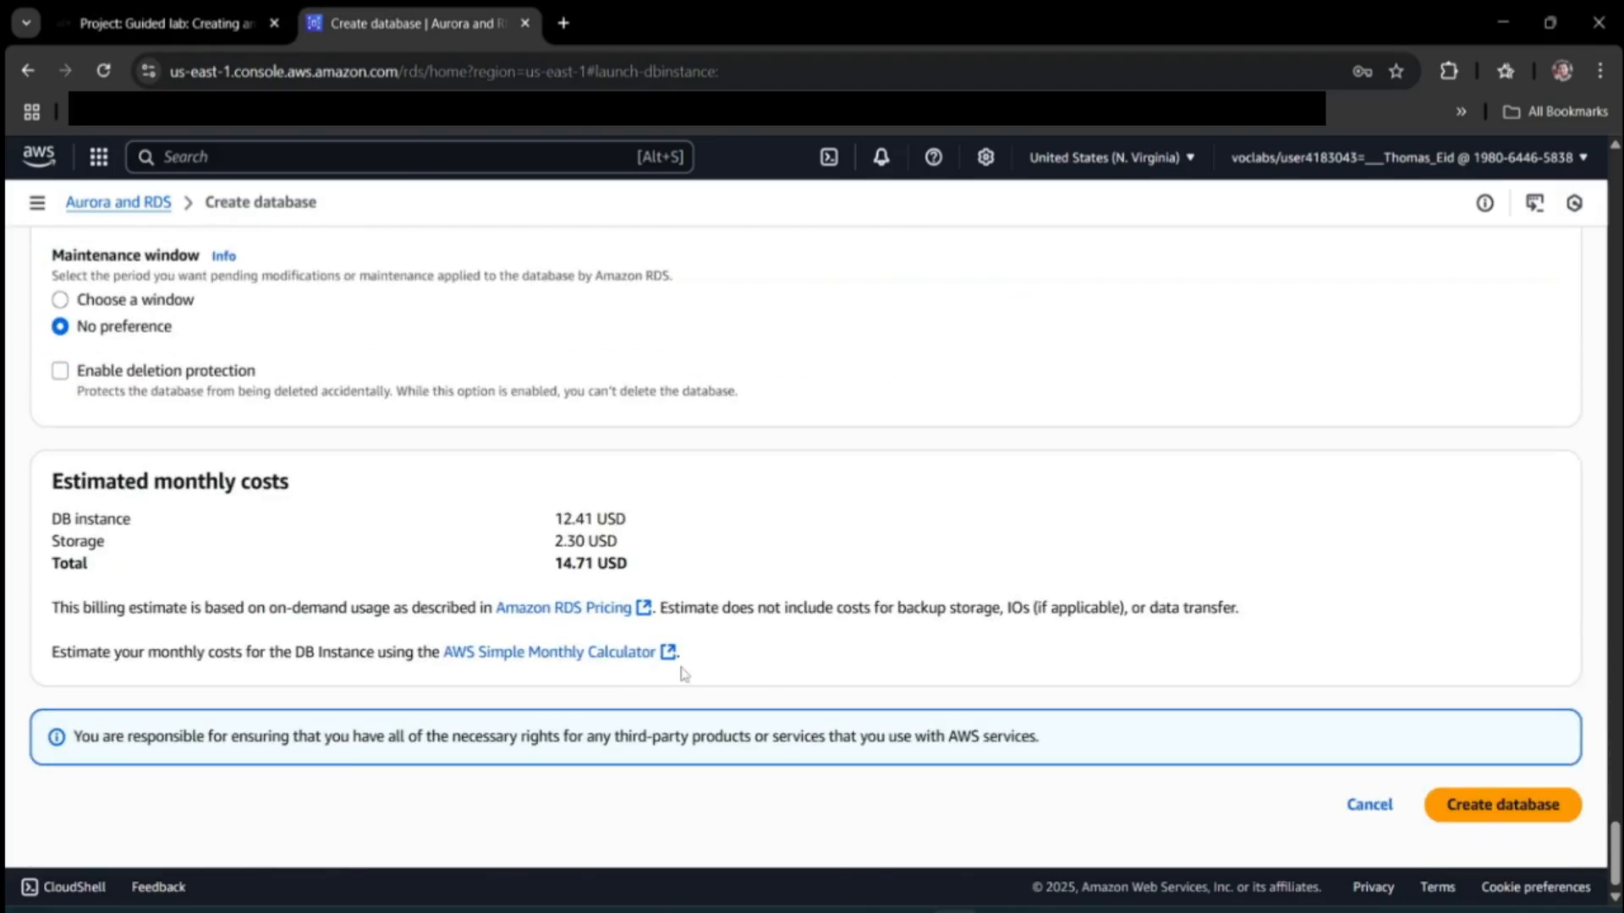
left_click(1493, 808)
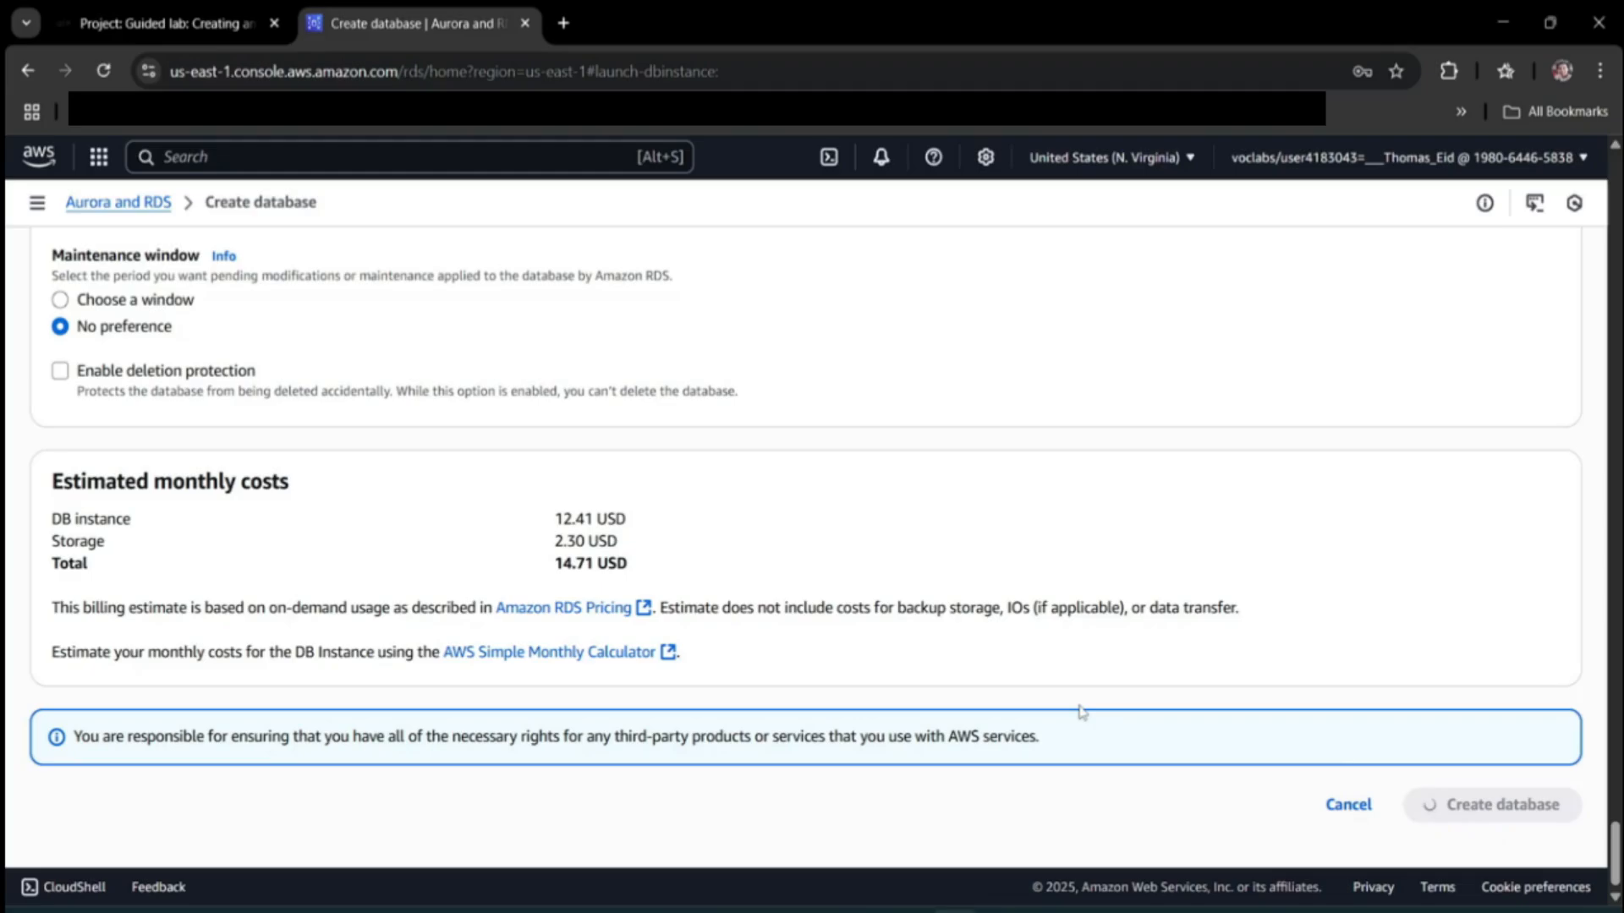
scroll(842, 652, "up", 8)
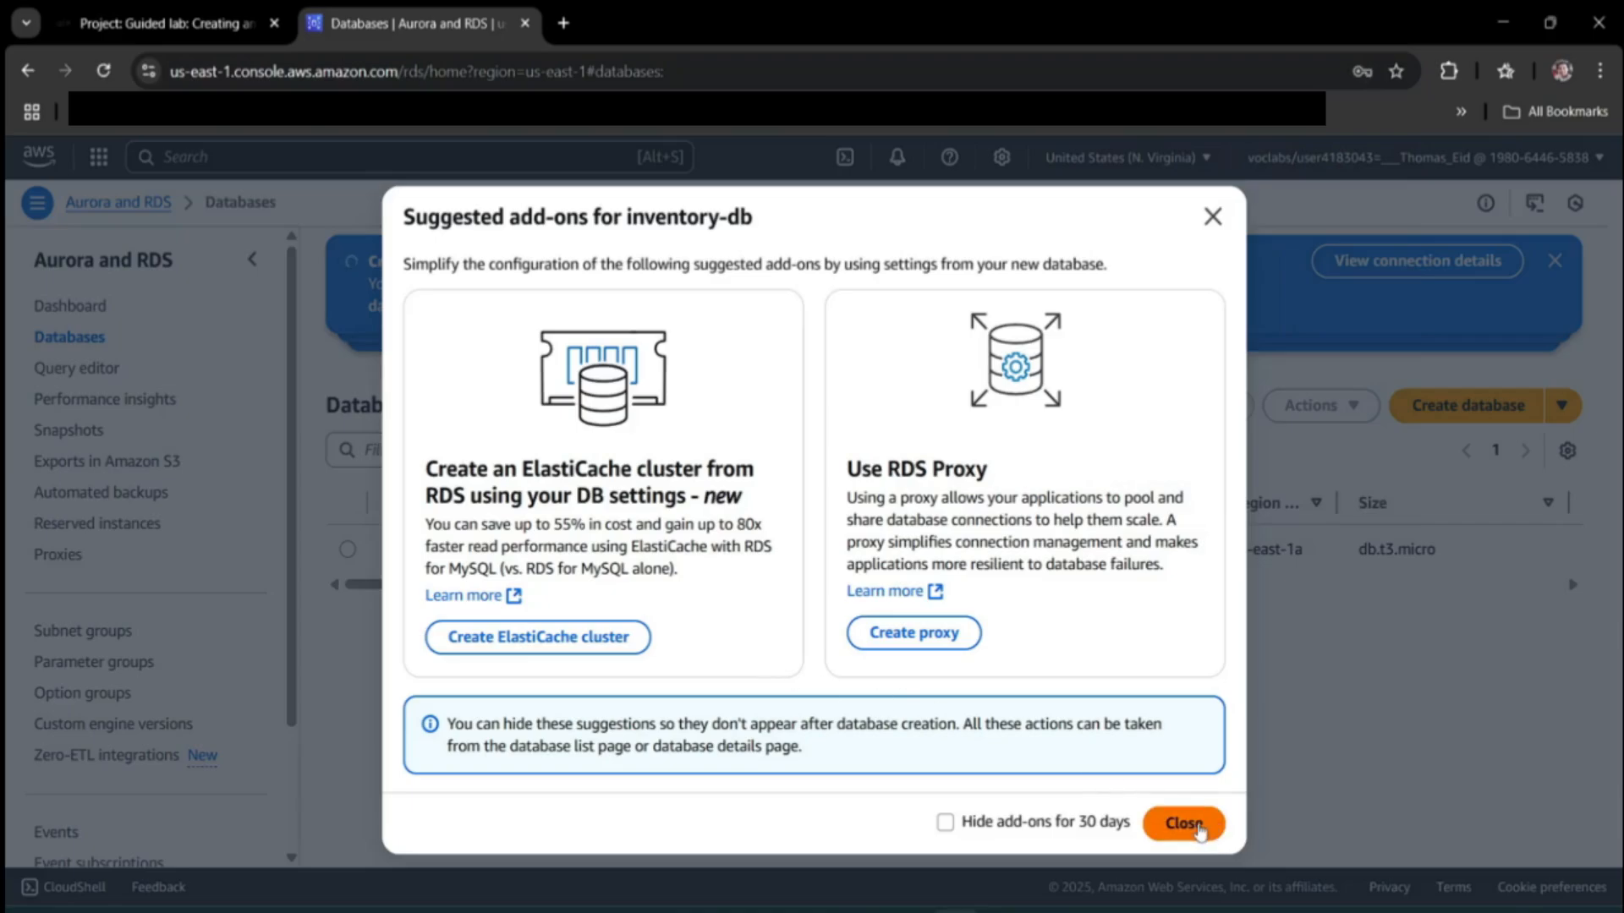
left_click(1199, 829)
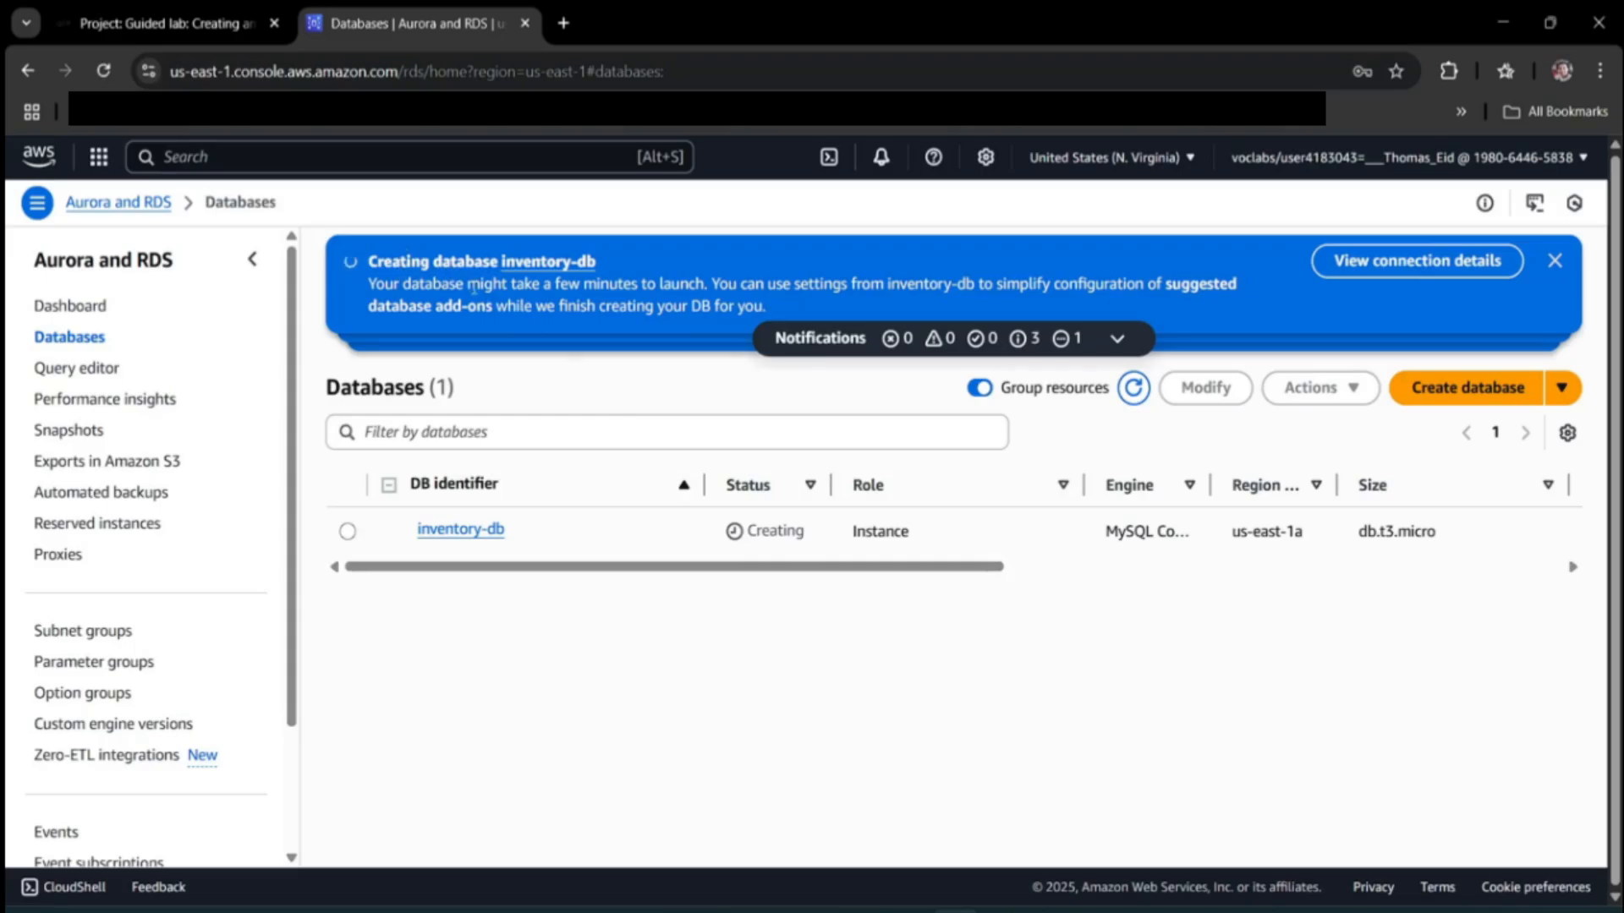
Read the lab's Task 2 section, highlighting its heading and introductory paragraph.
left_click(246, 15)
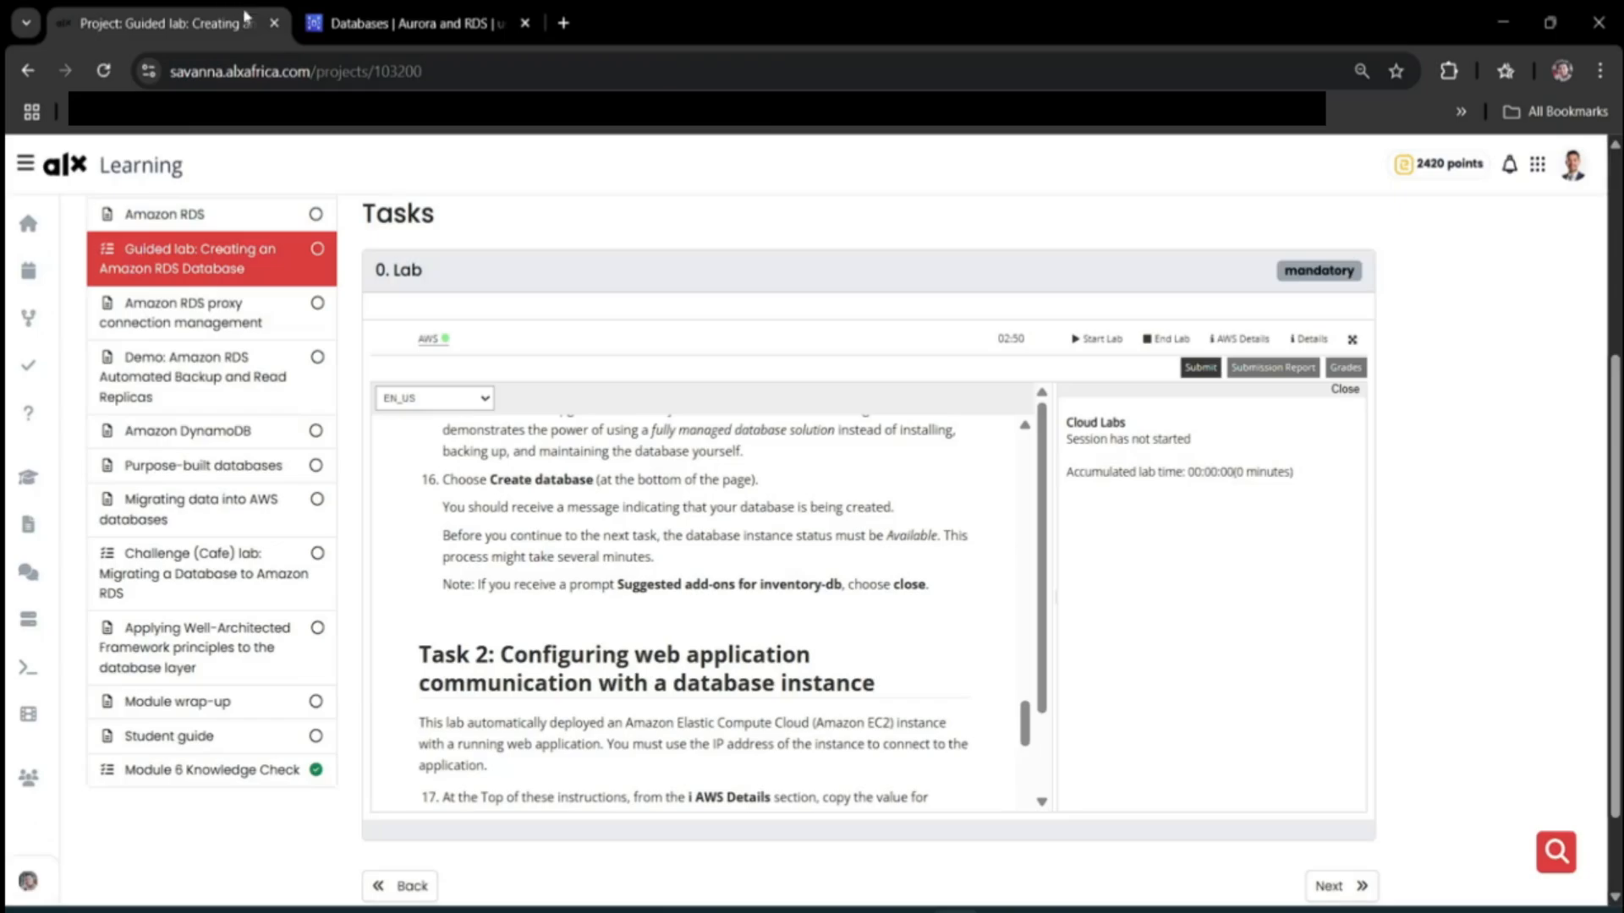
scroll(493, 640, "down", 3)
scroll(554, 600, "up", 1)
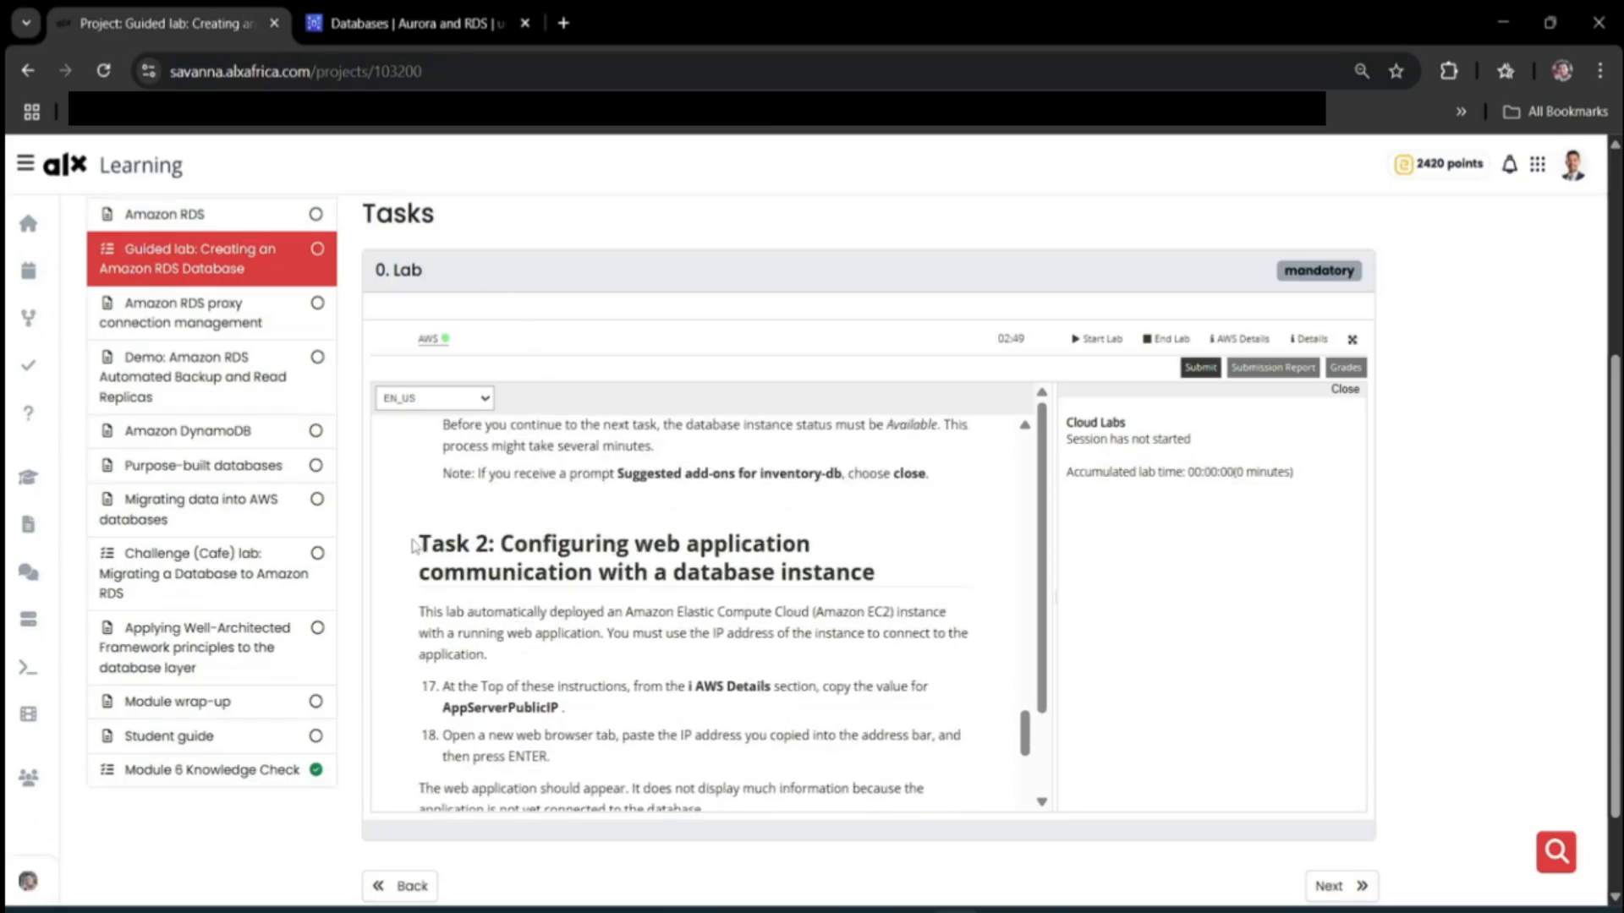
left_click_drag(419, 542, 876, 558)
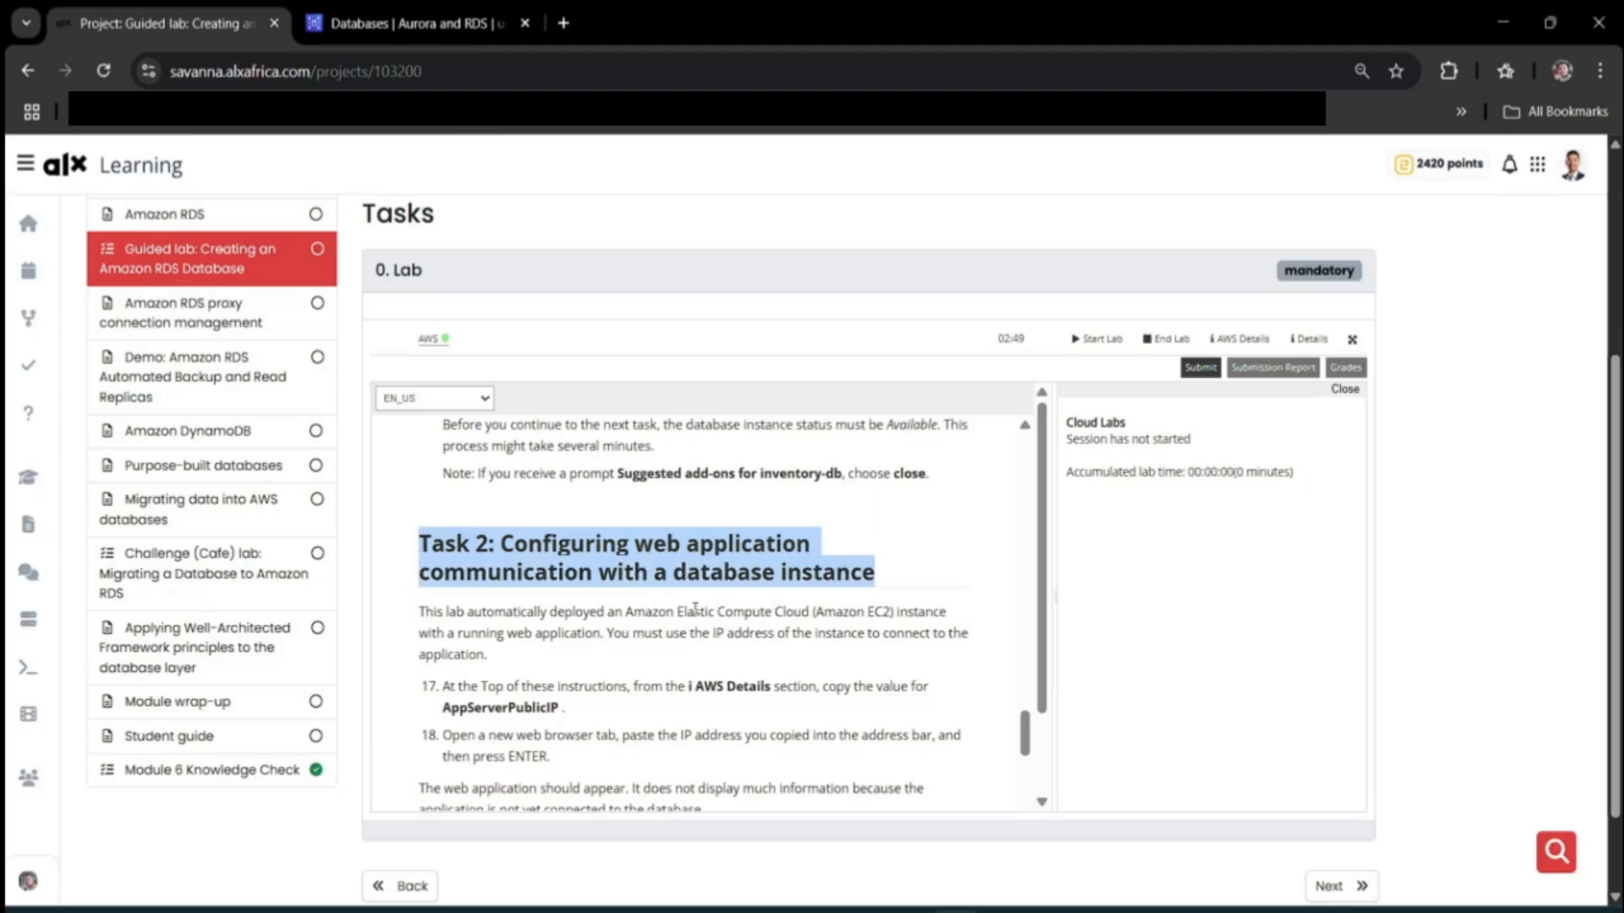
scroll(692, 611, "down", 1)
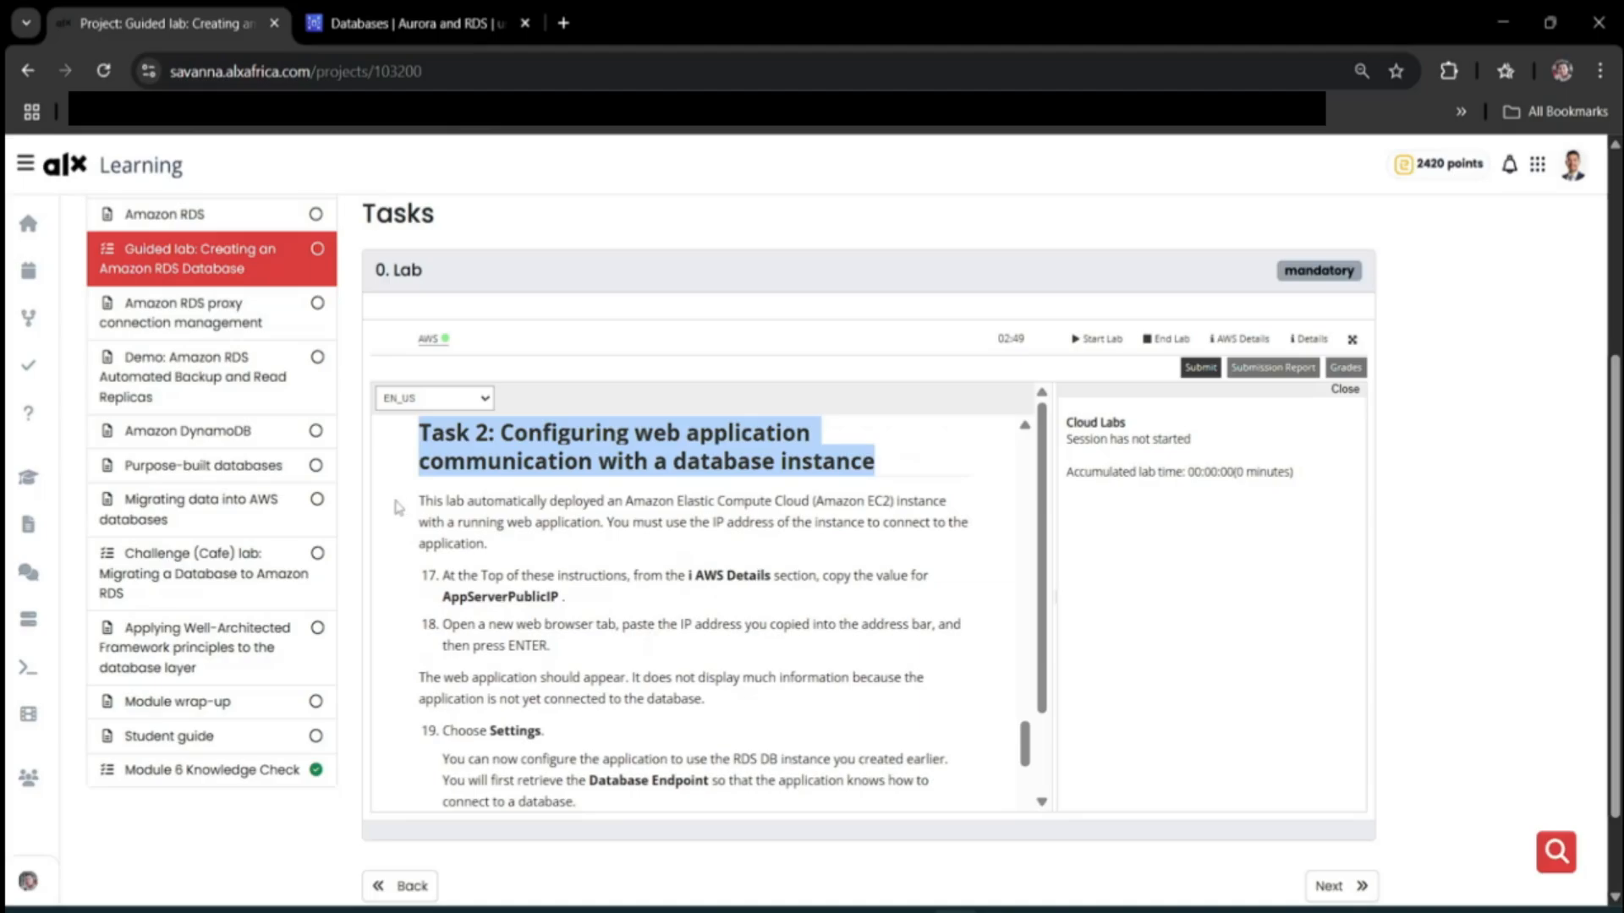
left_click_drag(419, 501, 490, 545)
Open the EC2 Instances list through an ec2 service search.
type("e")
type("c2")
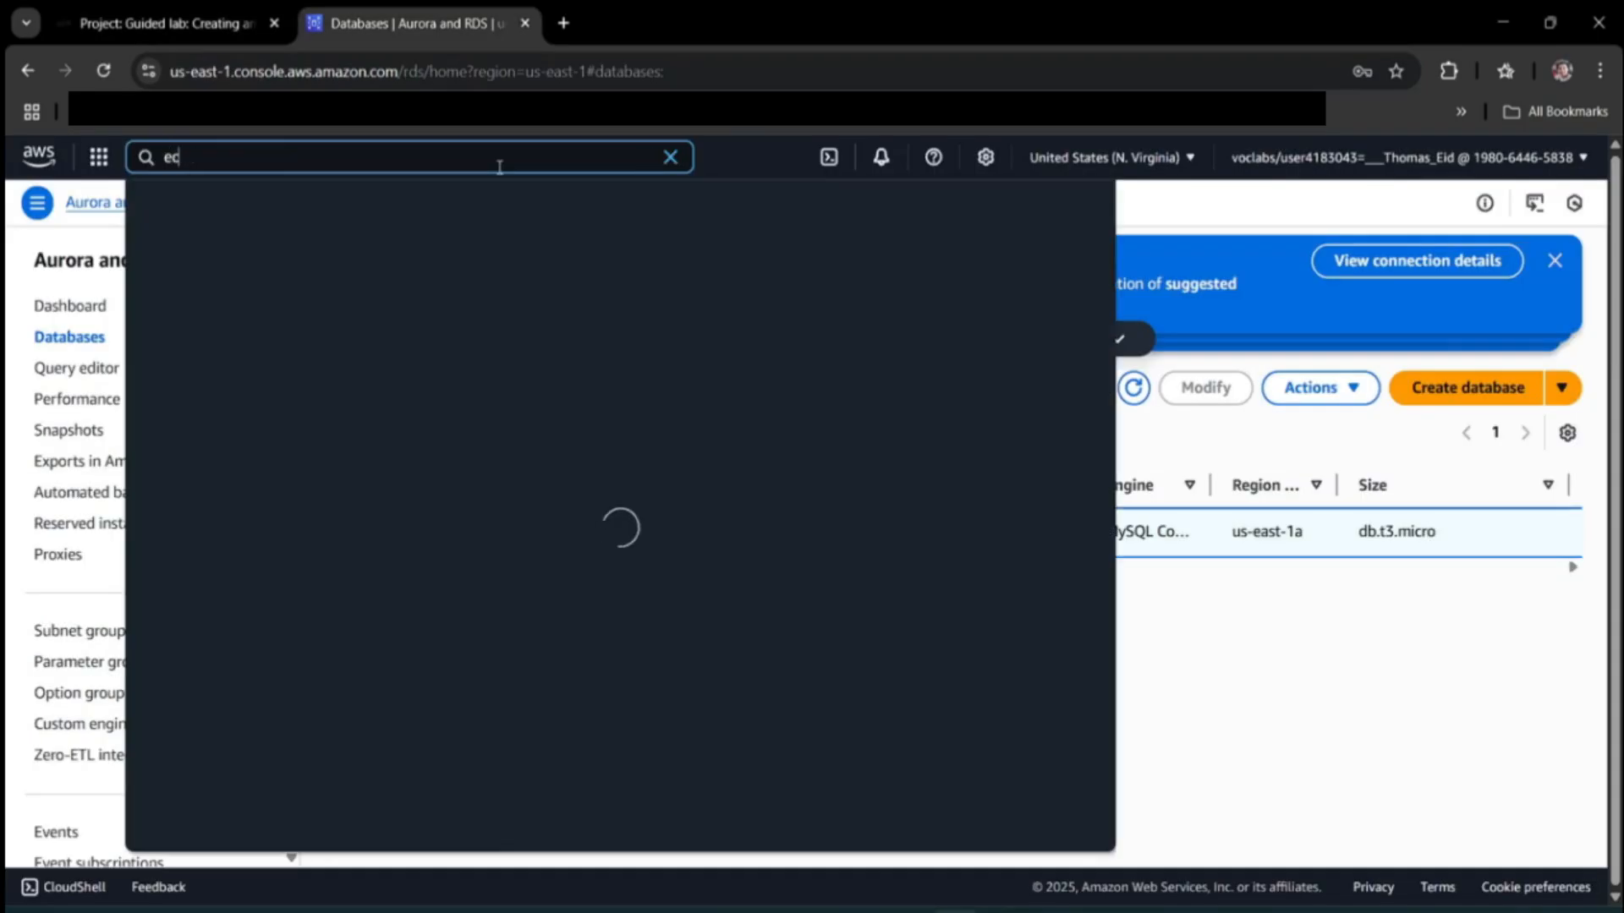
key("Return")
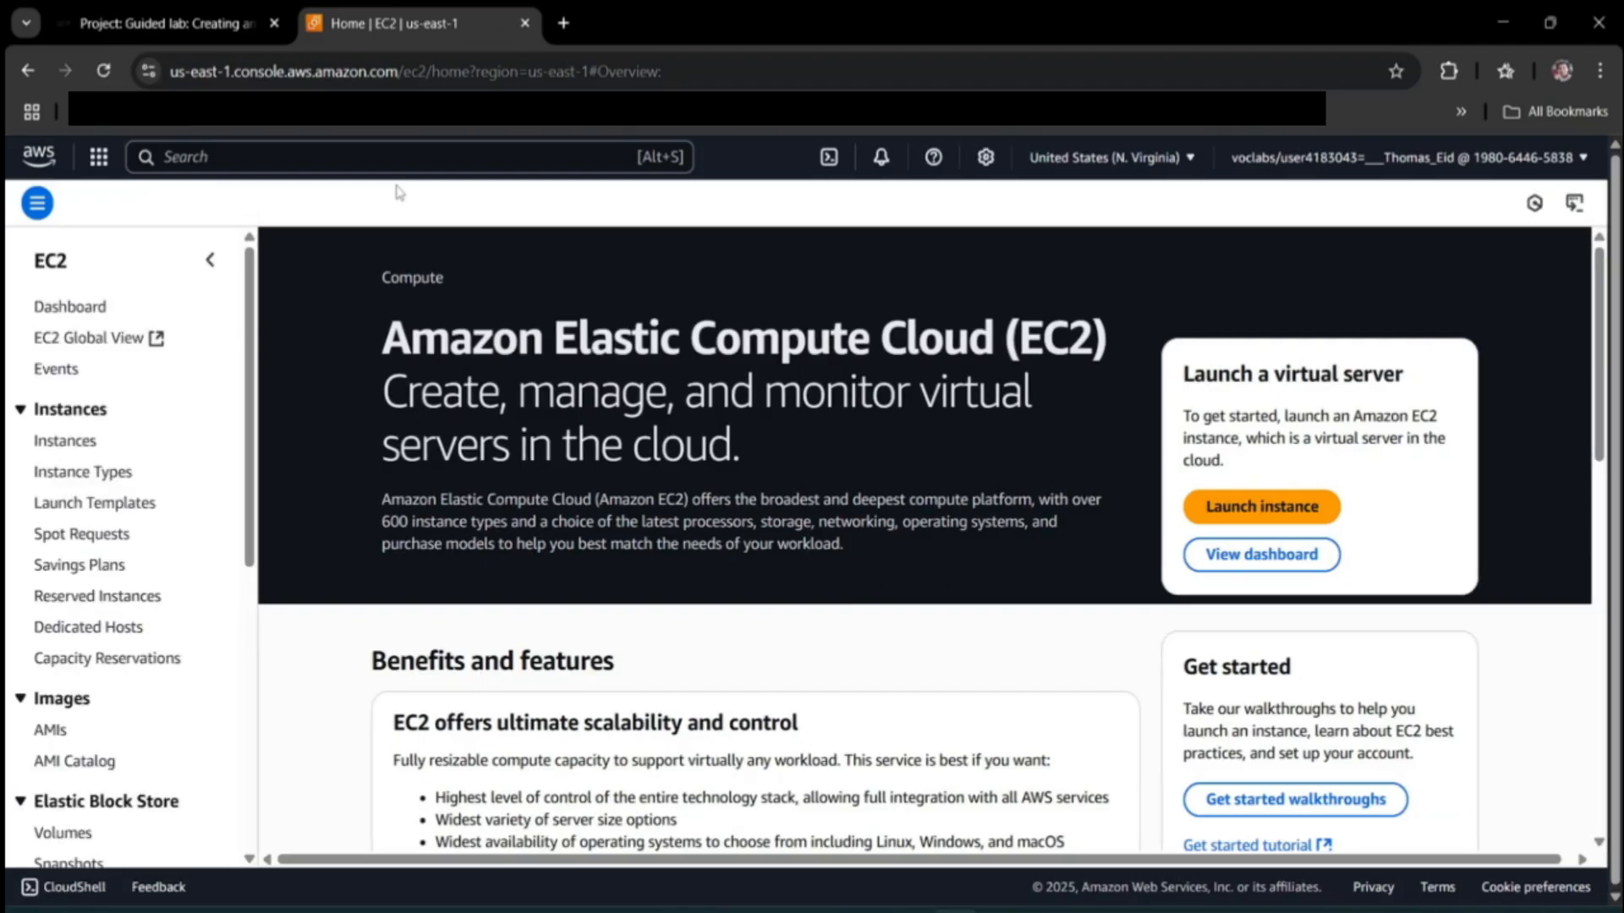
scroll(346, 456, "down", 3)
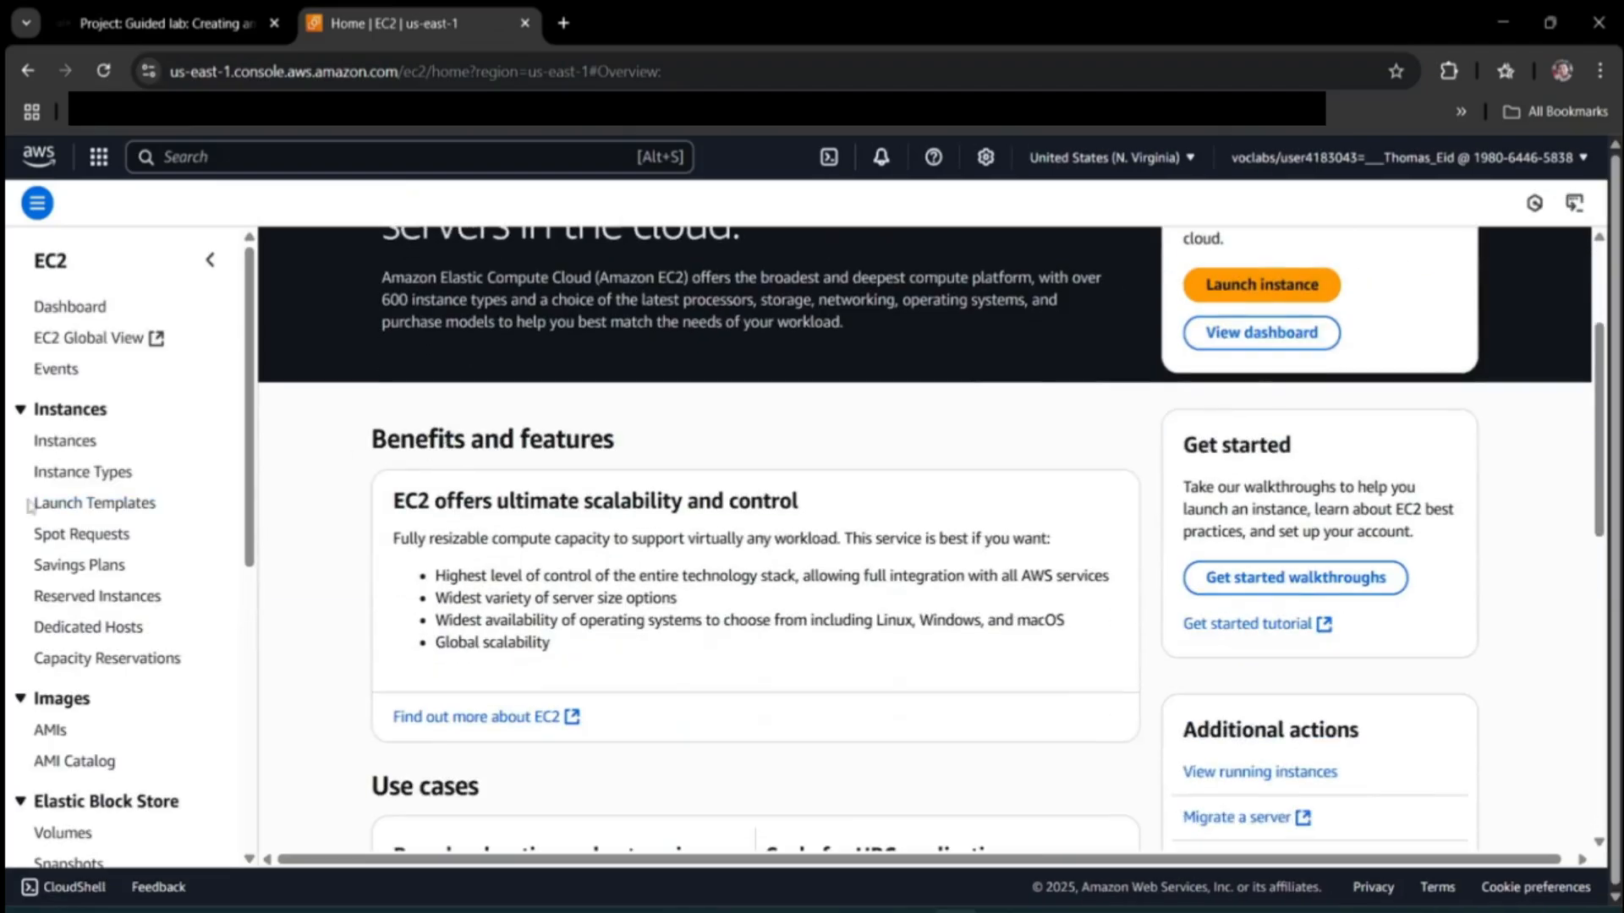
left_click(56, 441)
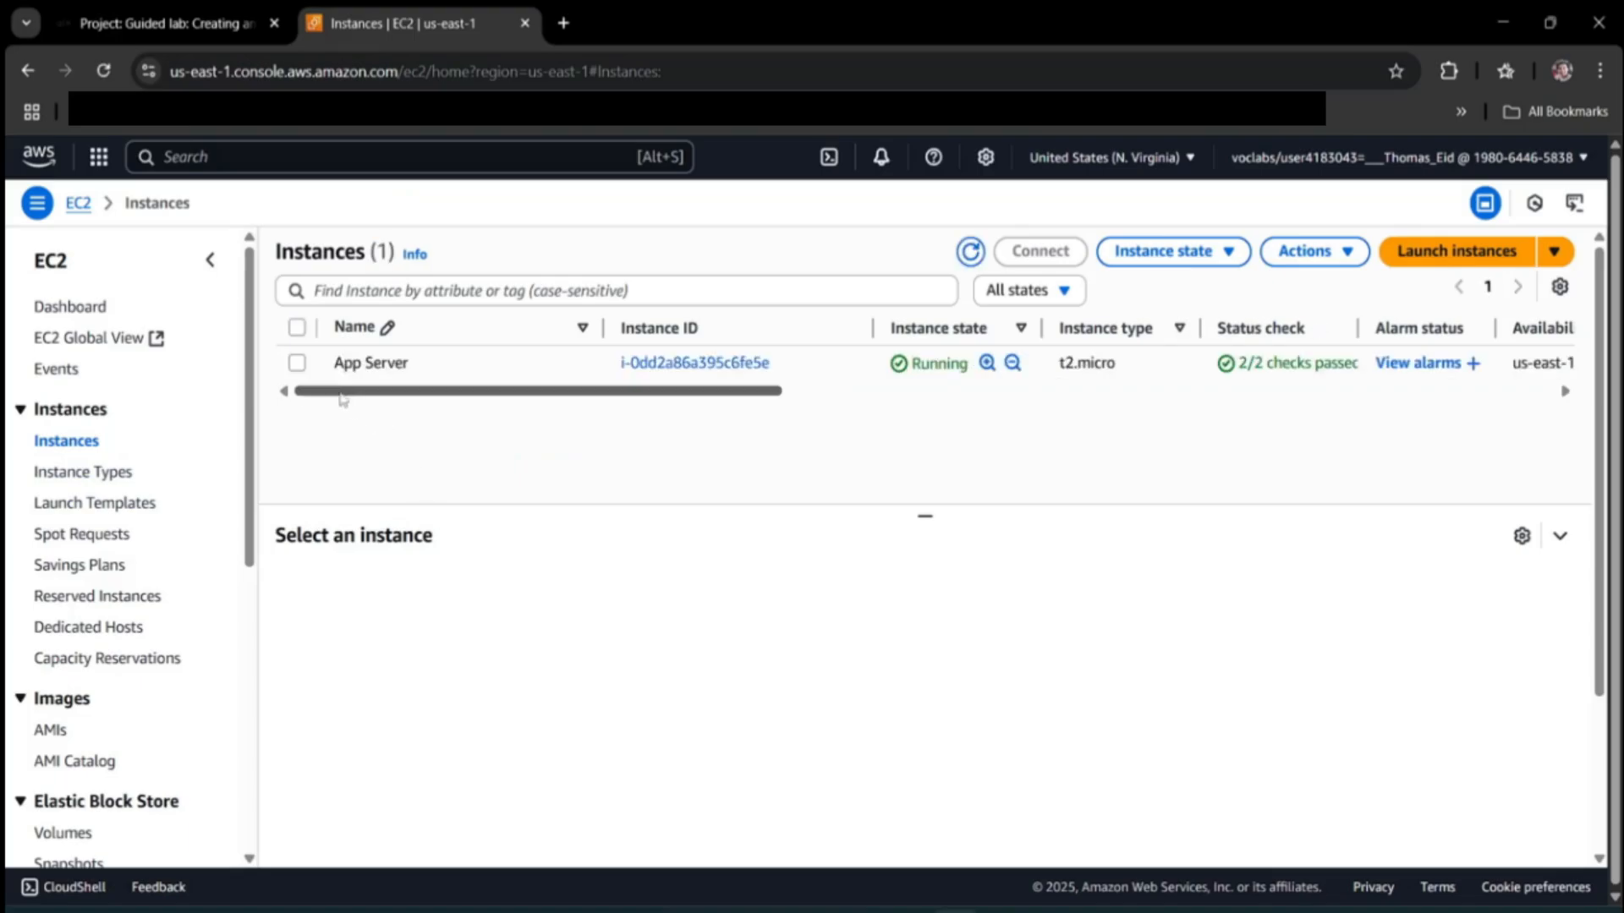
Copy App Server's public IPv4 address 13.218.85.124 and open it in a new tab.
left_click(297, 364)
left_click(718, 693)
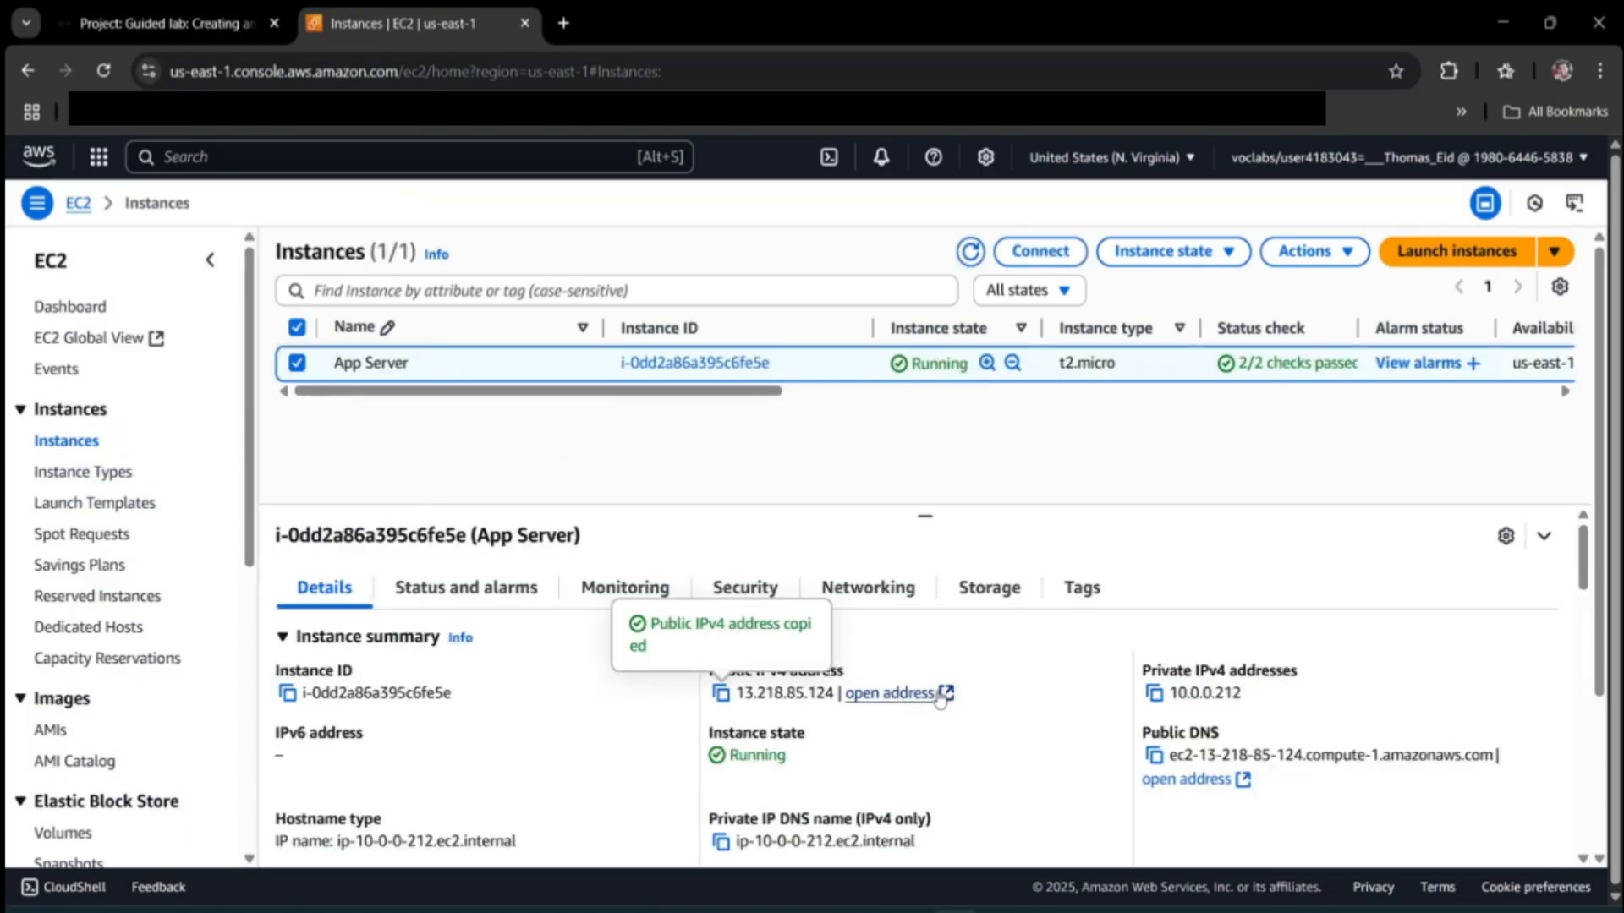
left_click(931, 693)
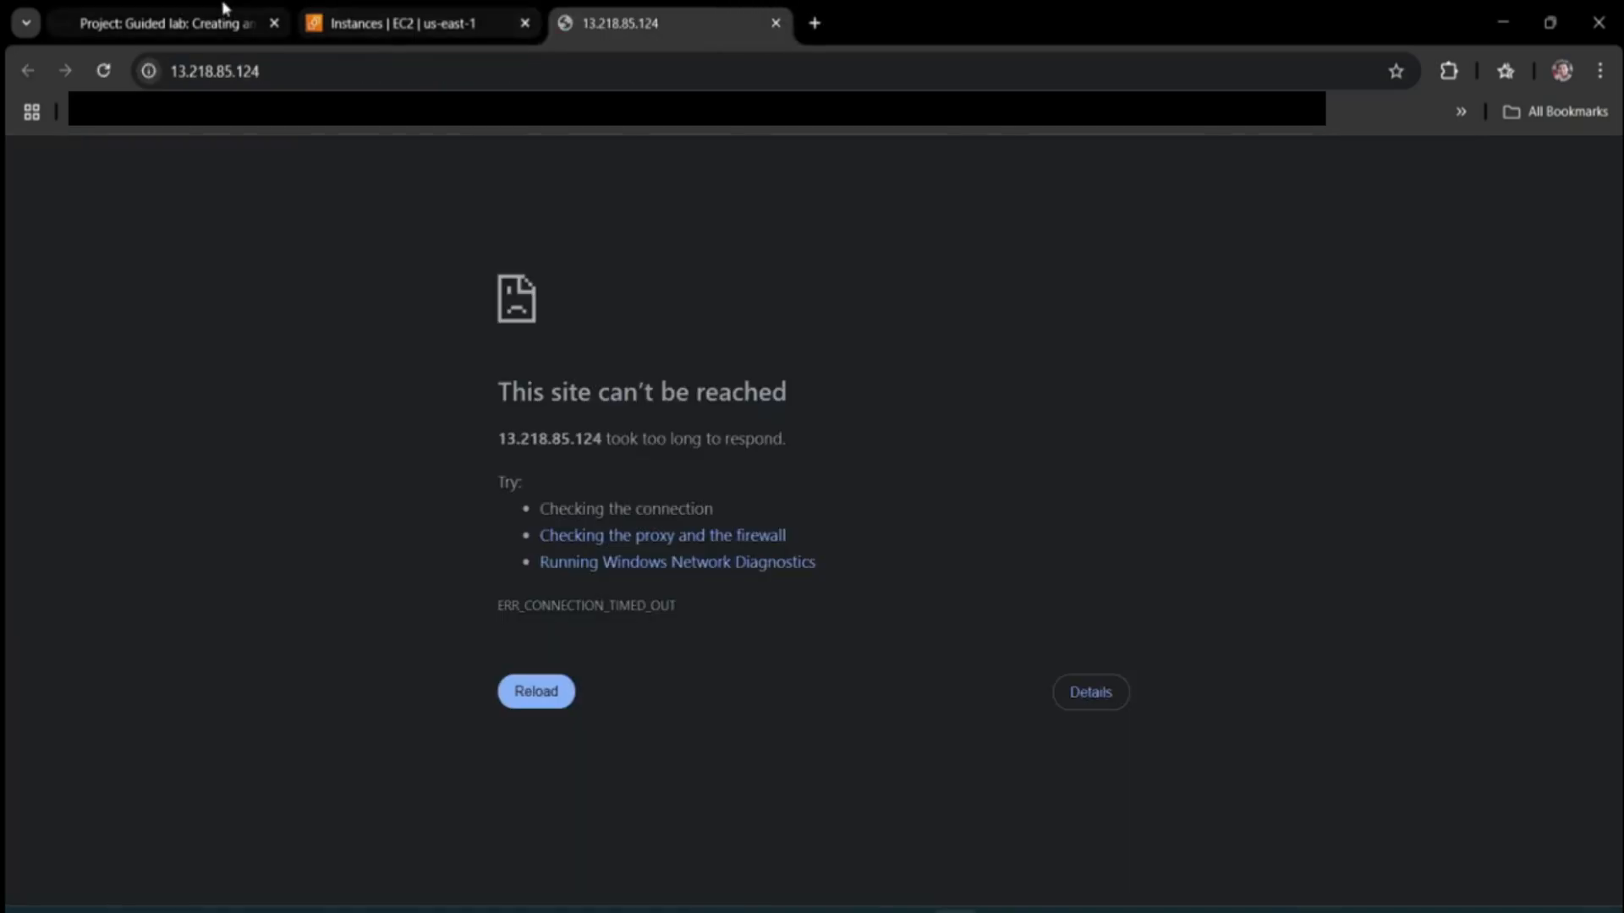
left_click(214, 9)
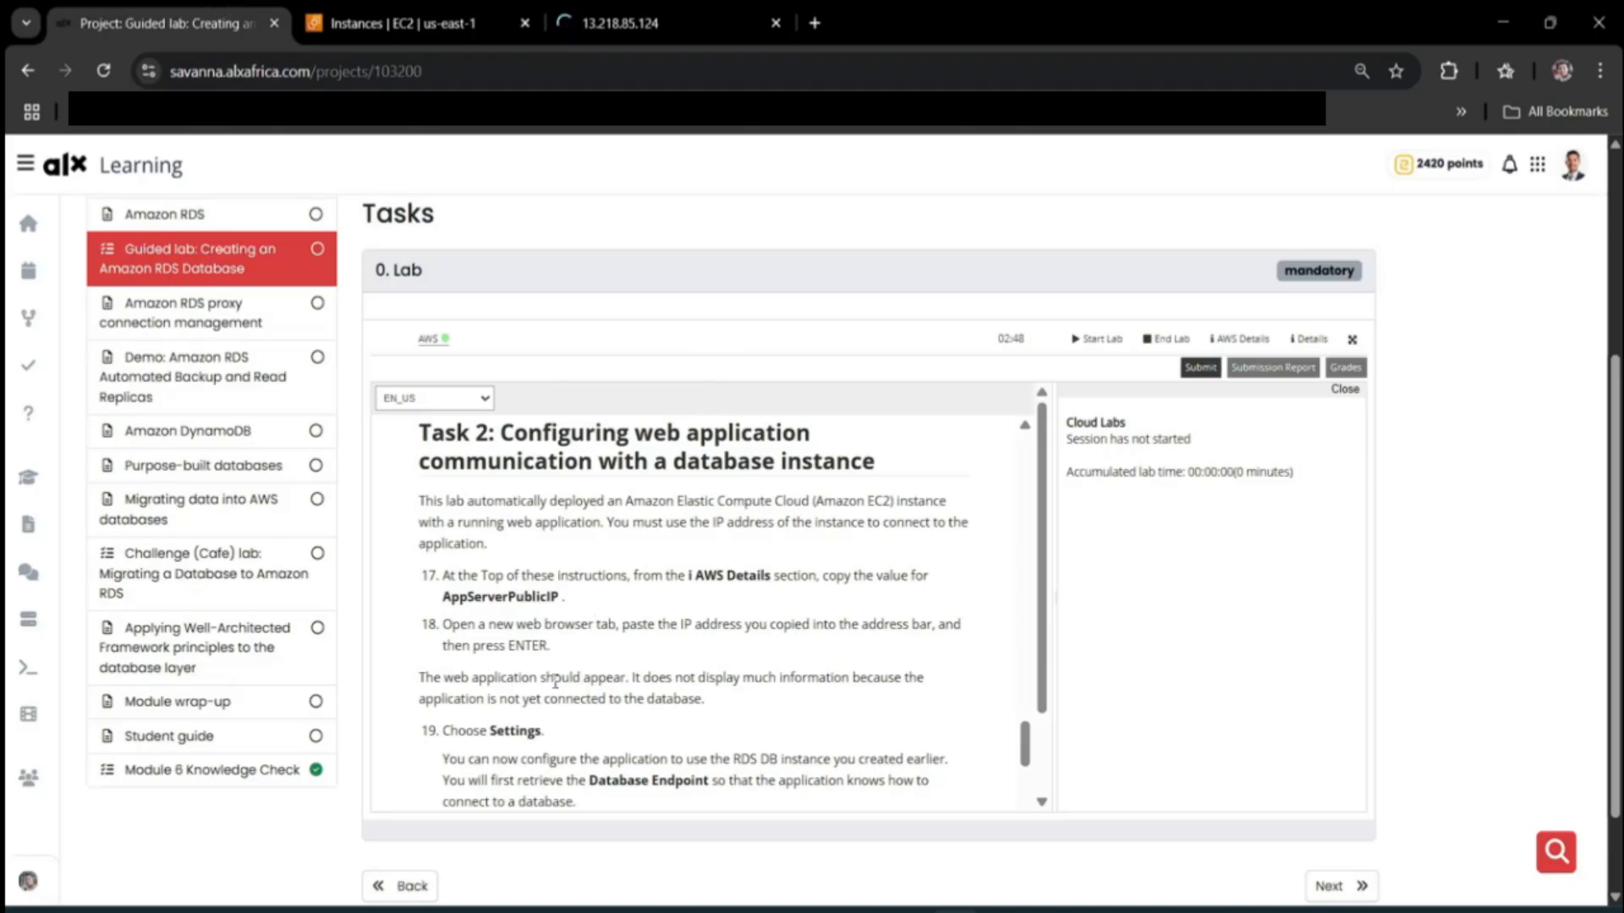
key("ctrl+Tab")
left_click(332, 161)
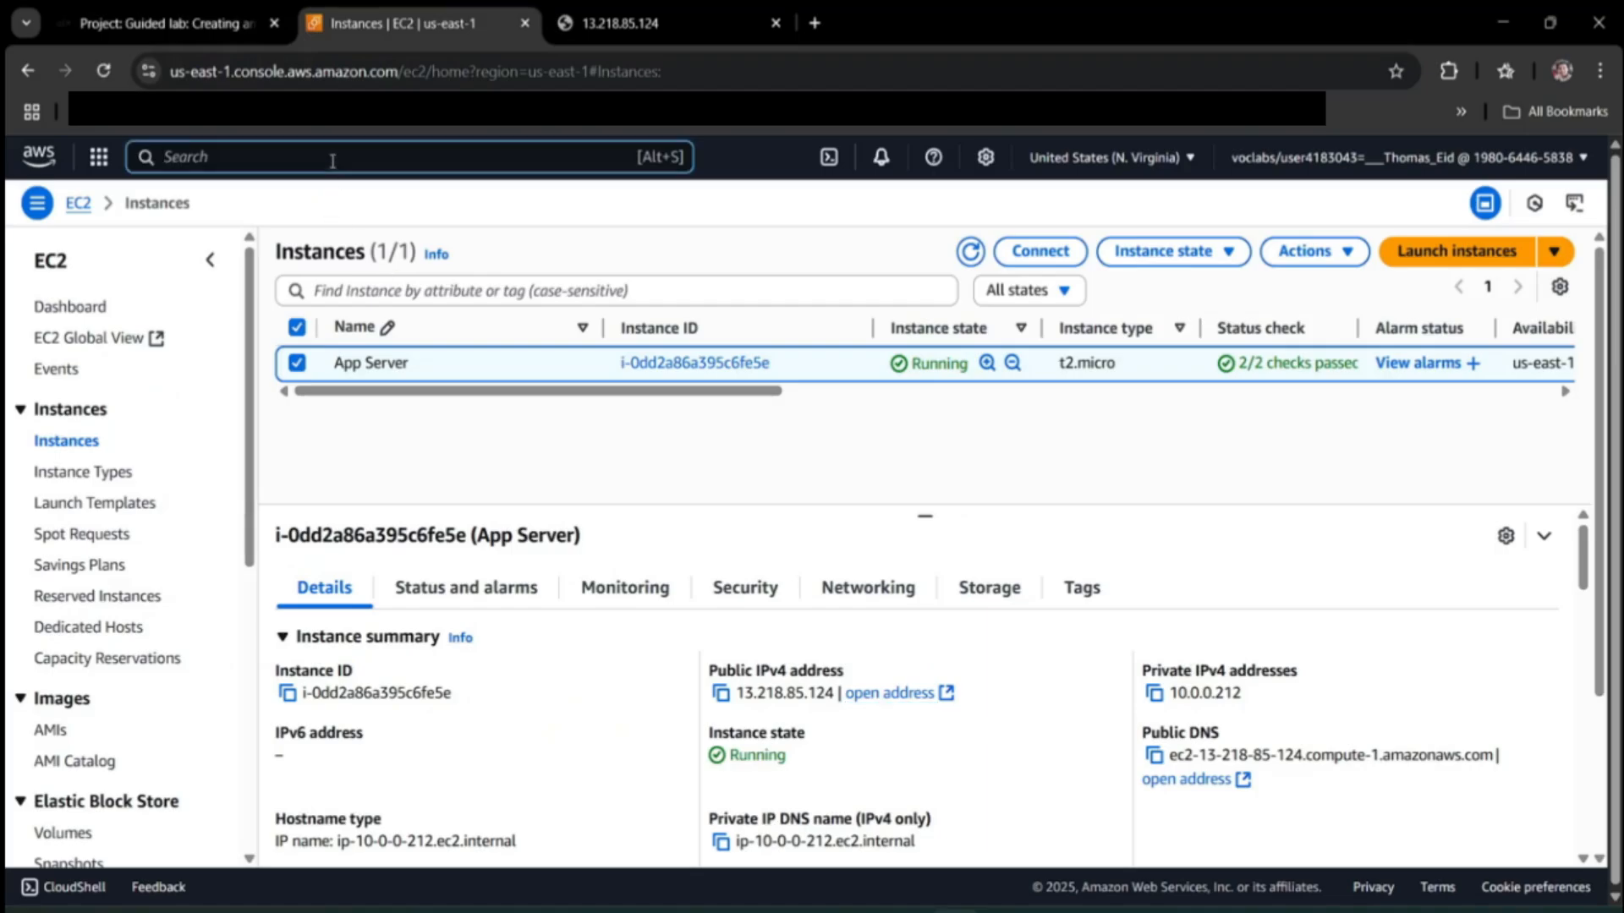
Go to the RDS Databases list and select inventory-db, following lab step 22.
type("rds")
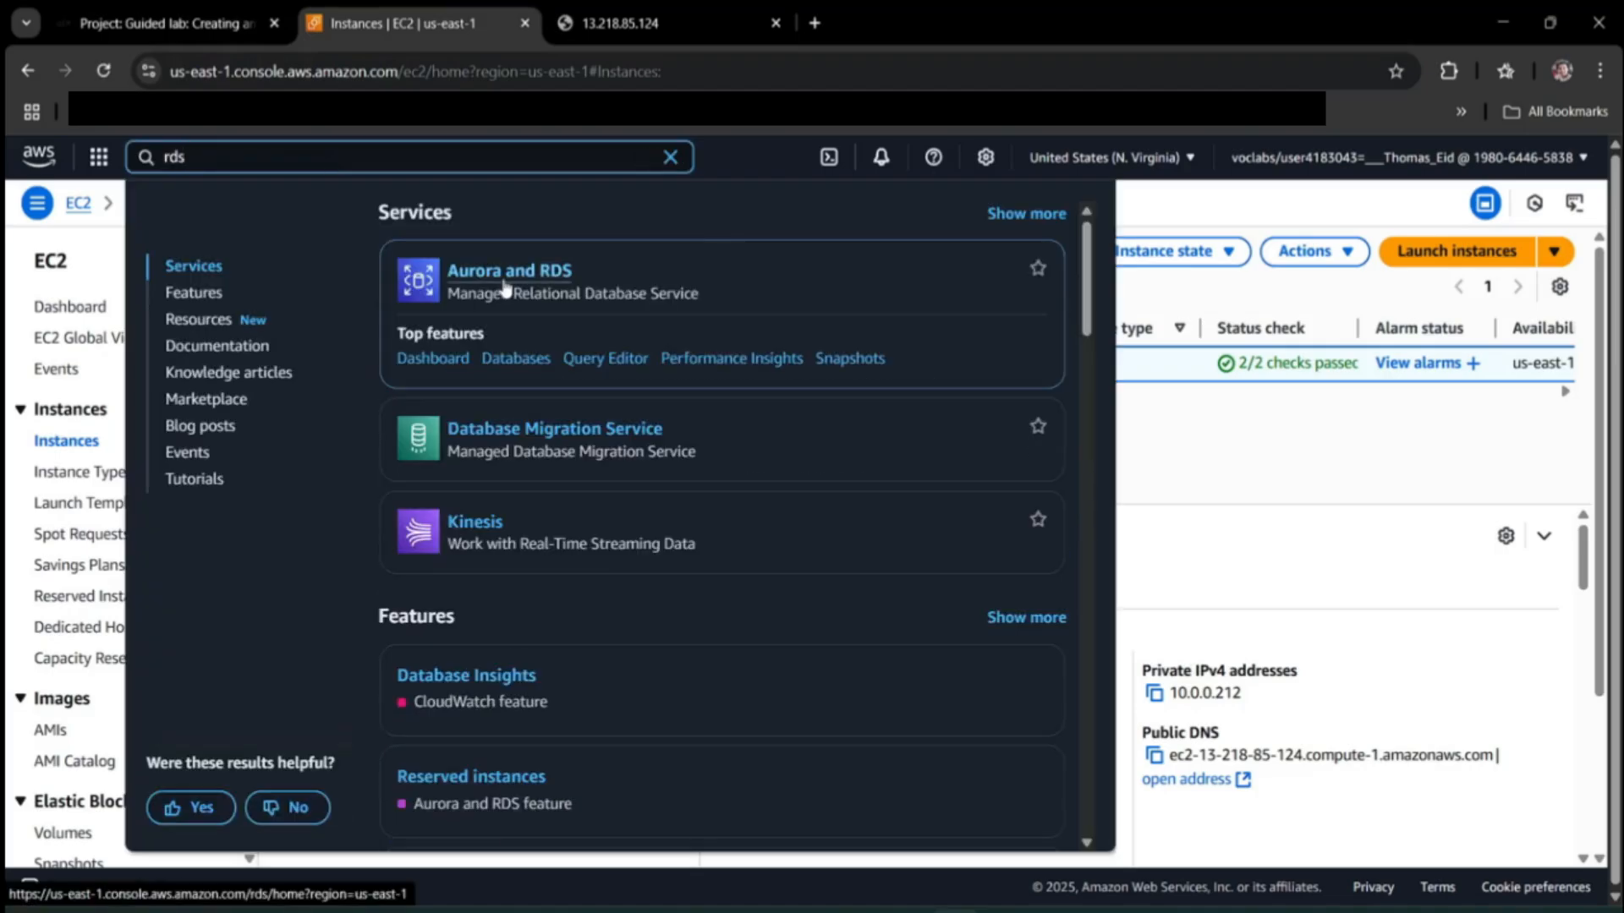
left_click(505, 272)
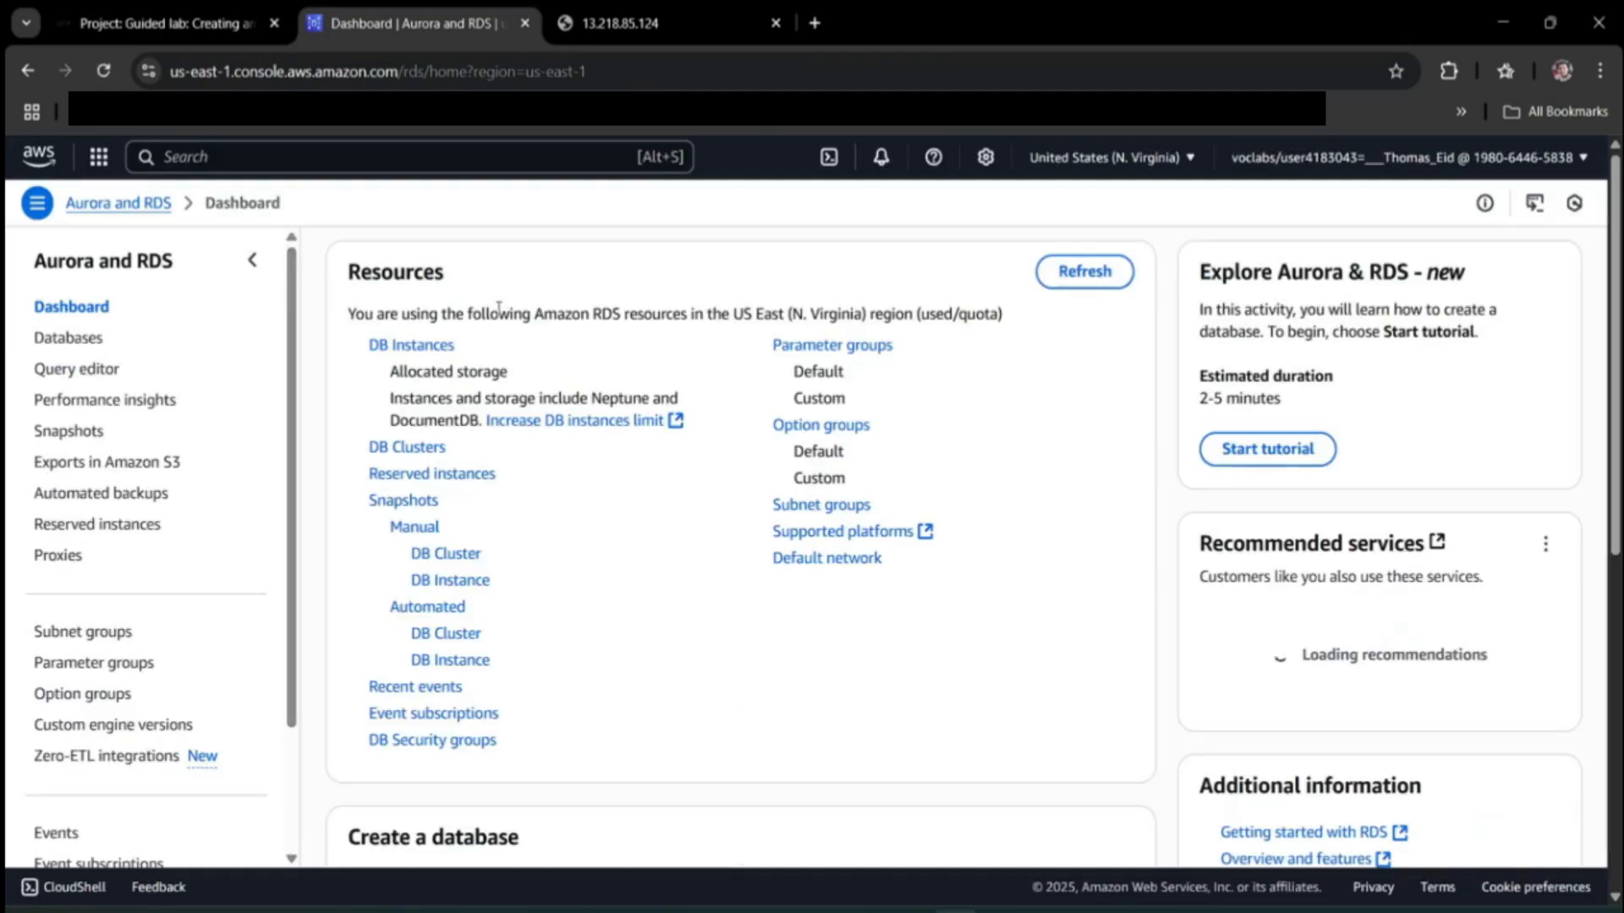
left_click(146, 9)
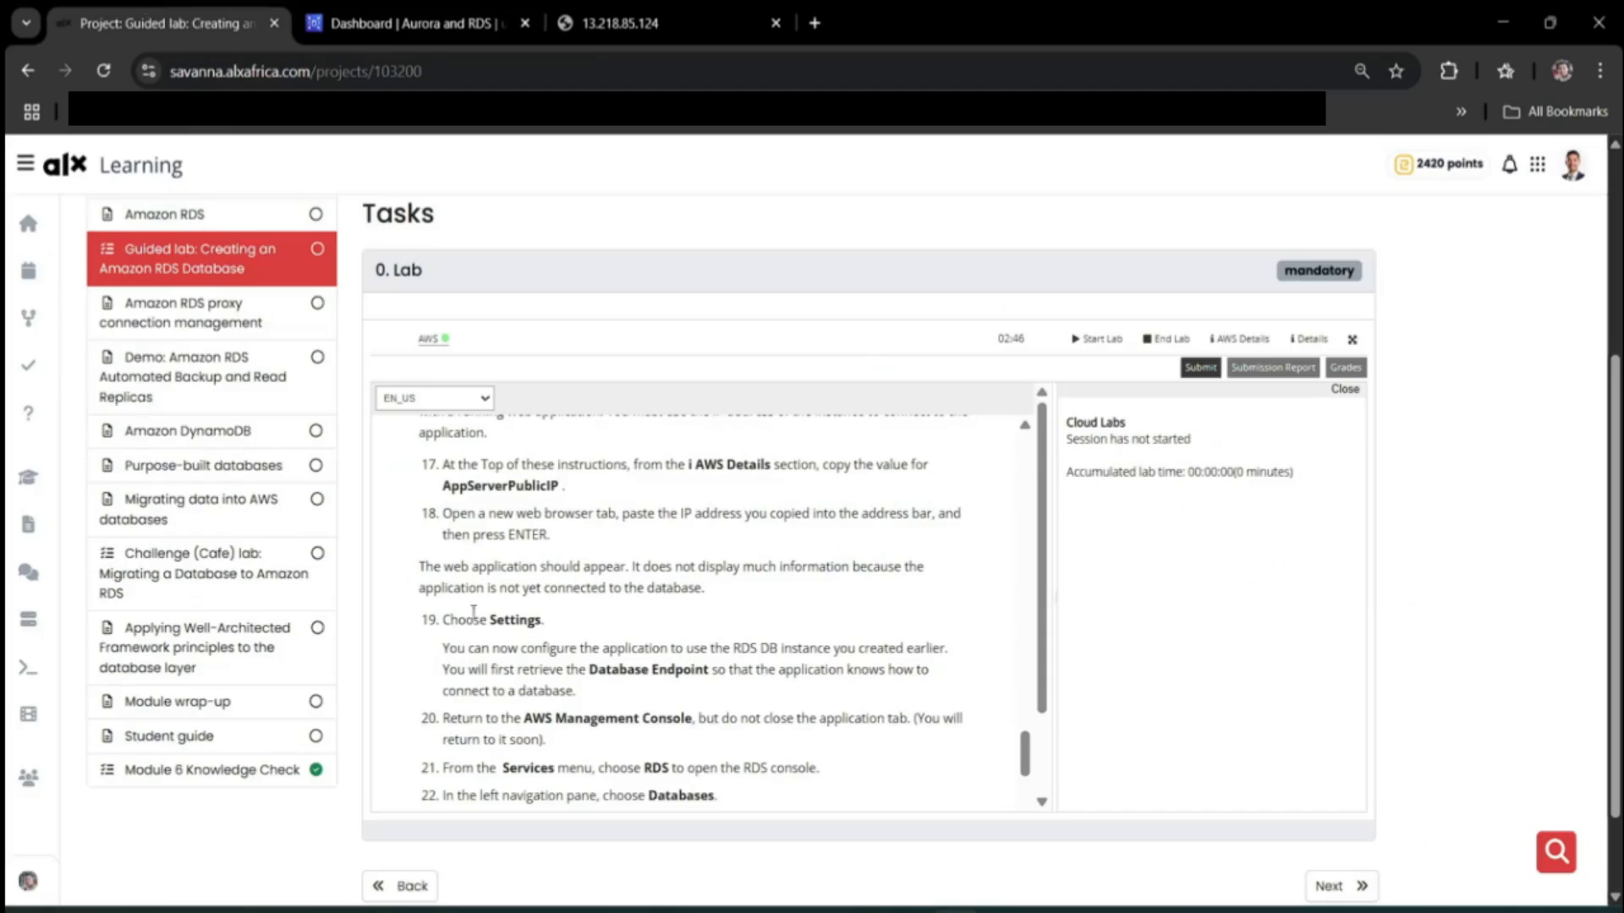
scroll(590, 647, "down", 5)
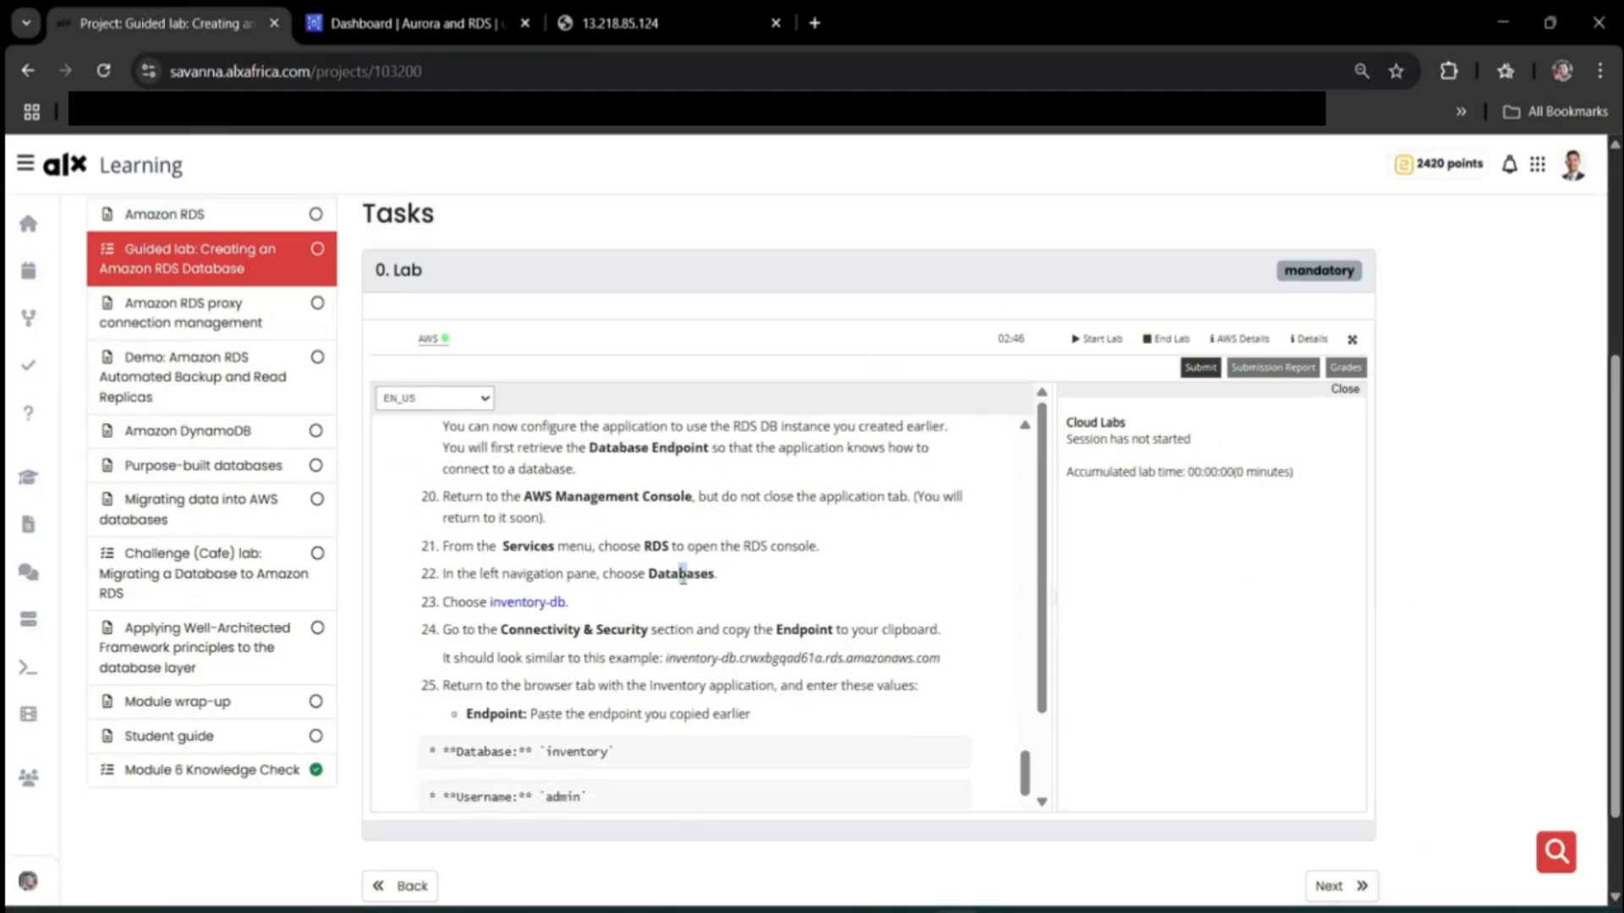
double_click(683, 575)
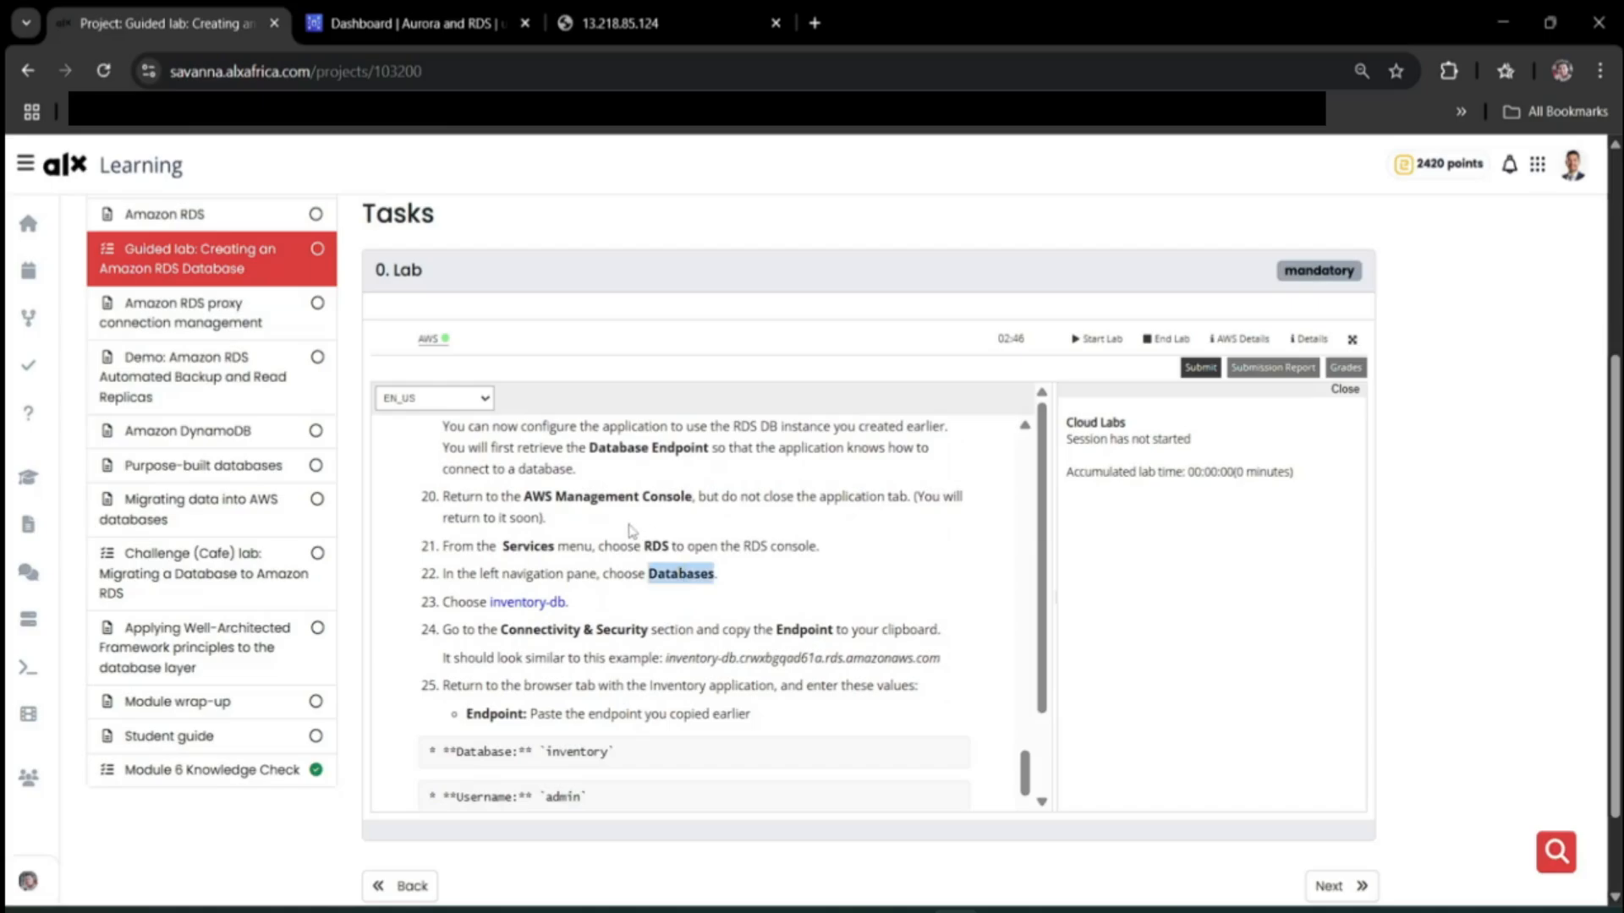
left_click(440, 23)
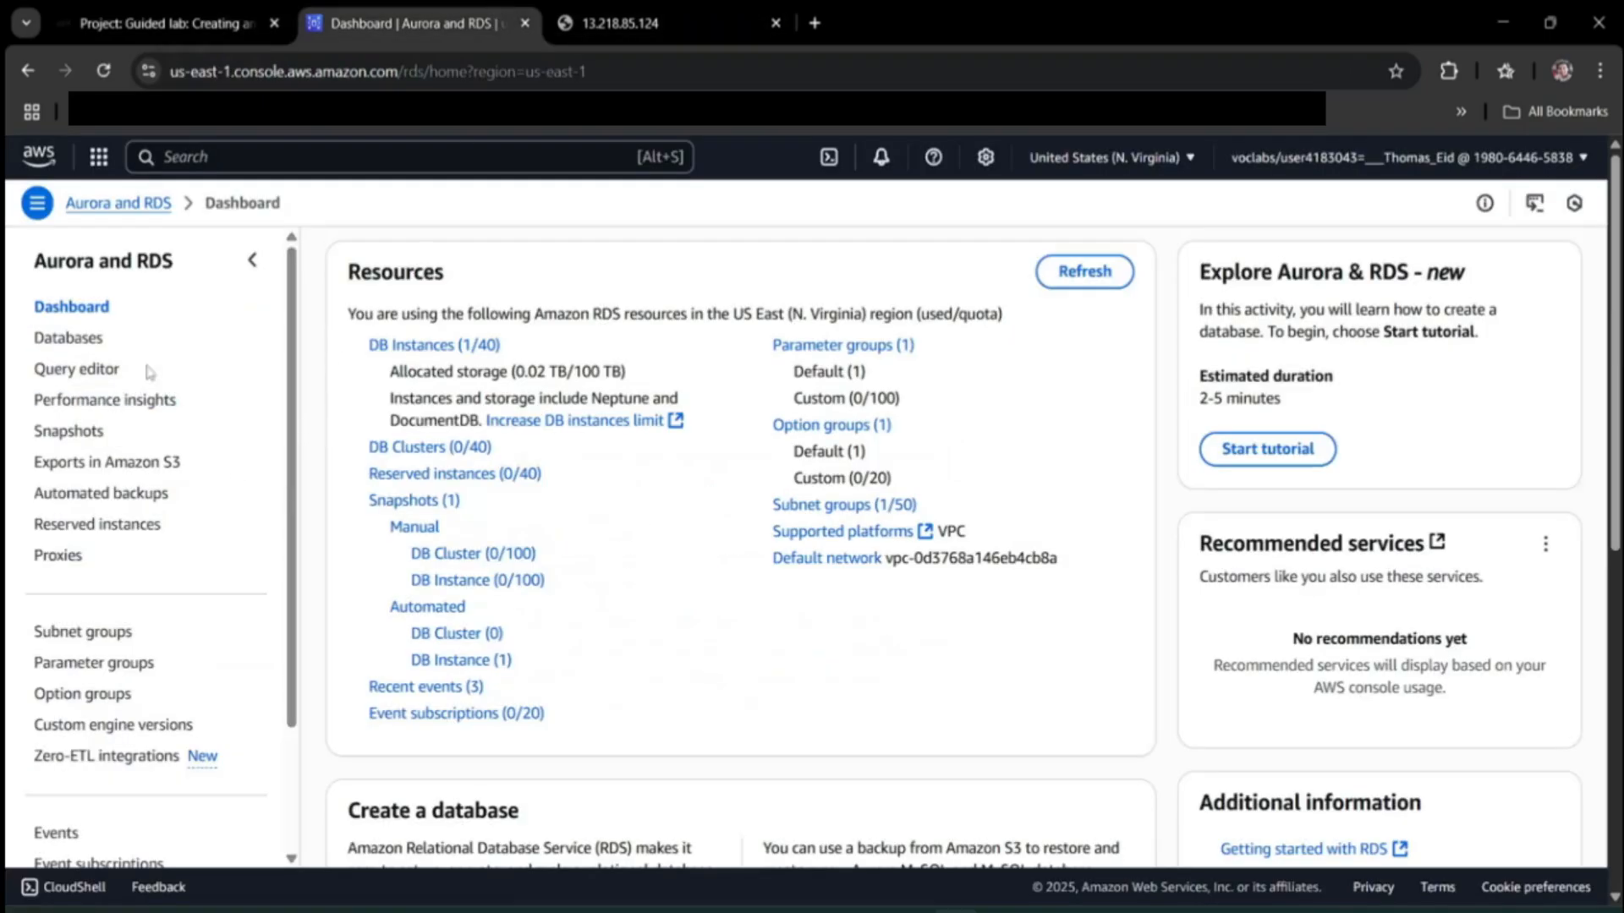
left_click(94, 340)
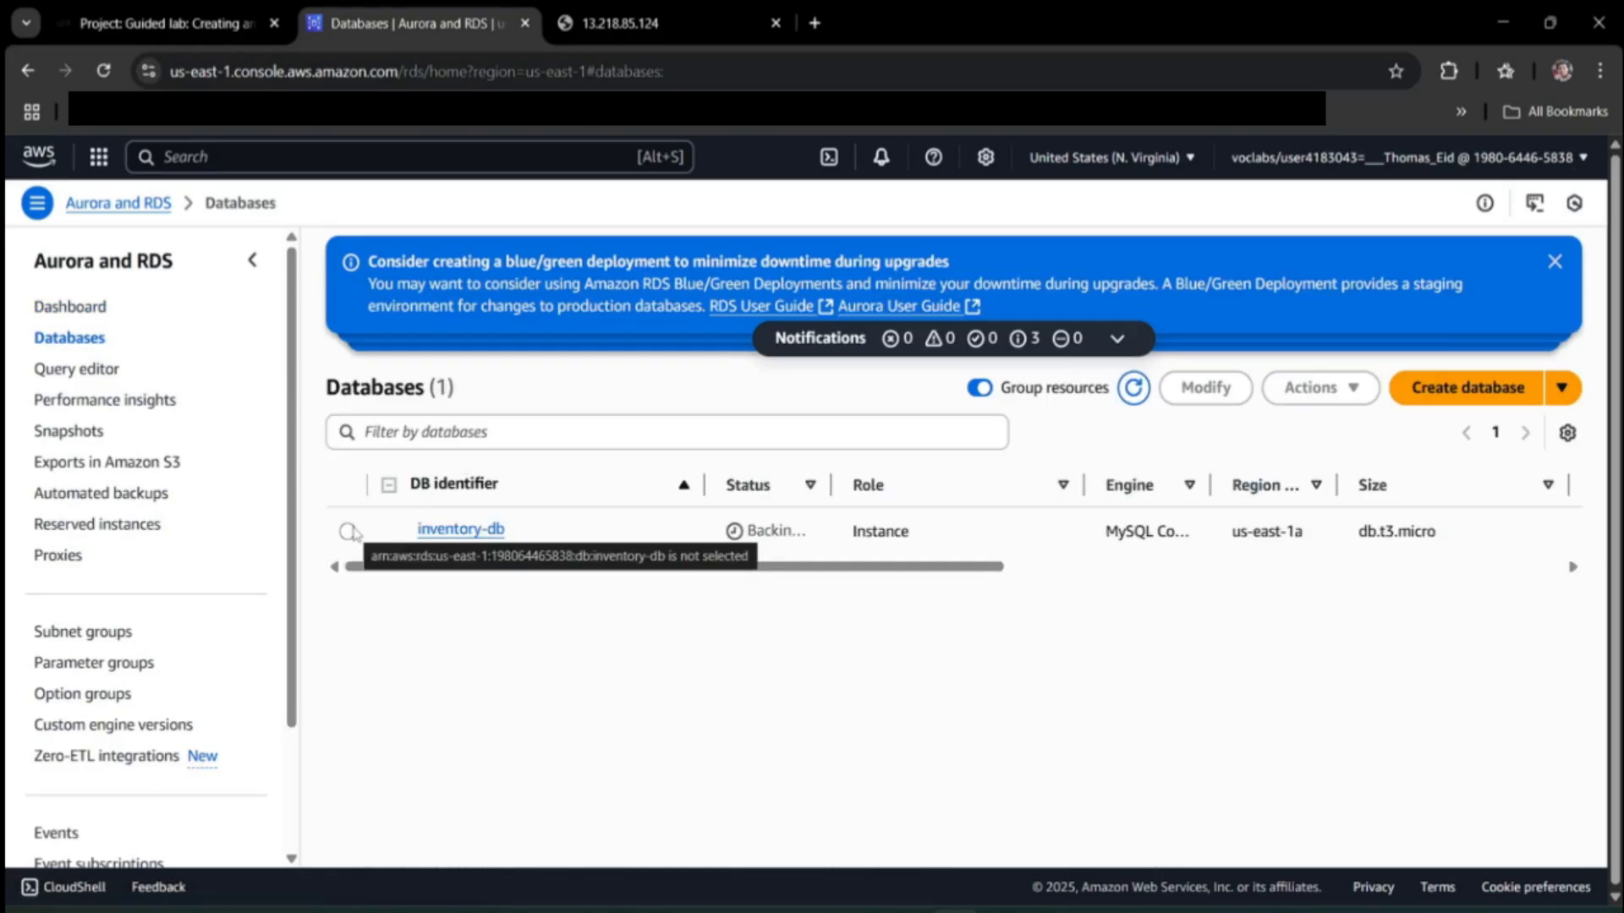
left_click(348, 531)
Open the inventory-db details and copy its endpoint.
key("ctrl+Page_Up")
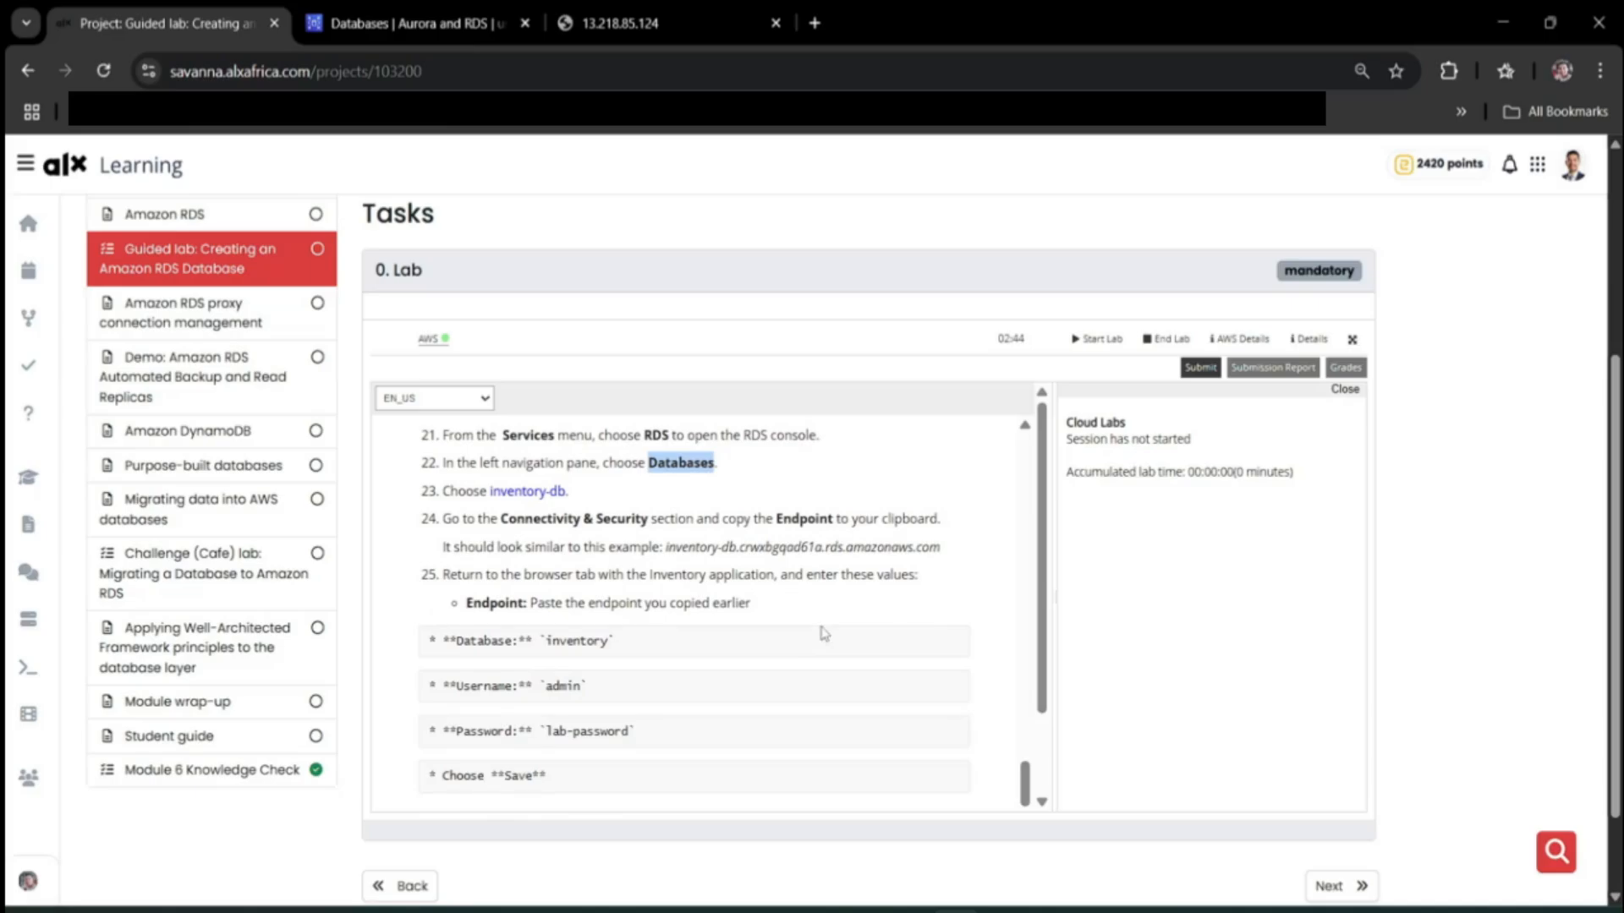
scroll(825, 635, "down", 2)
scroll(825, 635, "up", 2)
left_click(440, 12)
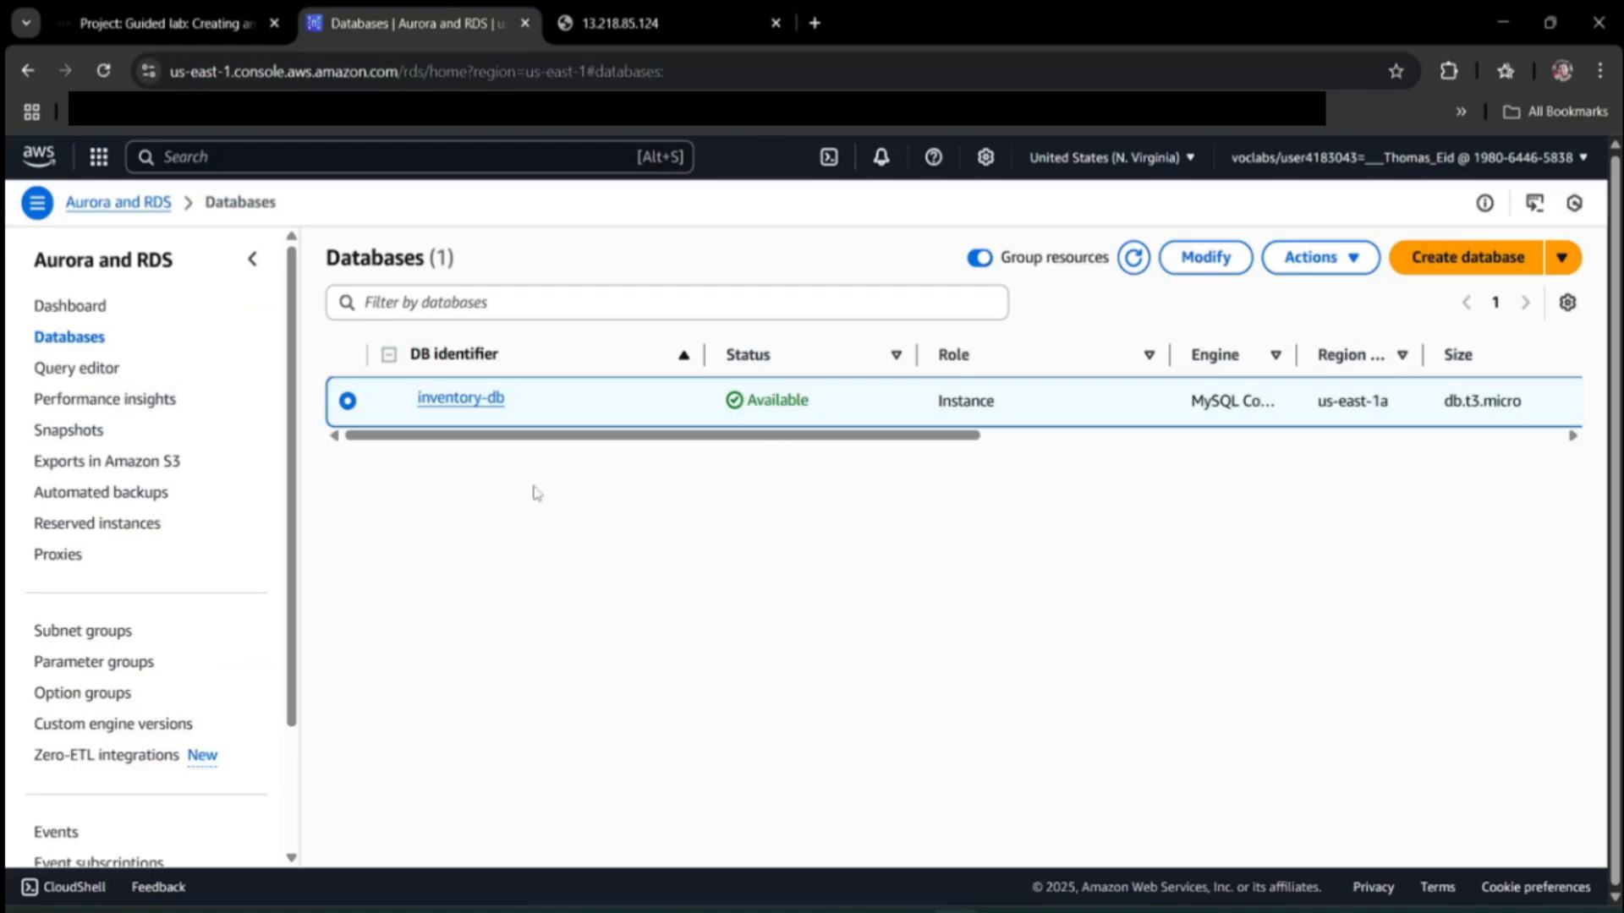
left_click(461, 398)
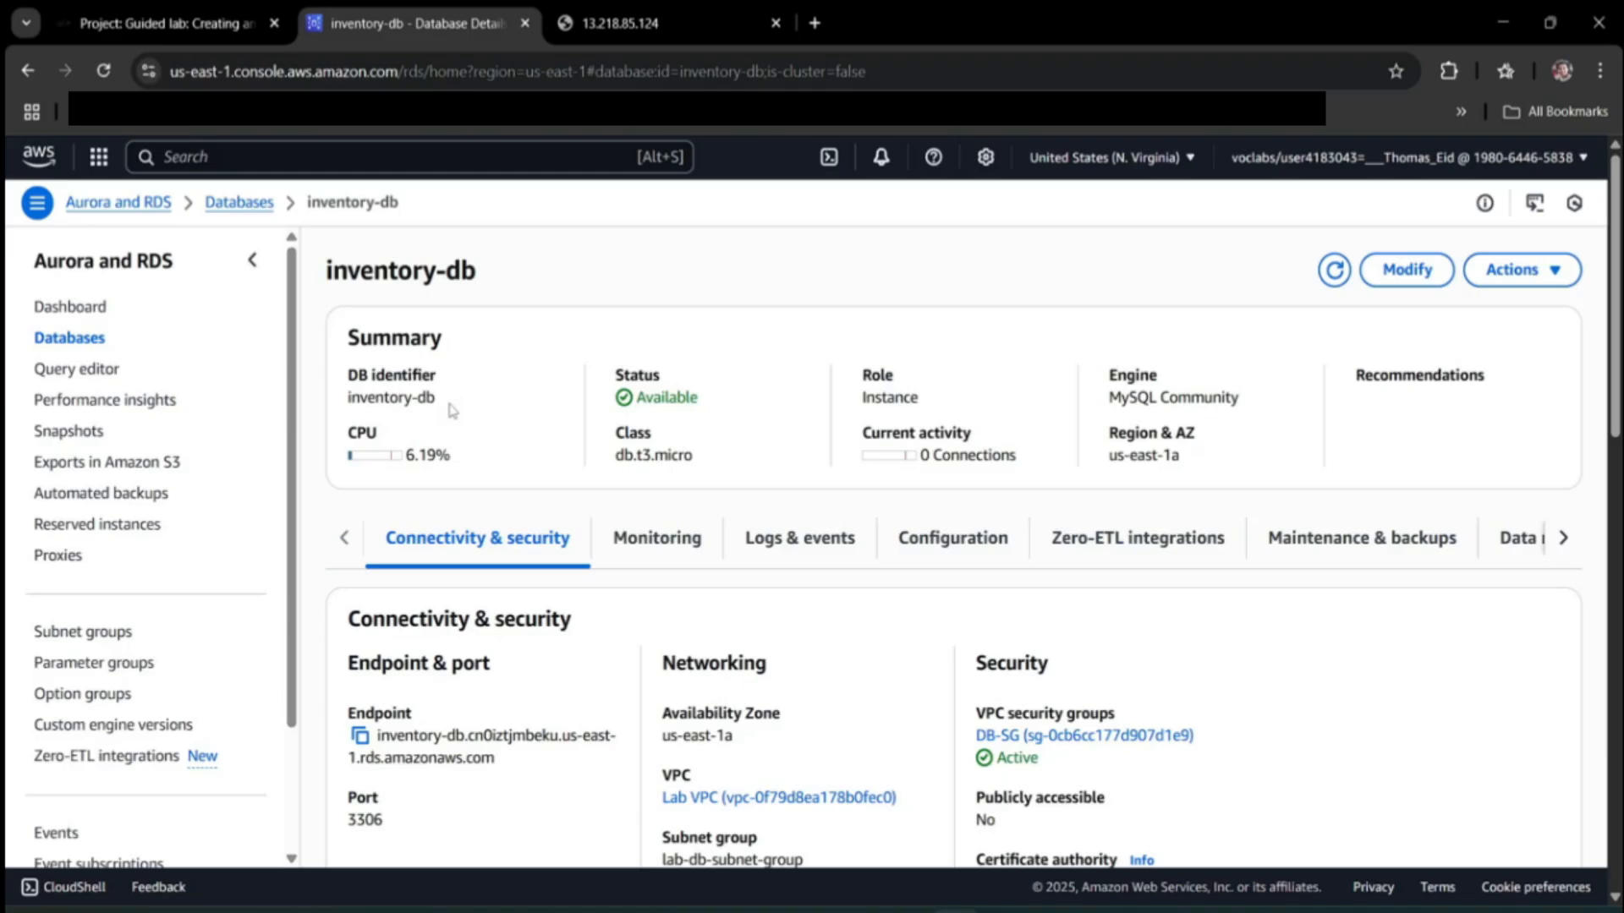
scroll(486, 602, "down", 3)
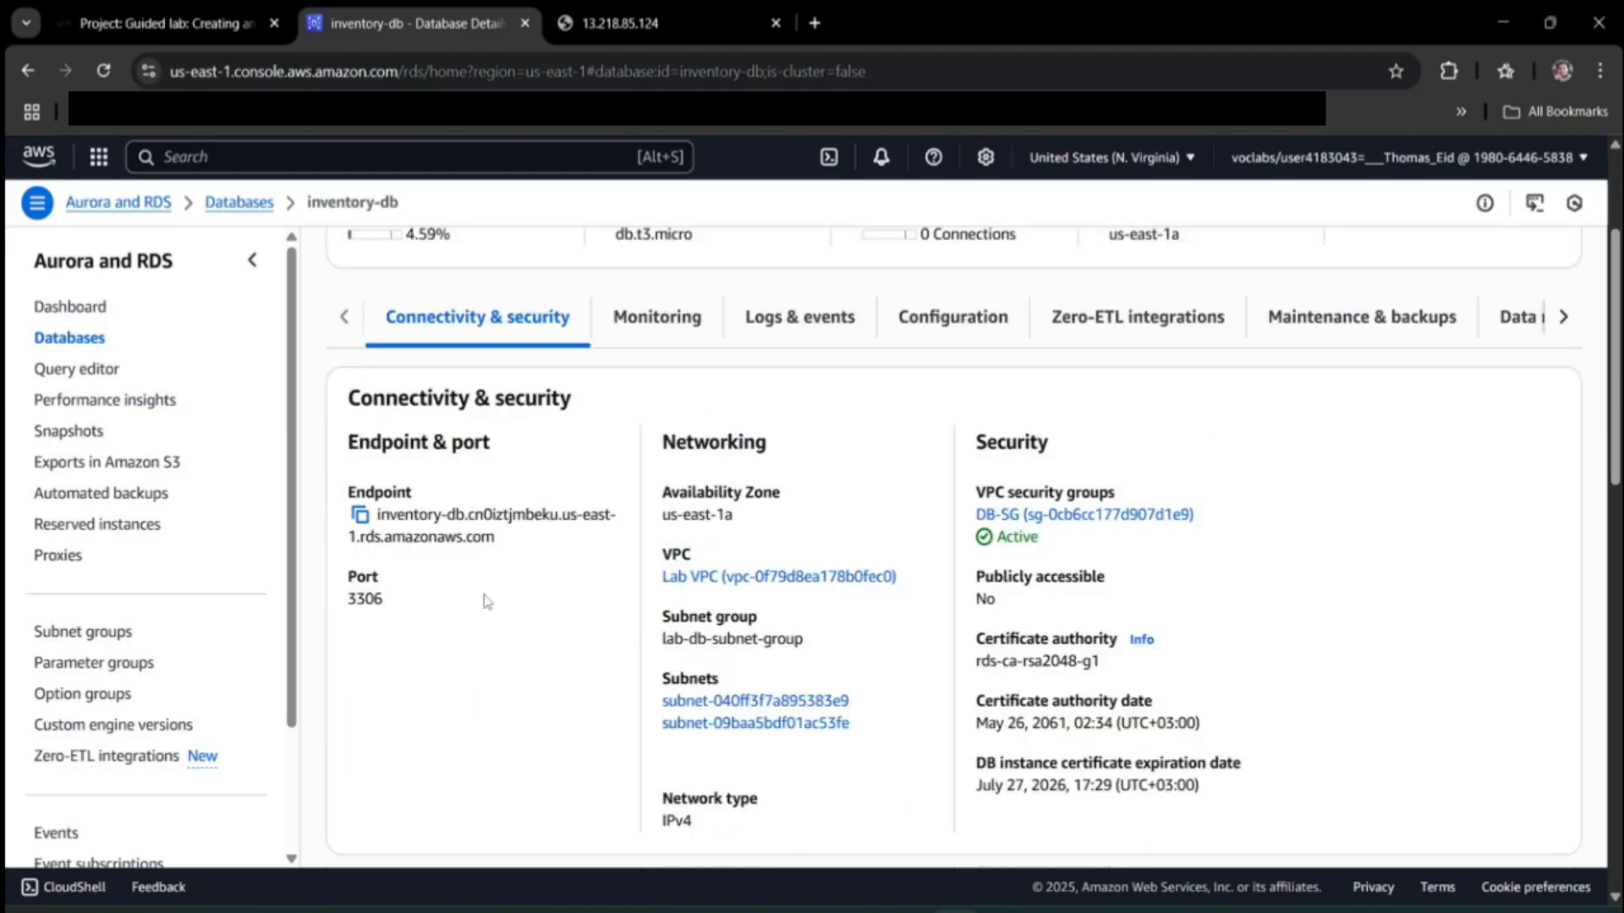
left_click(362, 518)
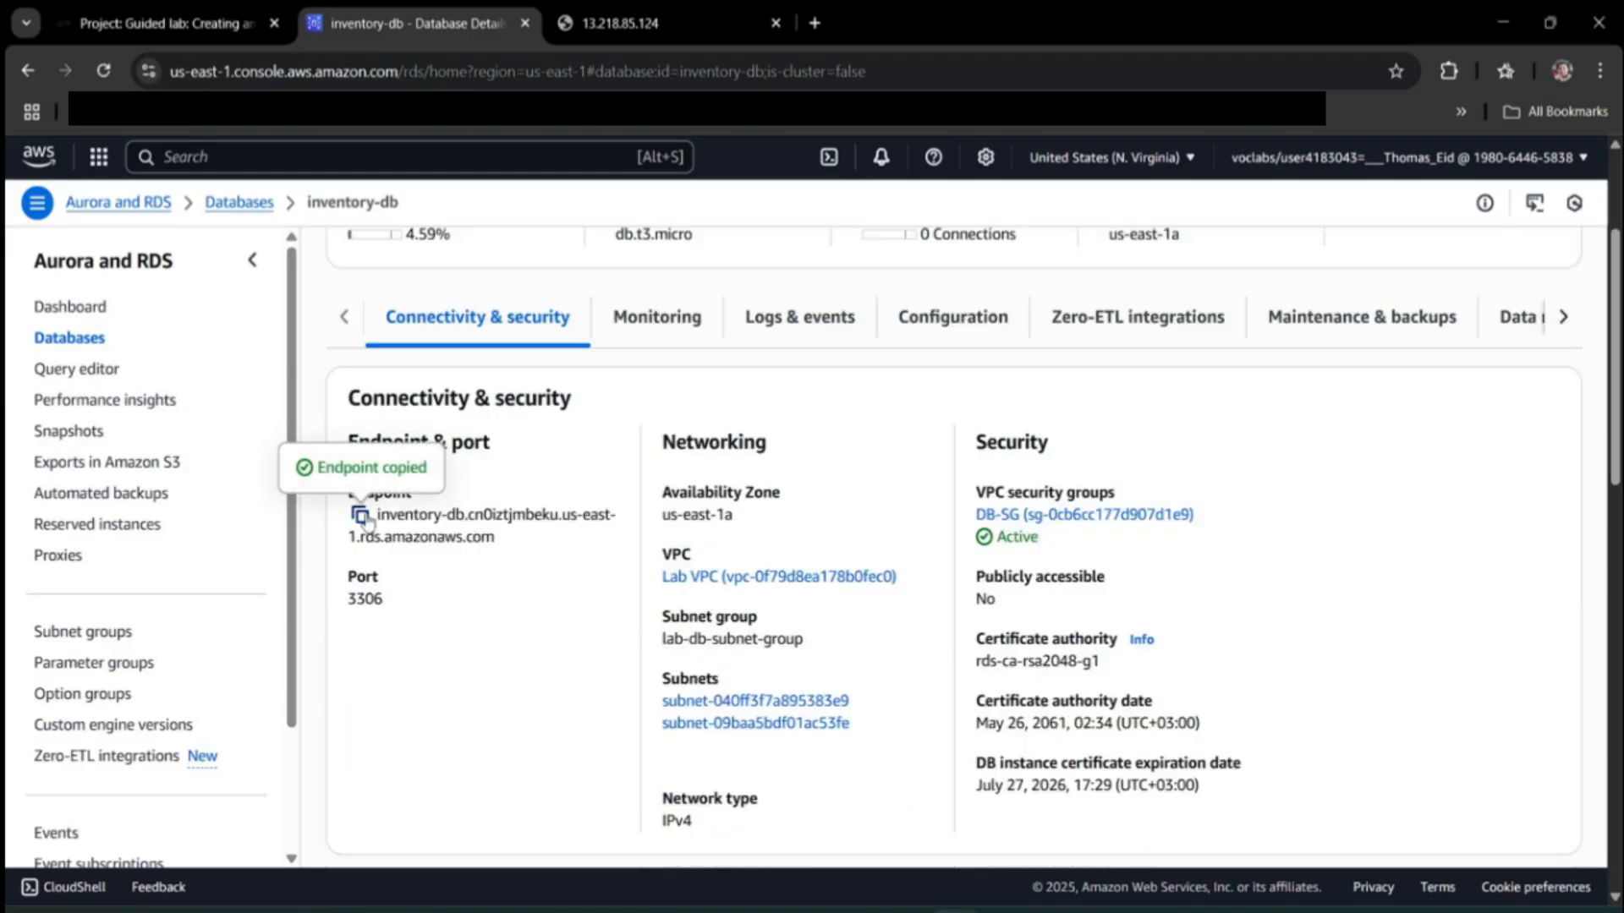
Paste the endpoint into a new browser tab, then bring up an empty Notepad.
left_click(817, 24)
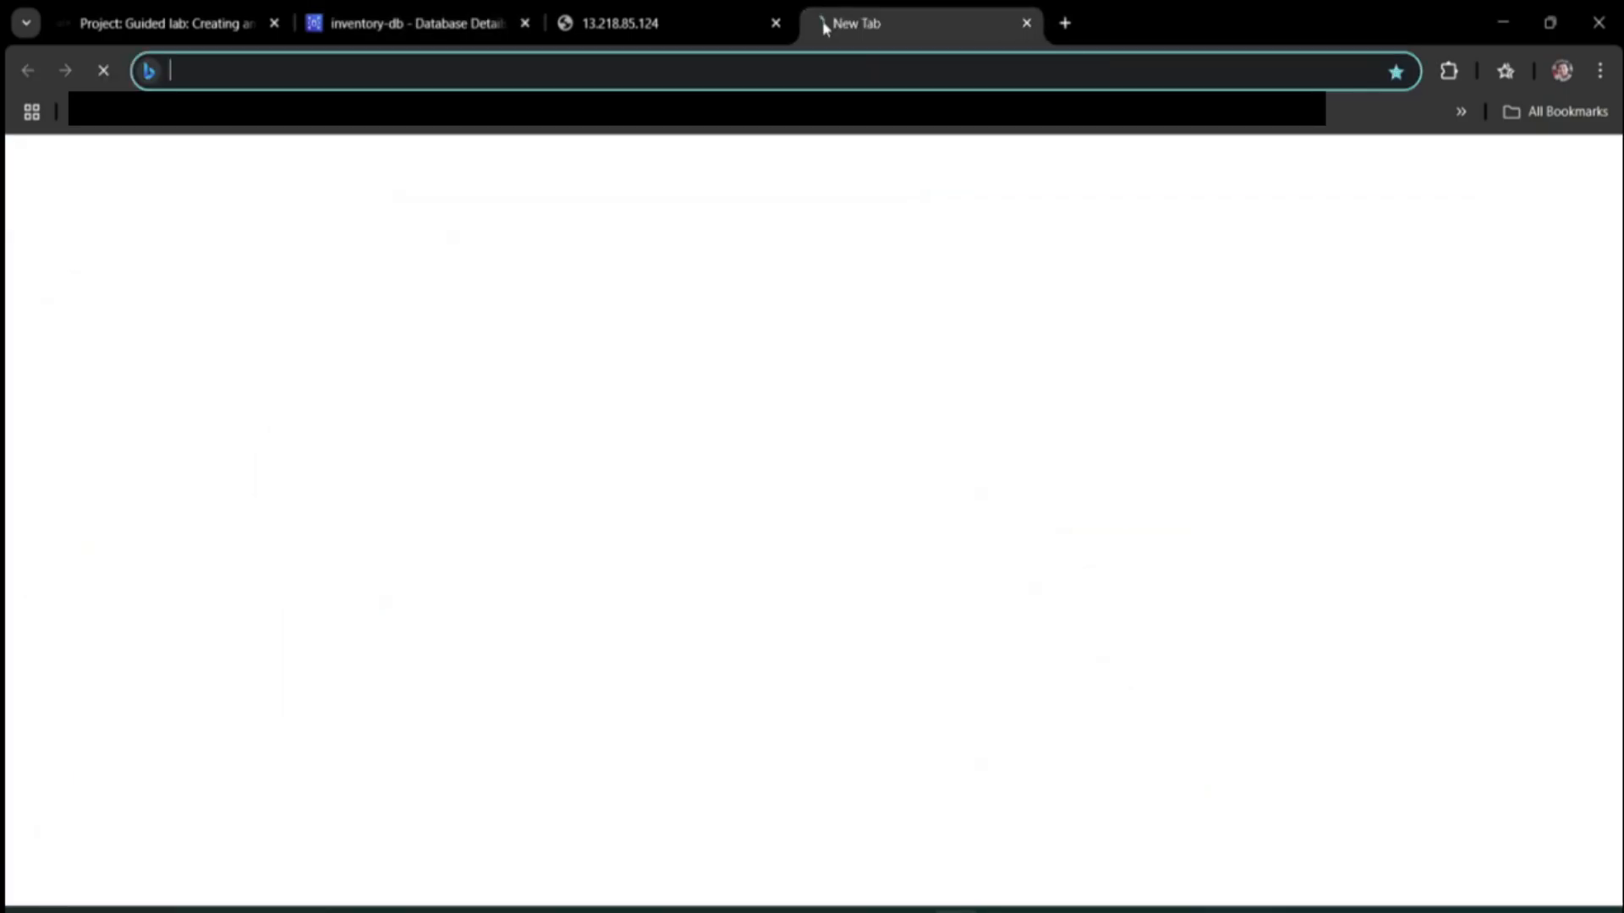
key("ctrl+v")
key("Return")
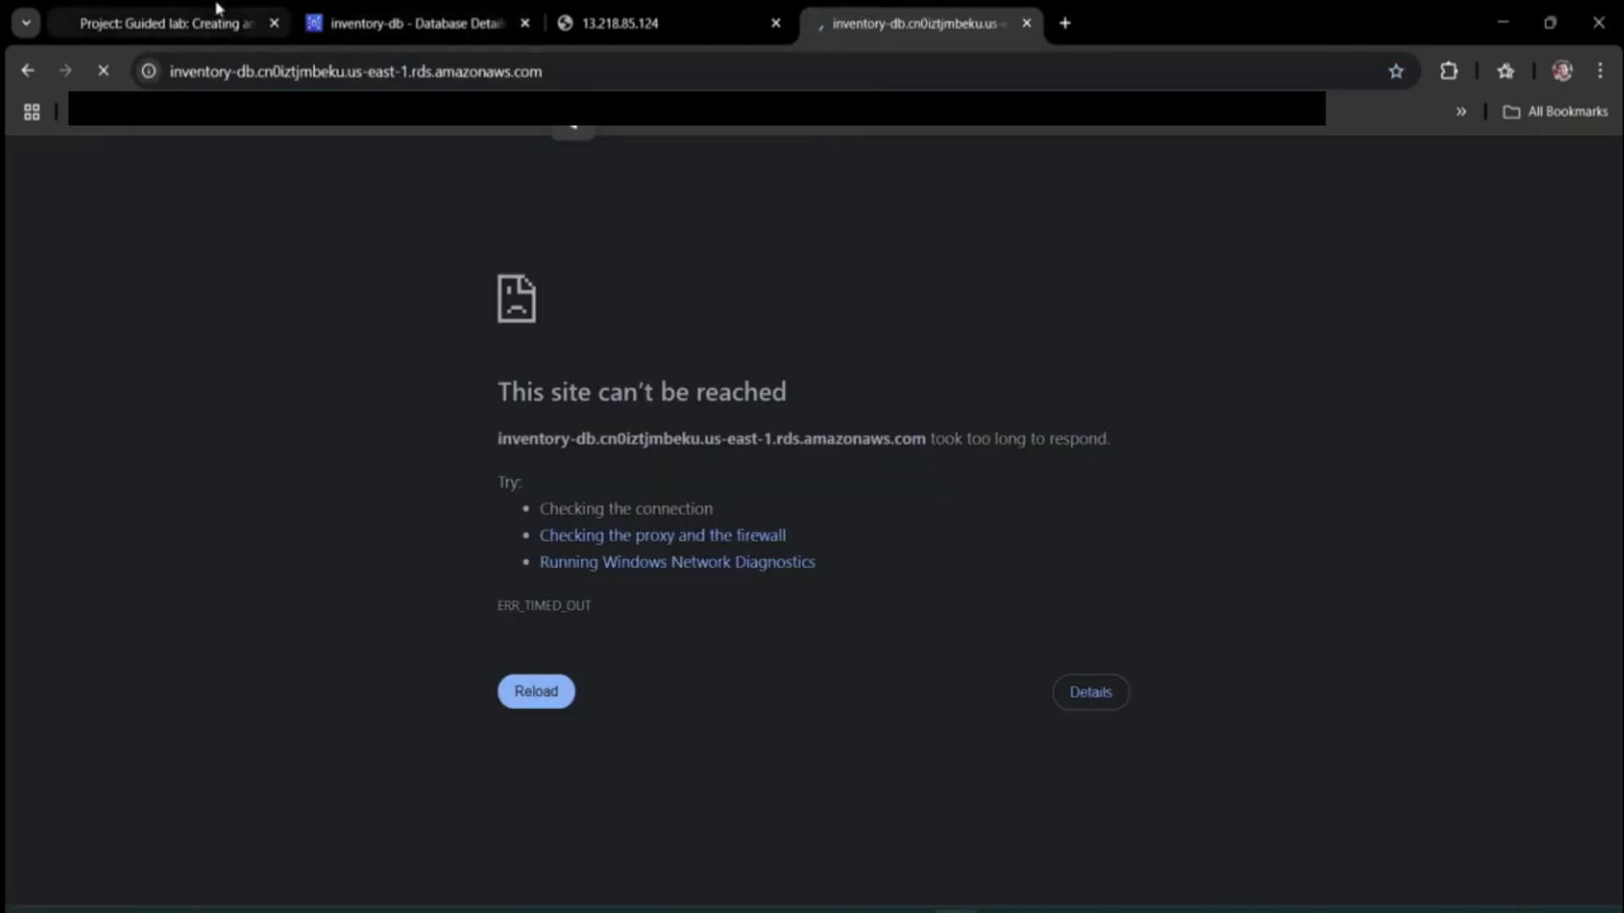
left_click(216, 10)
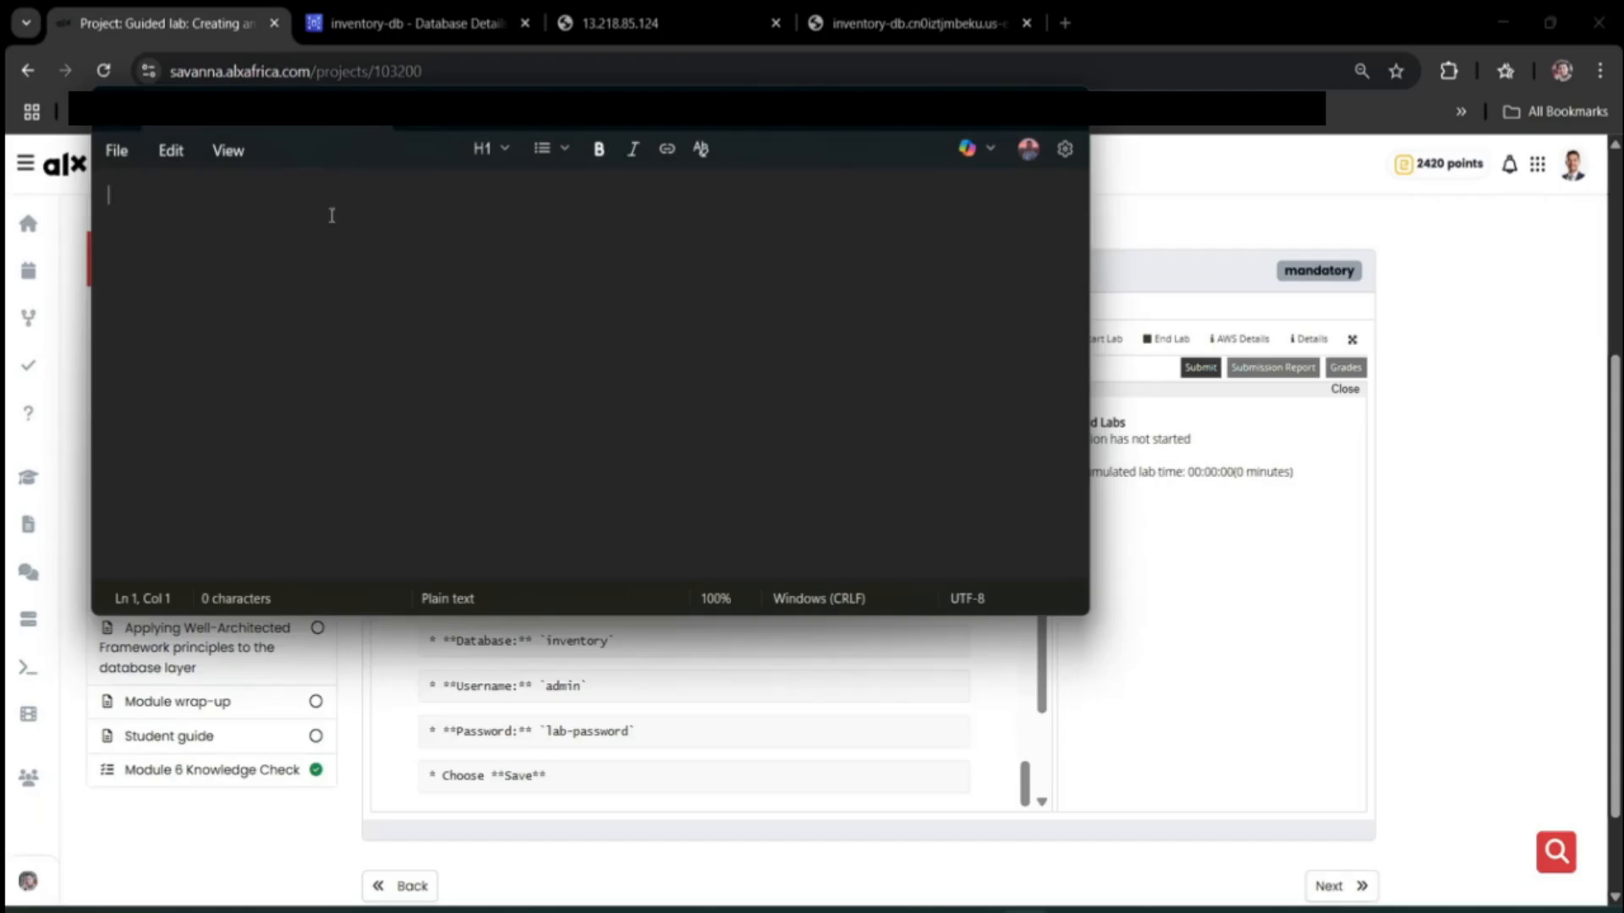
Save the endpoint in Notepad and select AppServerPublicIP 13.218.85.124 in the lab's AWS Details.
key("ctrl+v")
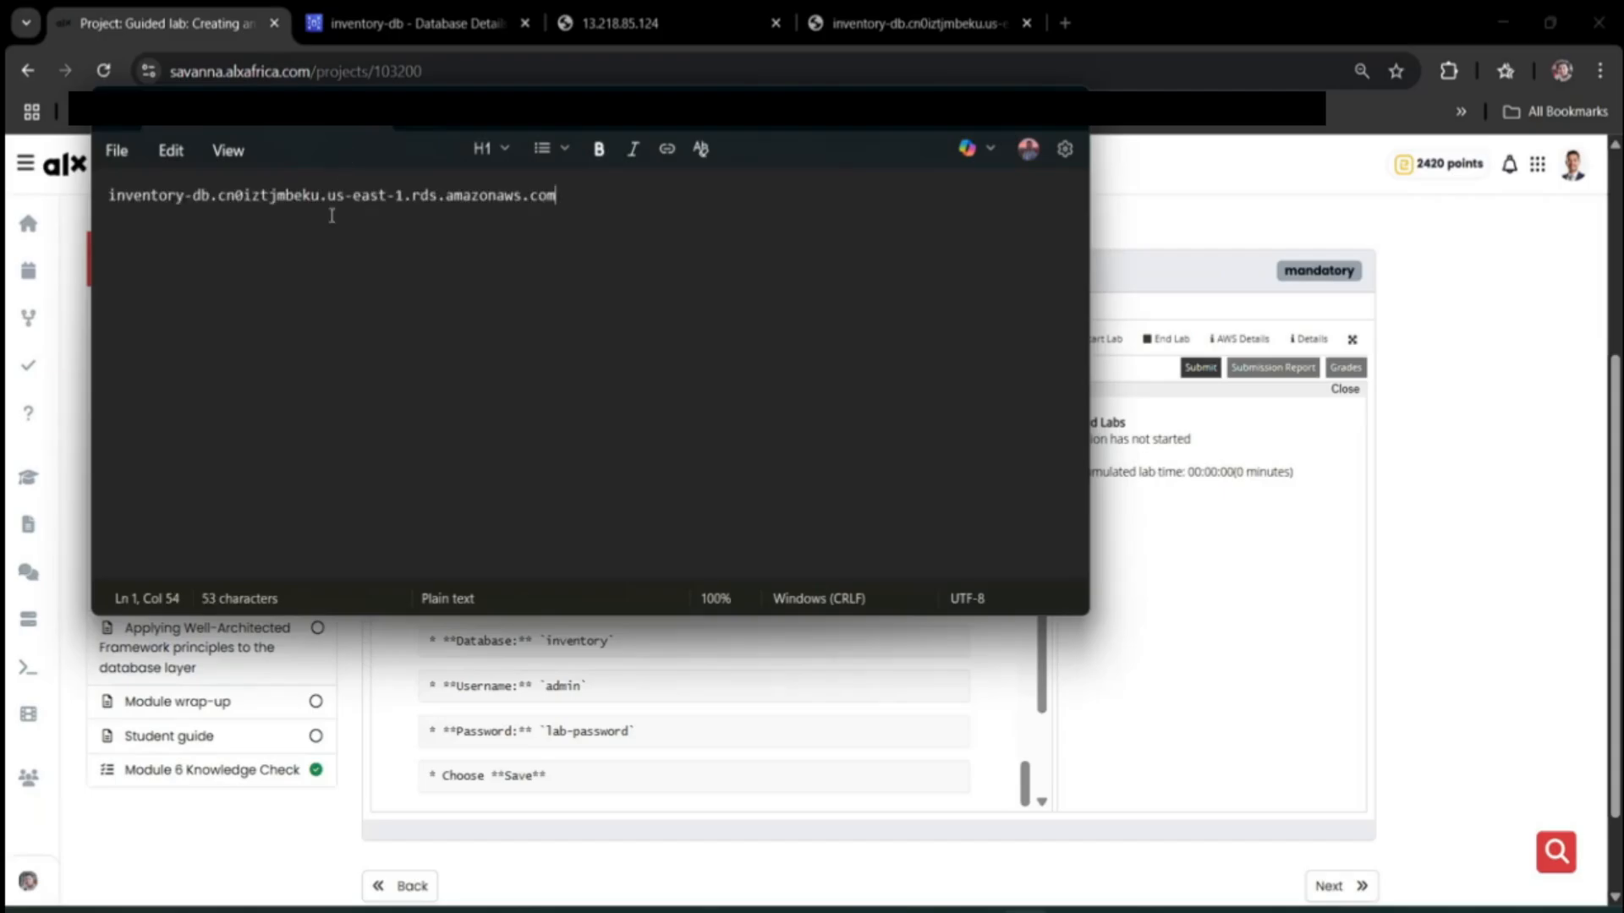
left_click(965, 109)
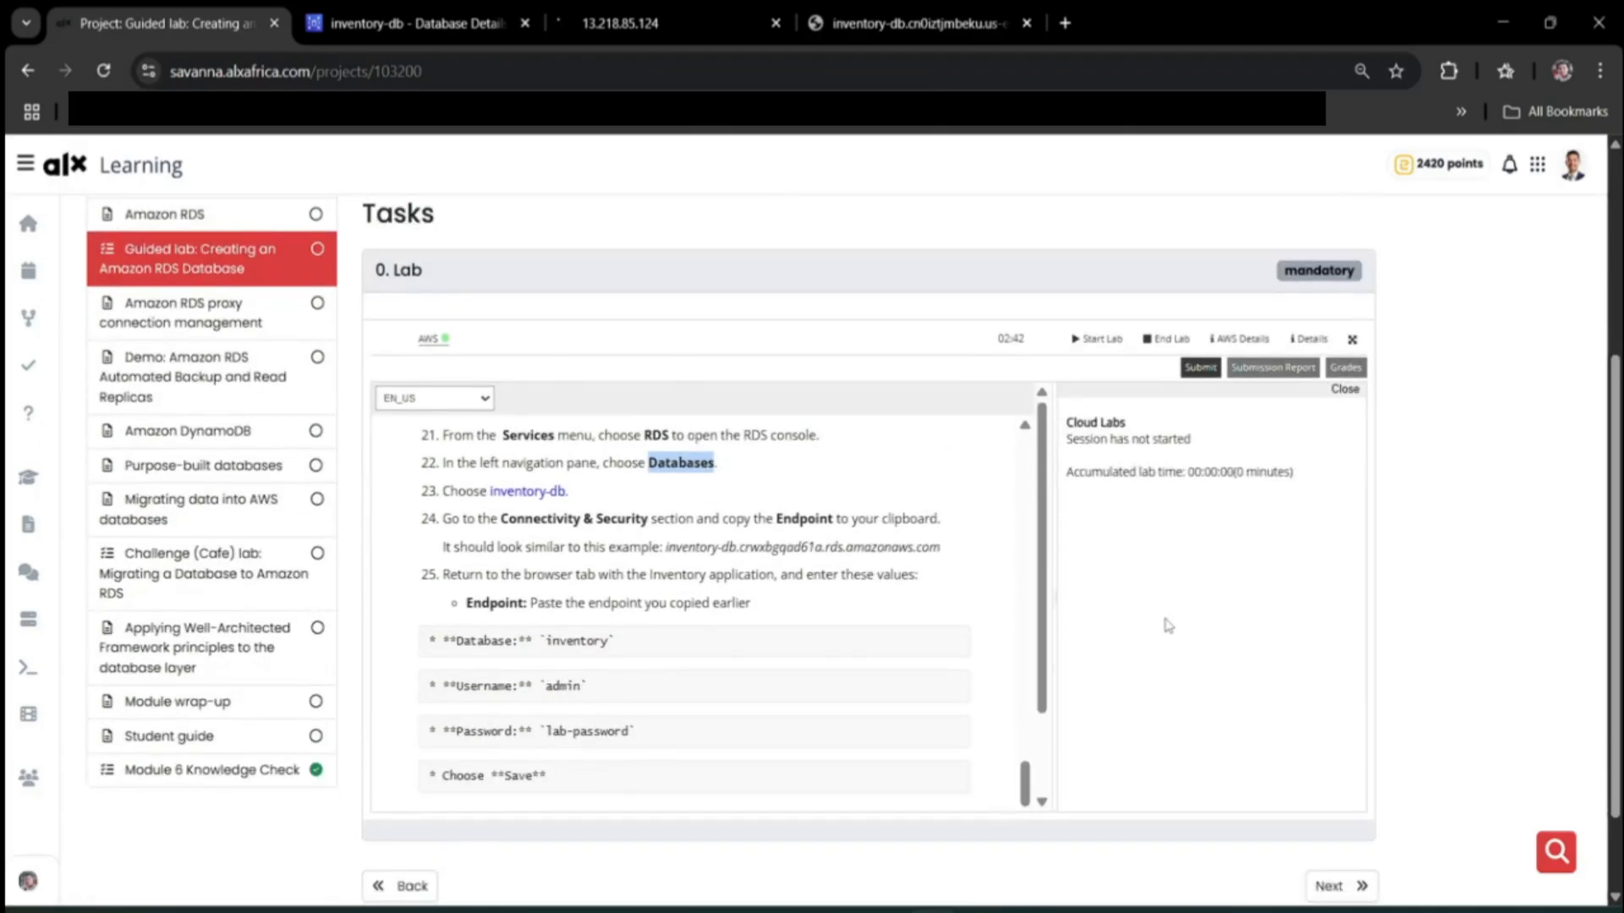
left_click(1241, 339)
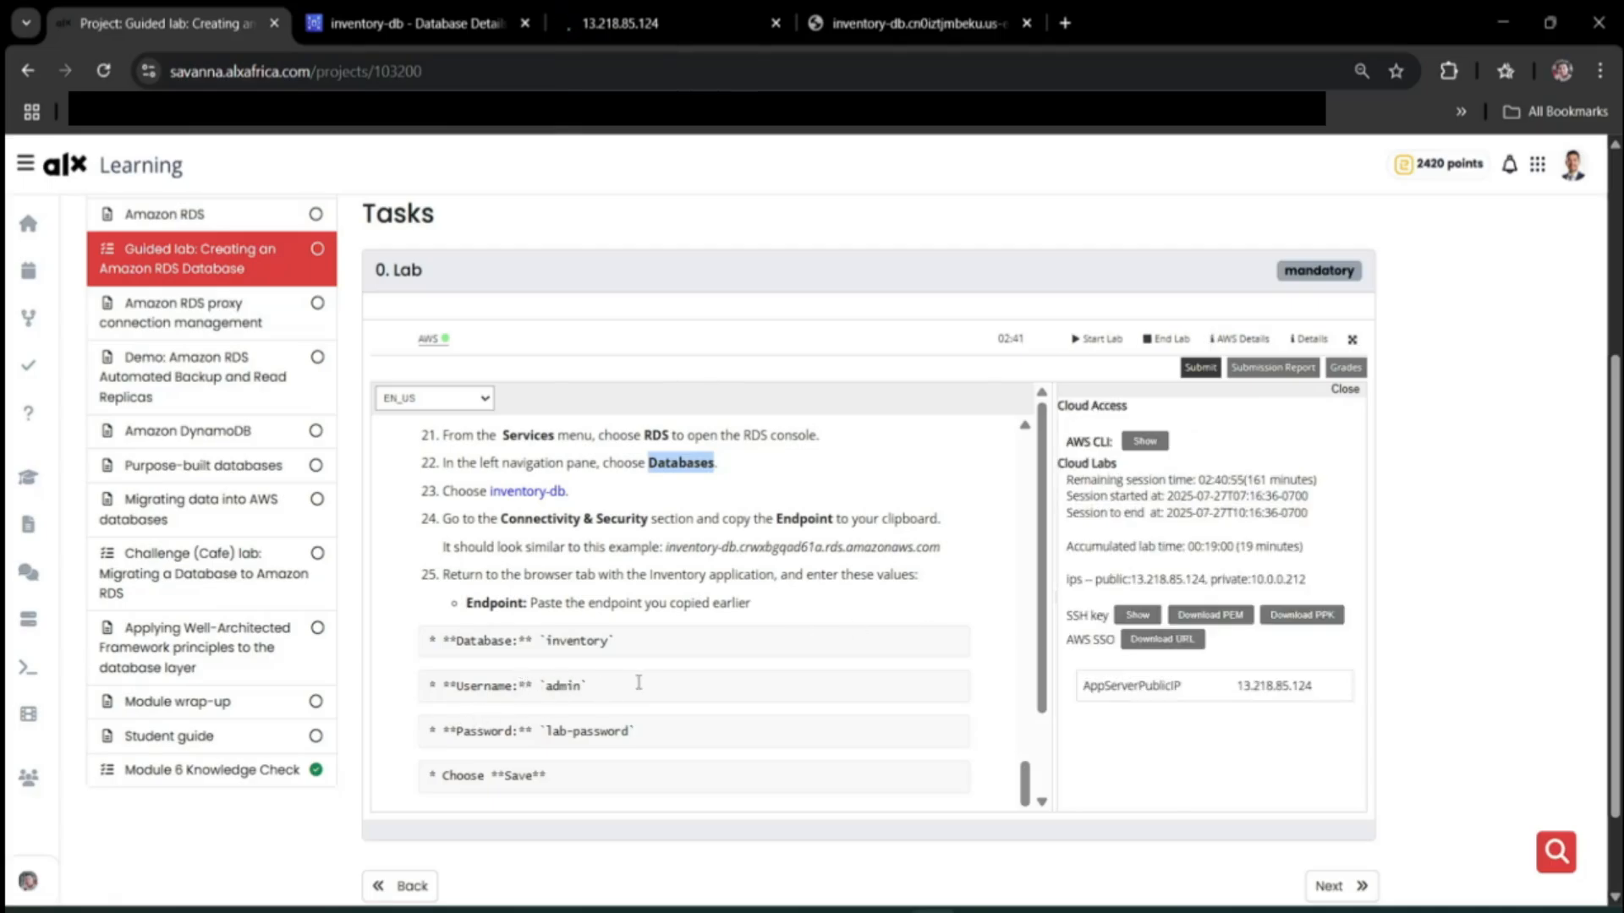
scroll(732, 687, "up", 3)
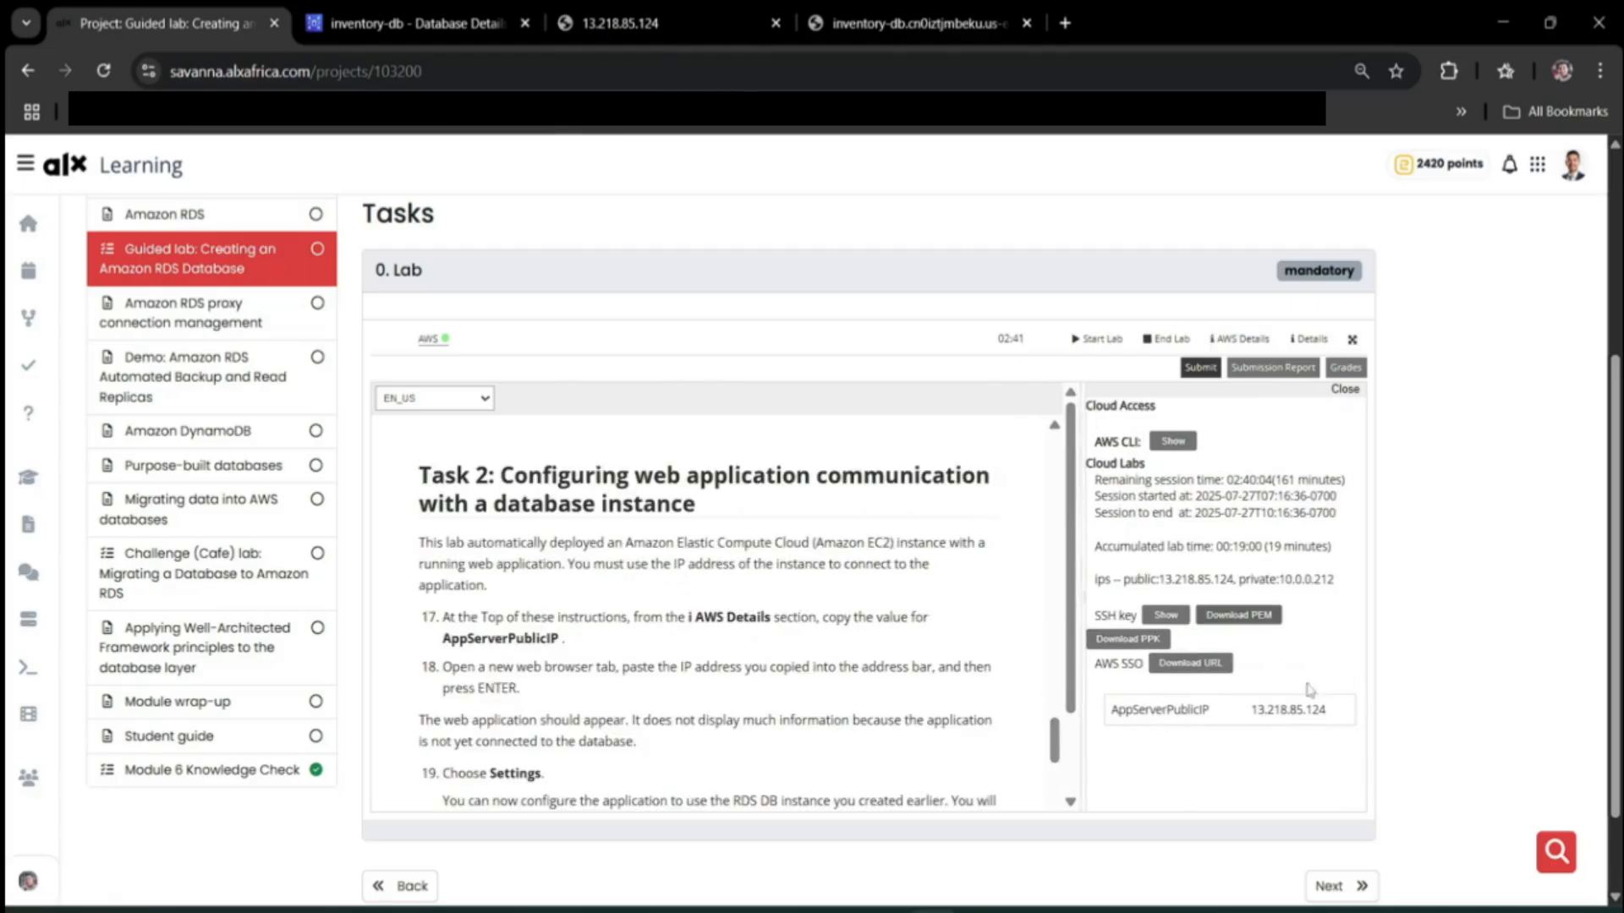
left_click_drag(1254, 713, 1331, 718)
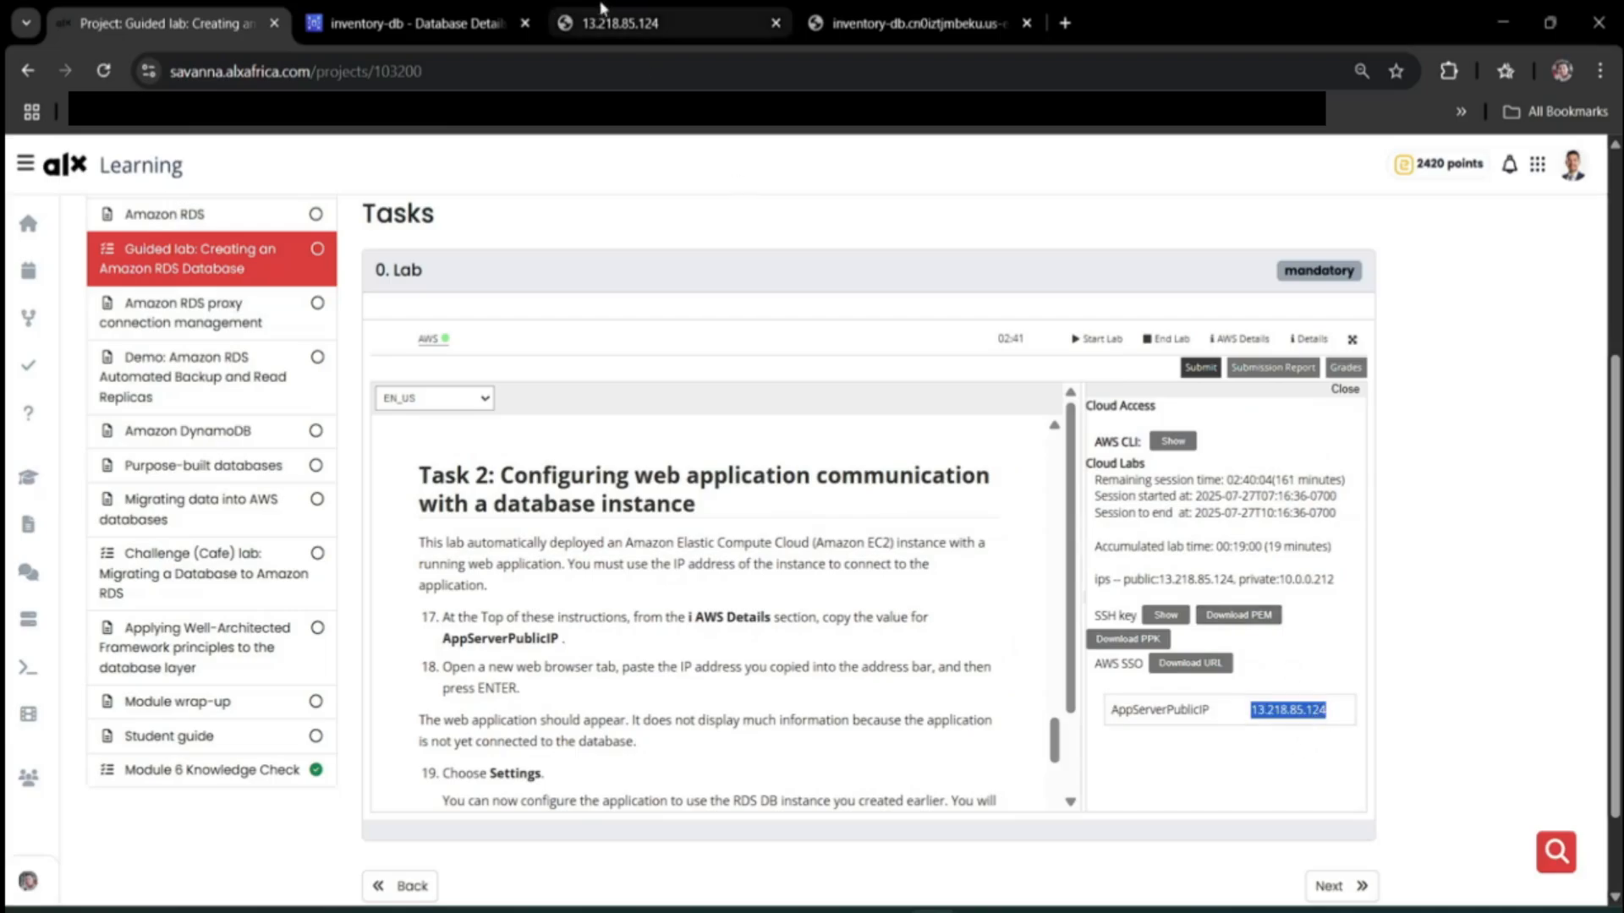
left_click(626, 17)
Load 13.218.85.124, proceed past the HTTPS warning, and open the Inventory app's Settings.
left_click(570, 69)
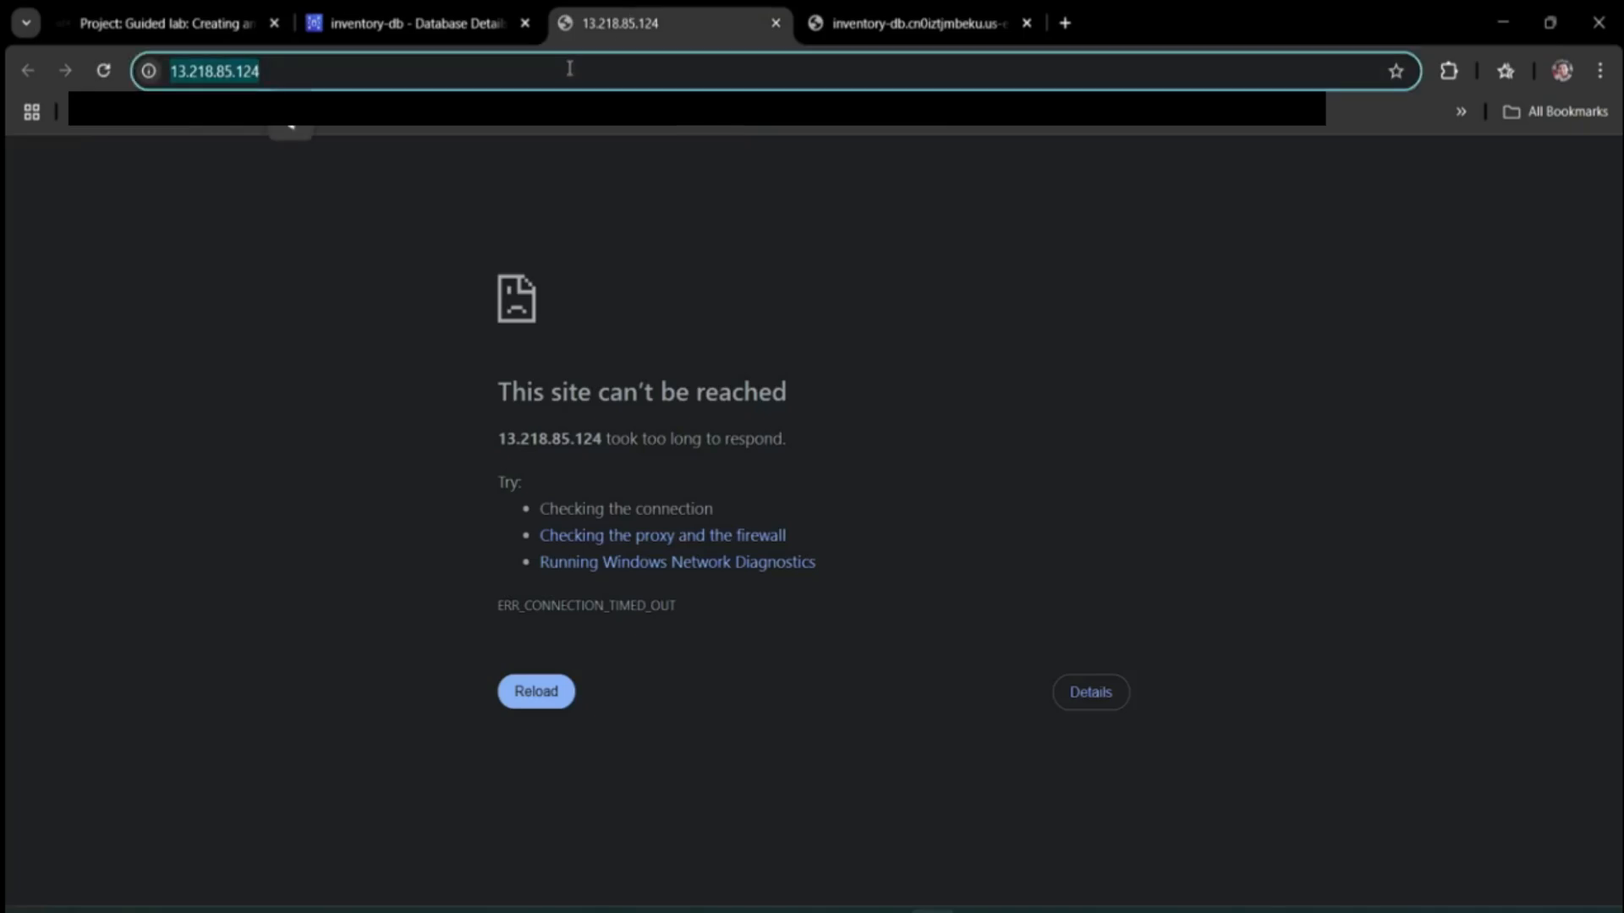
key("ctrl+v")
key("Return")
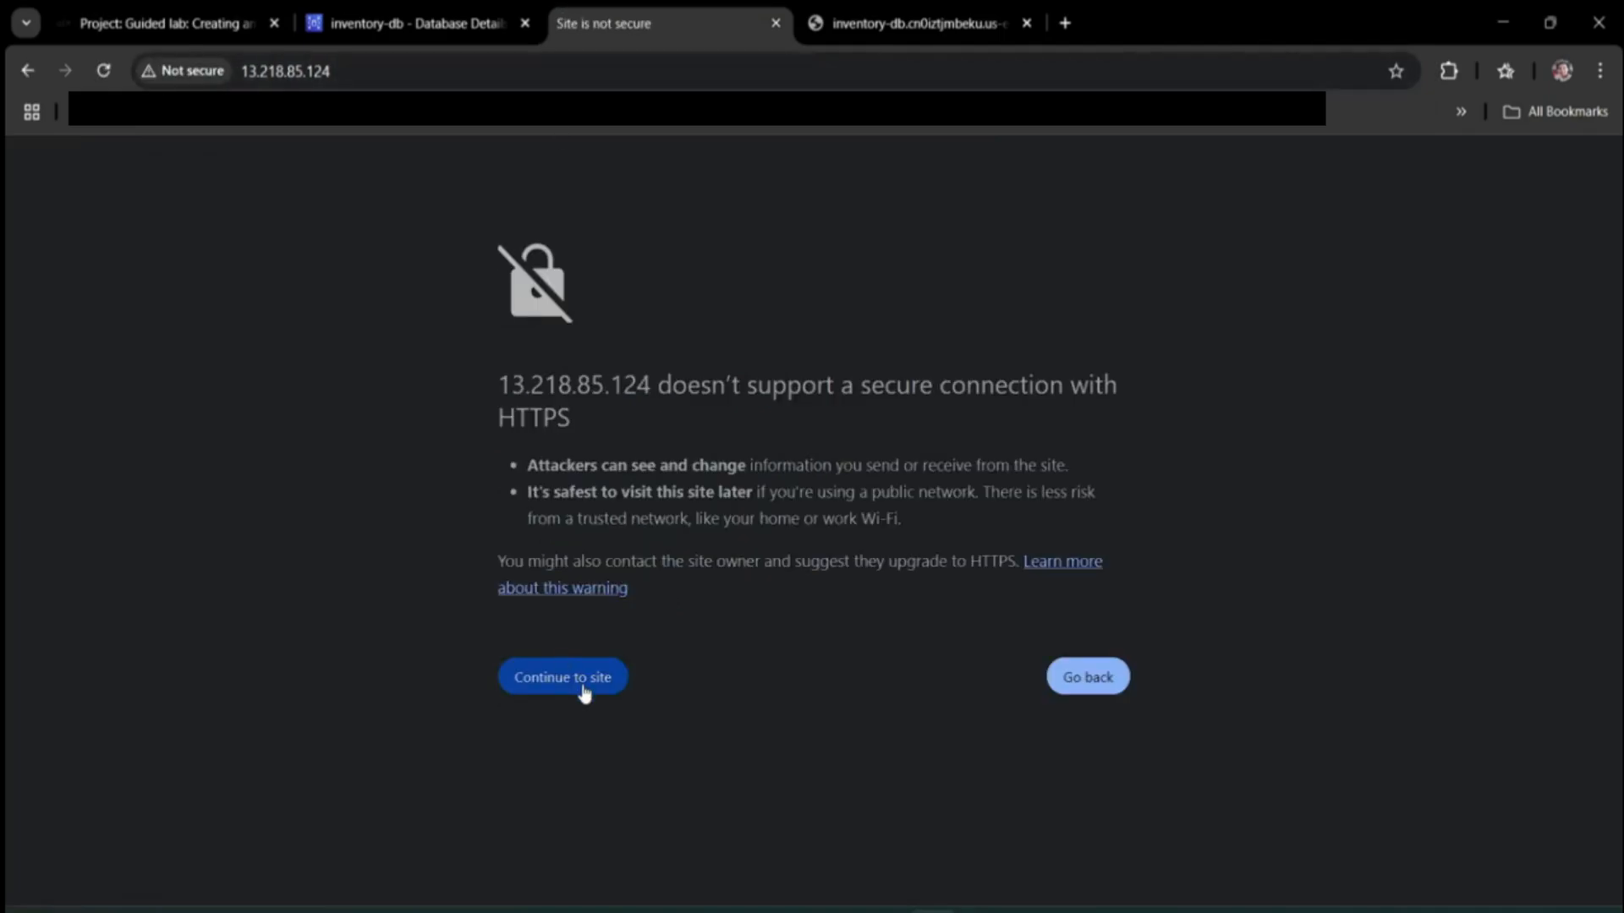
left_click(584, 692)
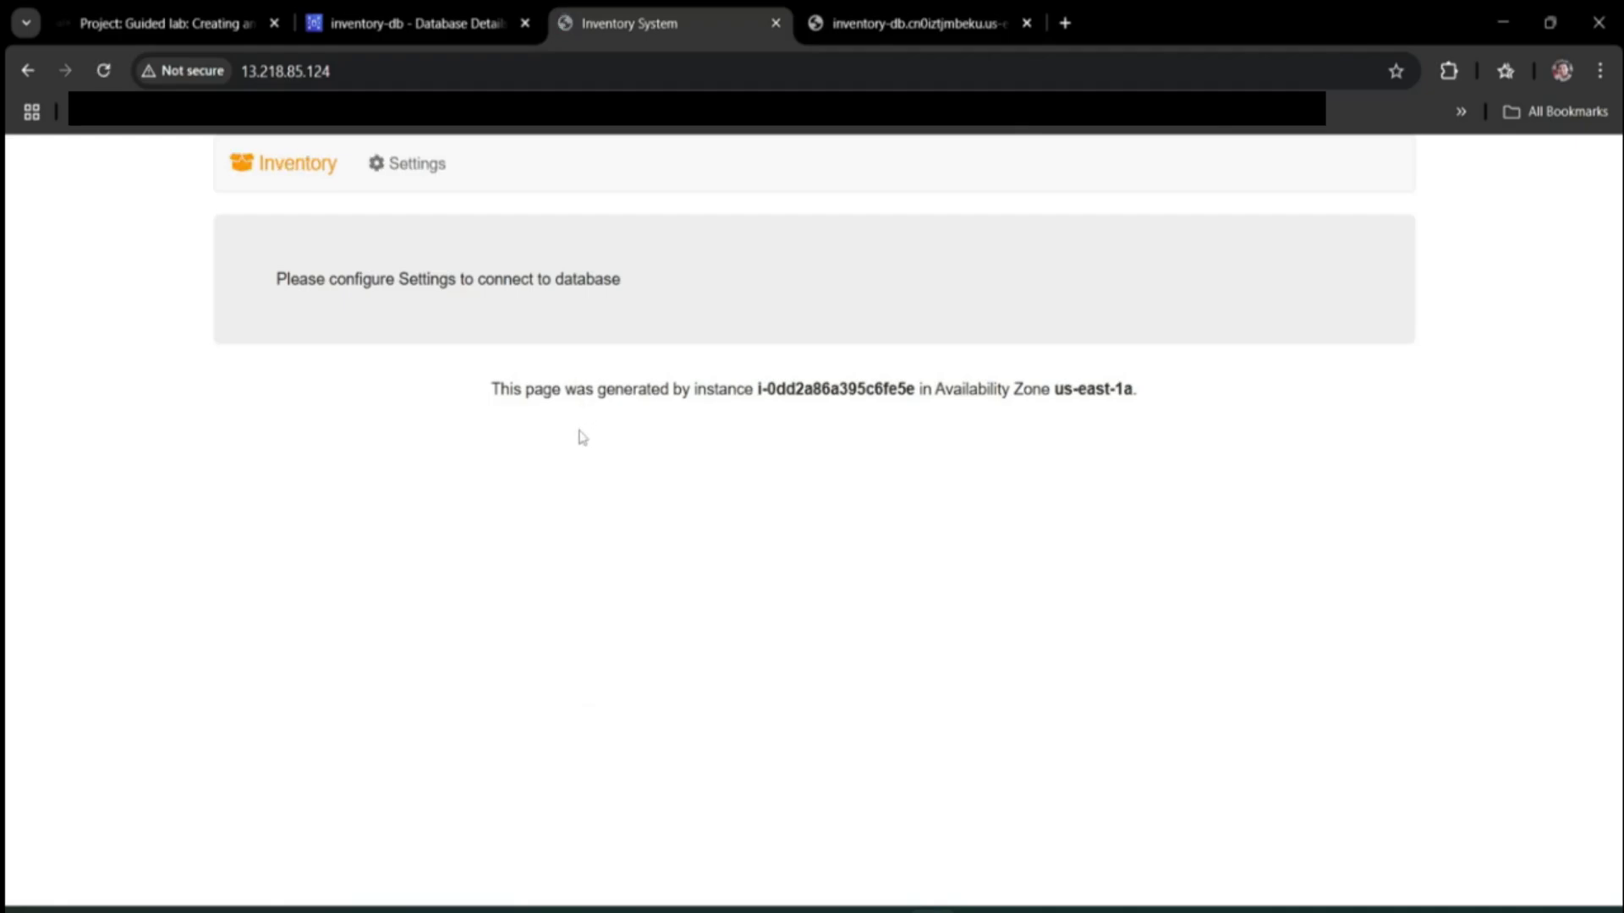
left_click(428, 171)
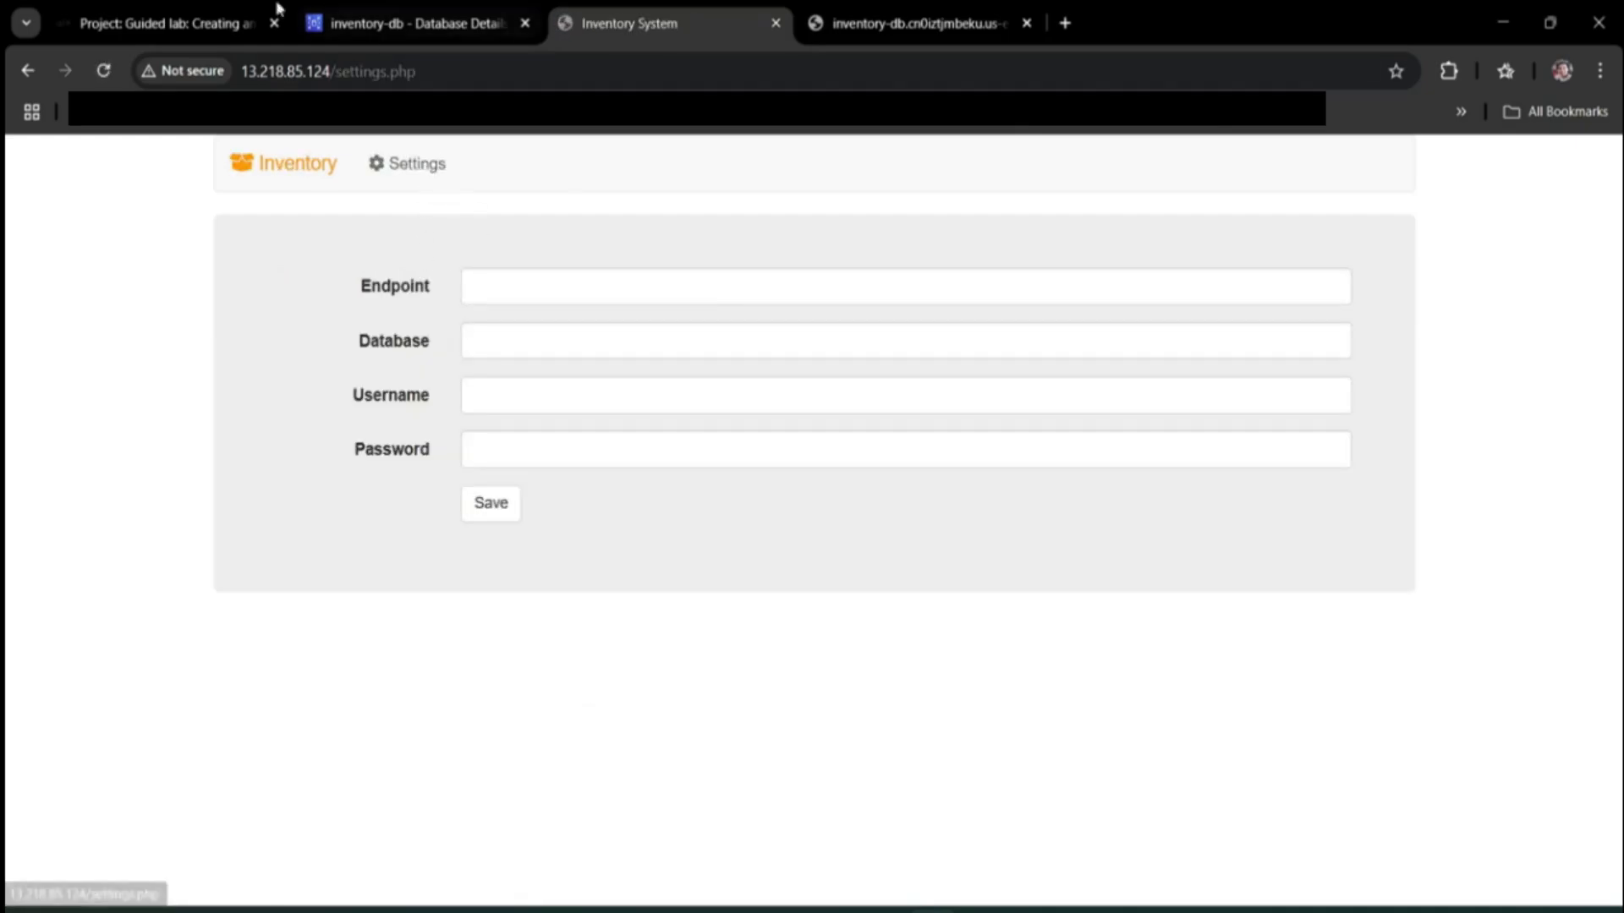
left_click(226, 17)
Copy the Database value 'inventory' from lab step 25 into the Endpoint field.
scroll(675, 605, "down", 1)
scroll(675, 605, "up", 1)
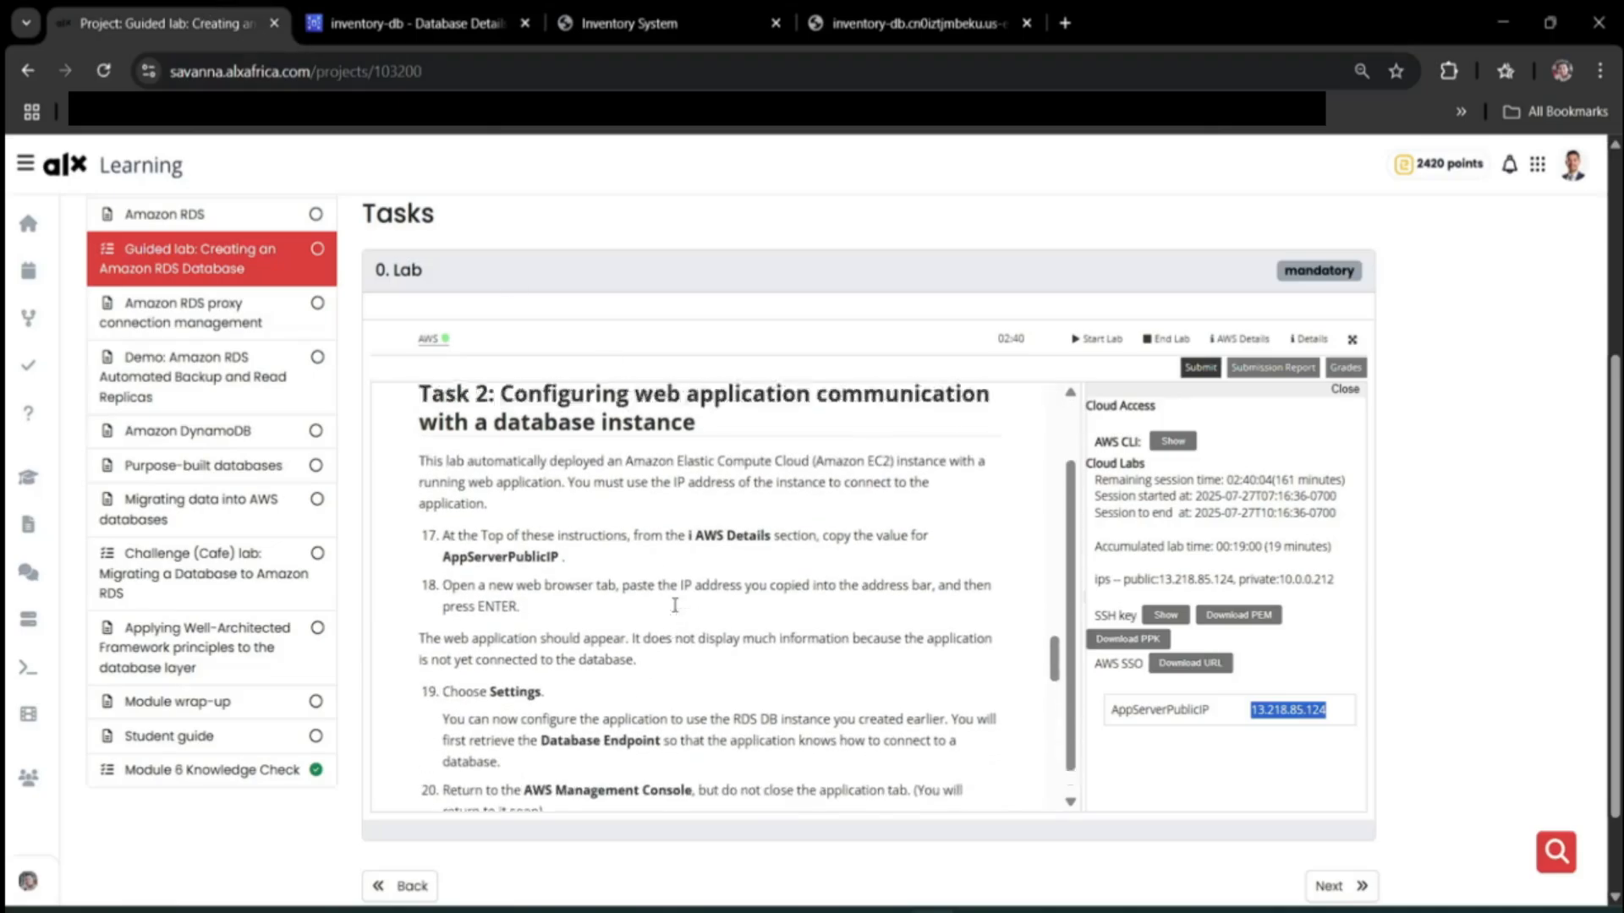
scroll(675, 605, "down", 1)
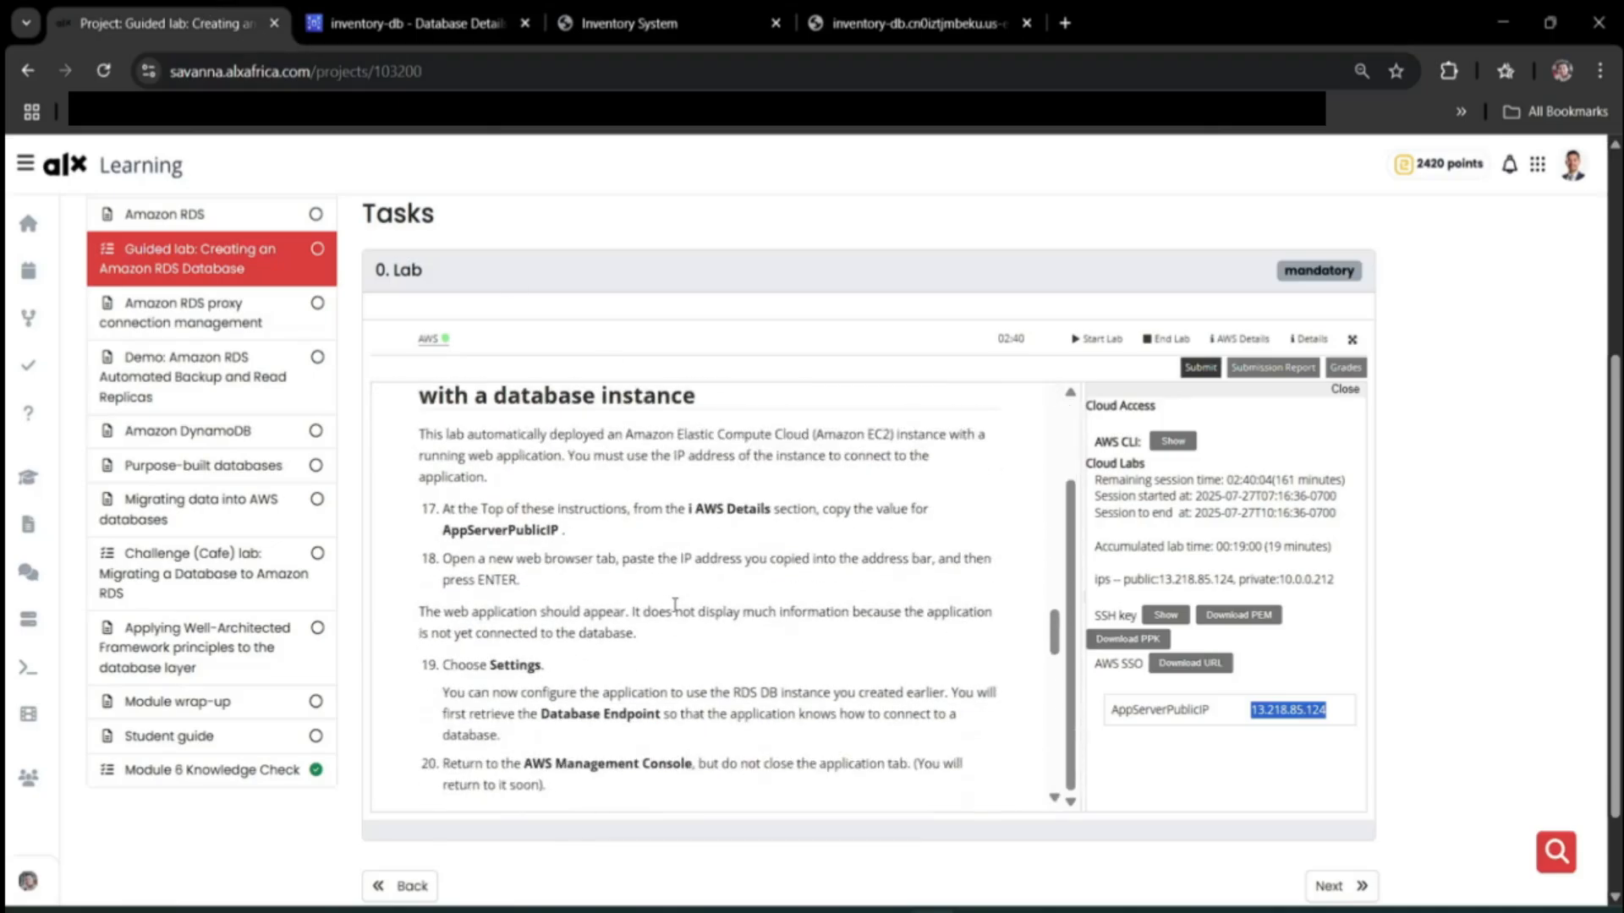
scroll(675, 605, "down", 1)
scroll(864, 469, "up", 1)
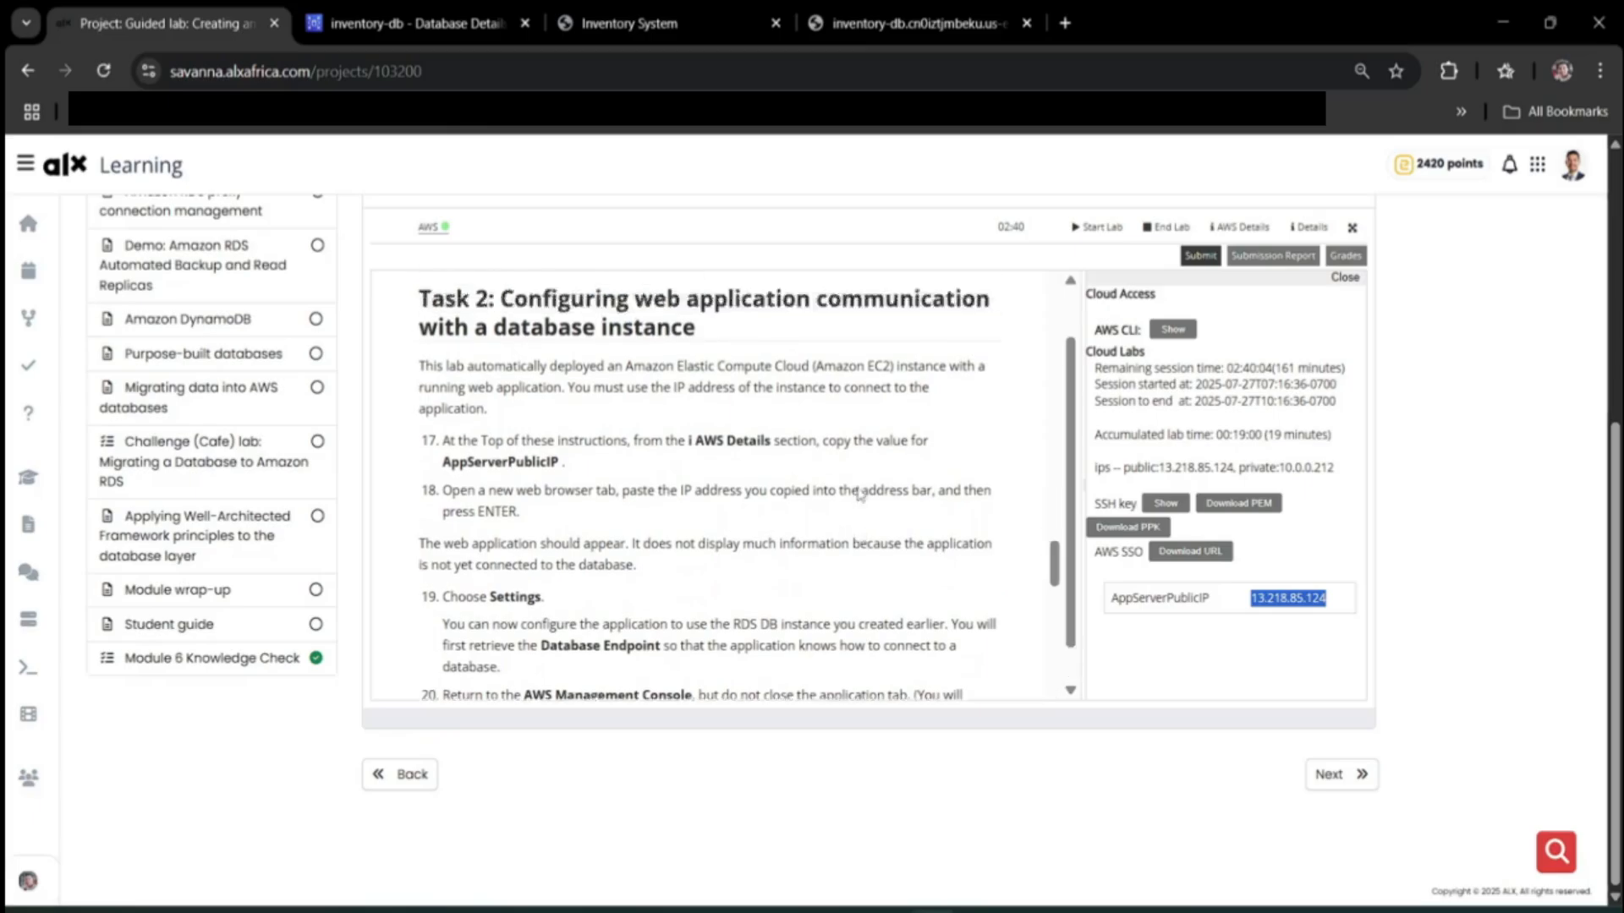
scroll(864, 469, "down", 1)
scroll(863, 491, "up", 1)
left_click(1161, 649)
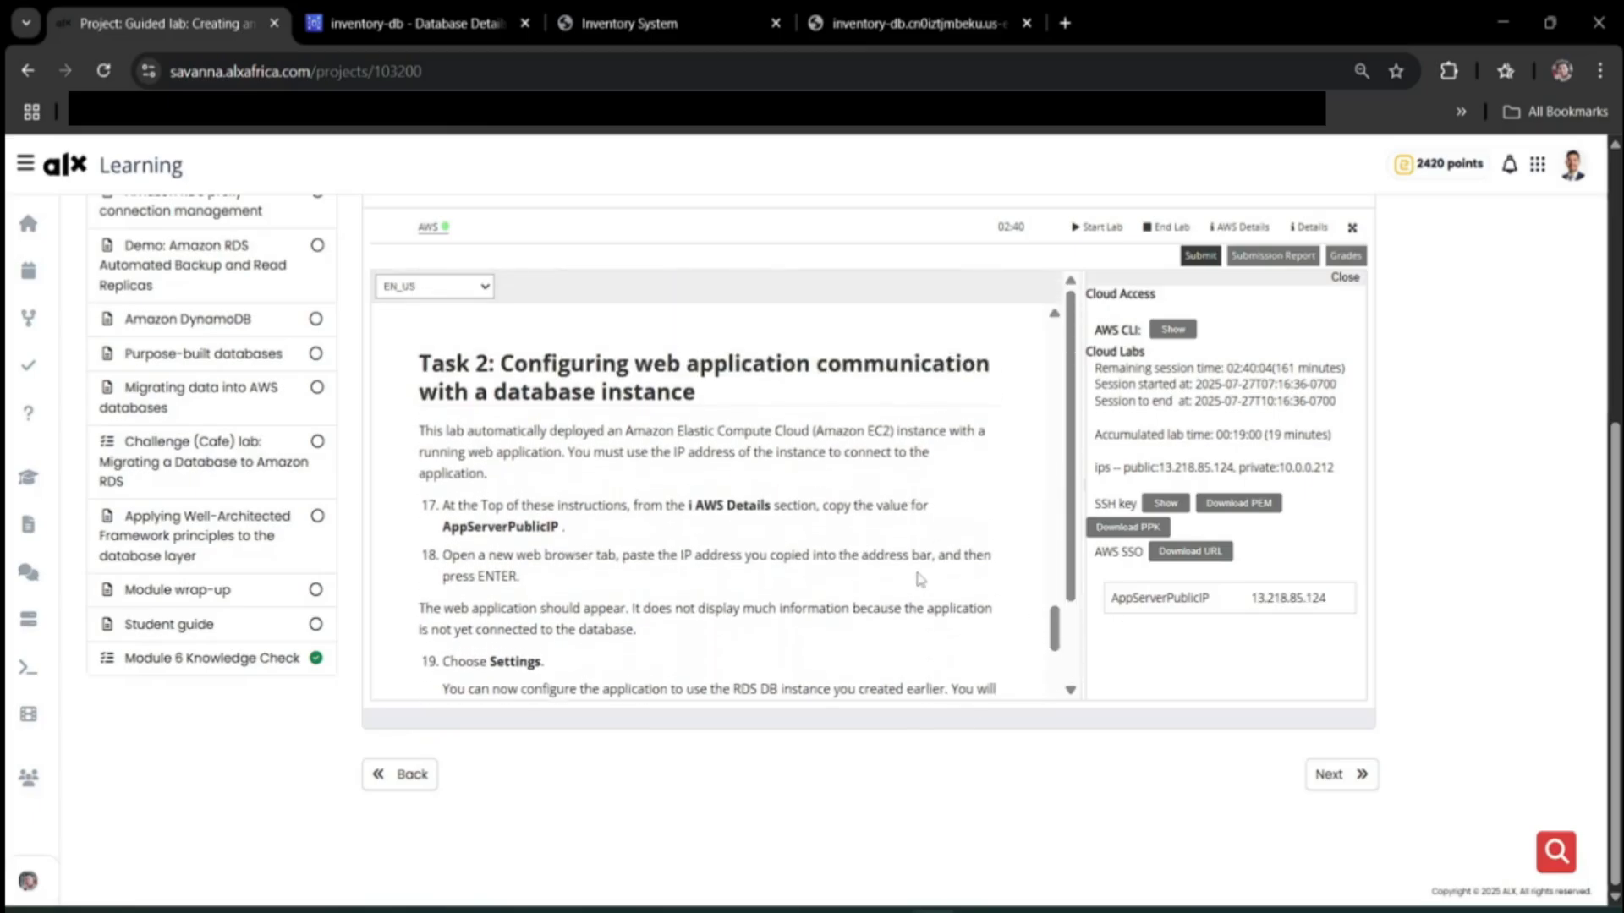
scroll(998, 574, "down", 1)
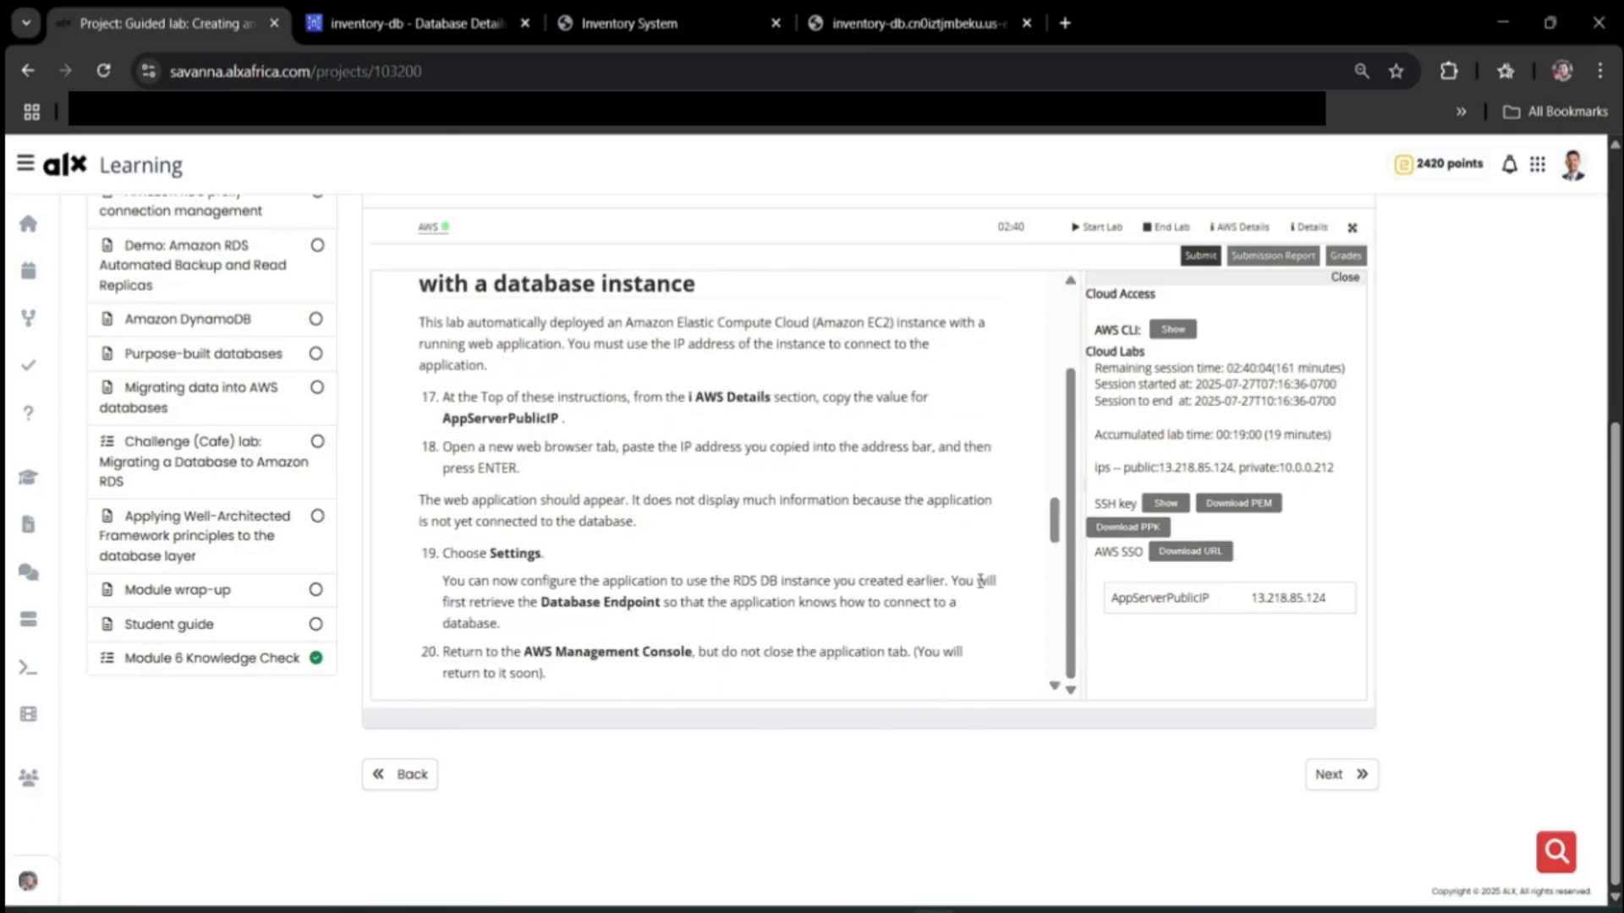
scroll(916, 586, "up", 1)
scroll(916, 586, "down", 1)
scroll(859, 491, "up", 4)
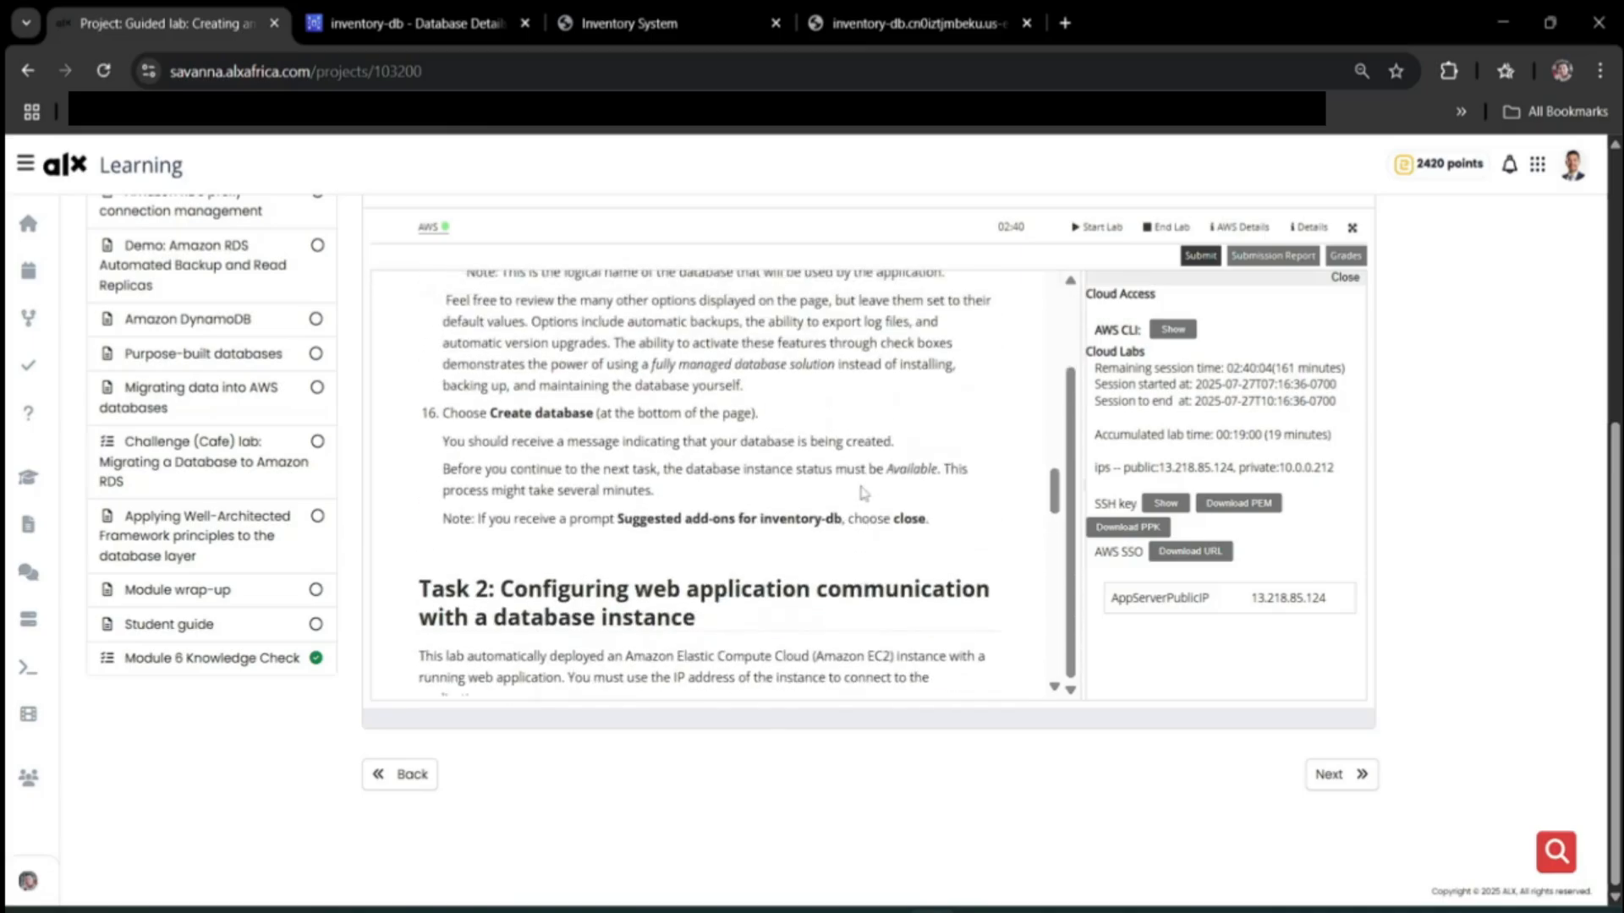
scroll(863, 493, "down", 10)
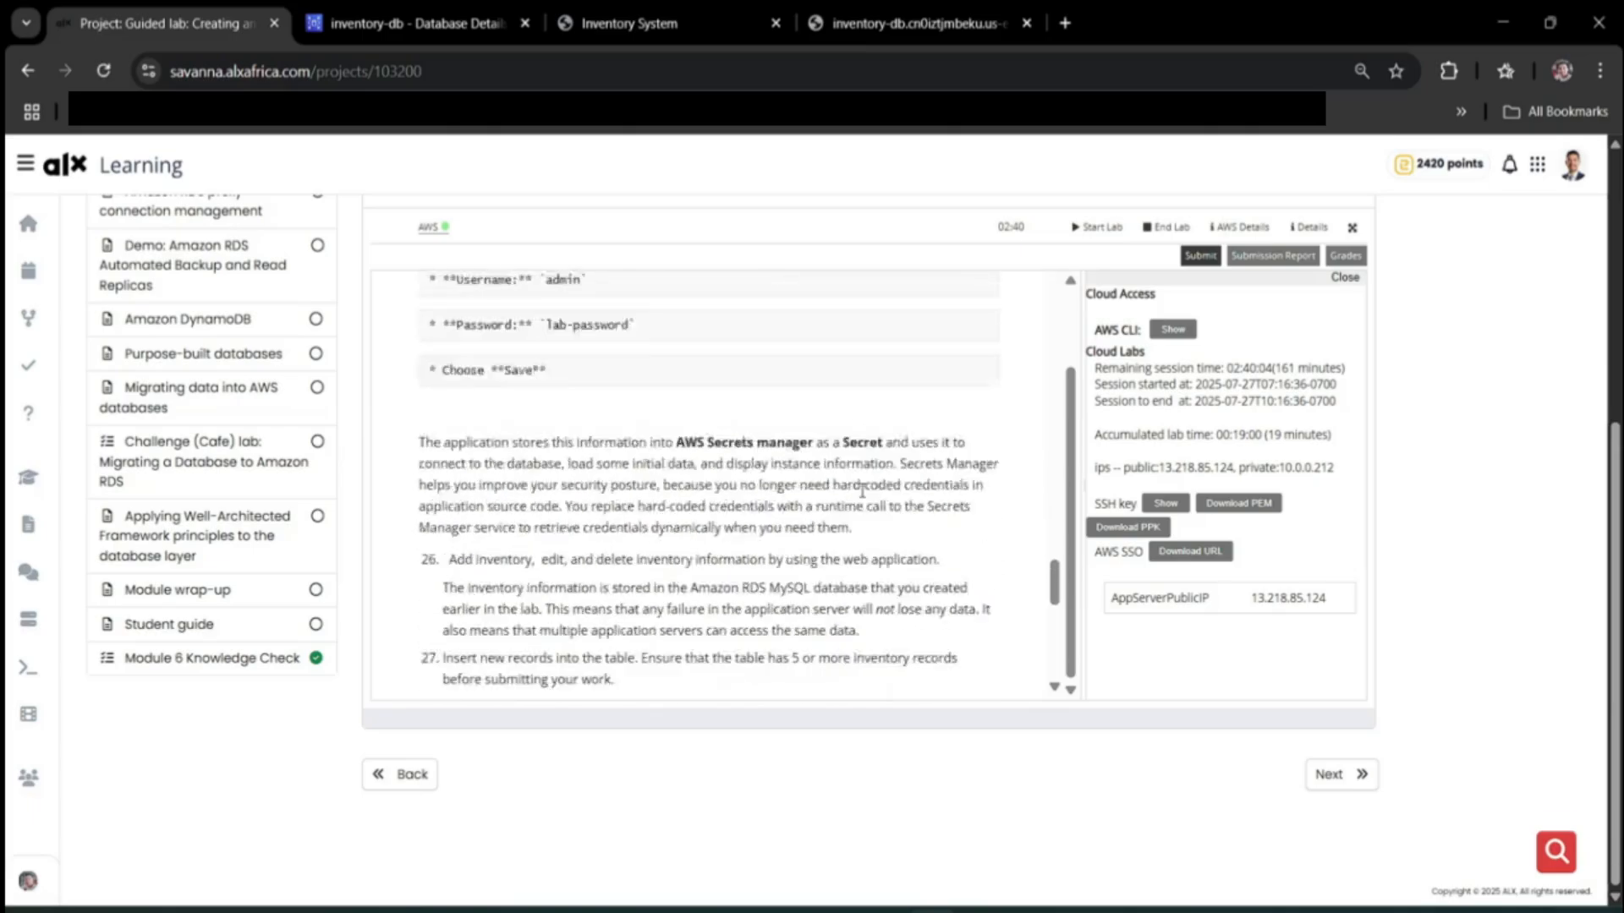
scroll(630, 452, "up", 1)
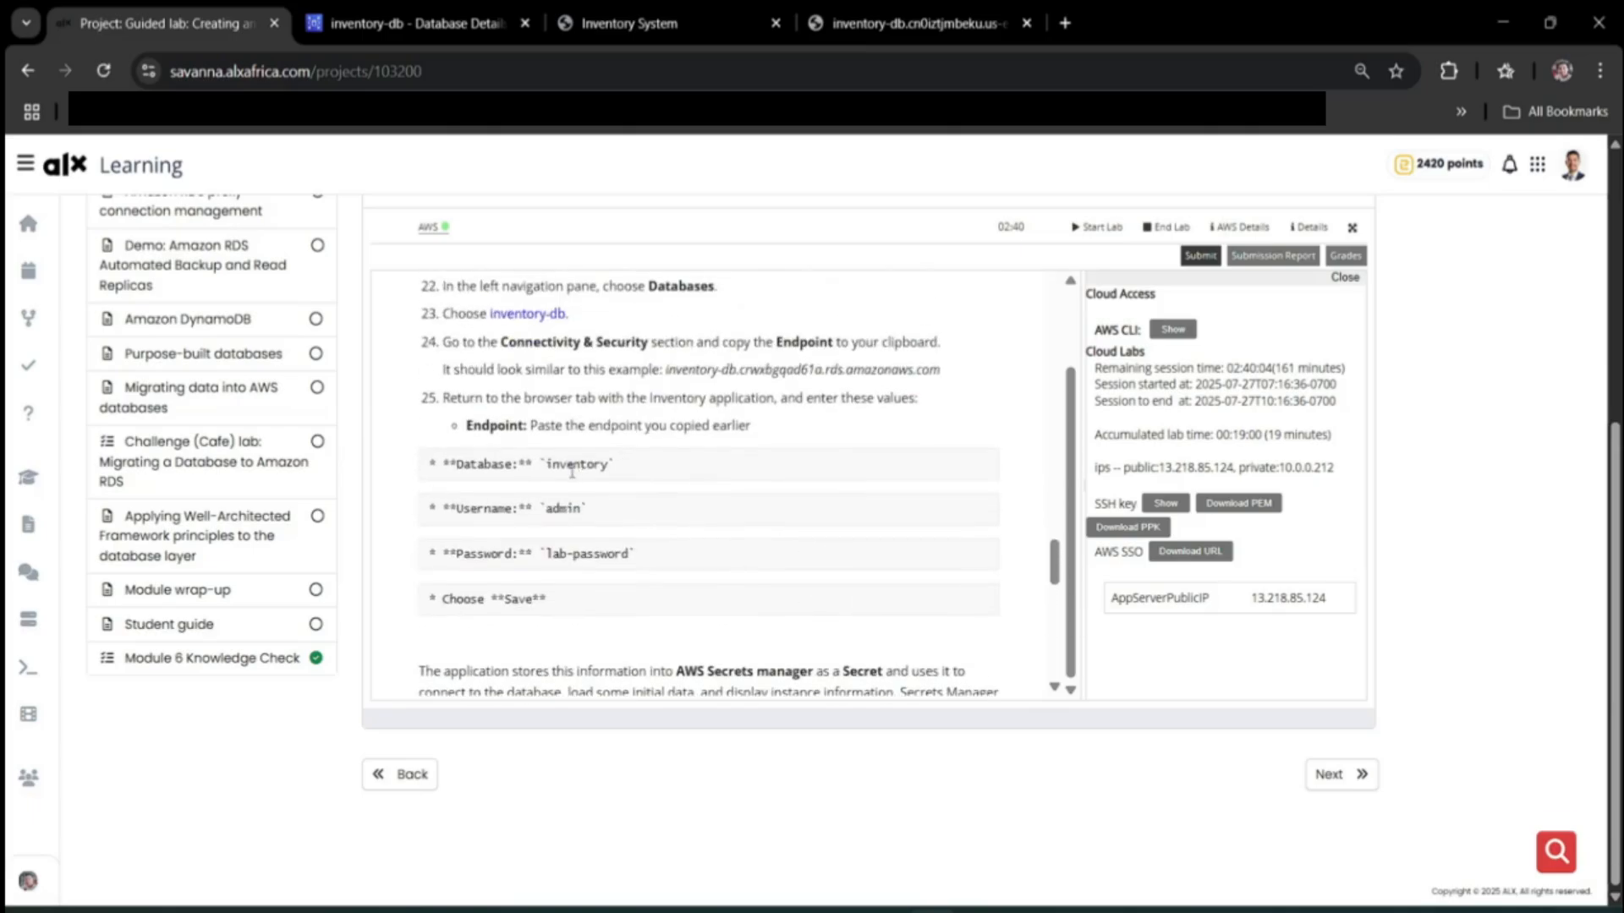
left_click_drag(548, 470, 610, 466)
key("ctrl+c")
left_click(583, 34)
left_click(586, 280)
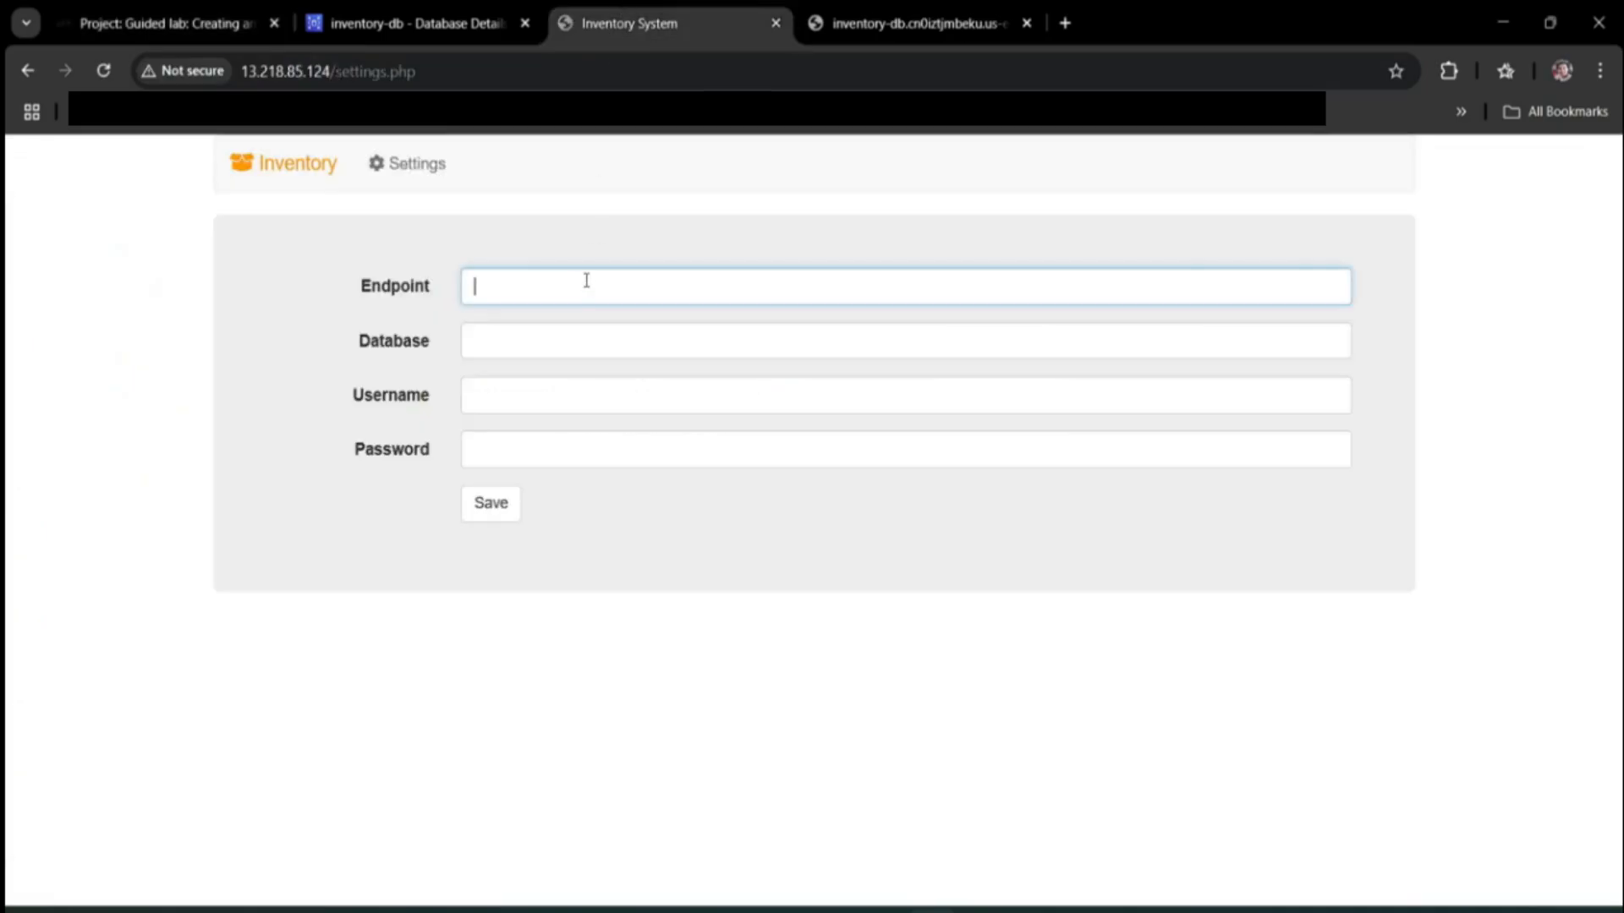
key("ctrl+v")
Enter 'admin' in the Database field and paste the lab password into Username.
left_click(178, 21)
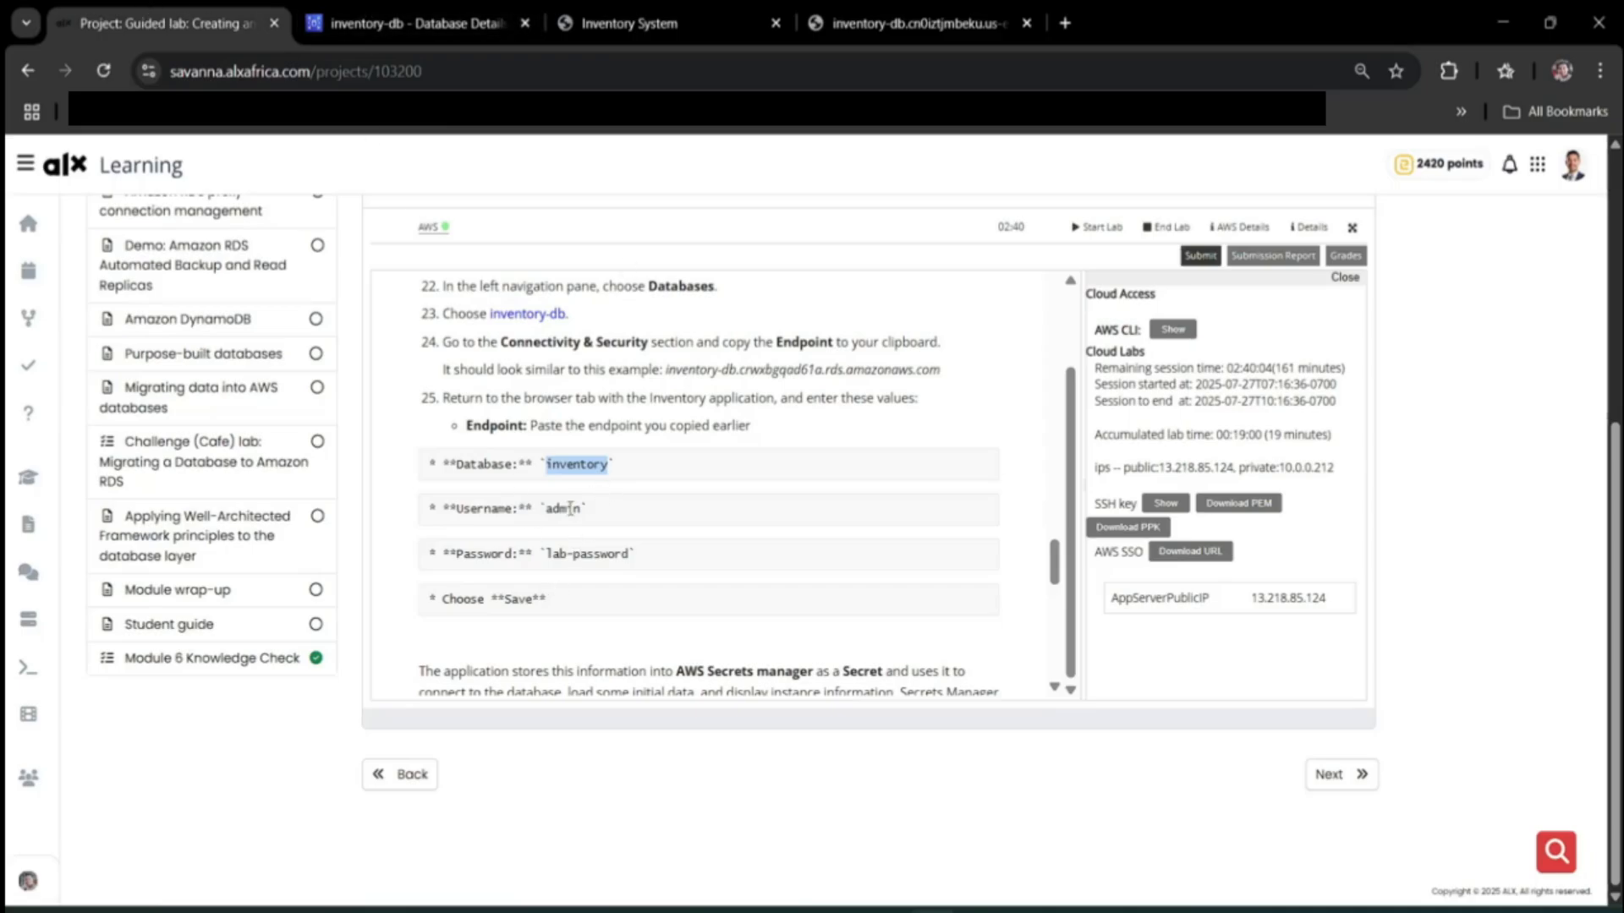
left_click_drag(549, 562, 585, 559)
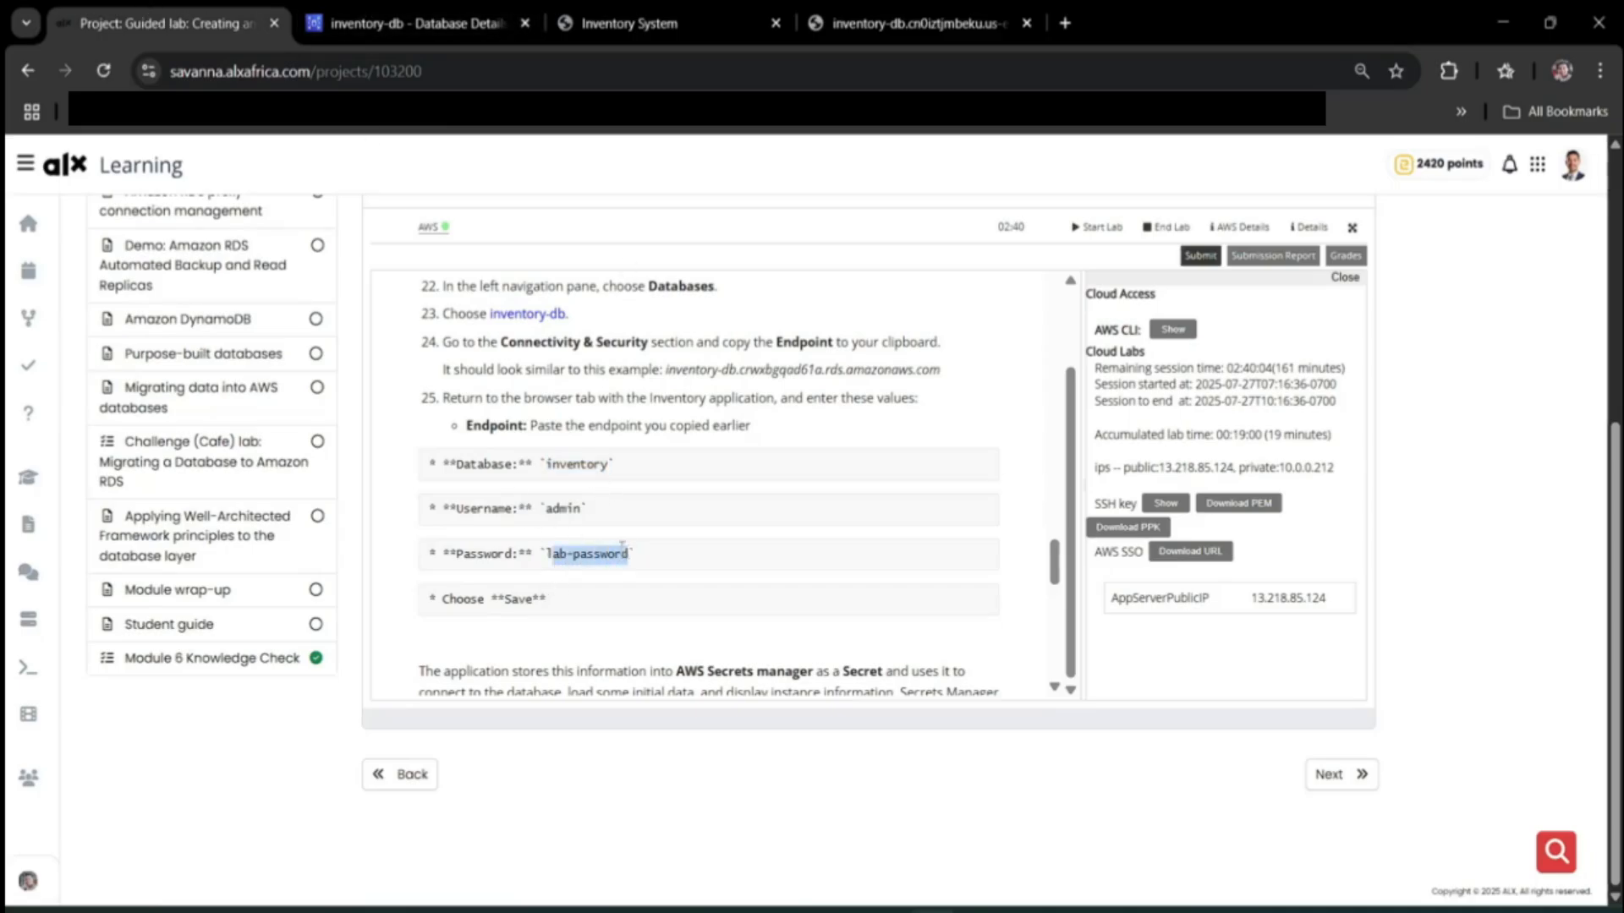
left_click(710, 23)
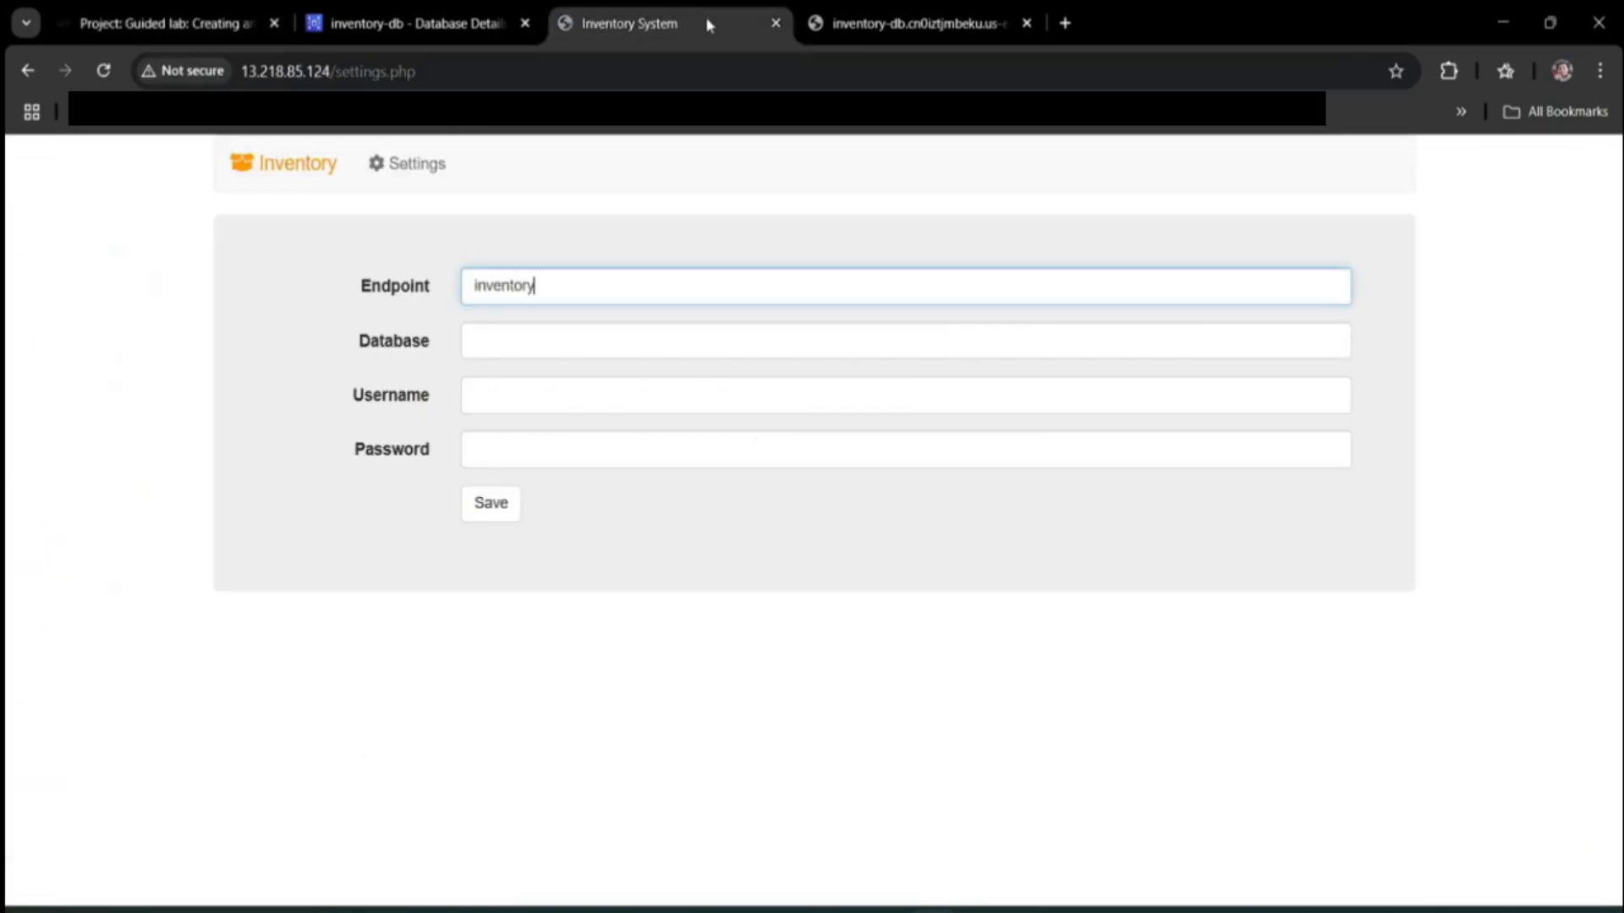
left_click(549, 377)
left_click(567, 338)
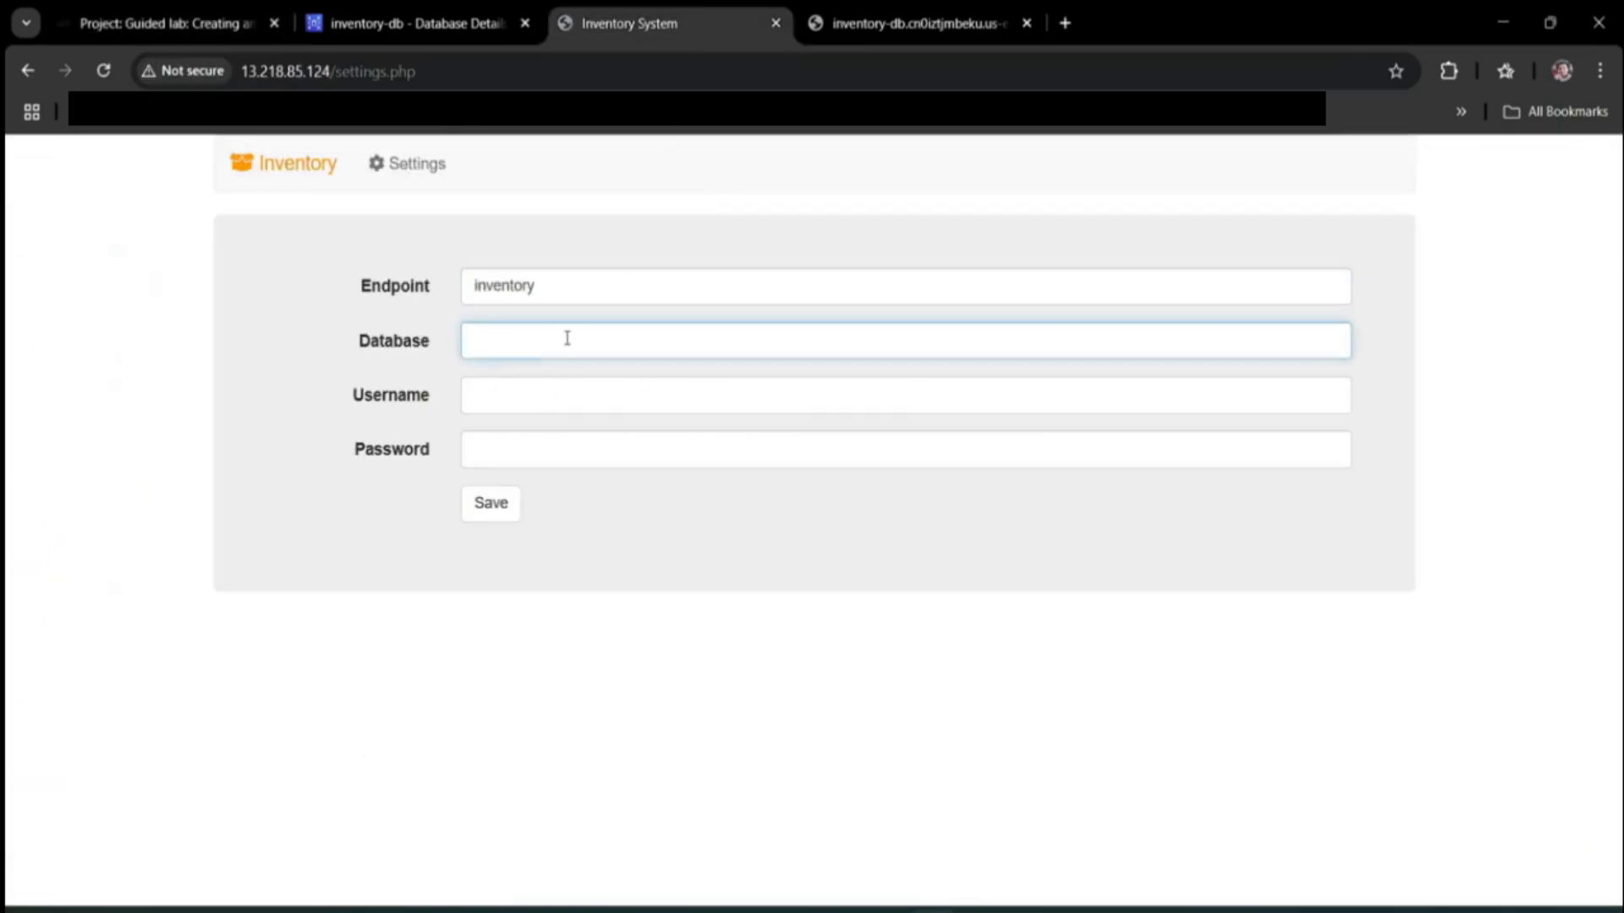
type("admin")
key("Tab")
key("ctrl+v")
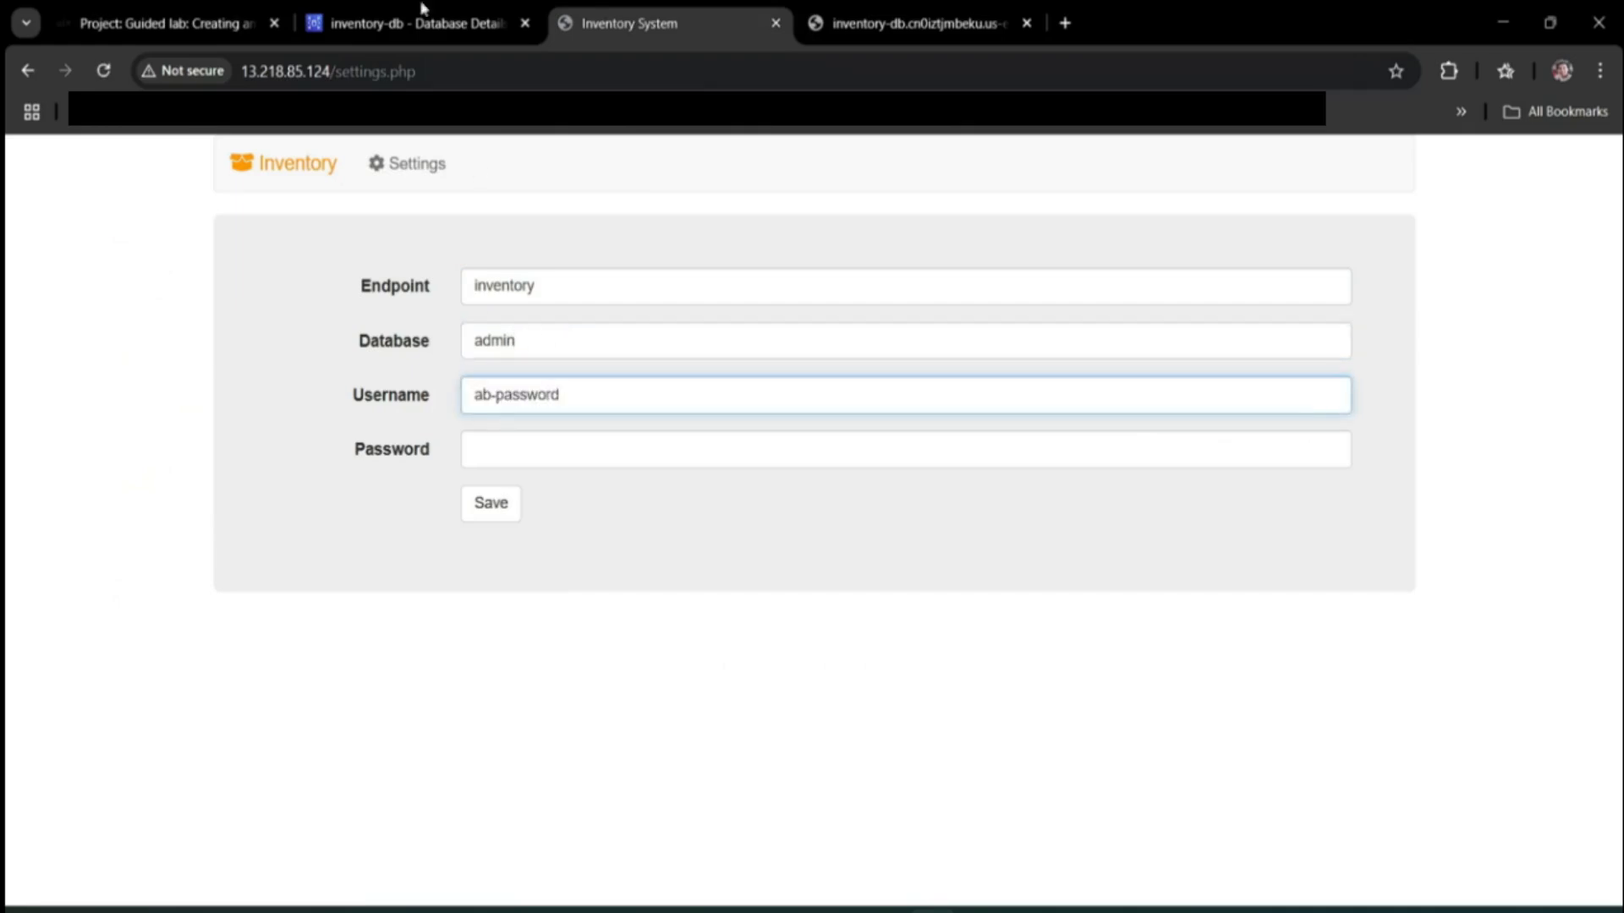
Prefix the Username value with 'l' and move to Password, rechecking the lab and inventory-db details.
left_click(268, 10)
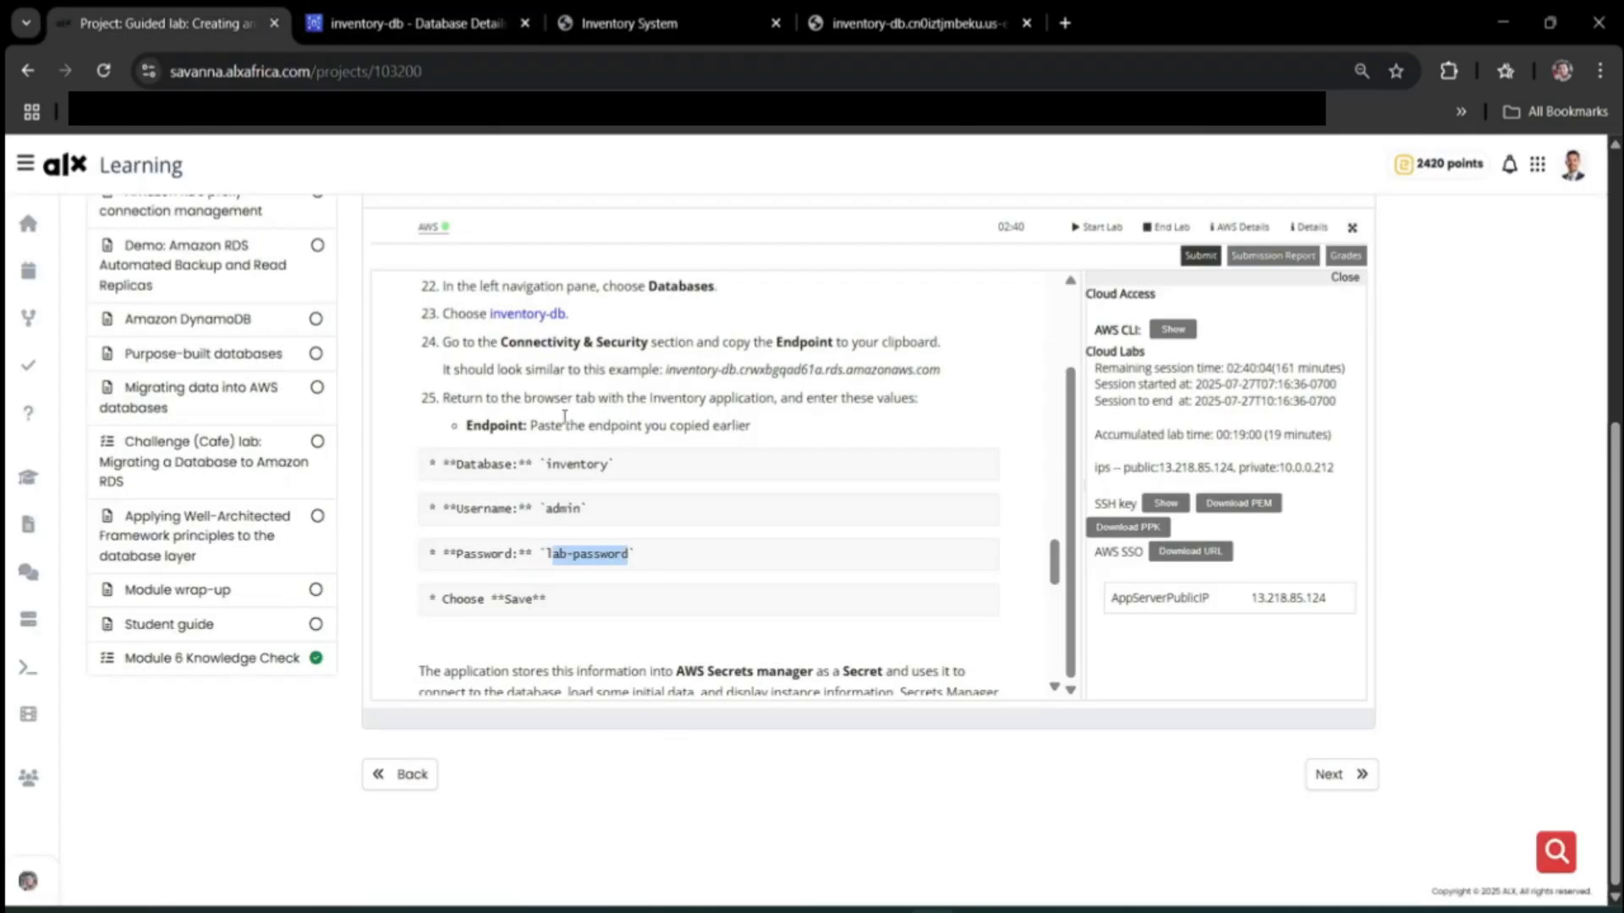
left_click(626, 16)
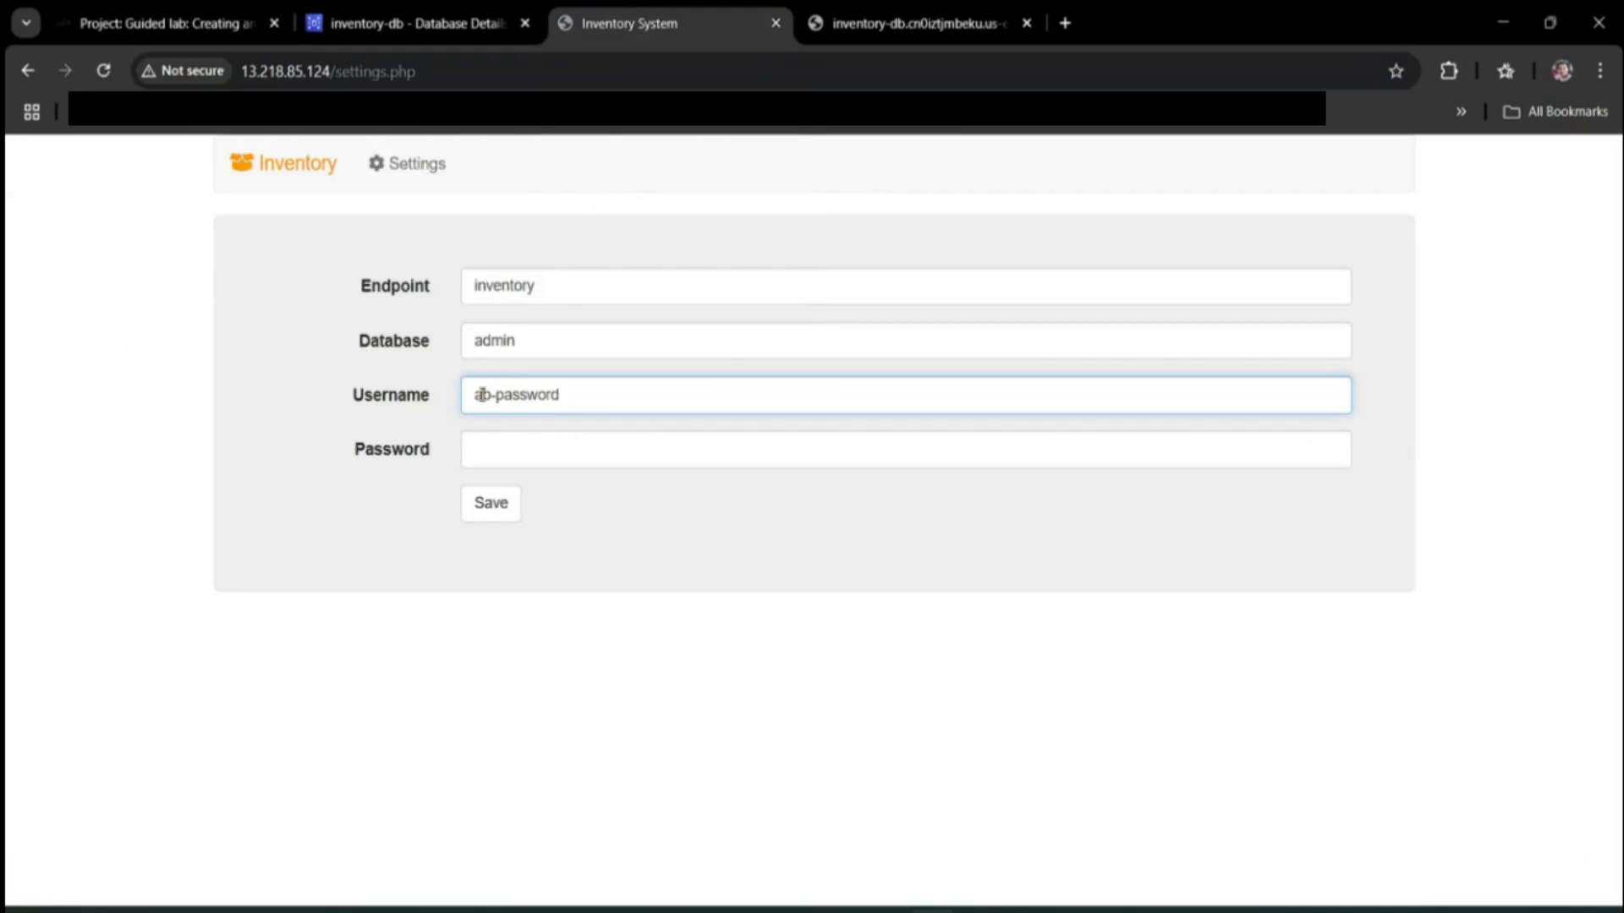
key("Home")
type("l")
left_click(520, 457)
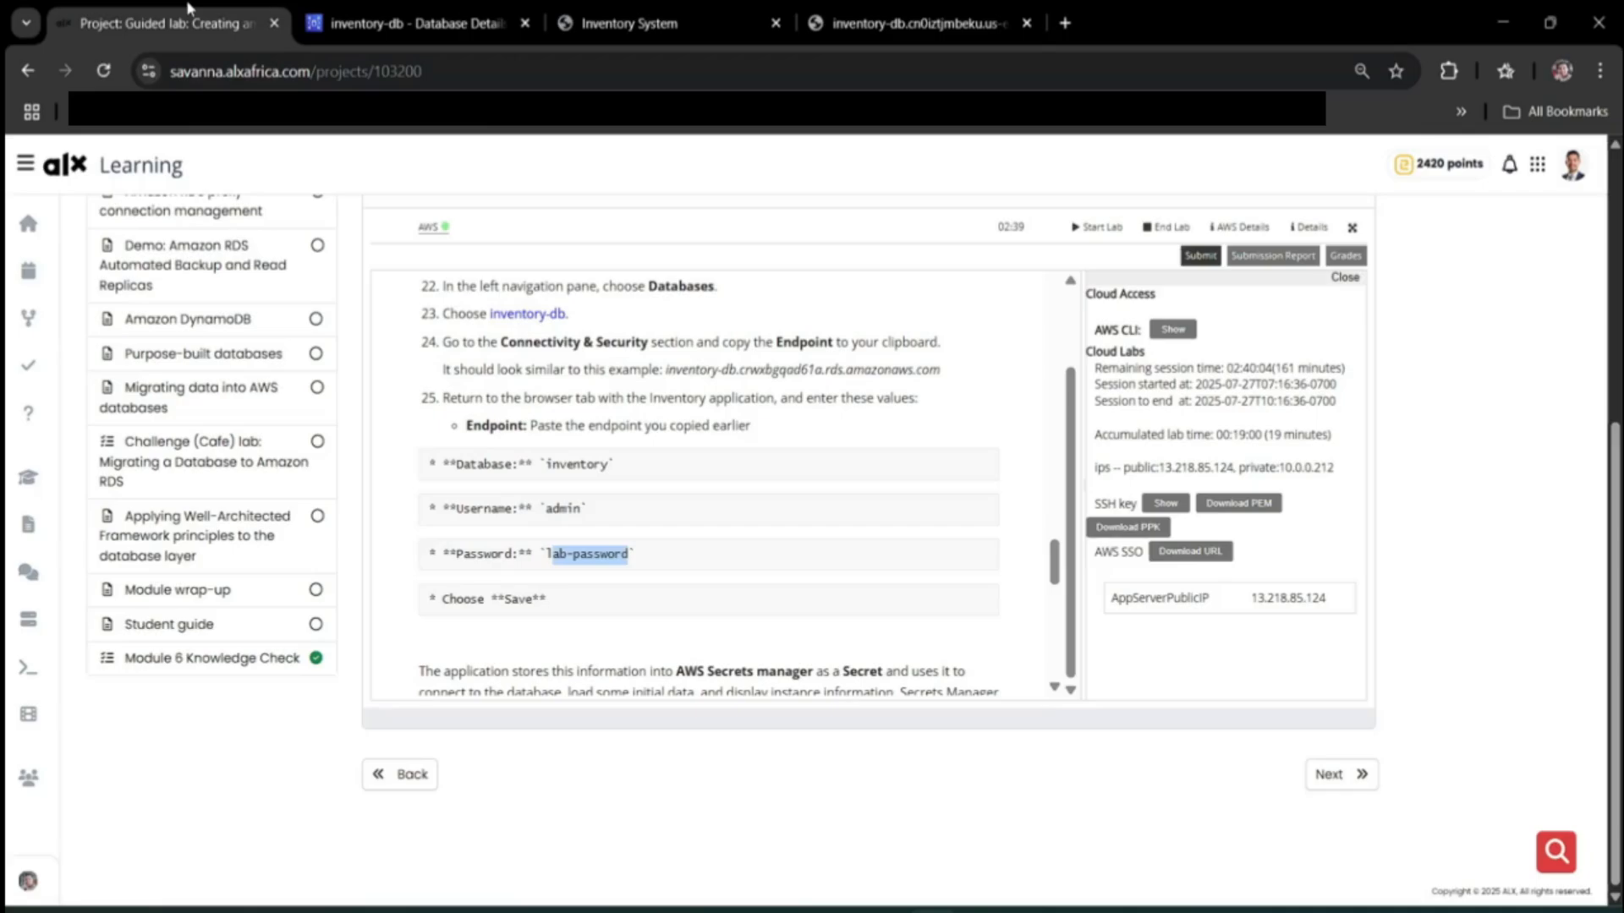
left_click(191, 12)
mouse_move(307, 42)
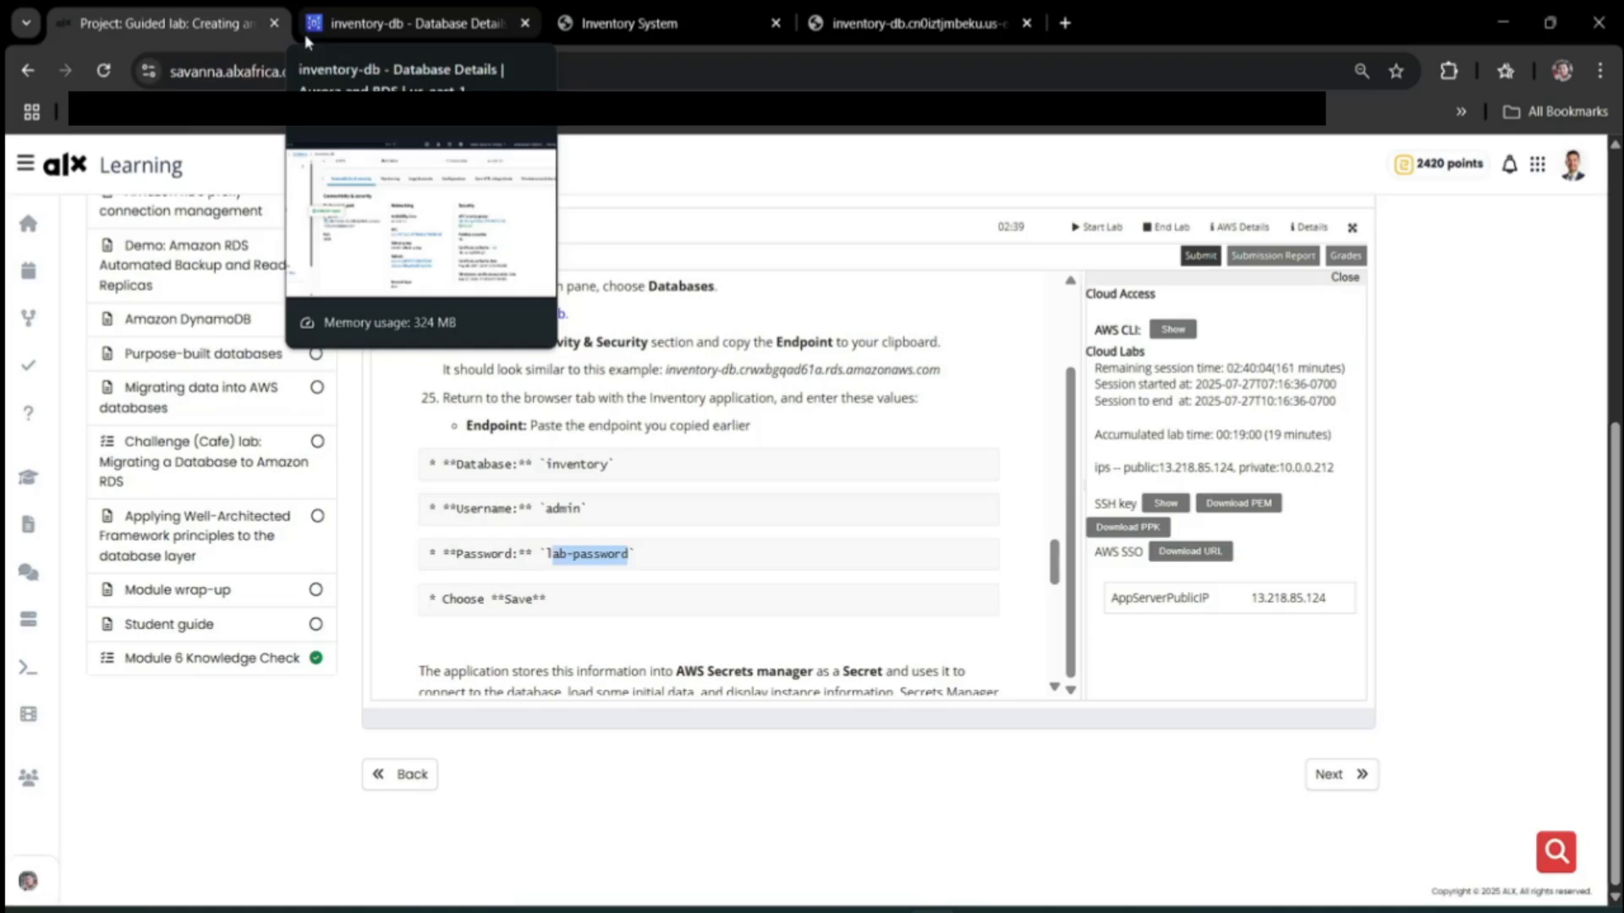
left_click(457, 10)
left_click(723, 17)
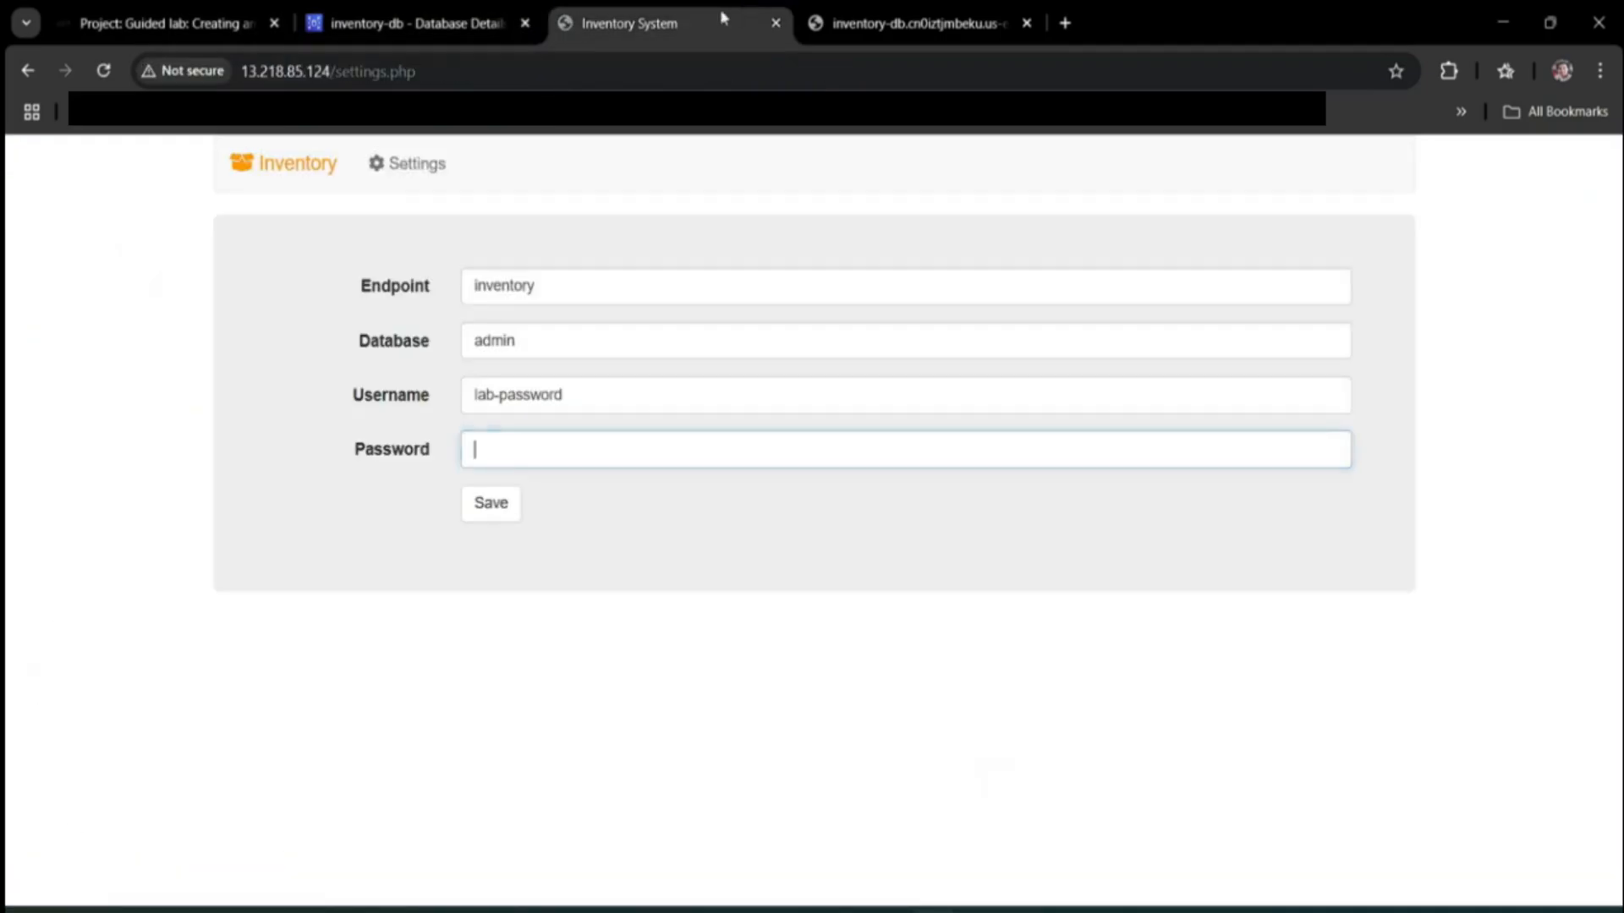
Clear the wrong Endpoint, Database and Username values from the Settings form.
double_click(573, 286)
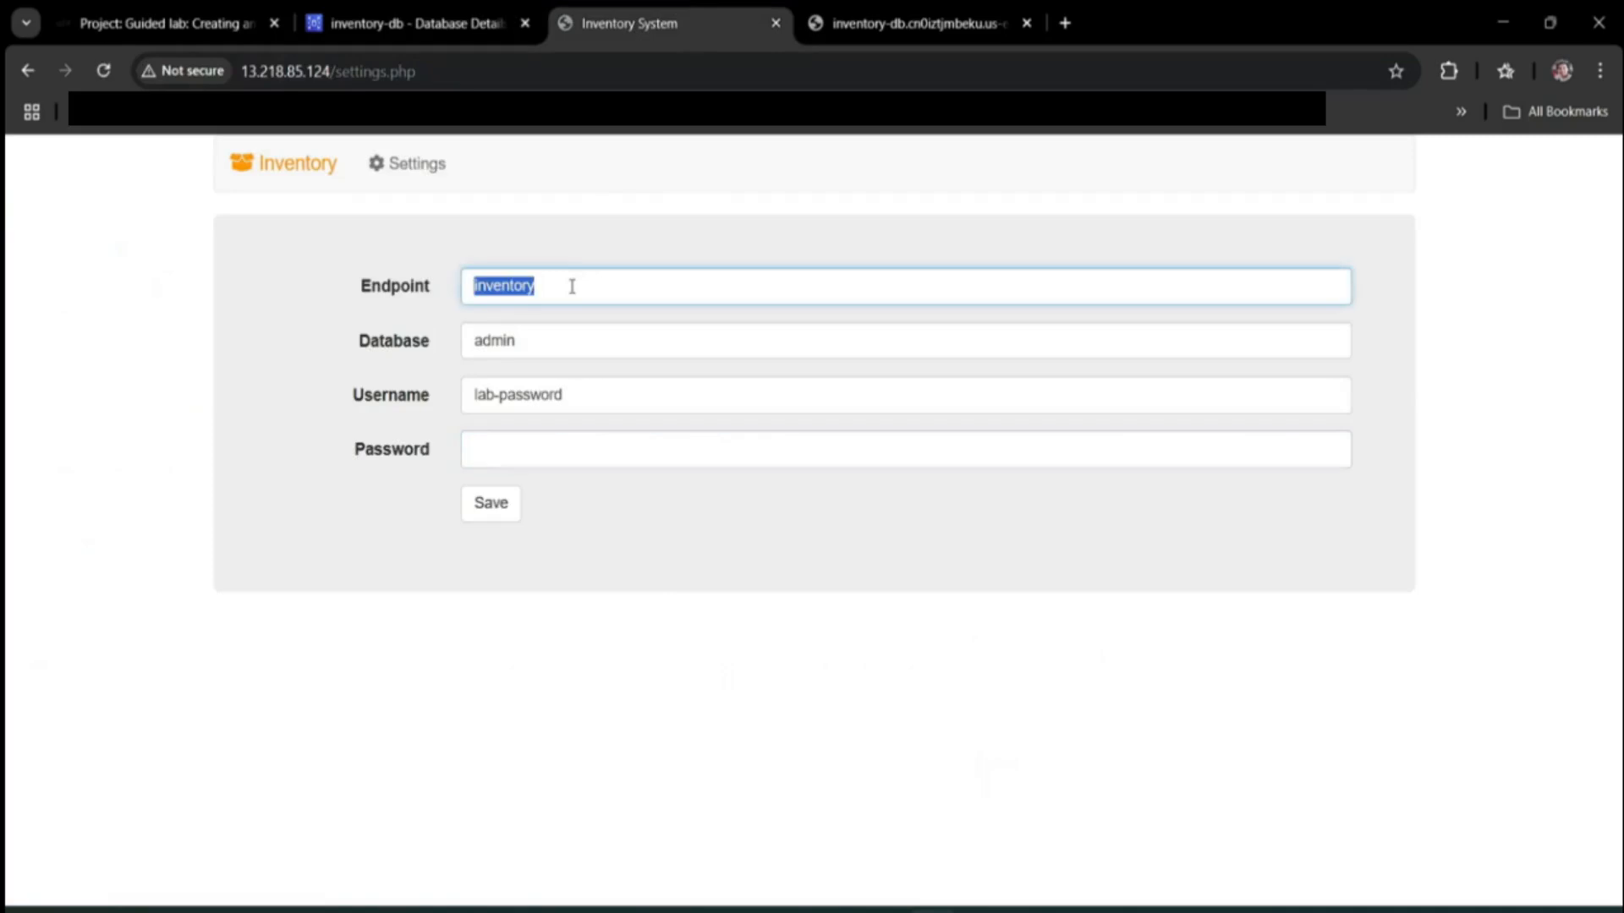
key("BackSpace")
double_click(536, 336)
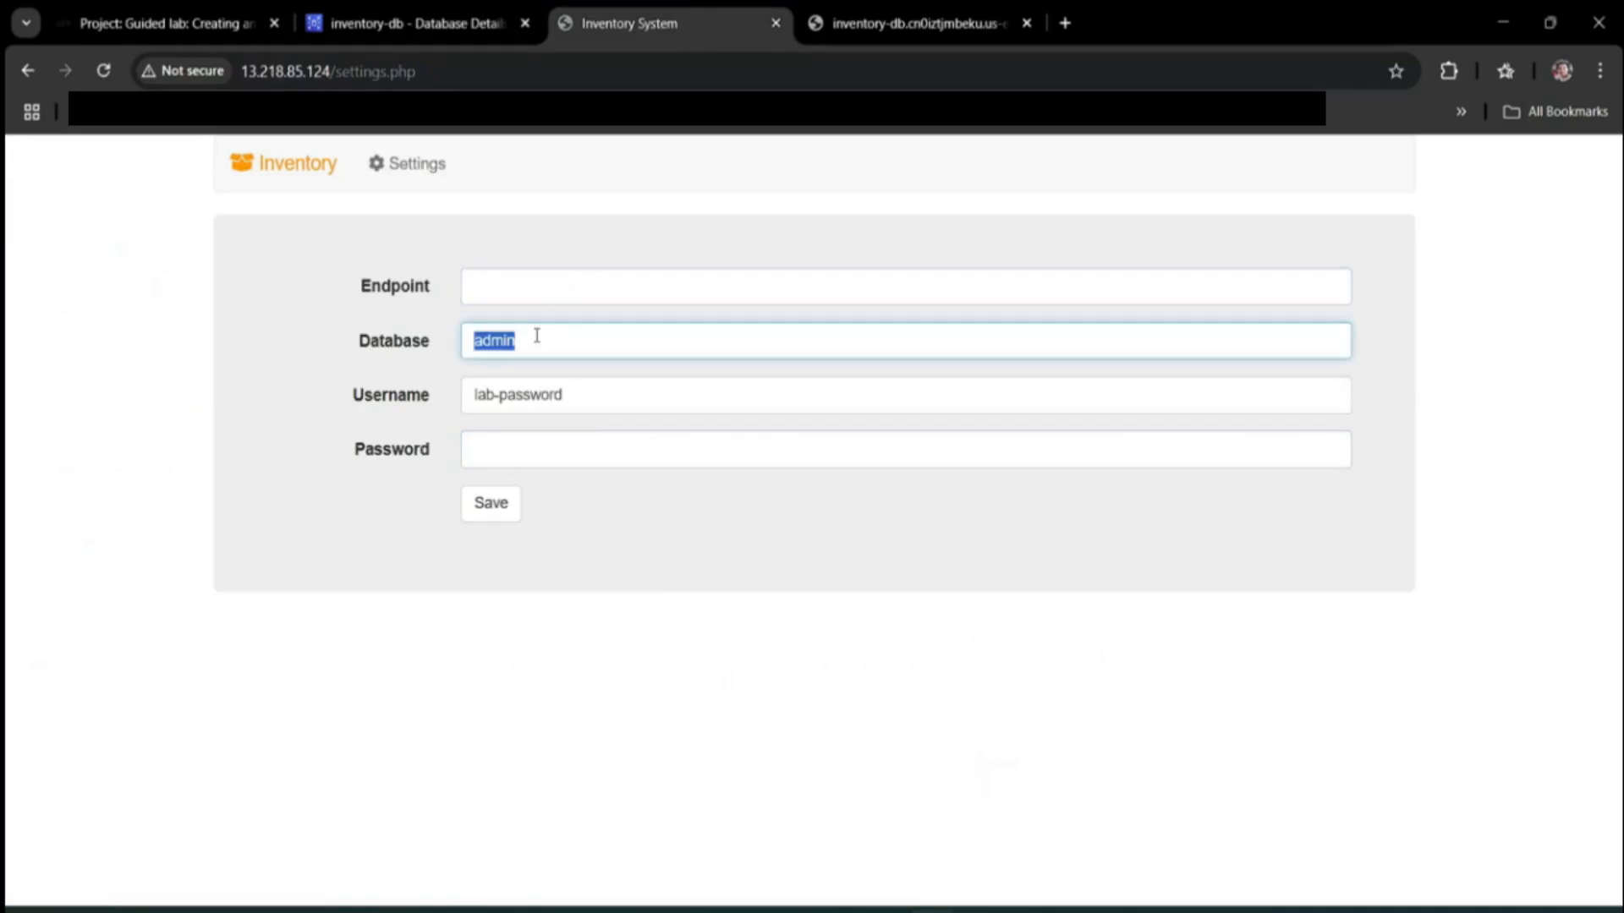
key("BackSpace")
left_click(609, 382)
key("BackSpace")
key("BackSpace")
key("BackSpace")
key("BackSpace")
key("BackSpace")
key("BackSpace")
key("BackSpace")
key("BackSpace")
key("BackSpace")
key("BackSpace")
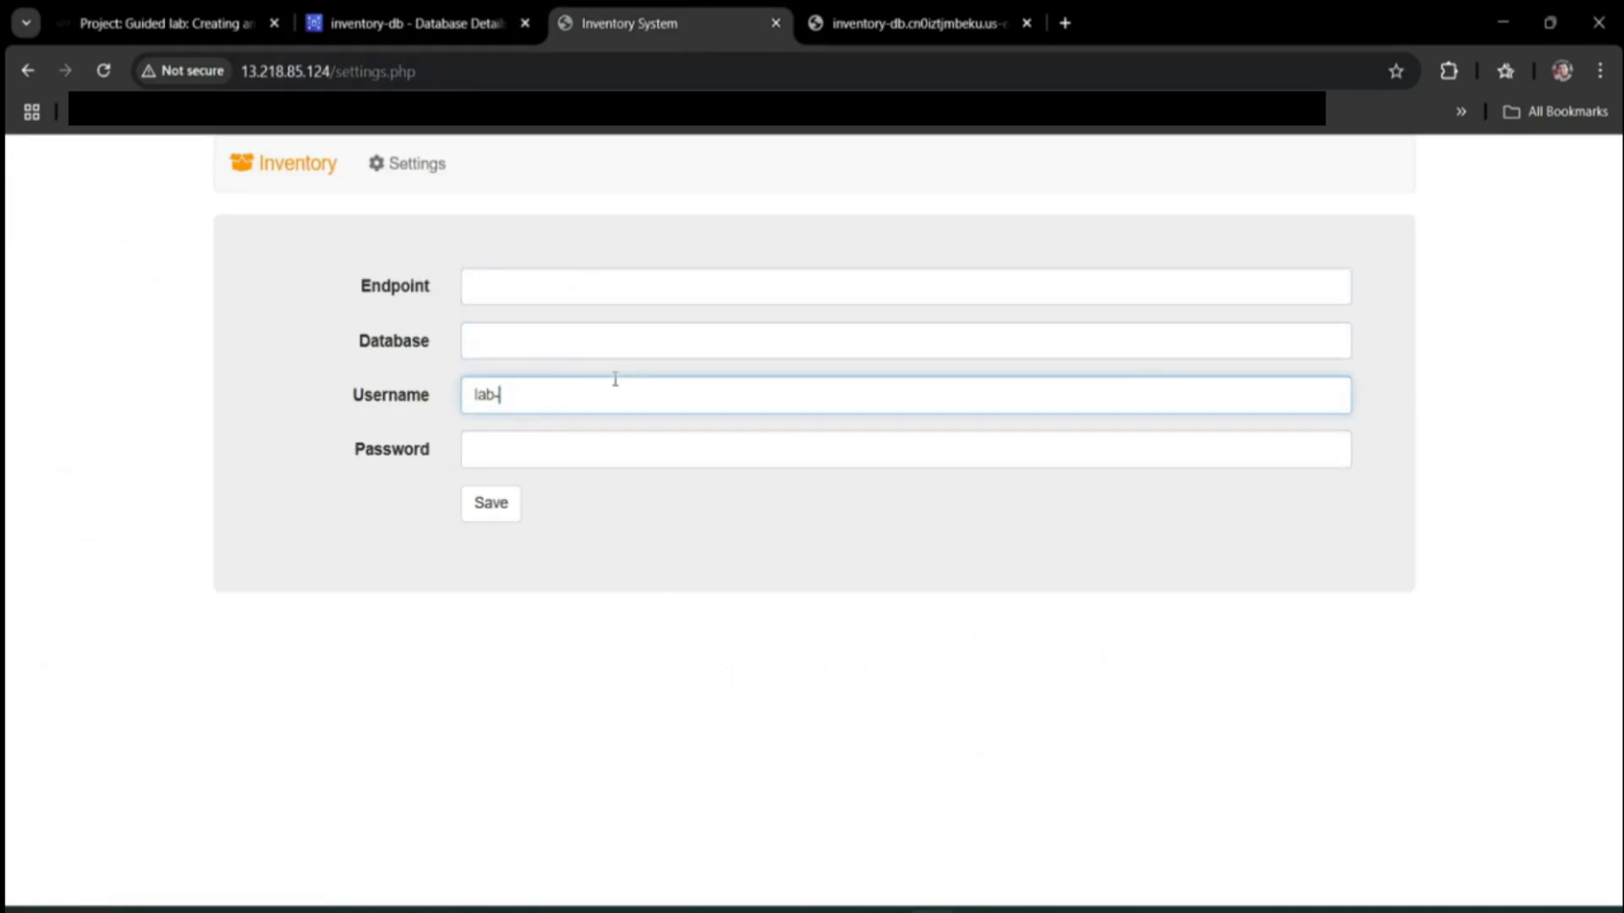
key("BackSpace")
key("BackSpace")
left_click(500, 288)
Fill Database with 'inventory' copied from the lab, then enter username admin and the lab password.
left_click(76, 23)
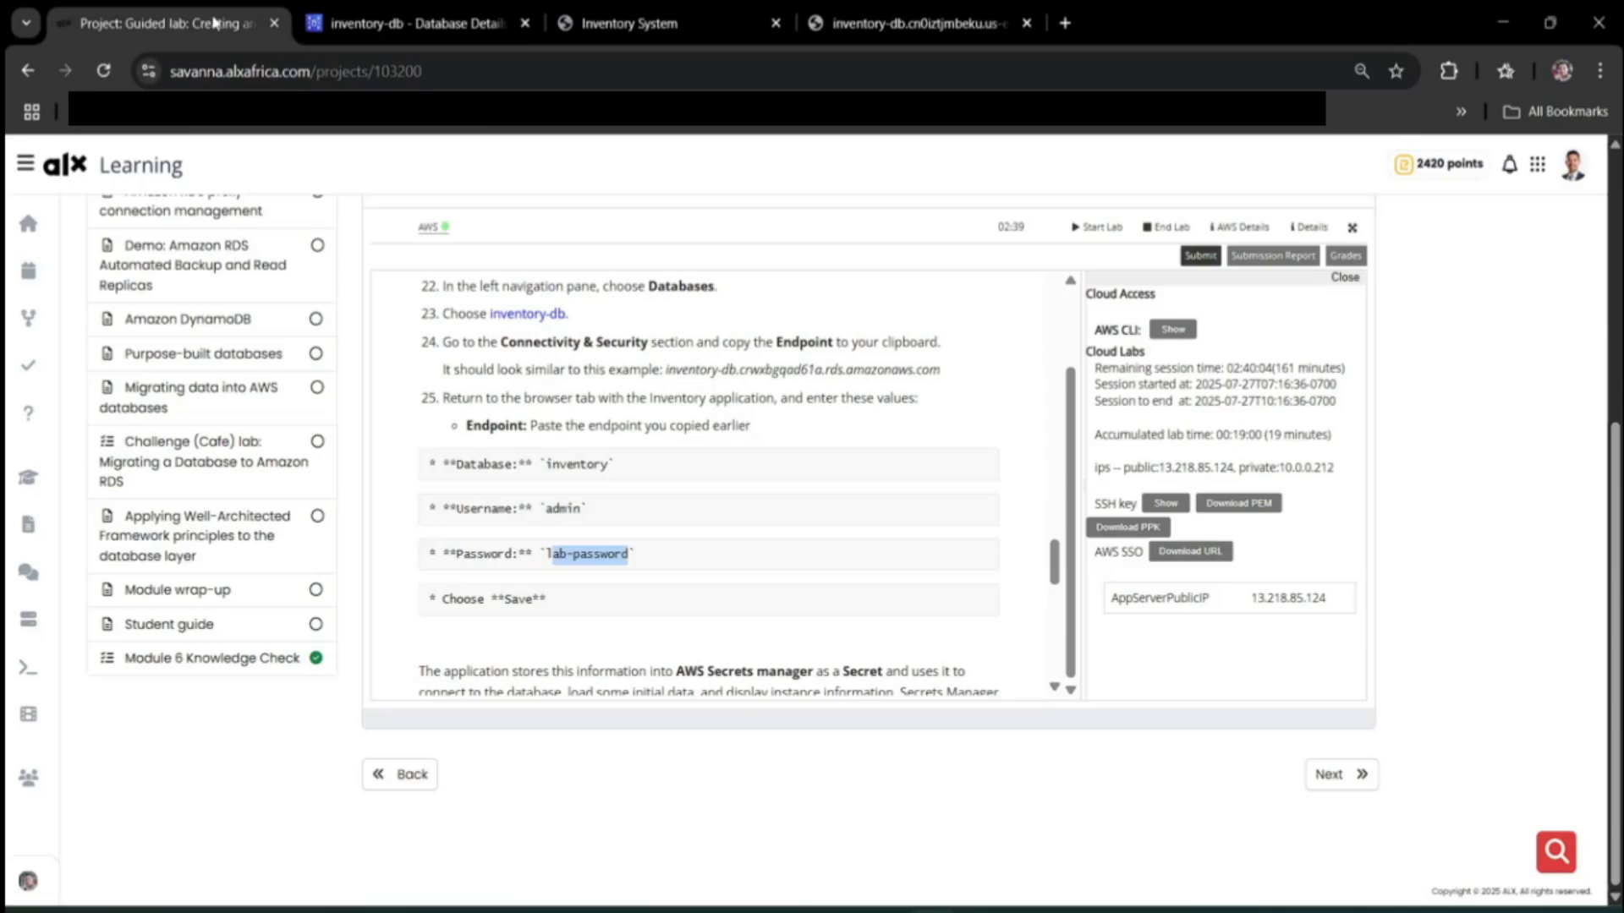
left_click(644, 504)
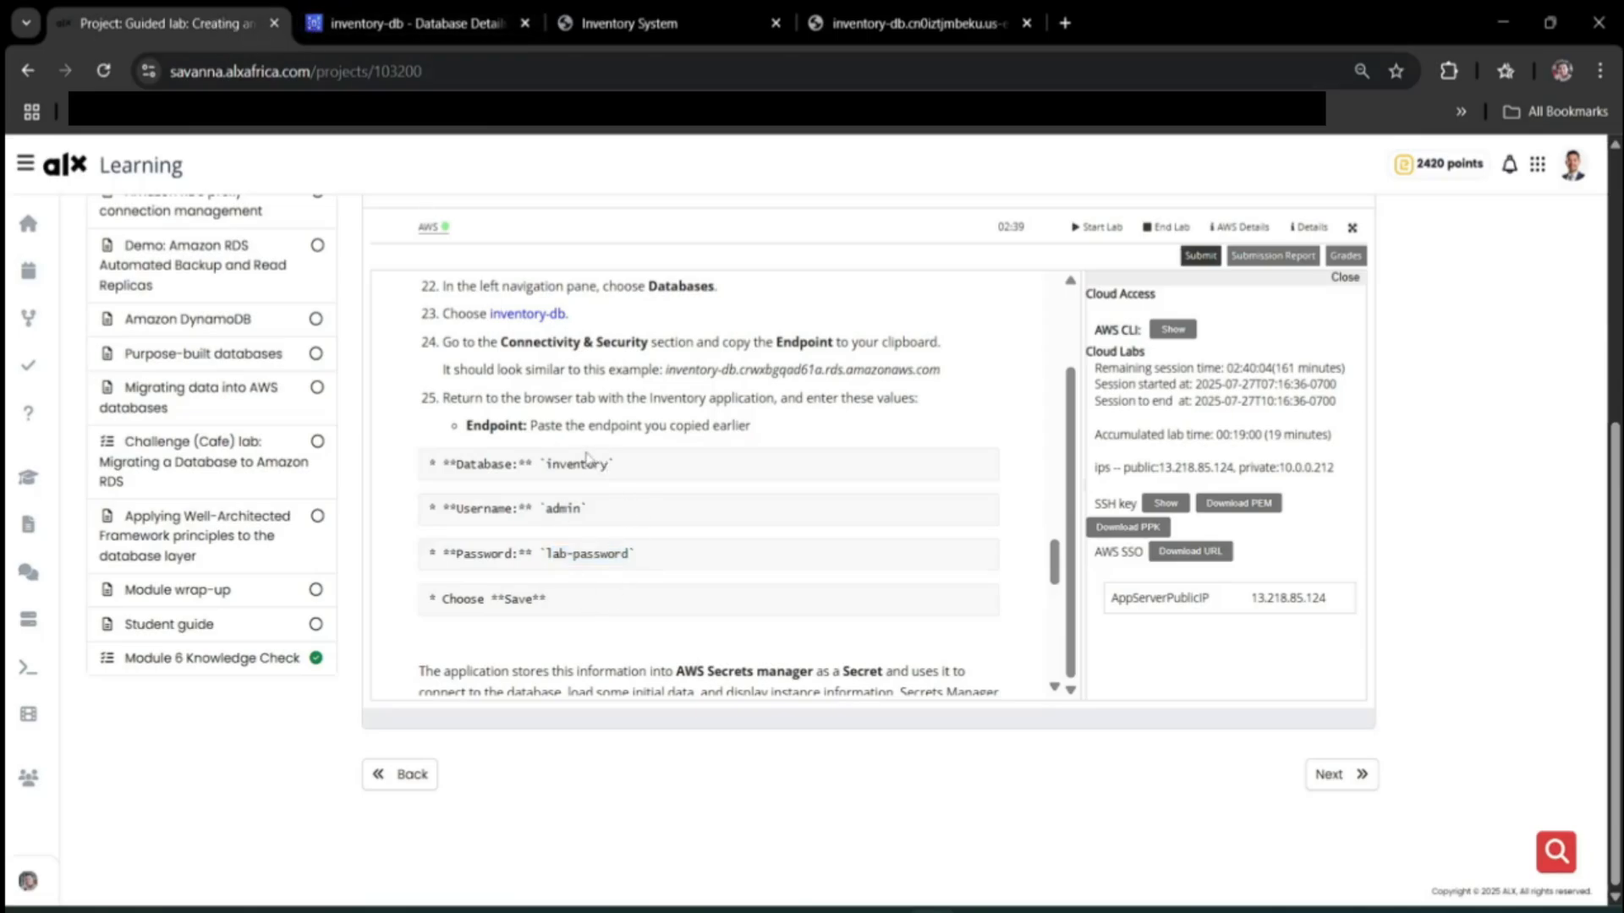
double_click(580, 456)
key("ctrl+c")
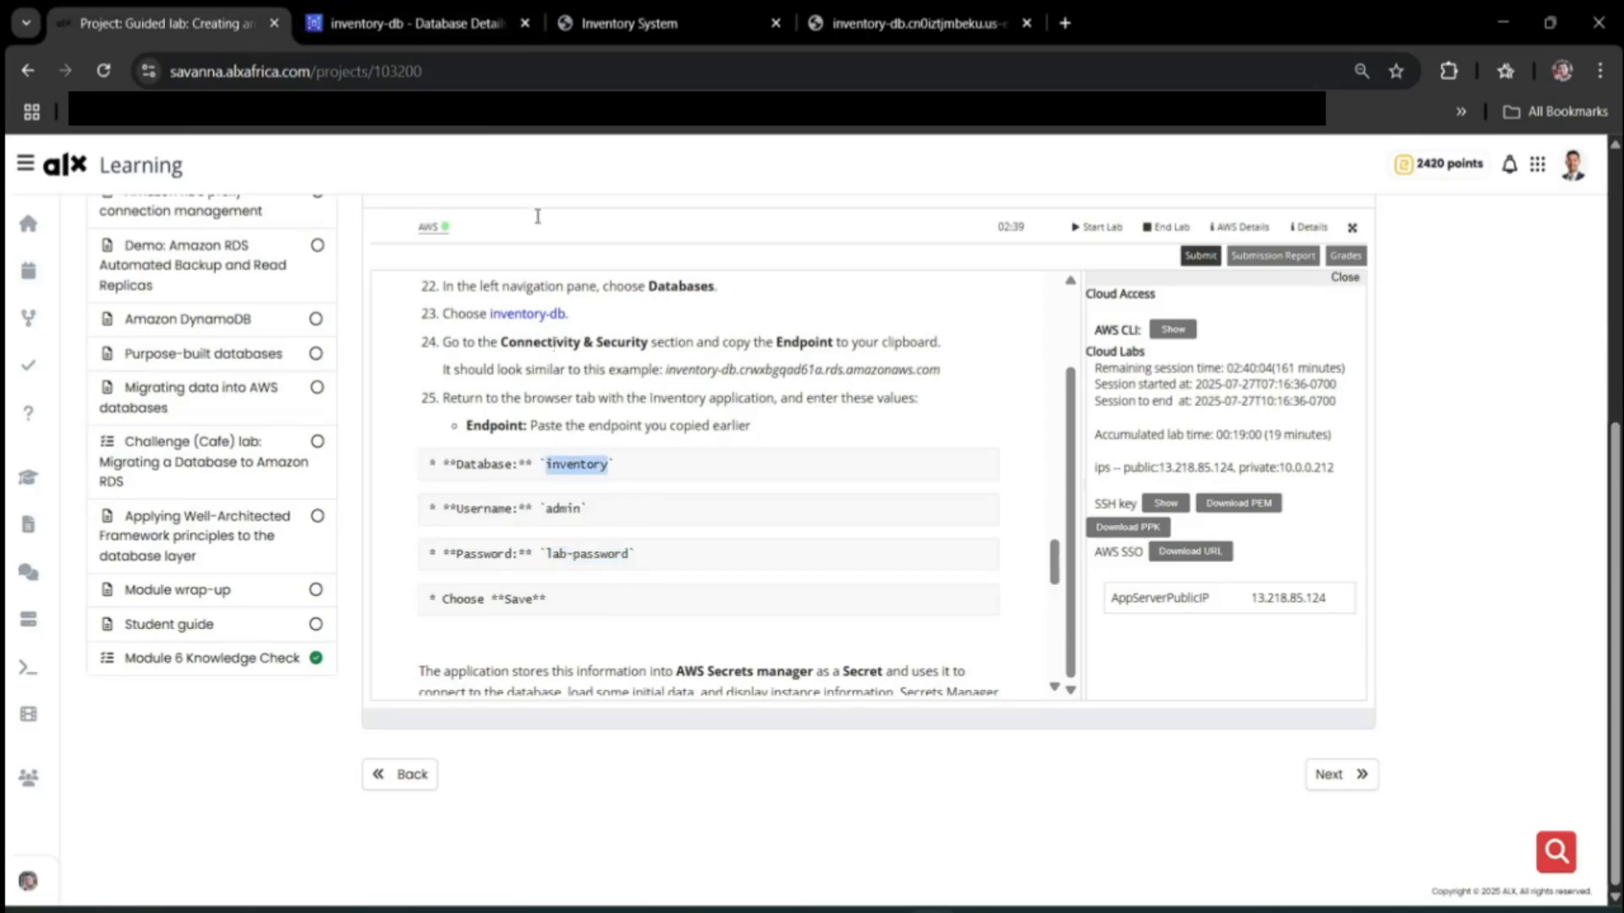
left_click(592, 23)
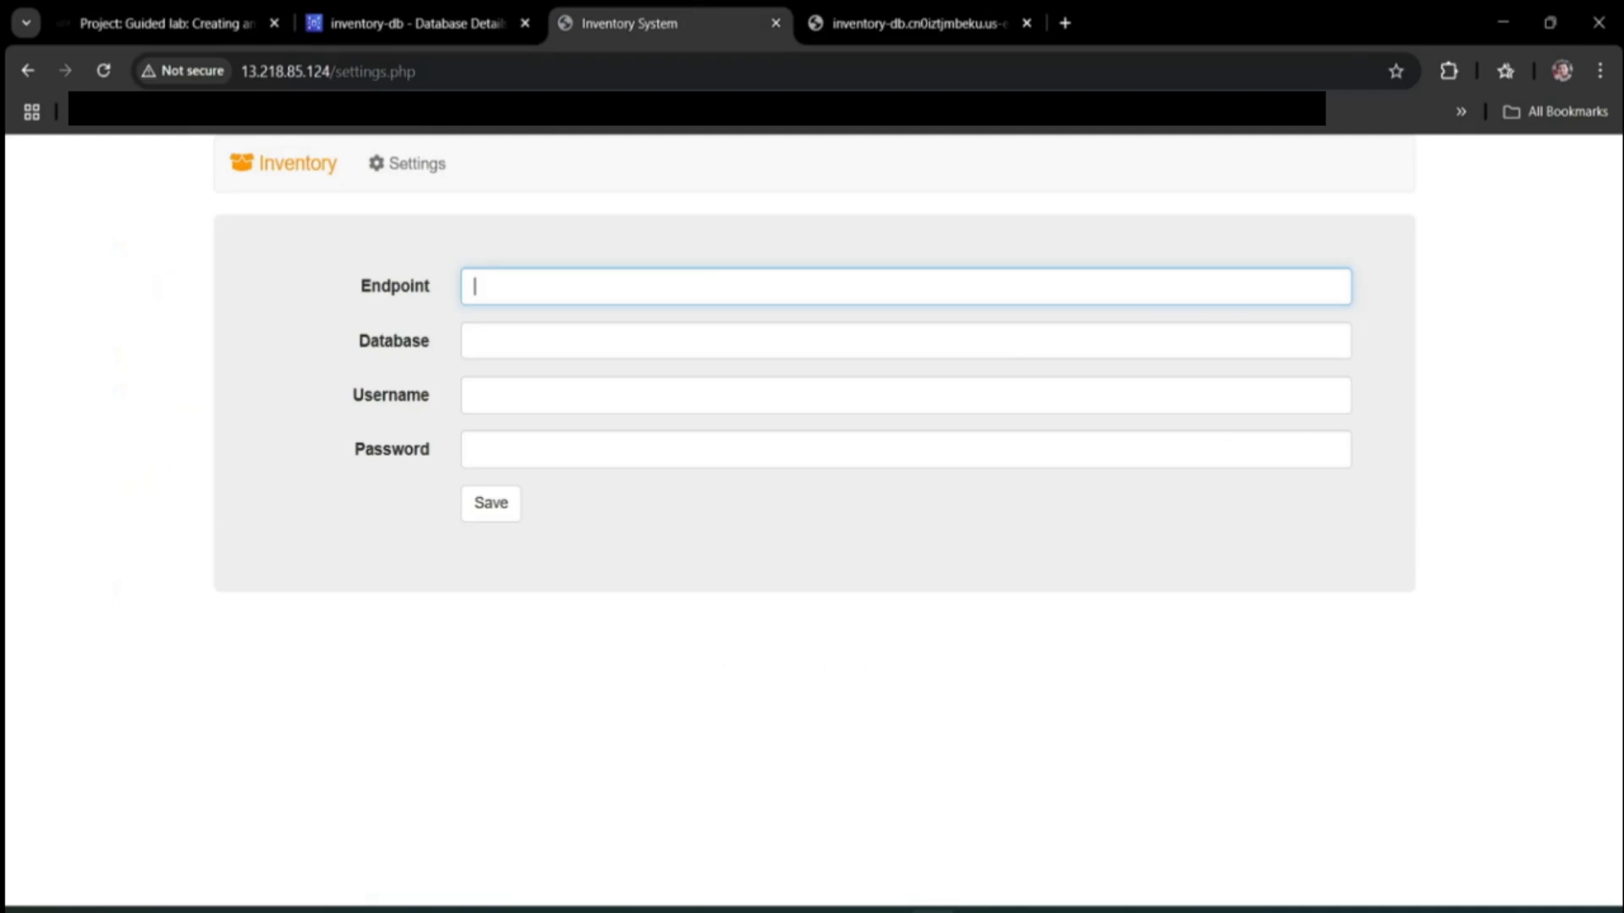
left_click(565, 331)
key("ctrl+v")
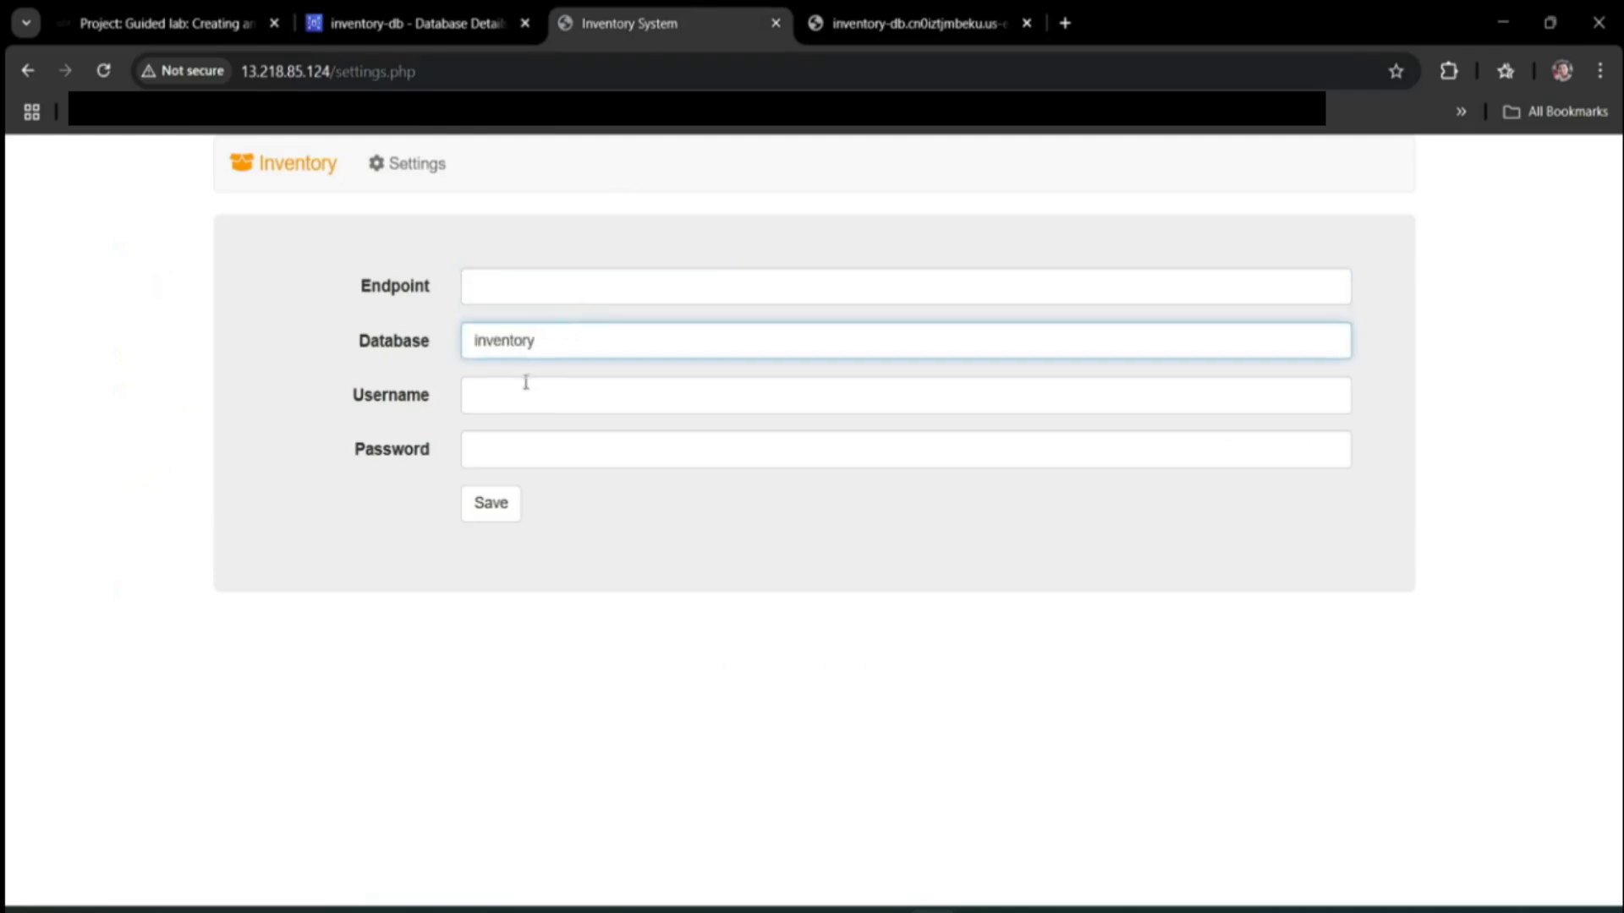
left_click(529, 397)
type("ad")
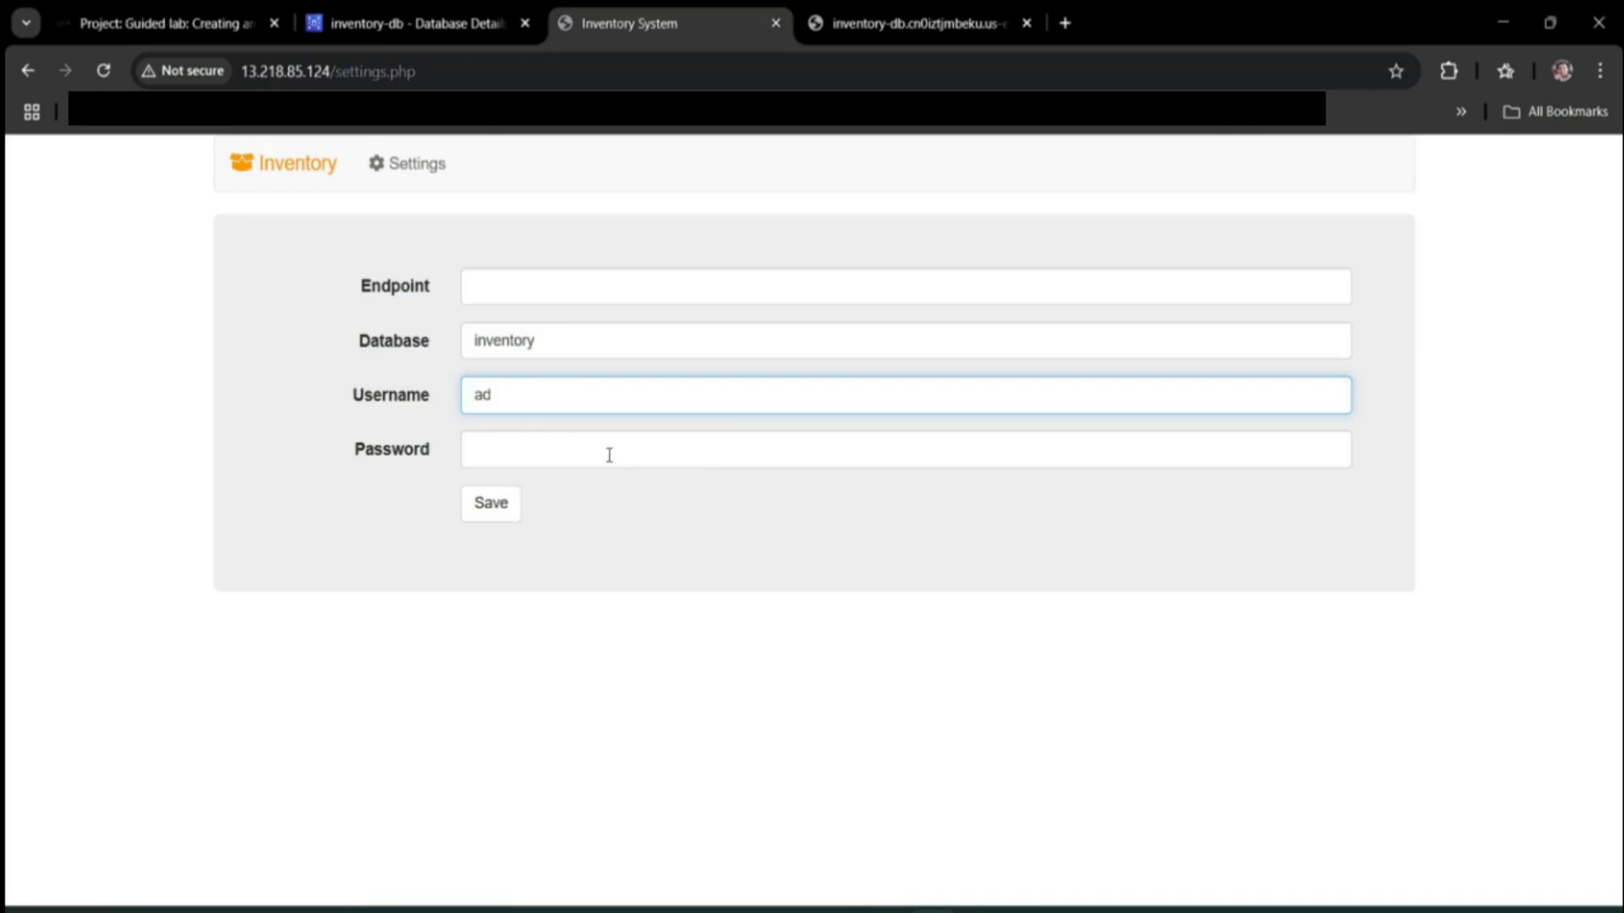
type("min")
type("lap")
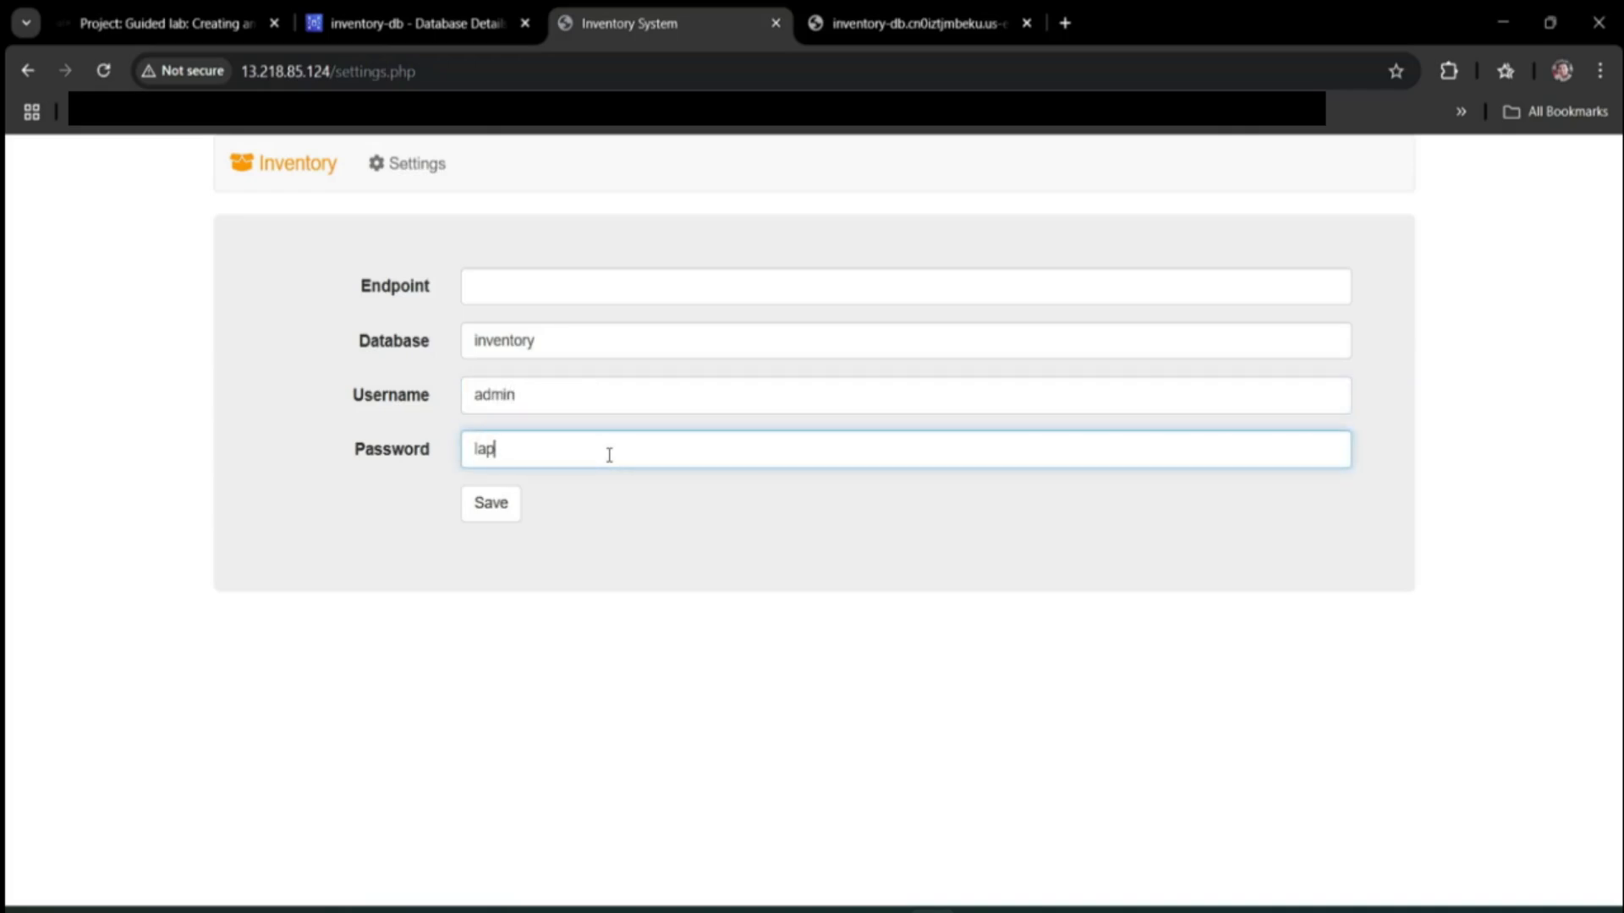
type("-password")
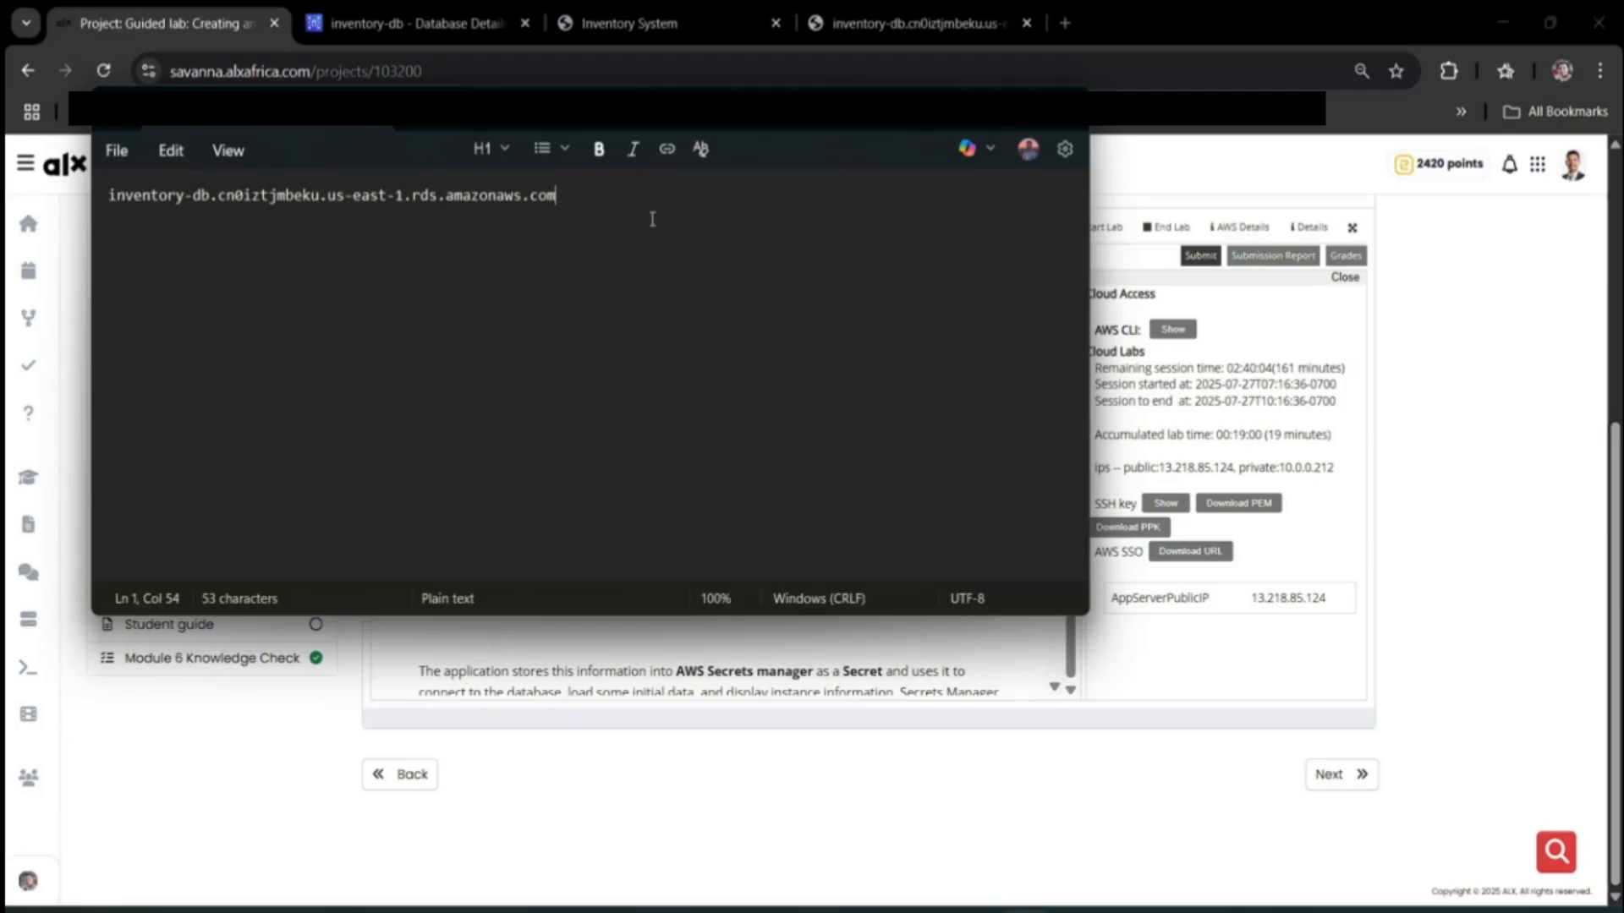
Paste the inventory-db endpoint from Notepad into Endpoint and save the settings.
key("ctrl+a")
key("ctrl+c")
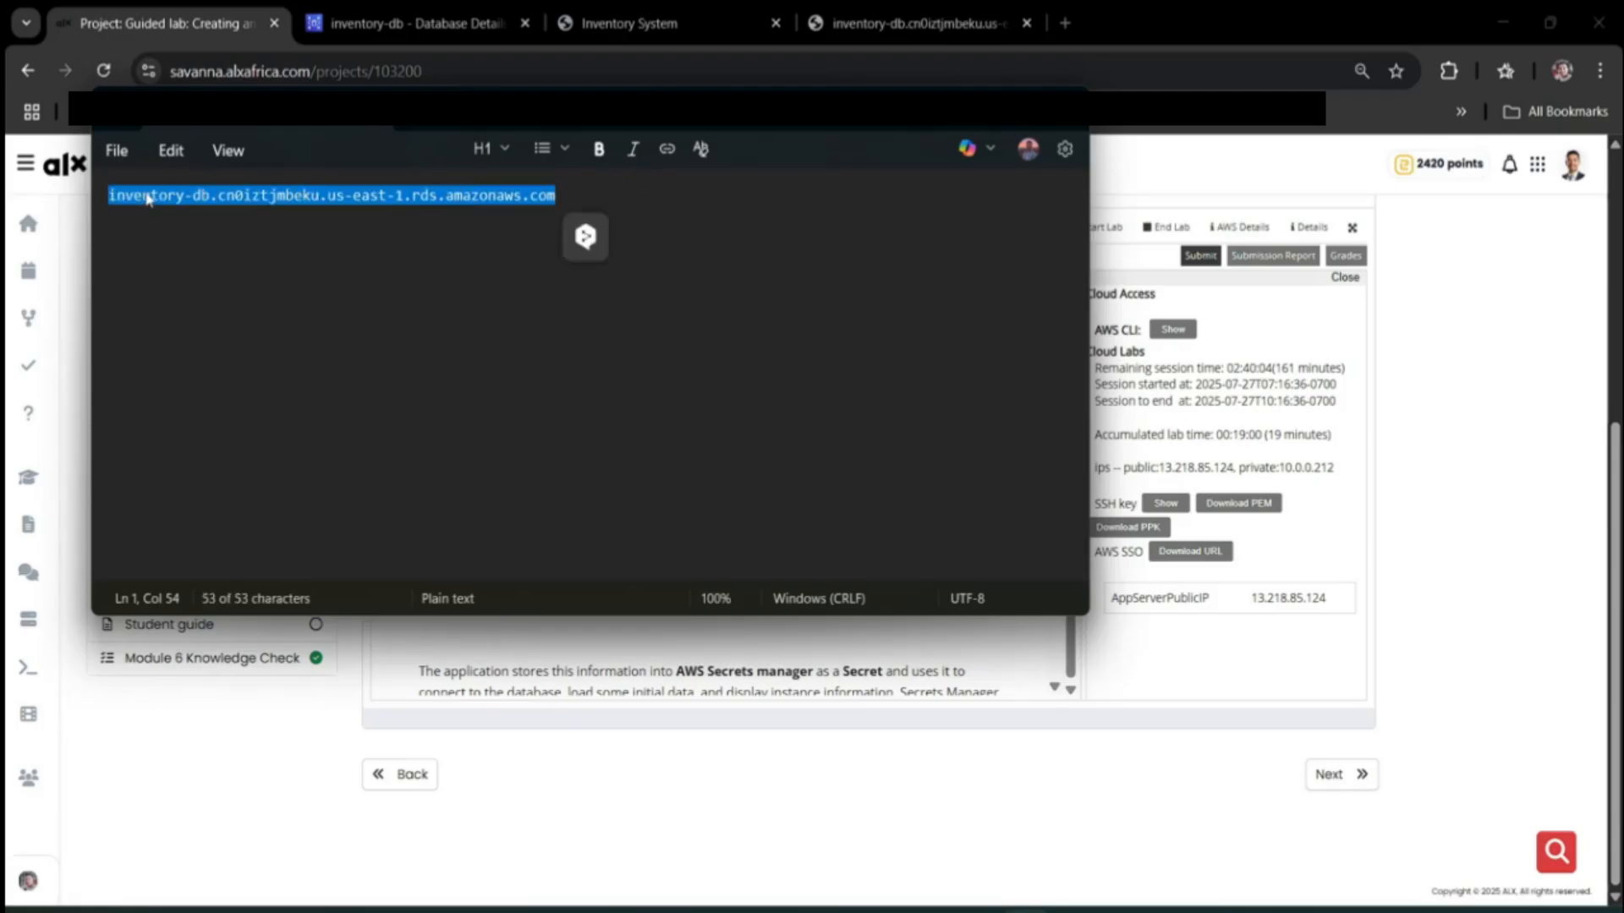
left_click(397, 23)
left_click(630, 23)
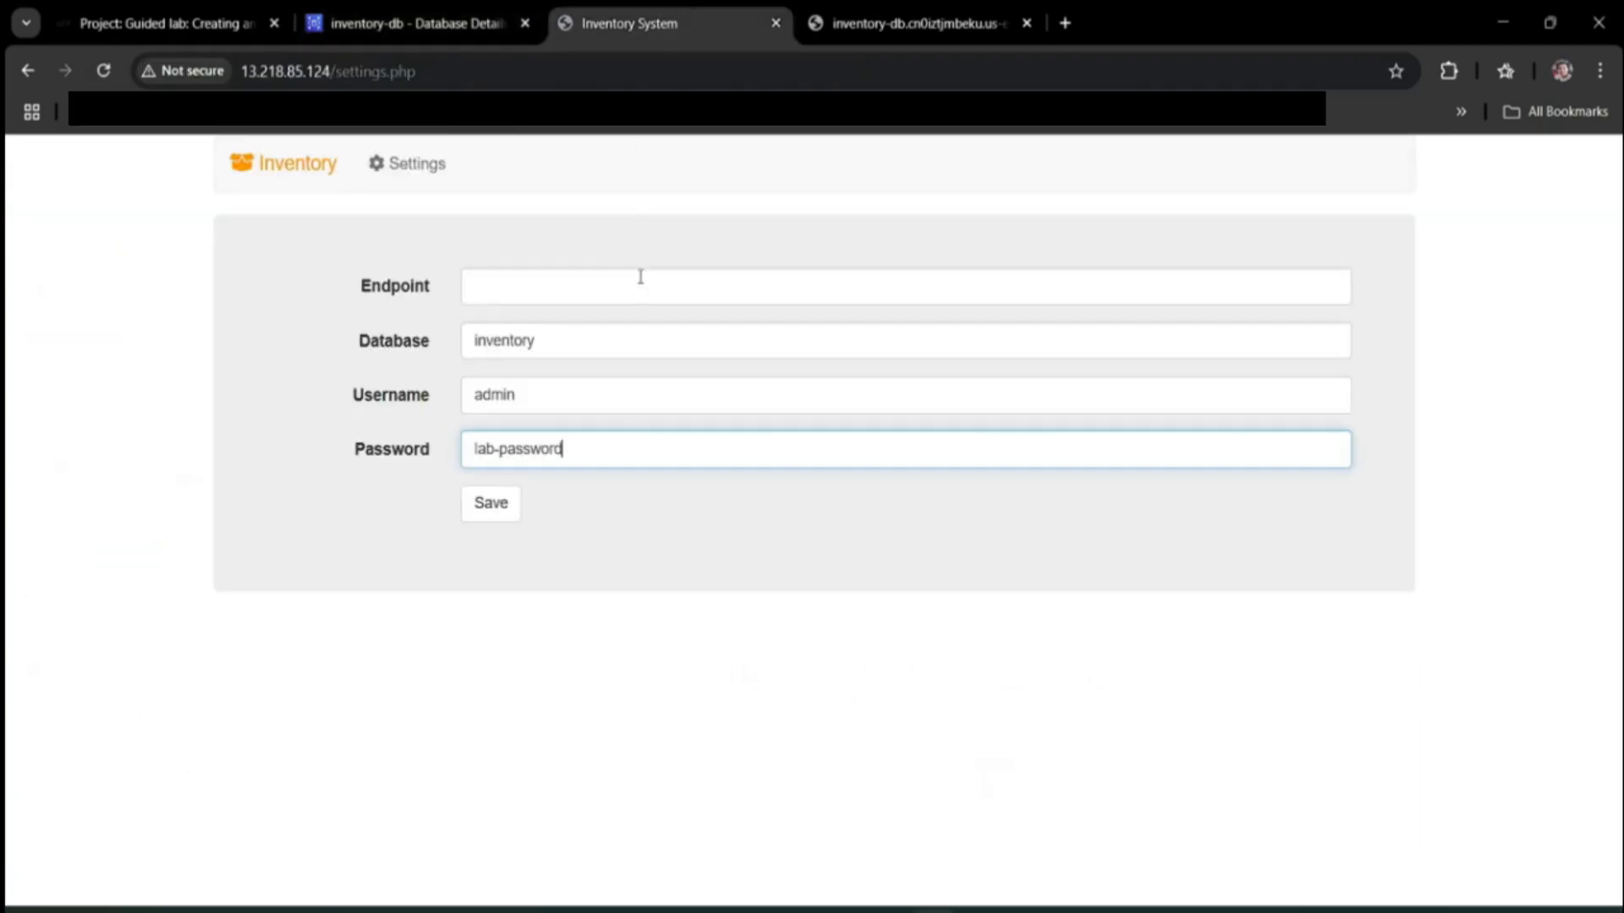
left_click(617, 277)
key("ctrl+v")
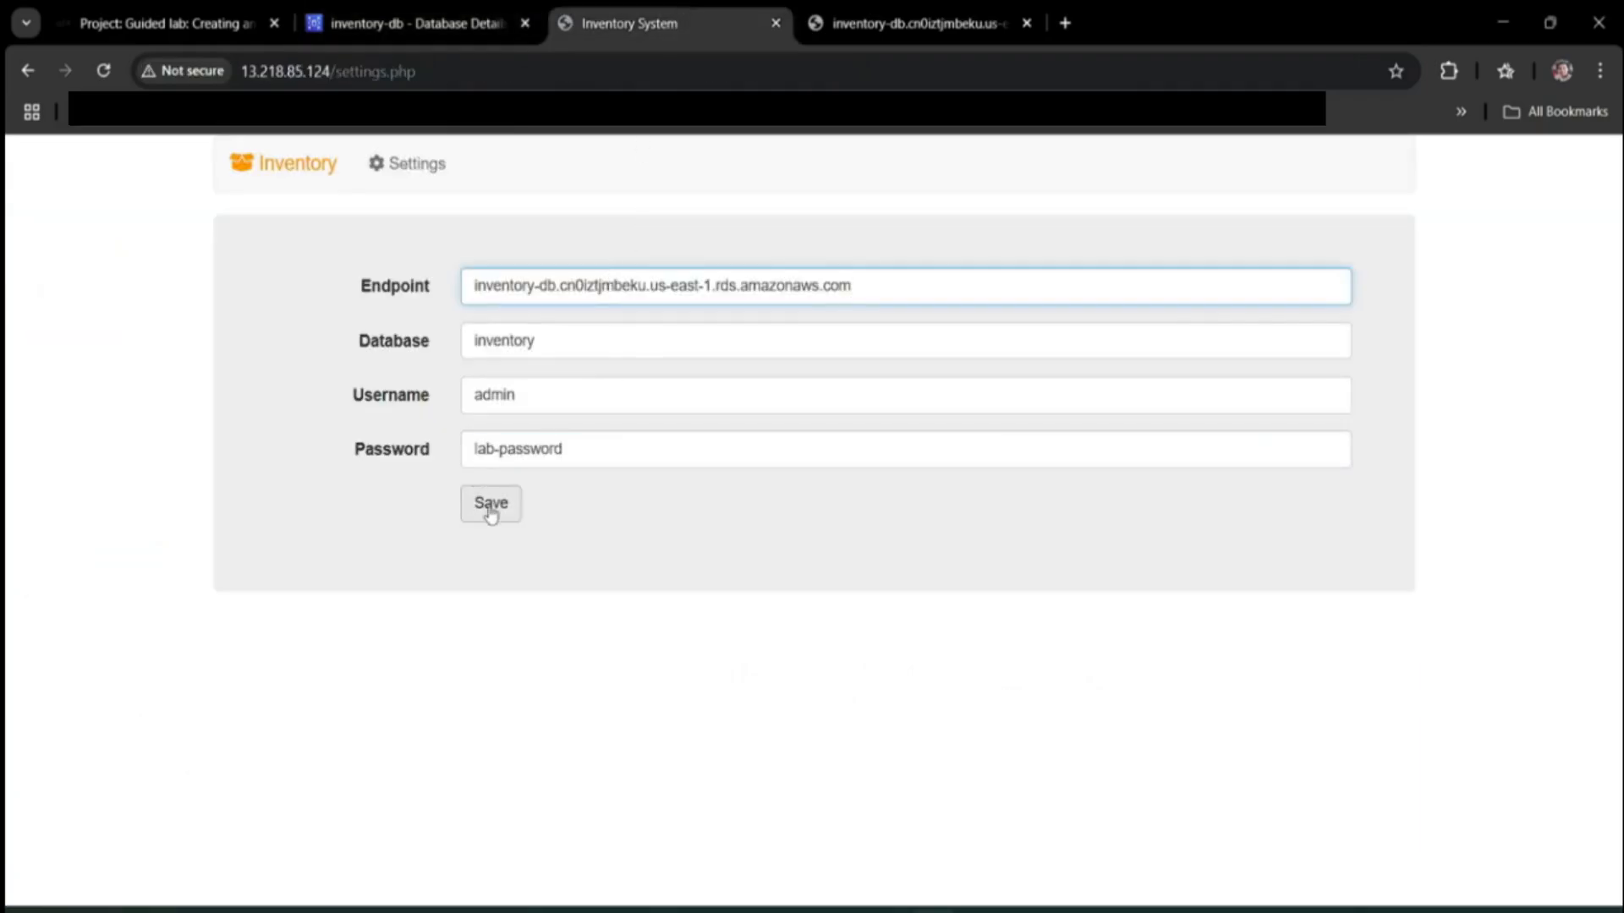
left_click(491, 506)
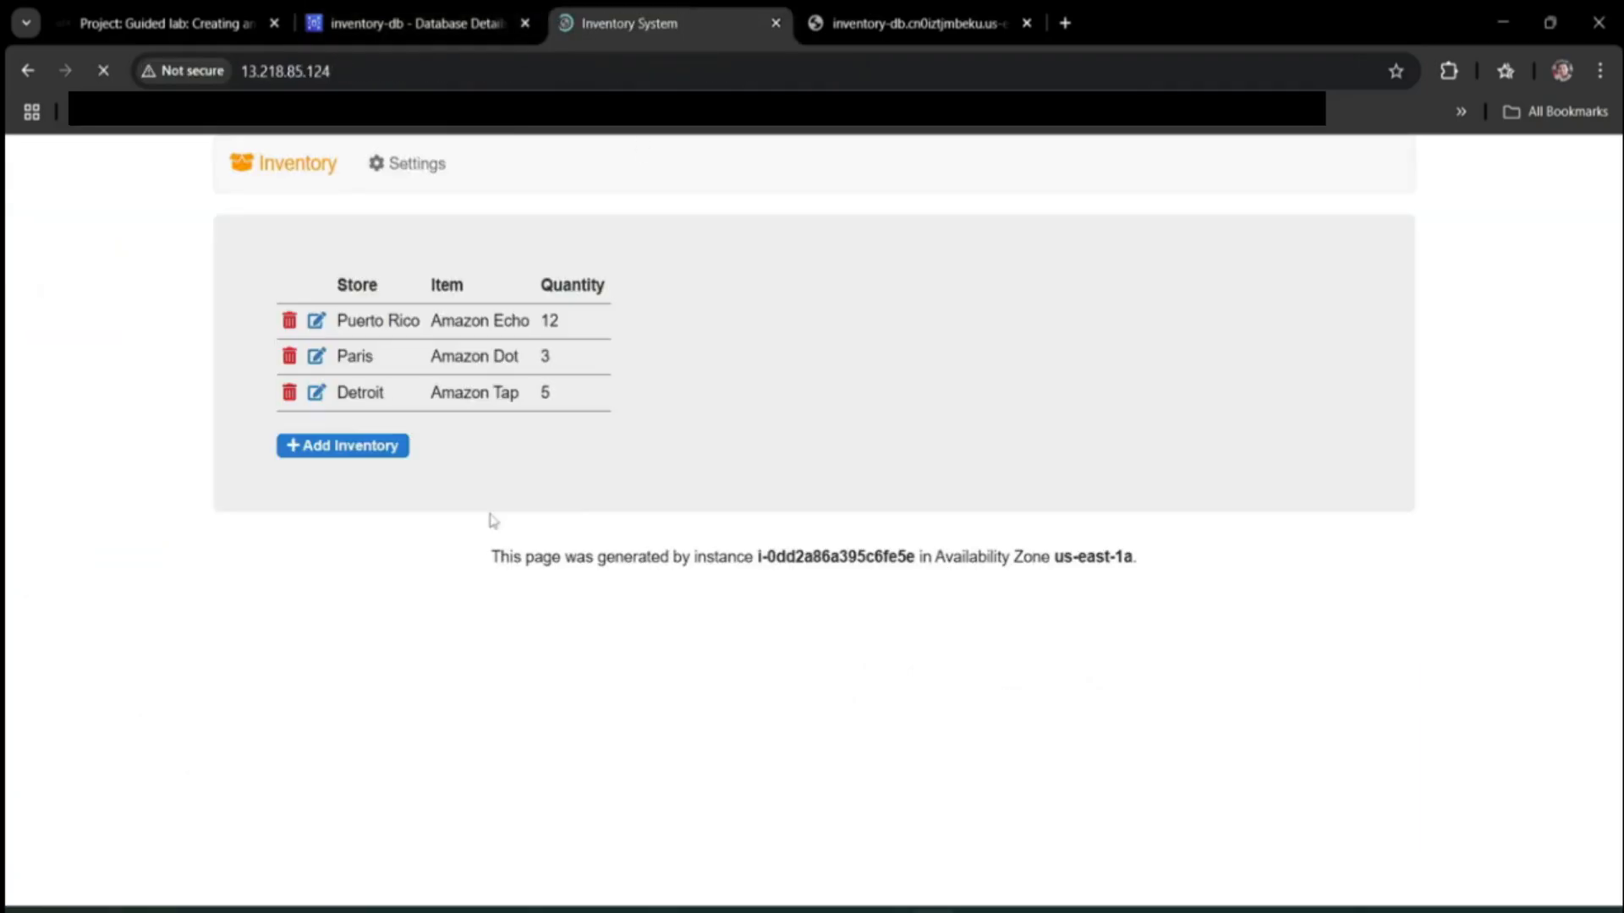
Submit a new inventory record with Store Egypt, Item S3 and Quantity 10.
left_click(343, 483)
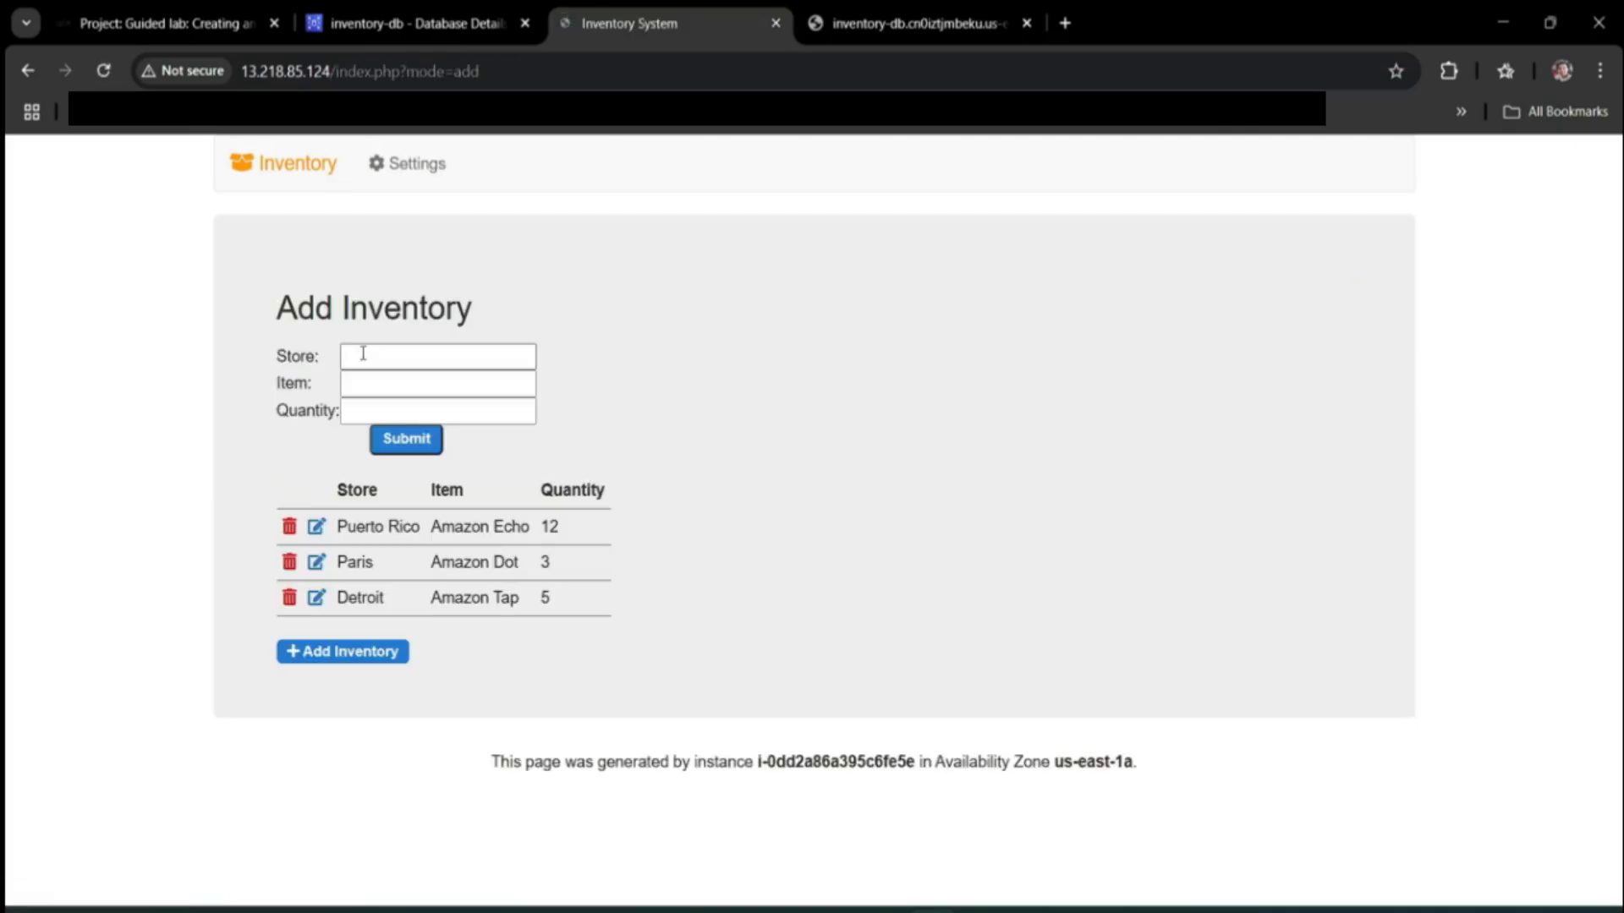
left_click(372, 357)
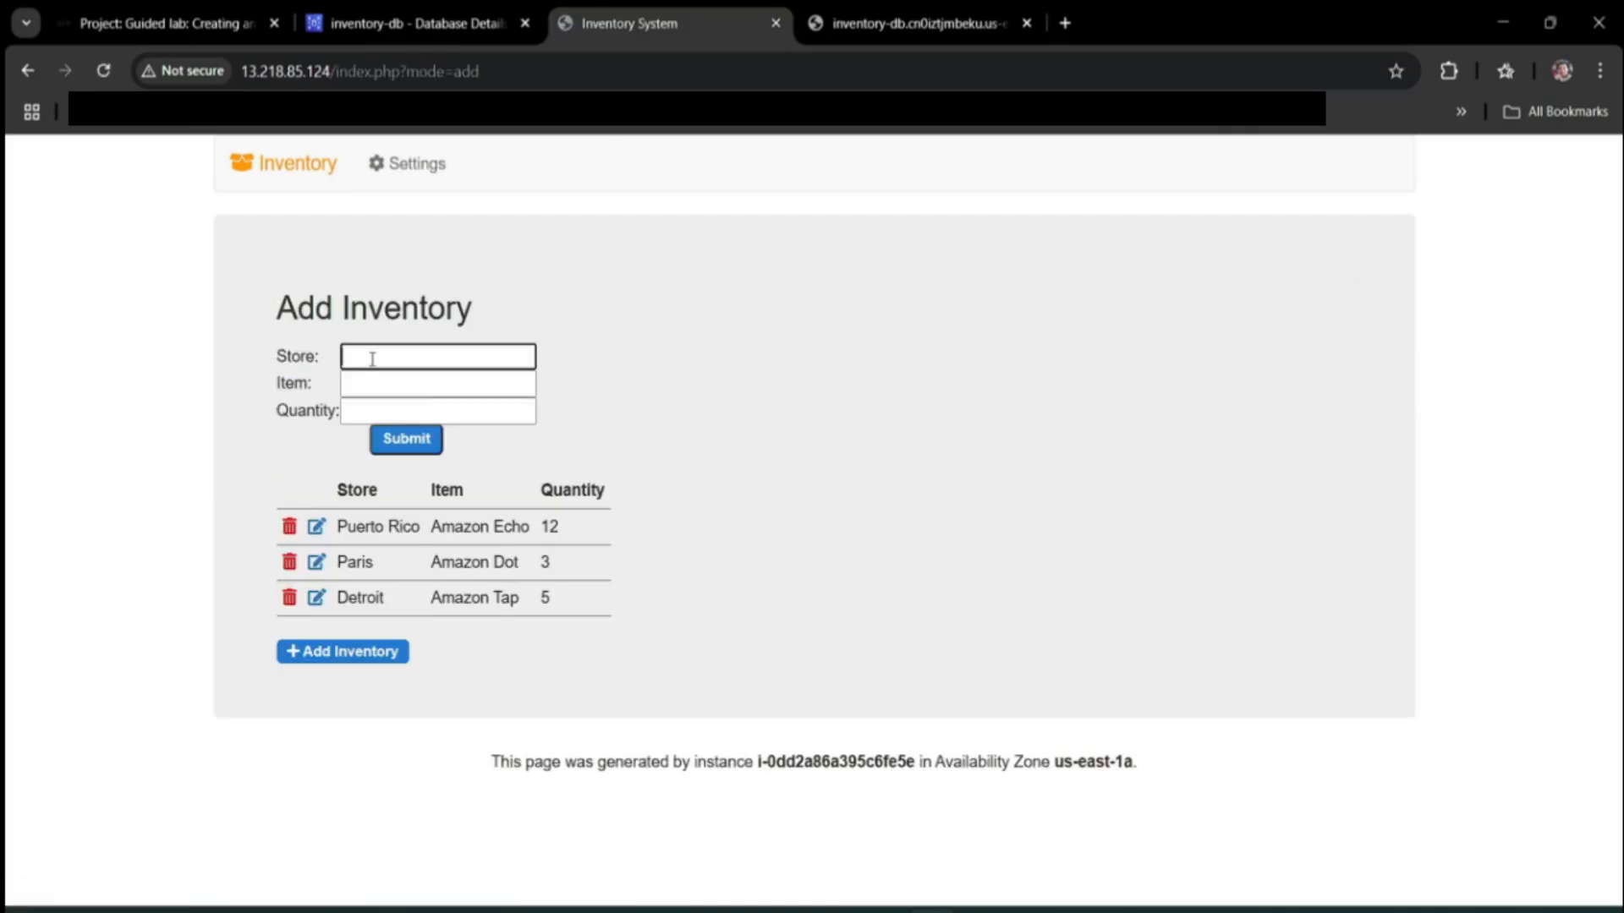
type("Egypt")
key("Tab")
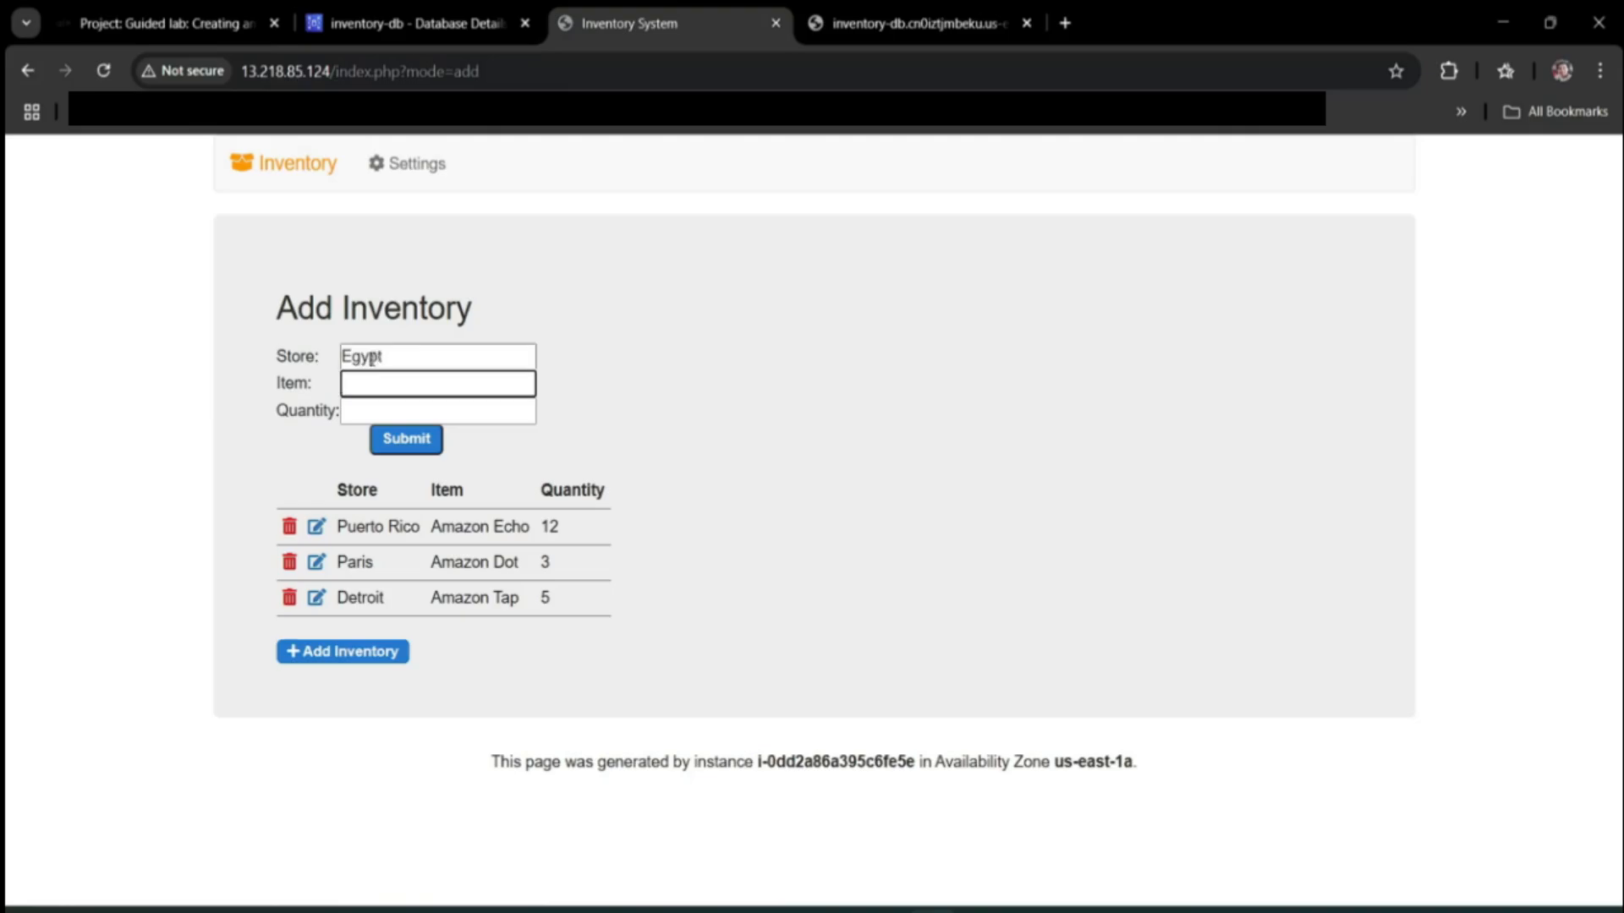
type("S3")
key("Tab")
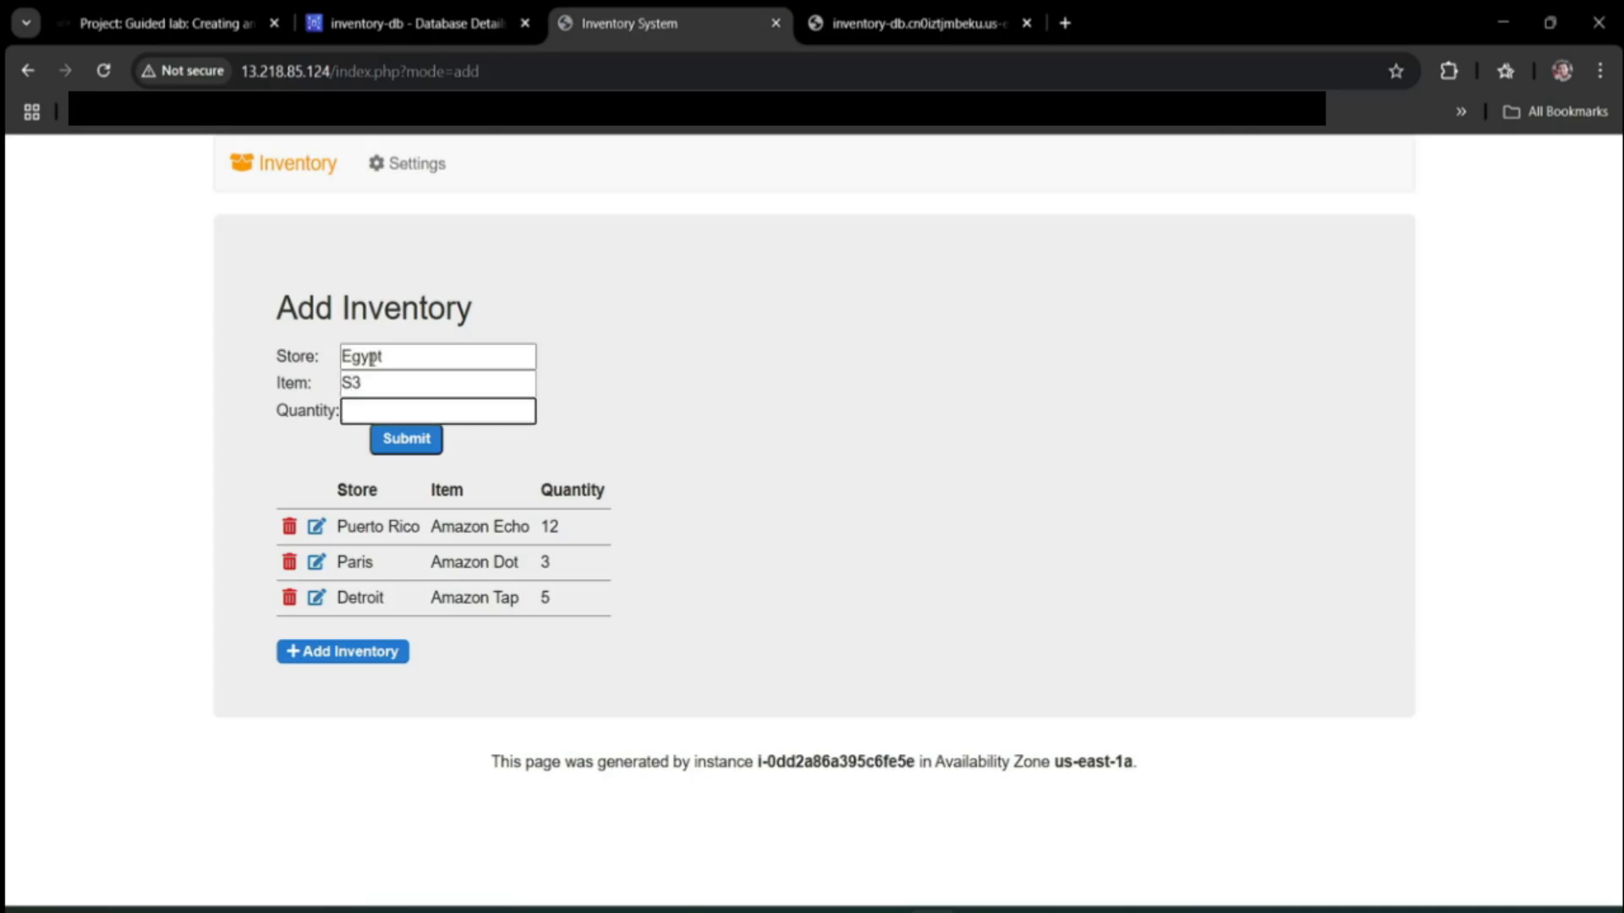
type("10")
left_click(409, 439)
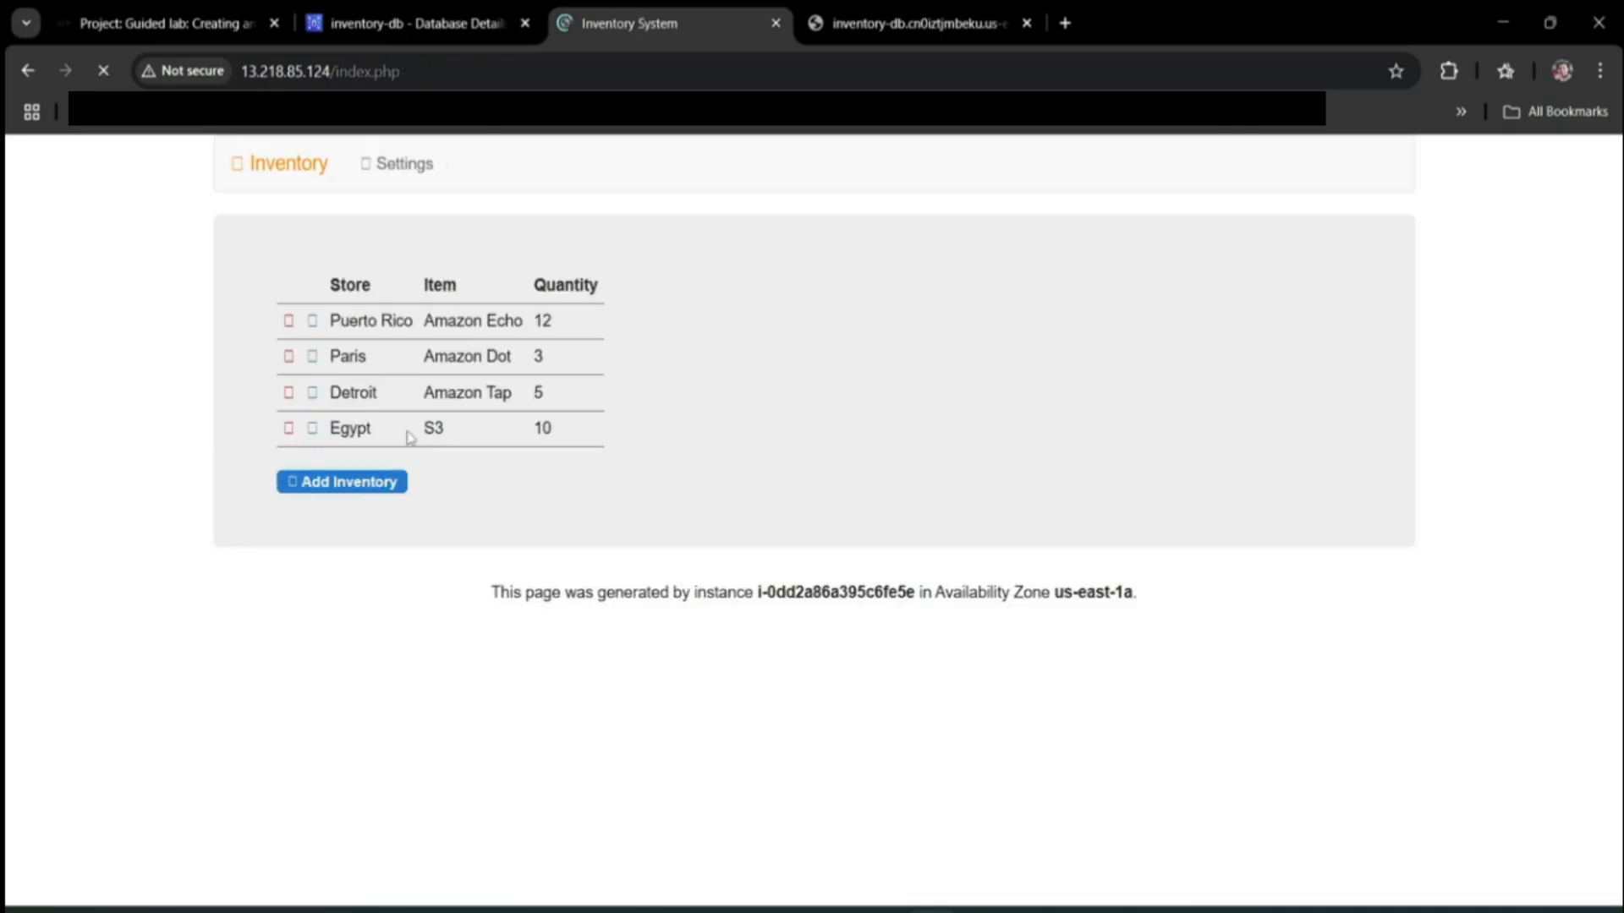
Submit a record with Store Cairo, Item 'Amazon ECS' (fixing lowercase ecs), Quantity 12.
left_click(377, 482)
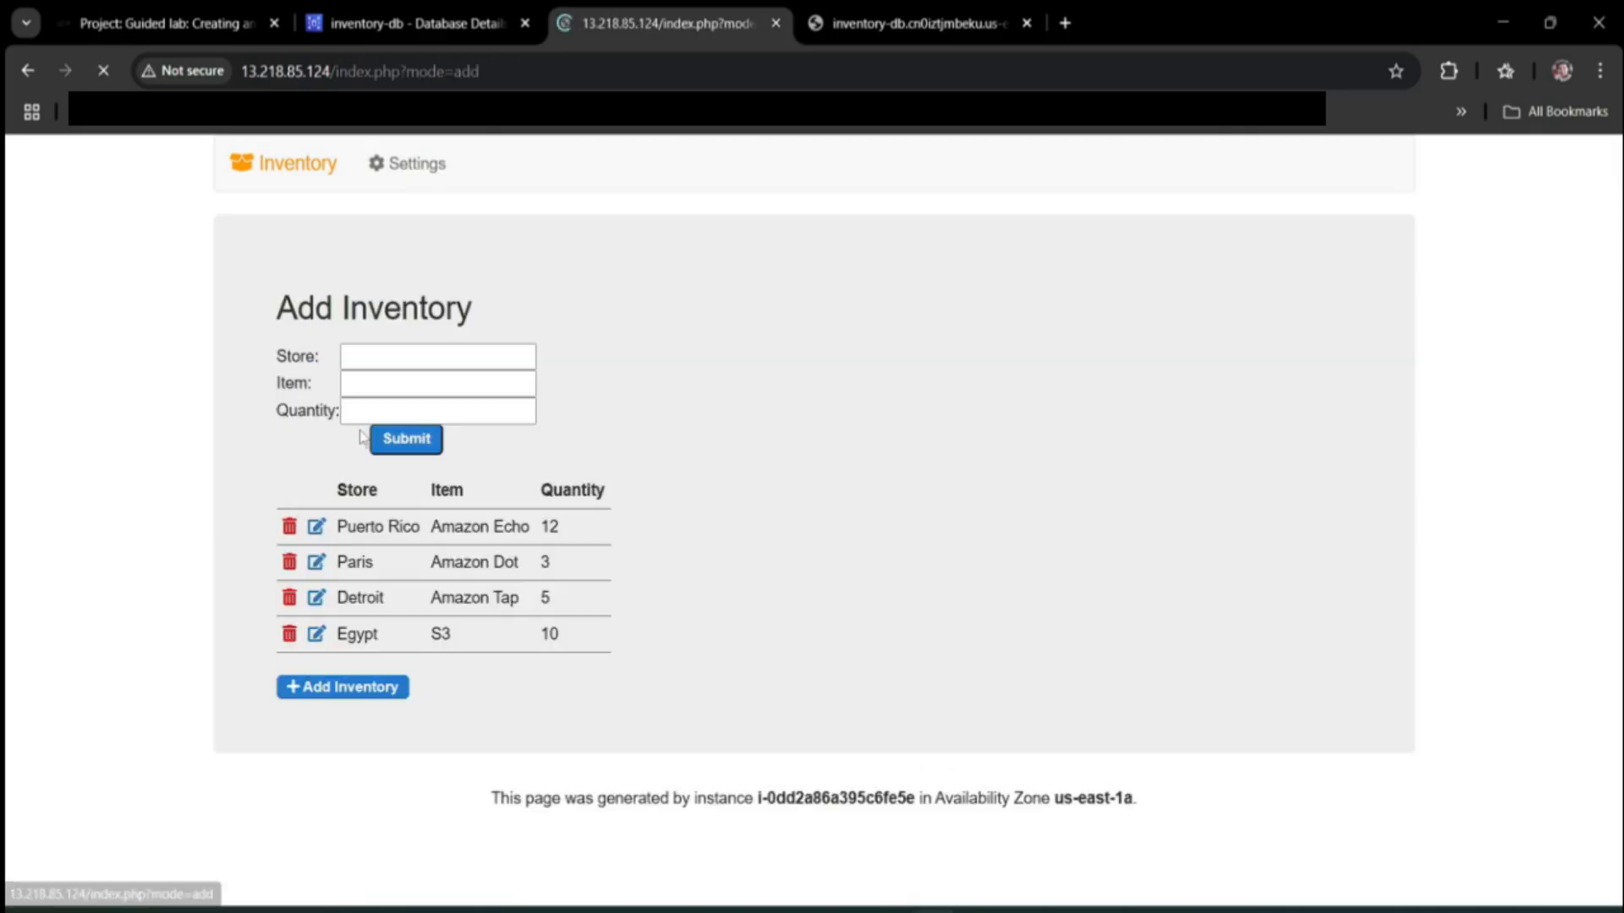
left_click(385, 358)
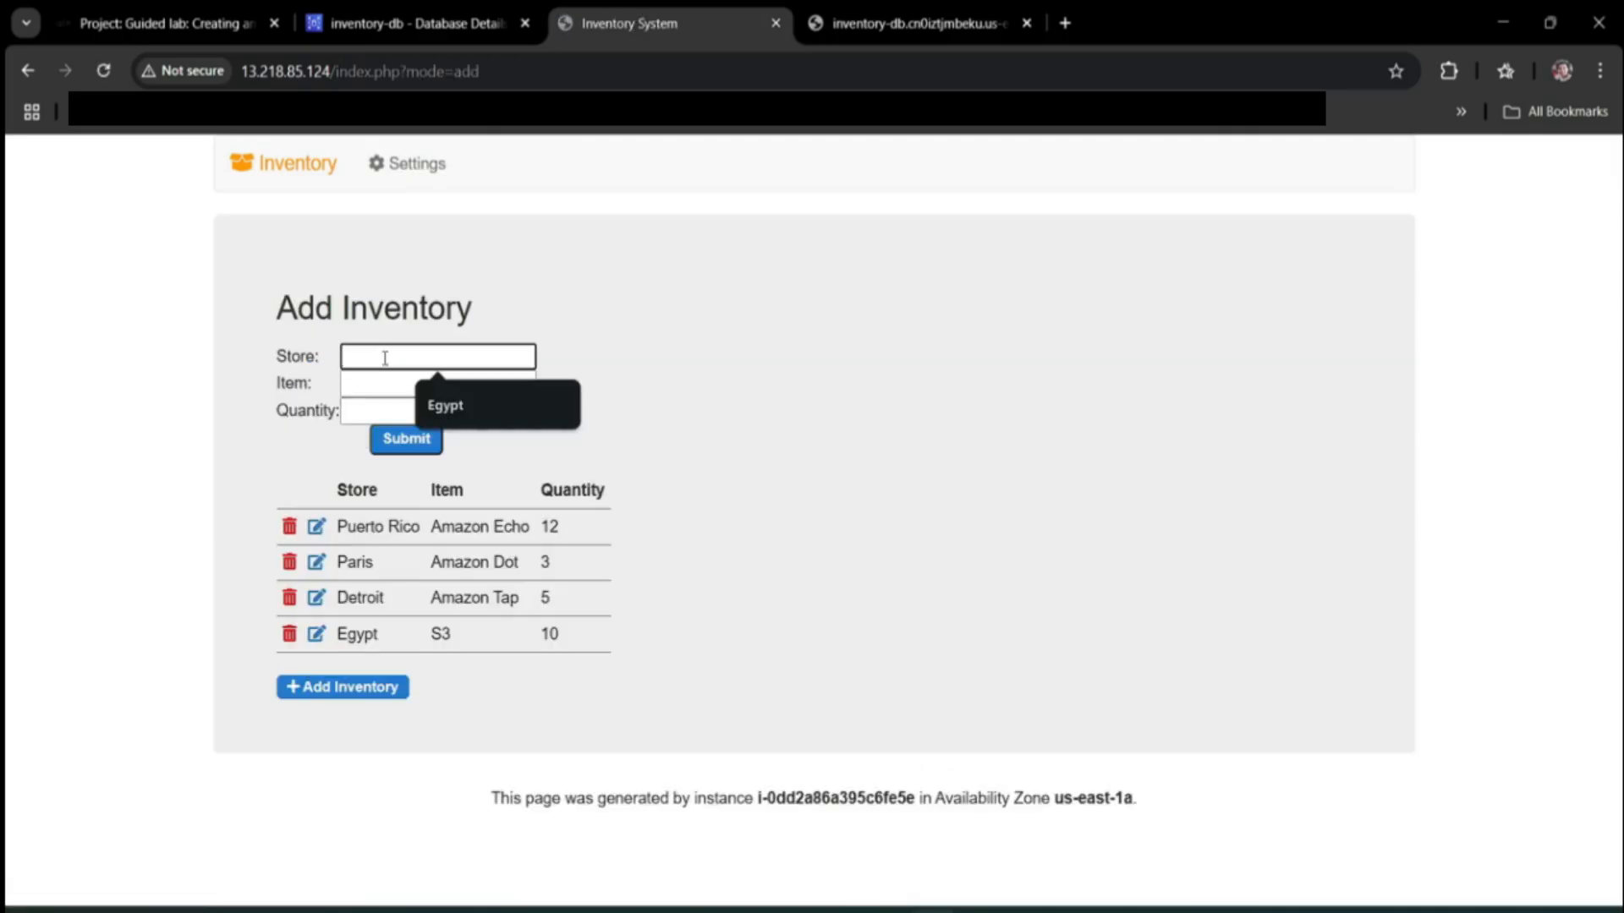
type("Cai")
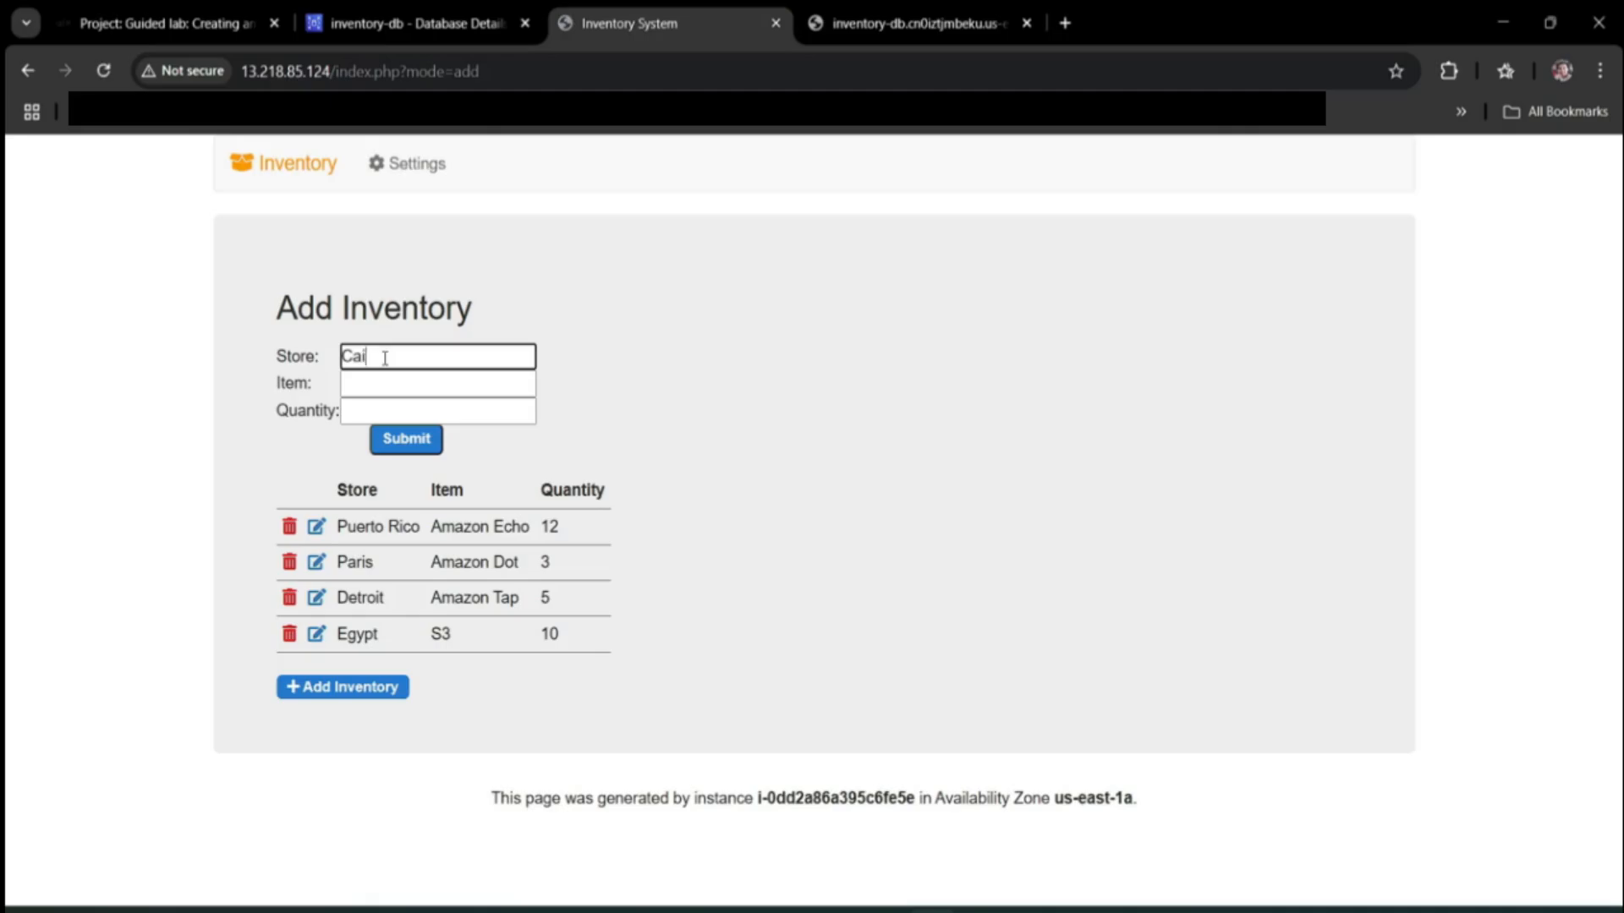
type("ro")
left_click(398, 410)
left_click(398, 383)
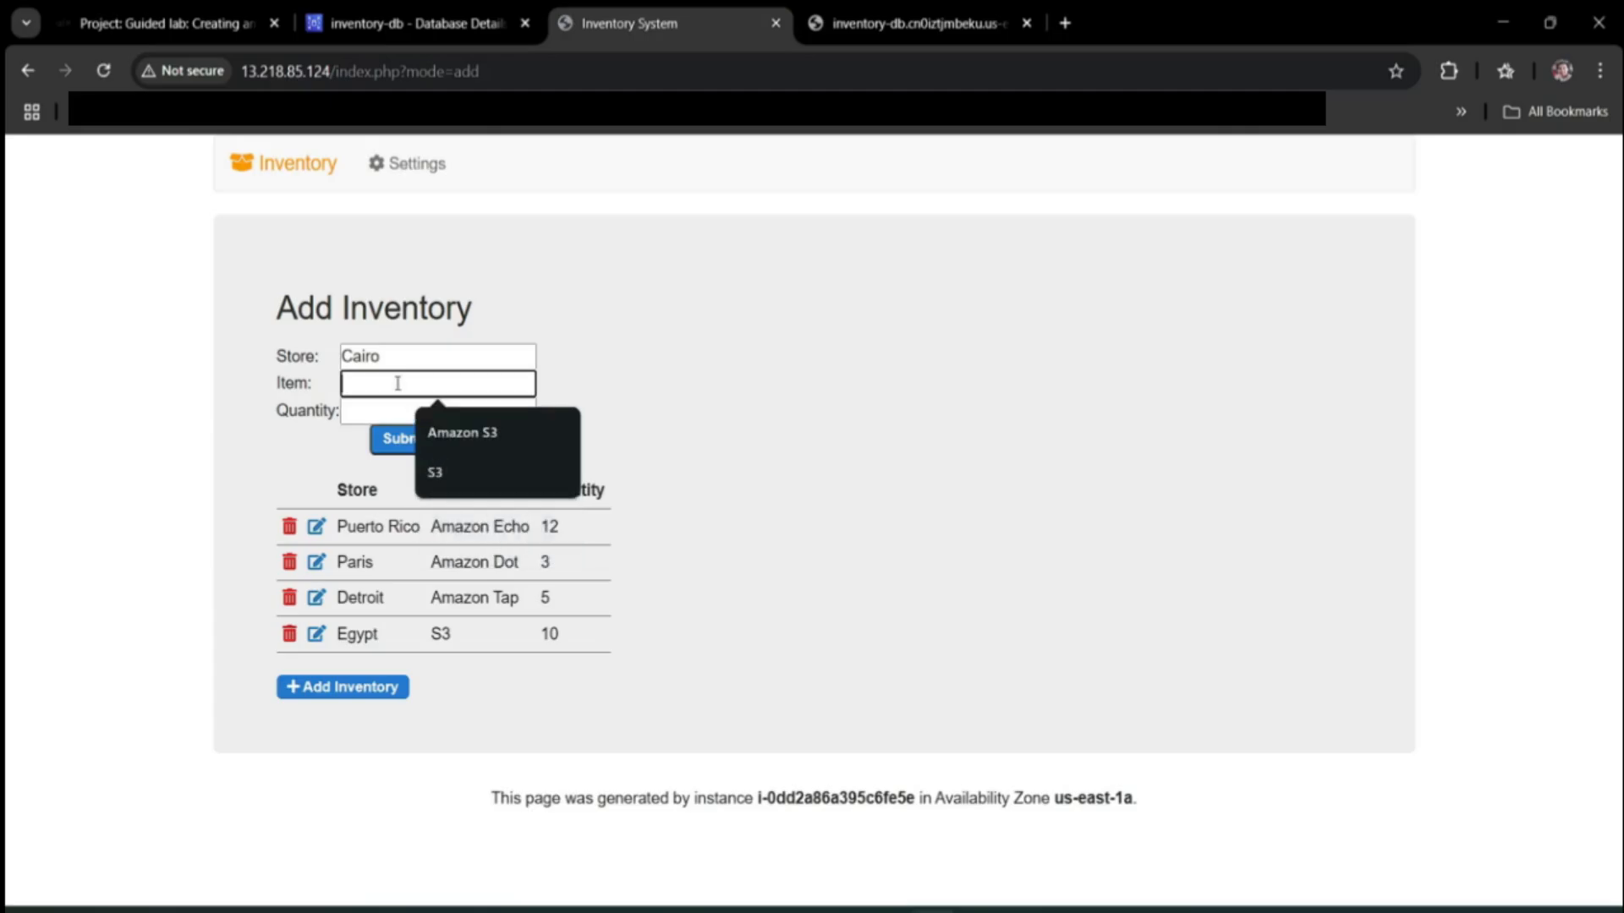
type("Am")
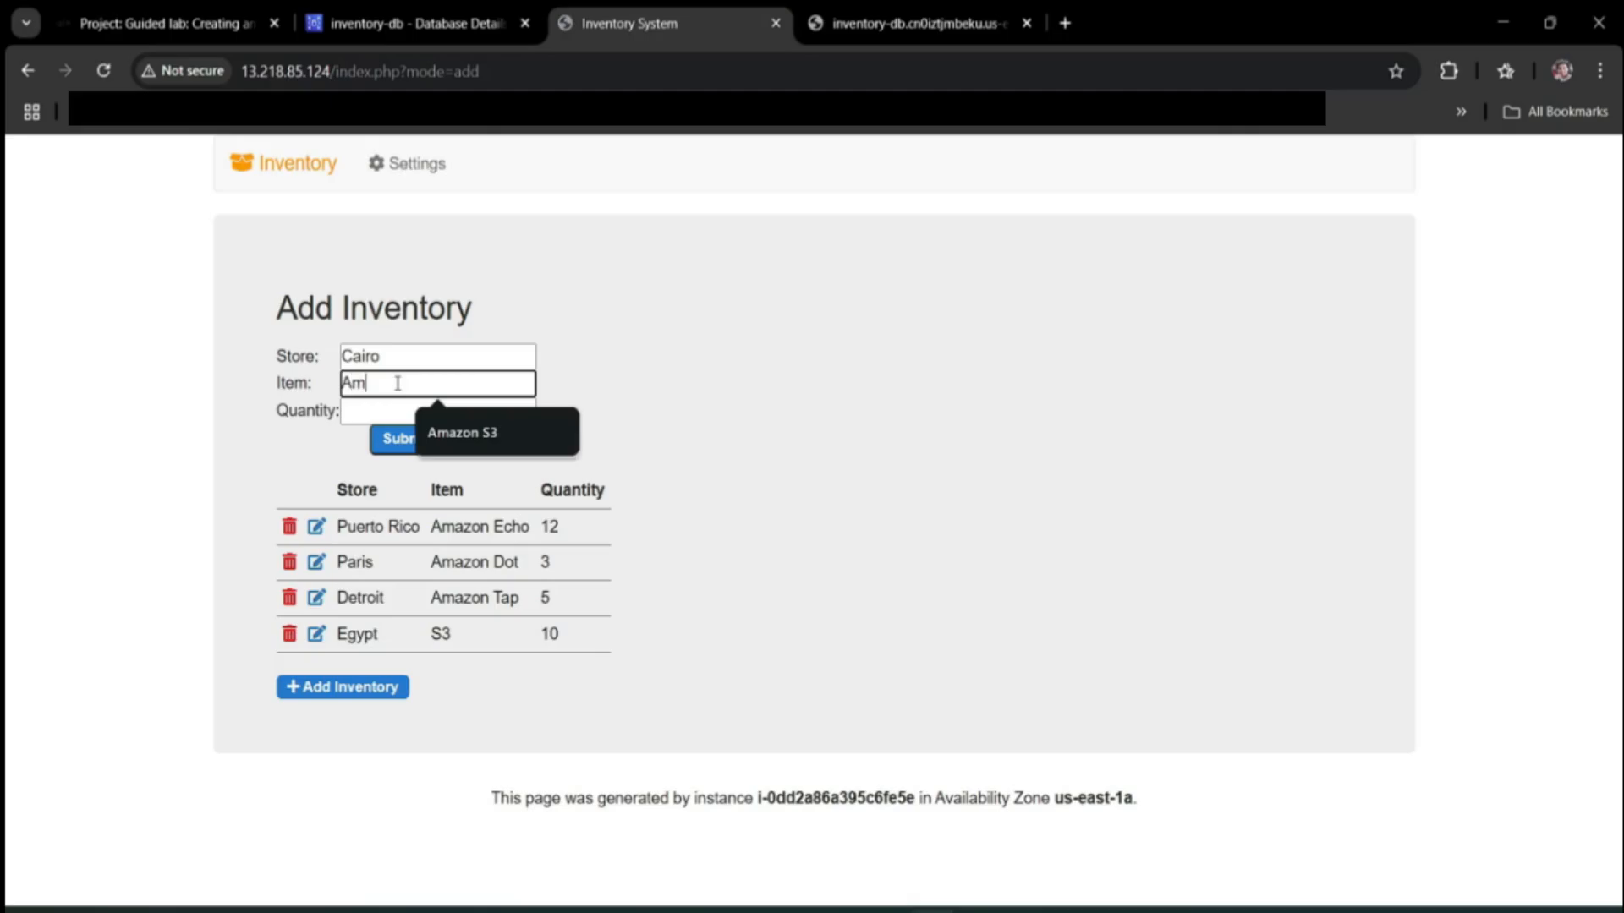
type("azon ecs")
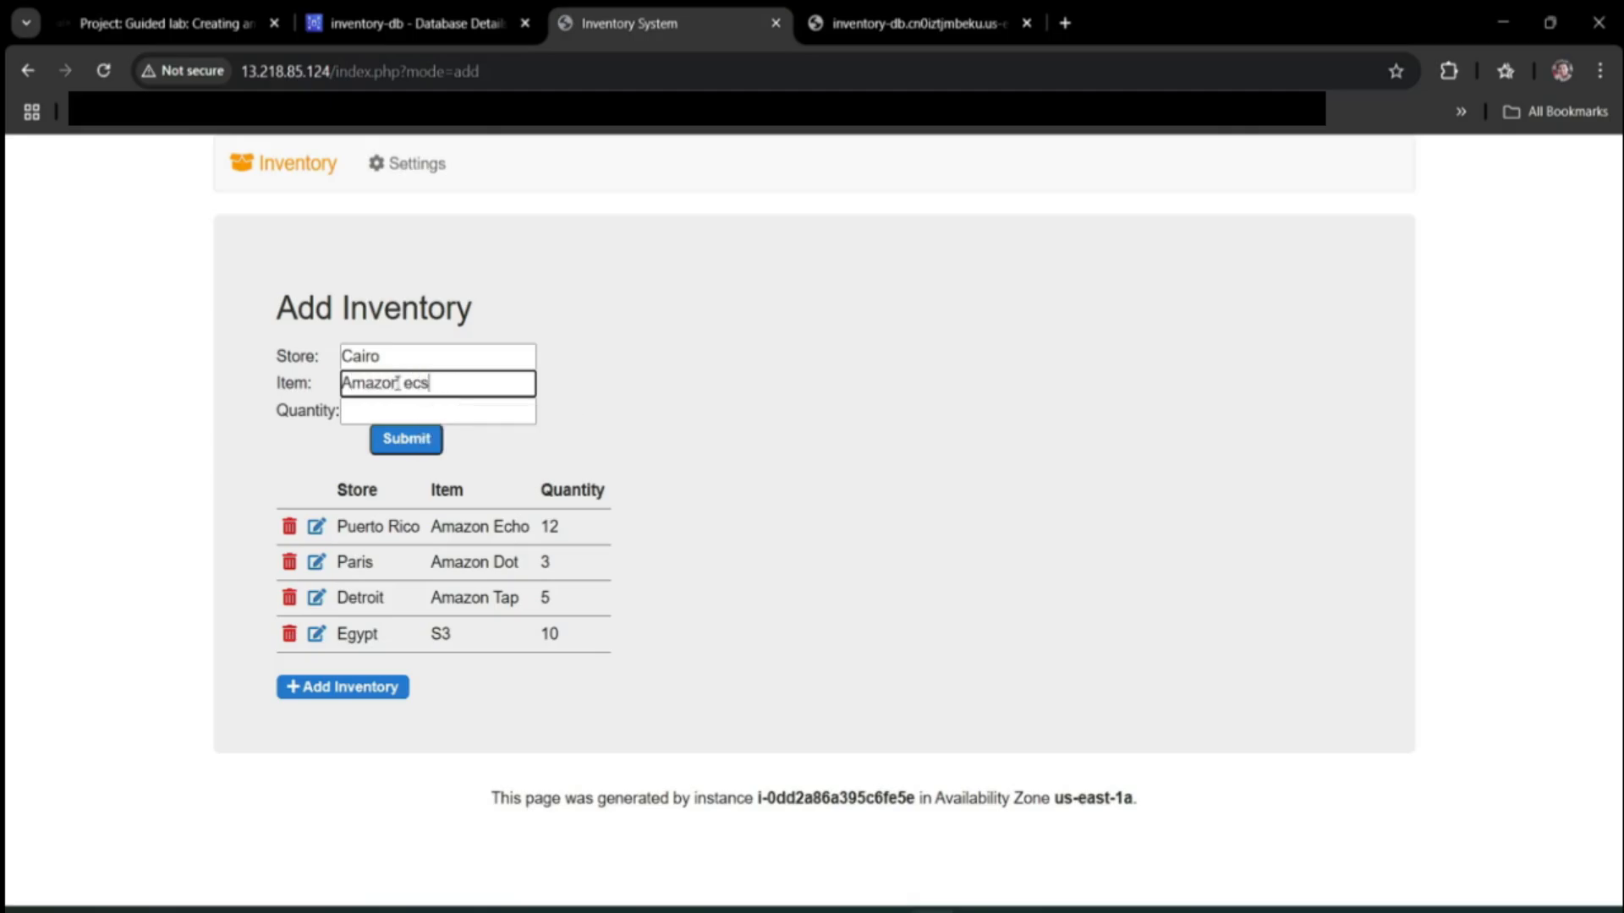
key("BackSpace")
key("BackSpace")
key("BackSpace")
key("BackSpace")
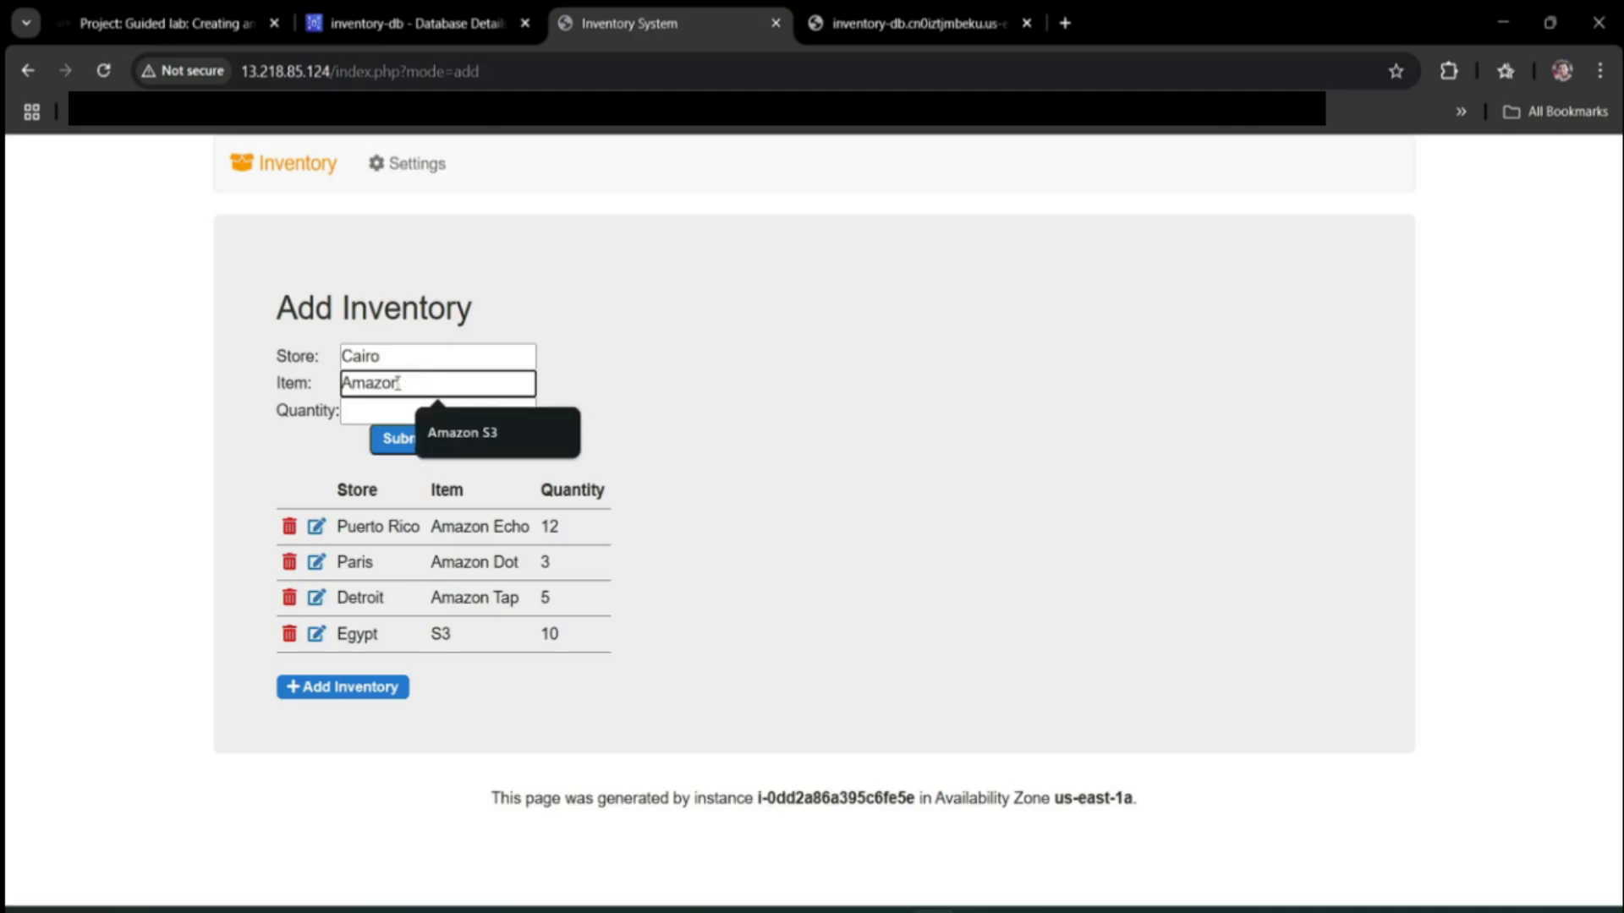
type("ECS")
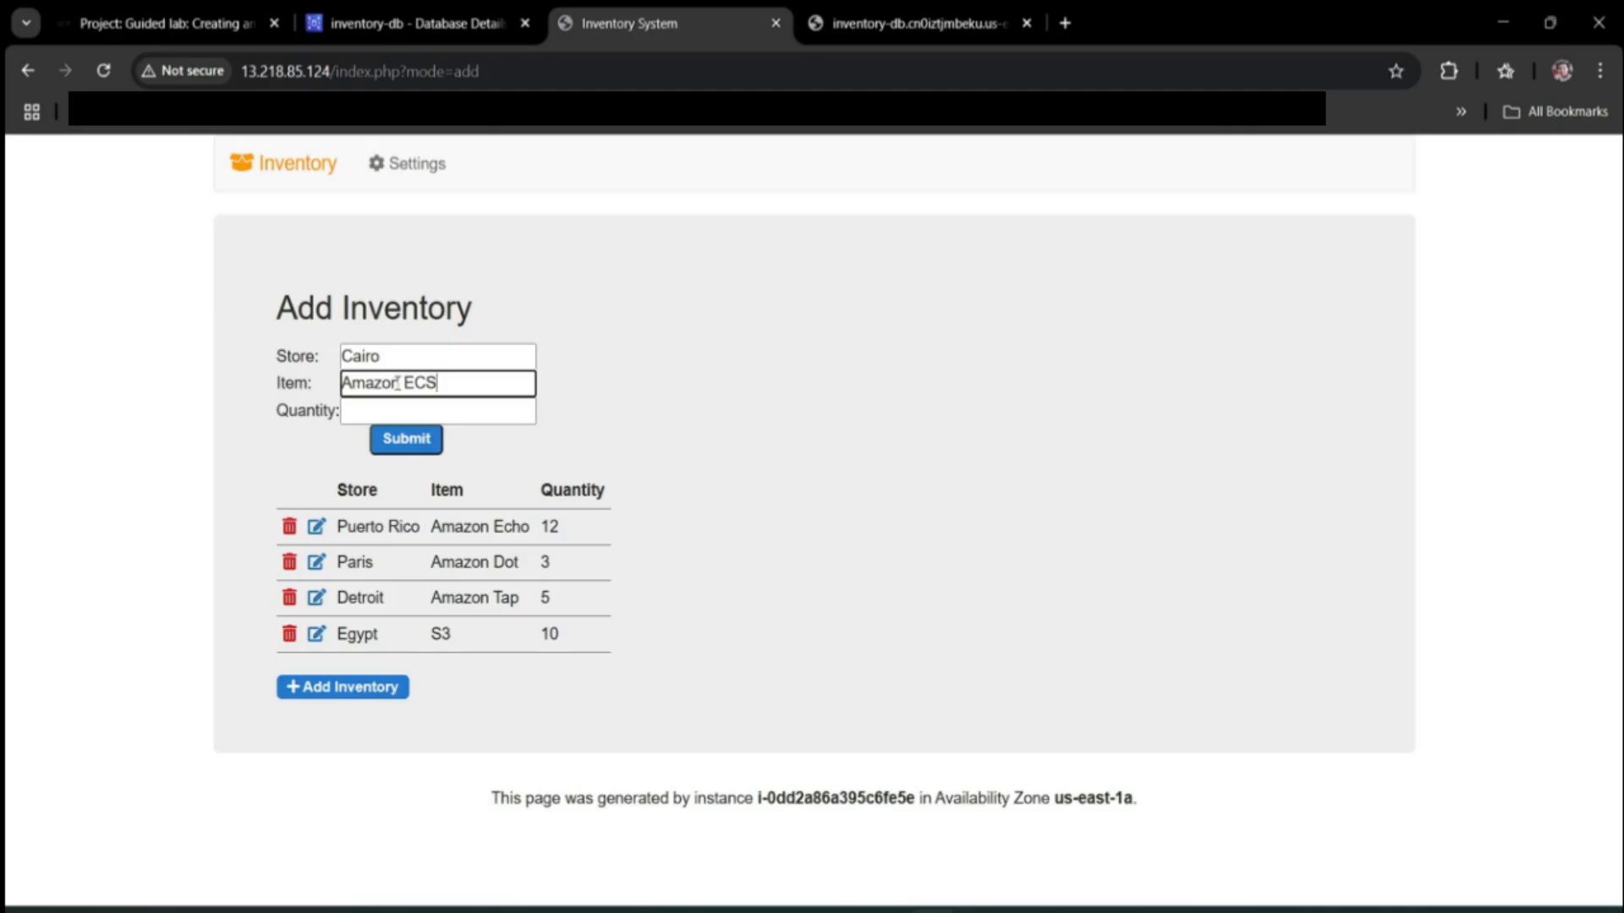
key("Tab")
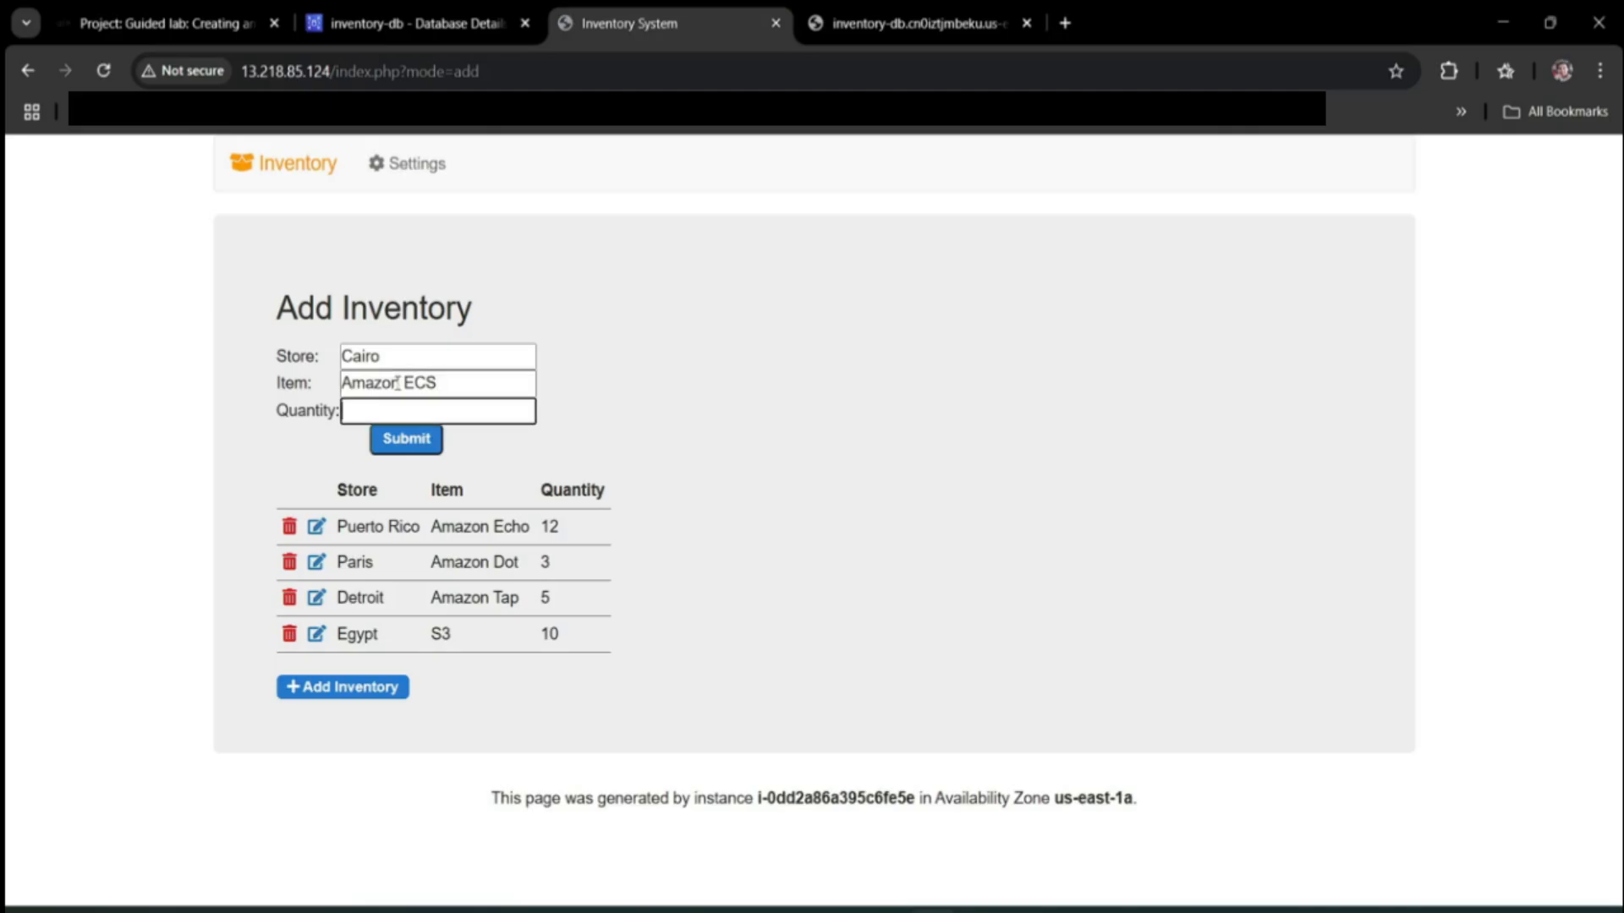
type("12")
left_click(407, 449)
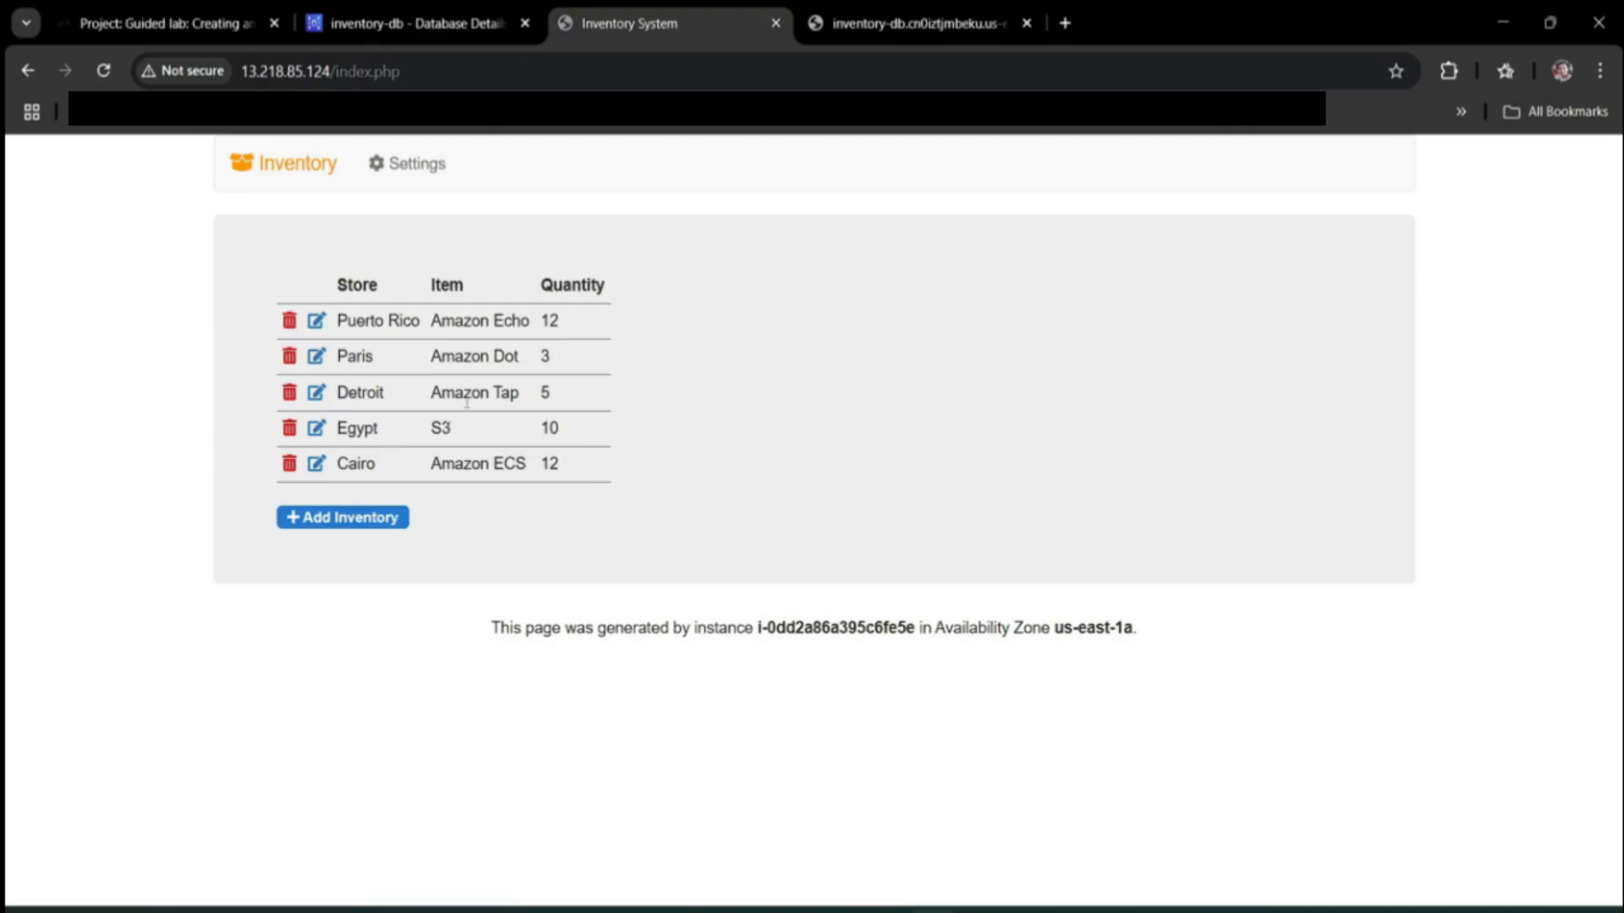
Submit the guided RDS lab for grading from the lab instructions page.
double_click(602, 285)
key("ctrl+1")
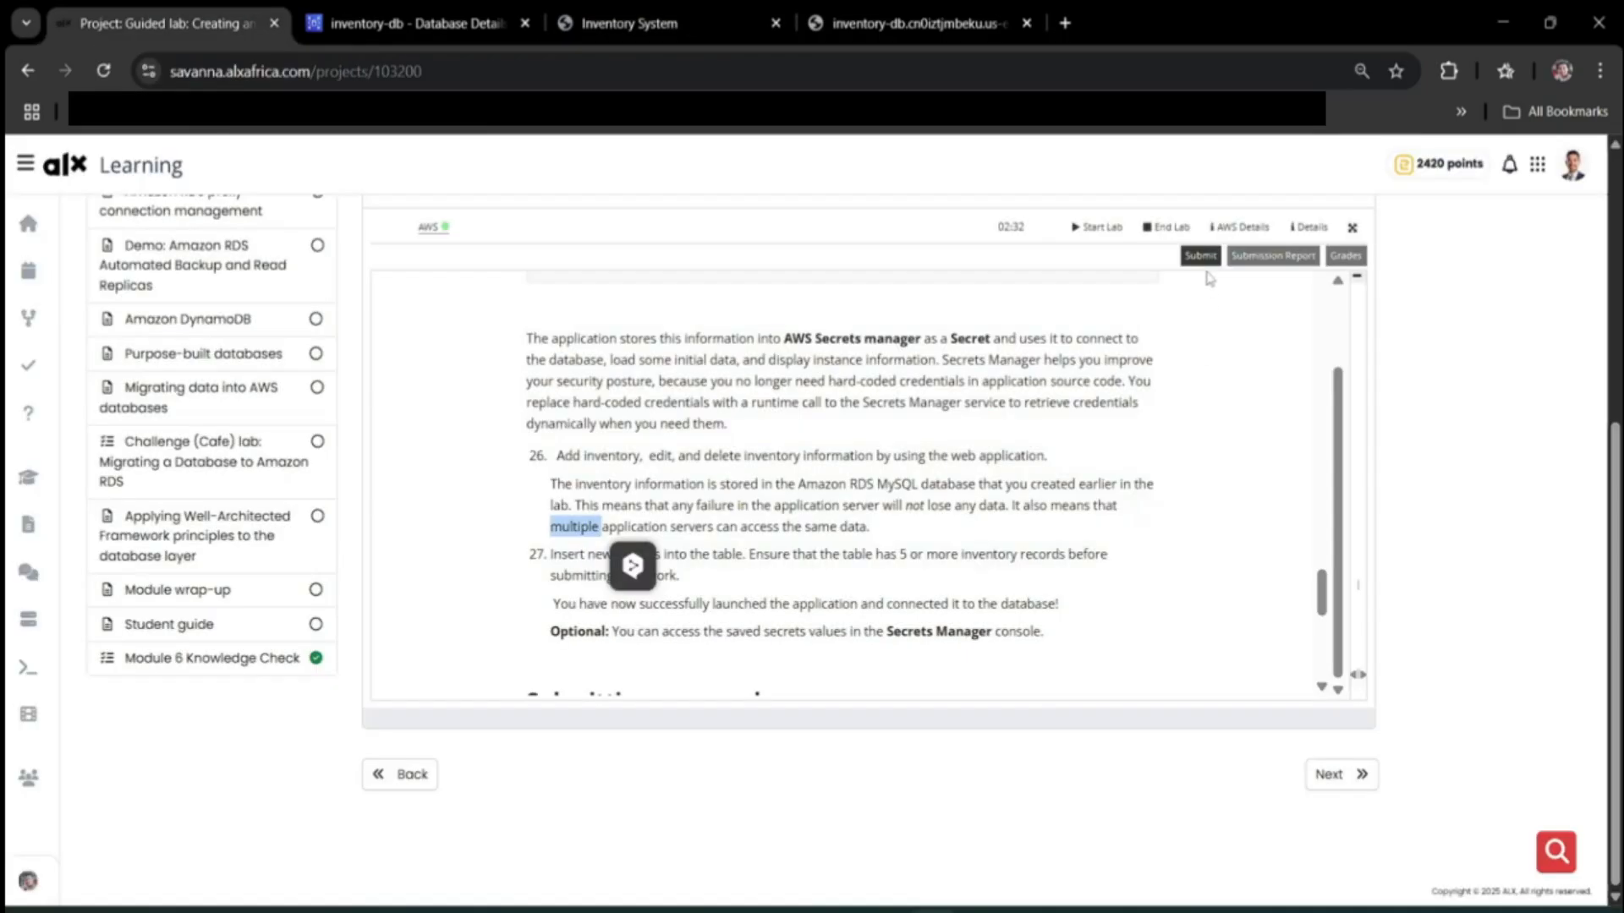
left_click(1201, 255)
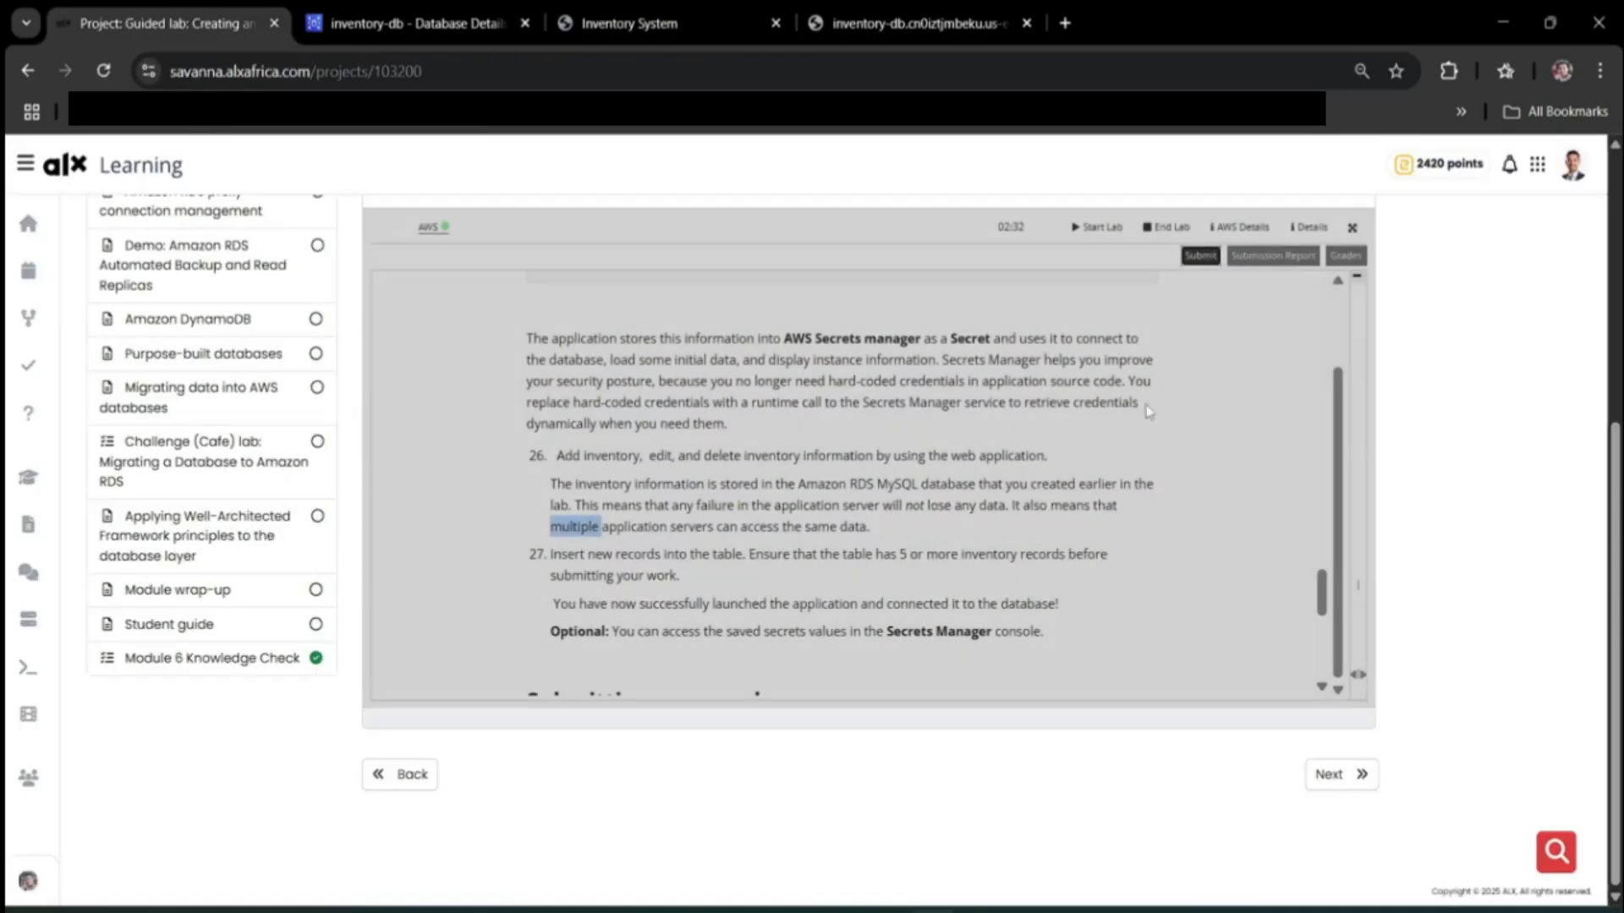
left_click(1138, 331)
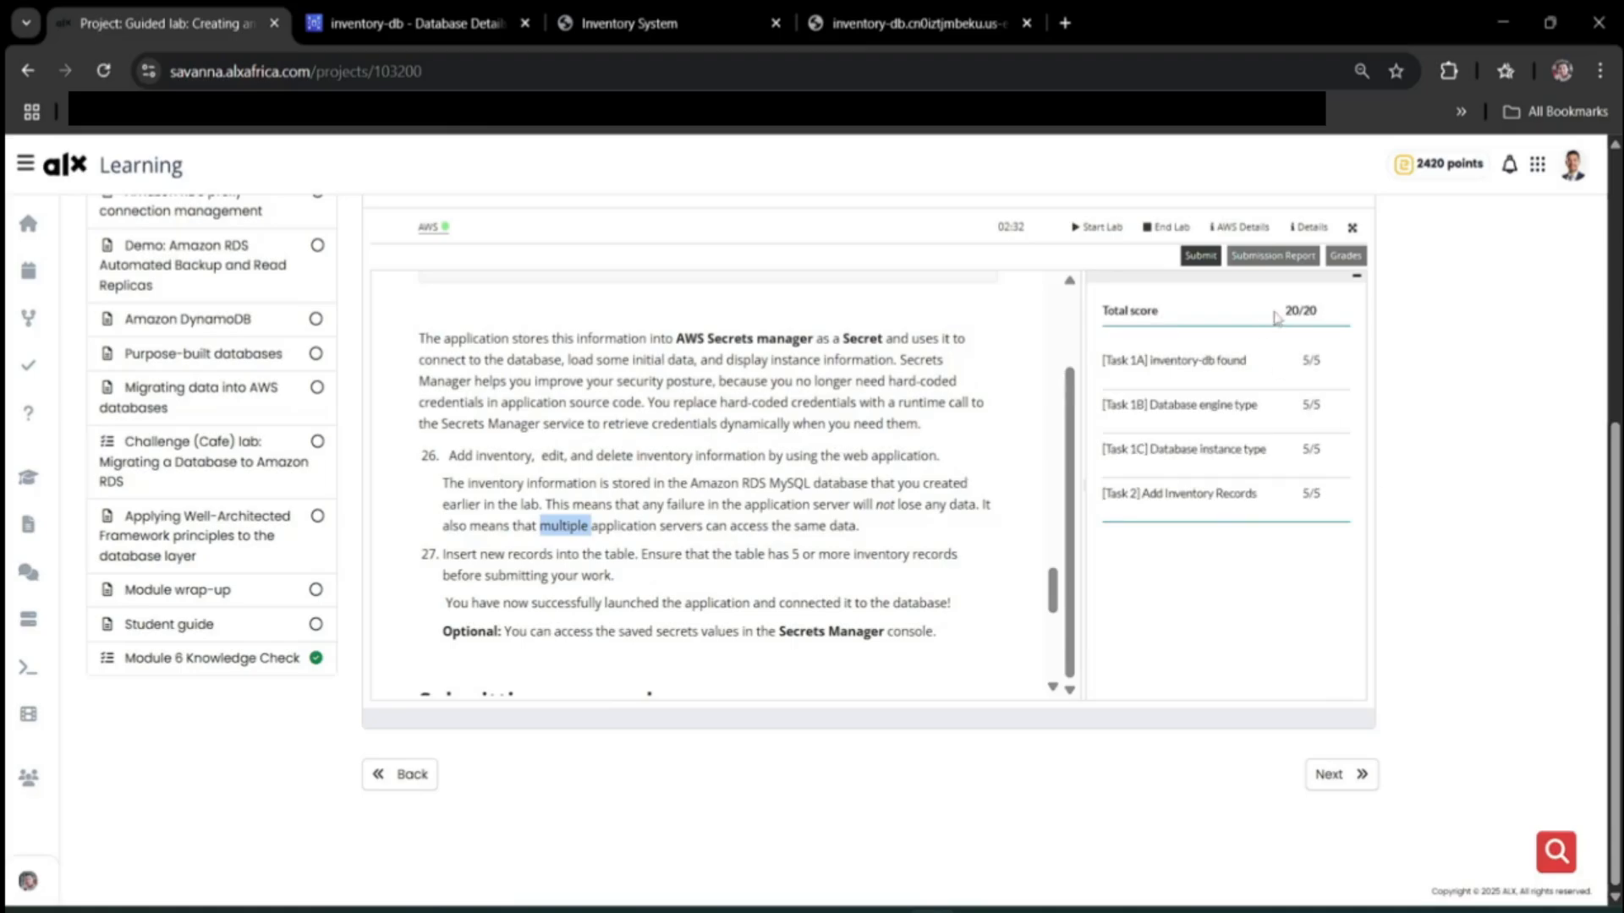
Review the 20/20 per-task grades, then reload to confirm the 100.0% lab score.
left_click_drag(1279, 311, 1335, 316)
left_click_drag(1099, 310, 1305, 519)
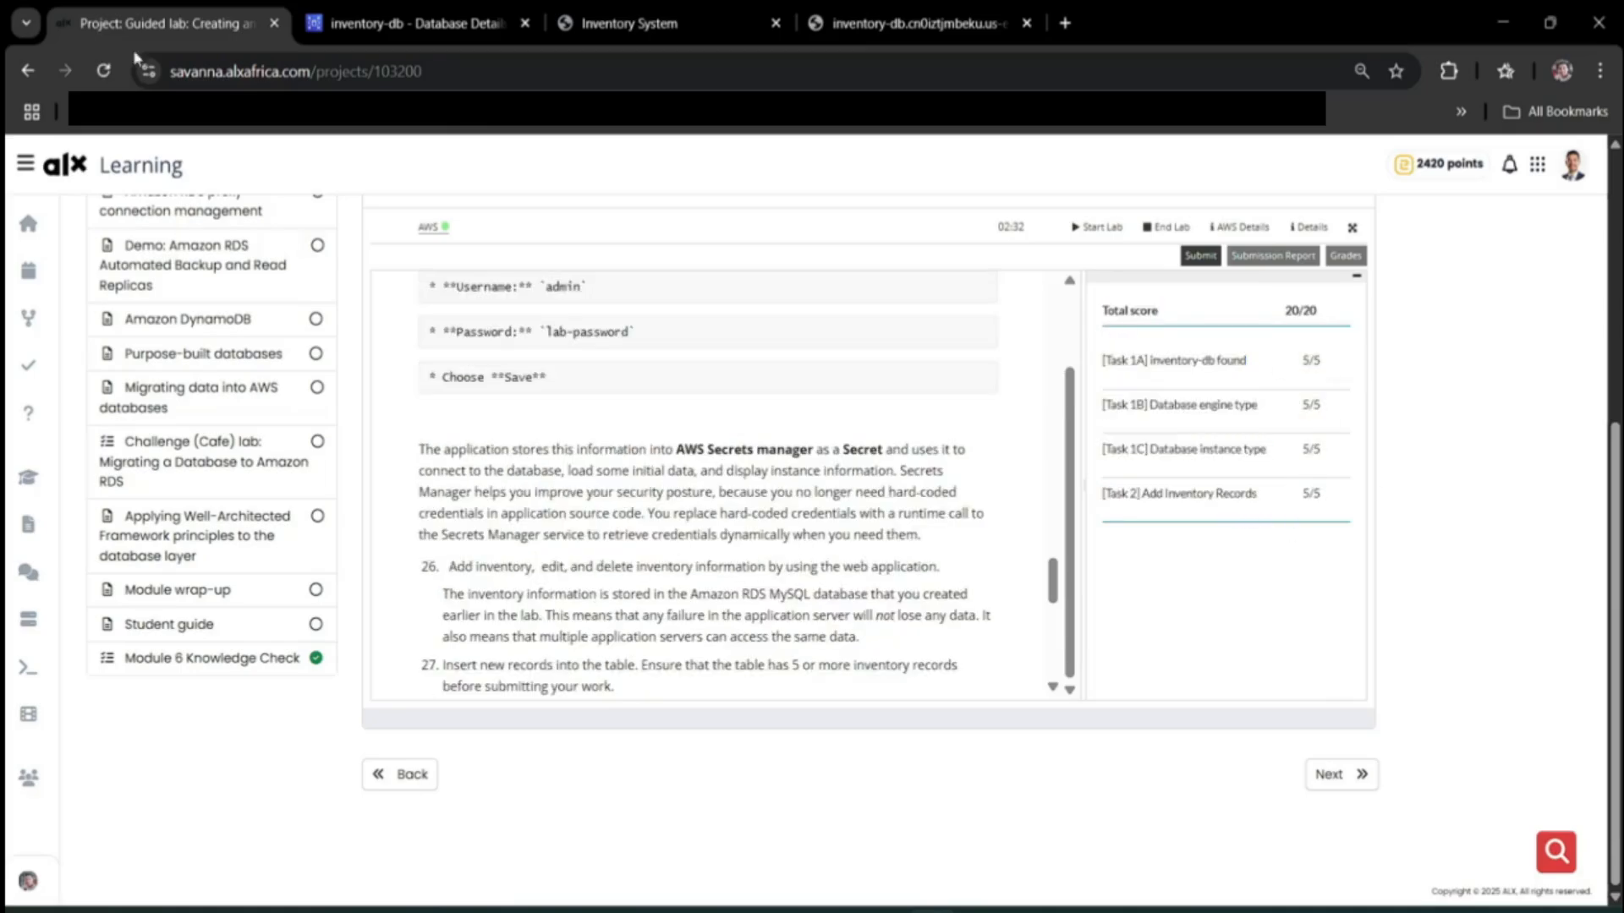
left_click(103, 71)
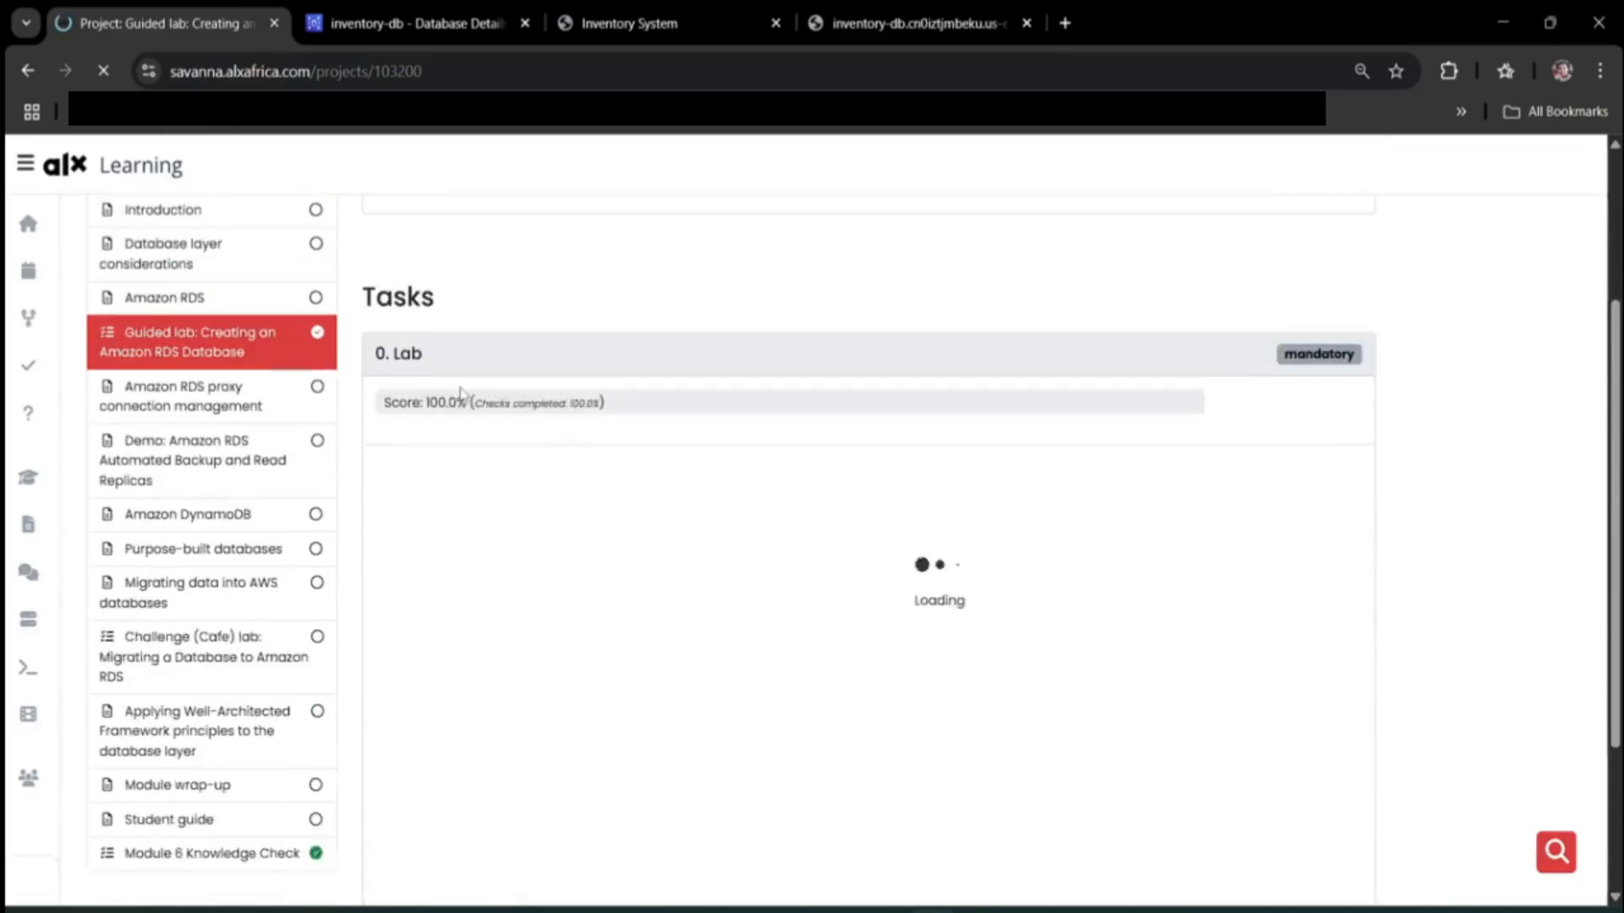
triple_click(427, 428)
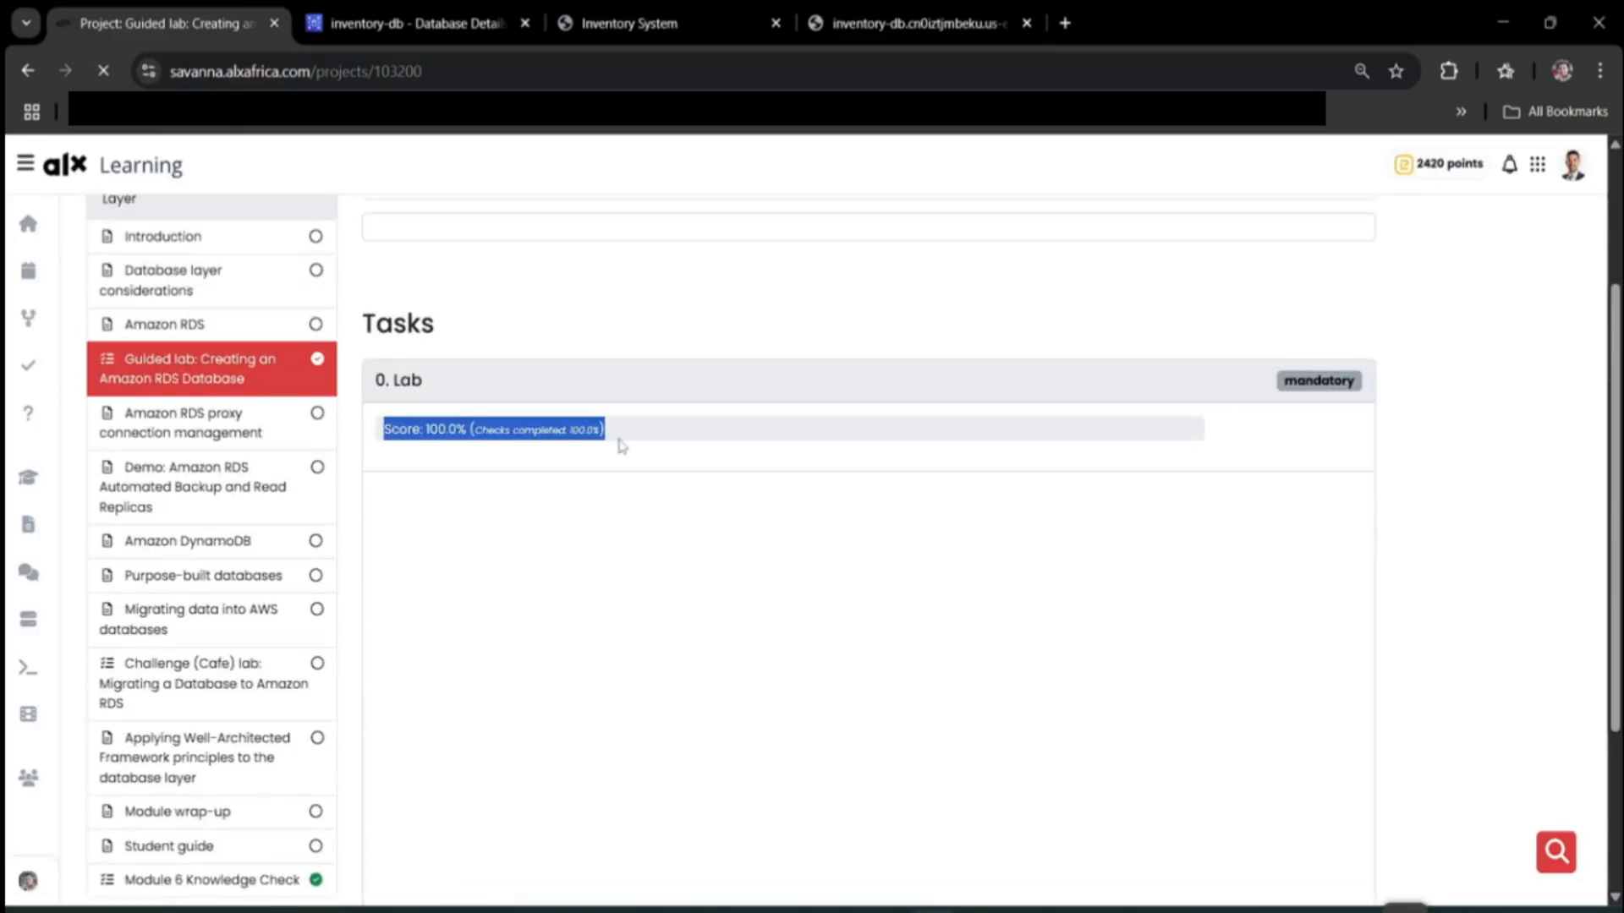